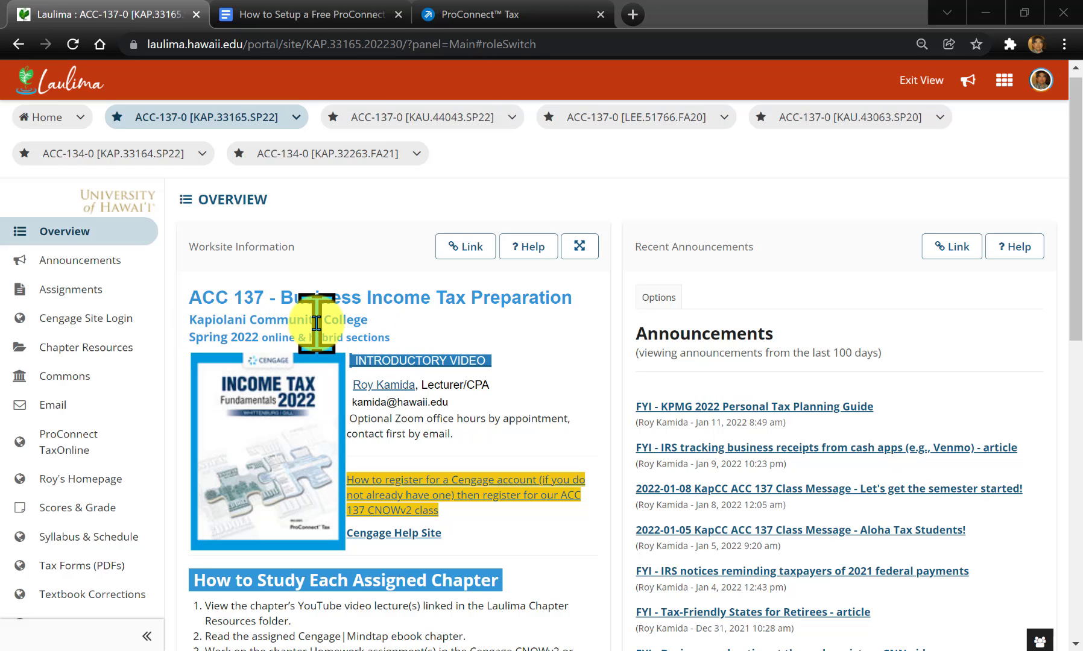
# Open the ACC-137-0 [KAU.44043.SP22] site in instructor view and read the Chapter 3 2021 ProConnect Tax Return Project assignment instructions
pyautogui.click(403, 117)
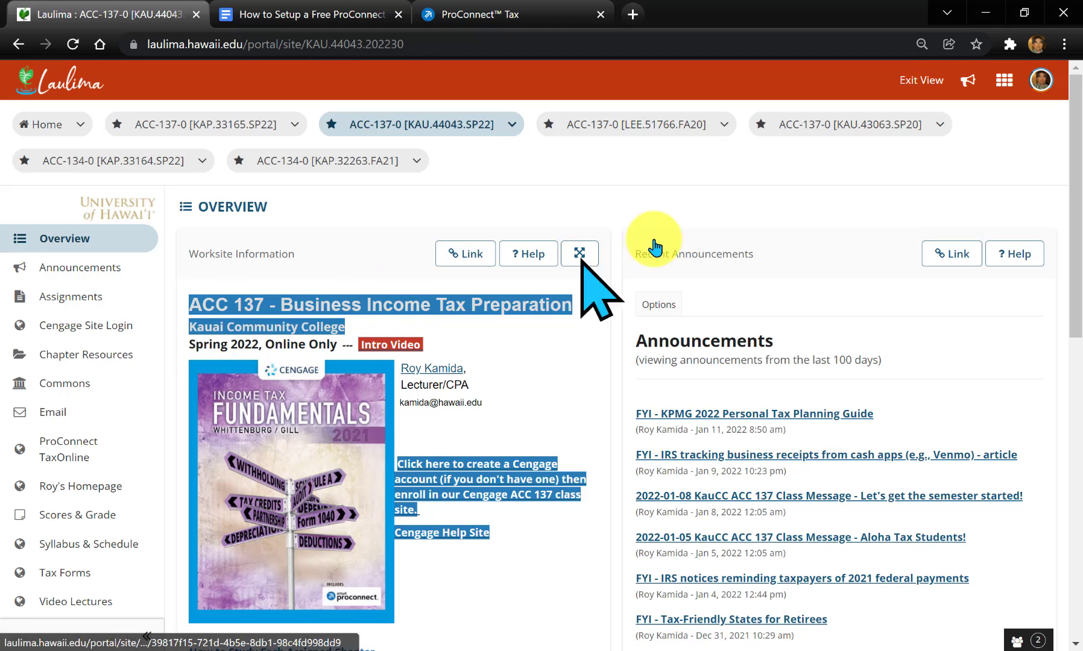
pyautogui.click(921, 80)
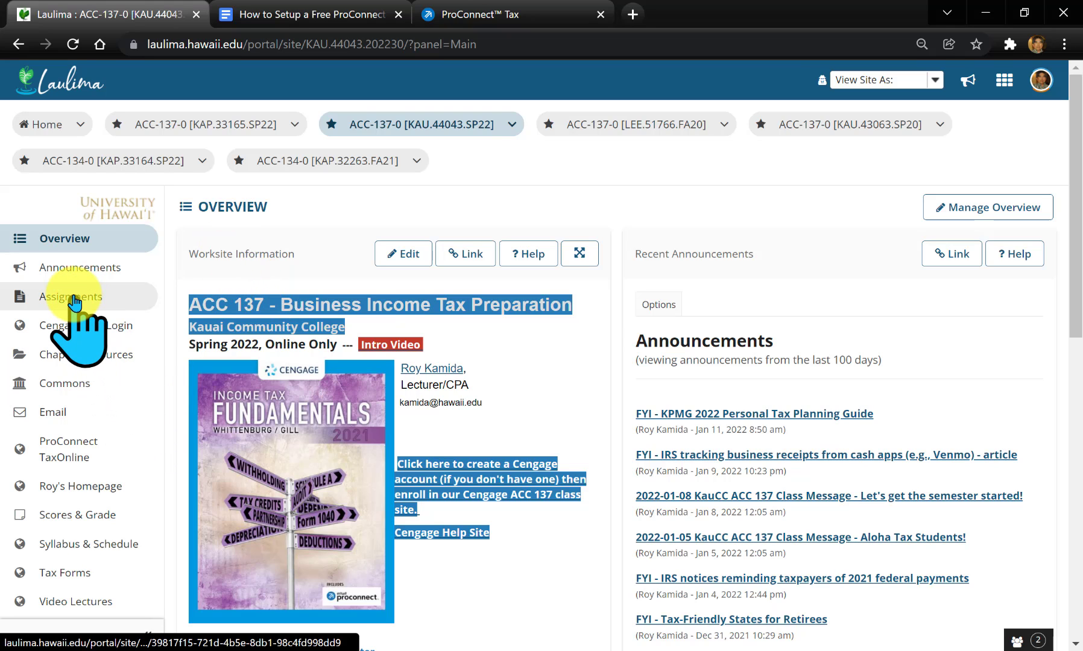
pyautogui.scroll(-10, 424, 337)
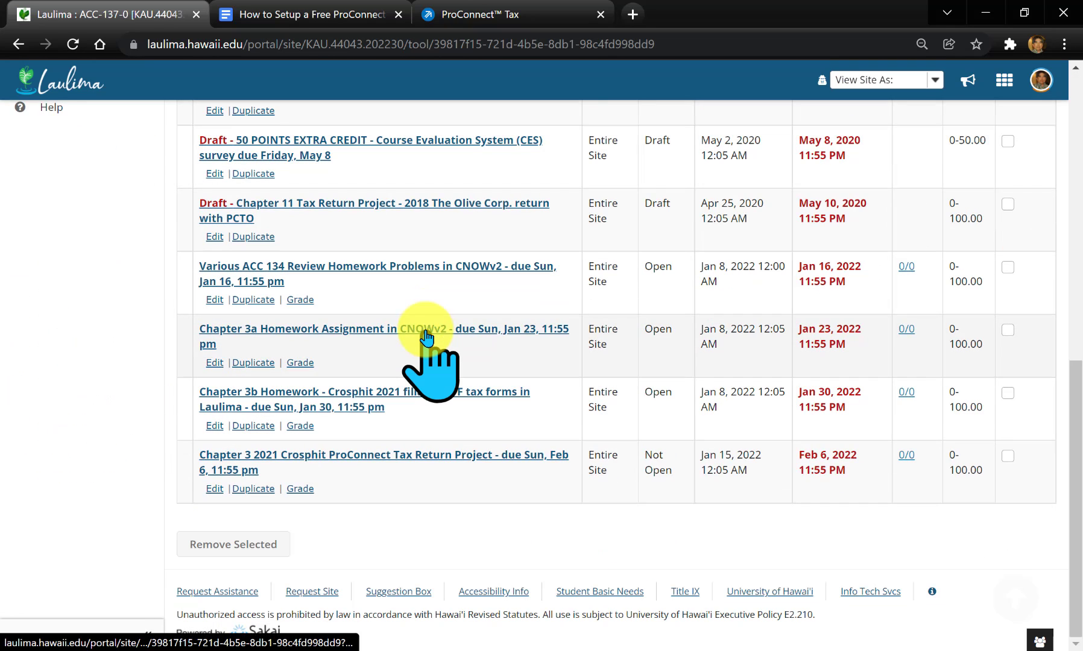
pyautogui.click(409, 454)
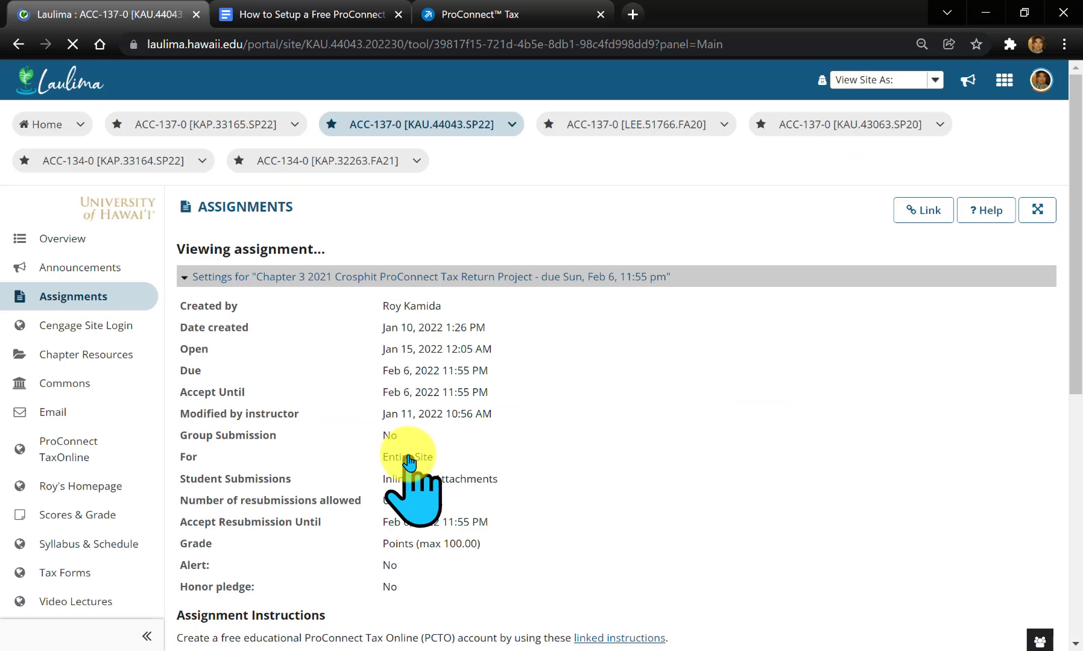
pyautogui.scroll(-5, 408, 461)
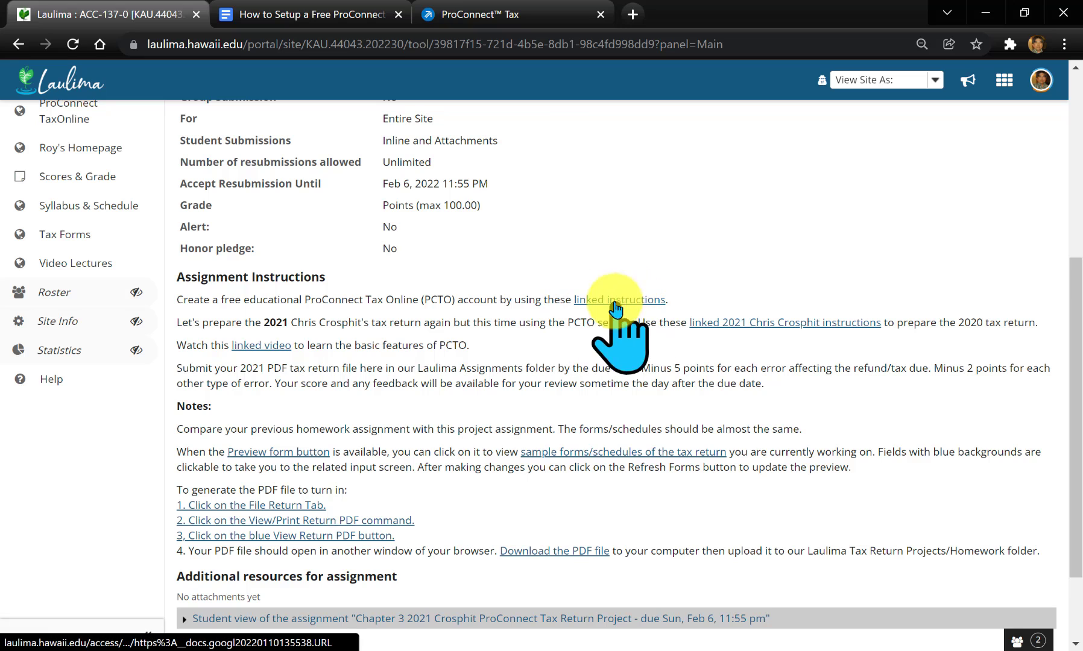
# Look through the guide on setting up a free ProConnect Tax Online educational account and return to the Laulima assignment
pyautogui.click(305, 12)
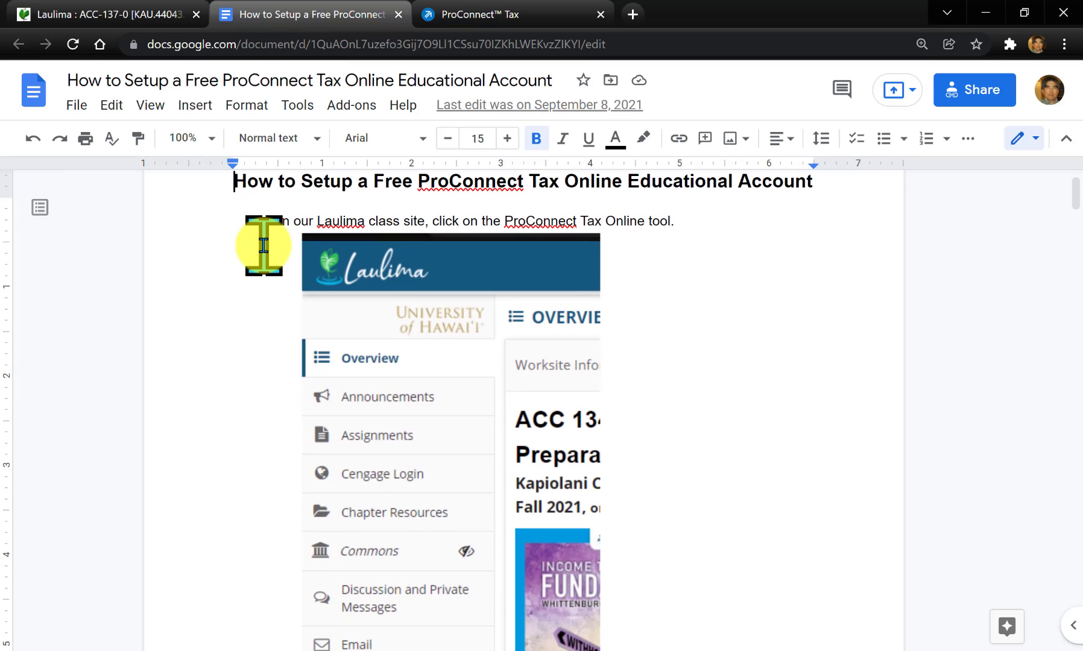
pyautogui.scroll(-6, 263, 246)
pyautogui.scroll(7, 263, 246)
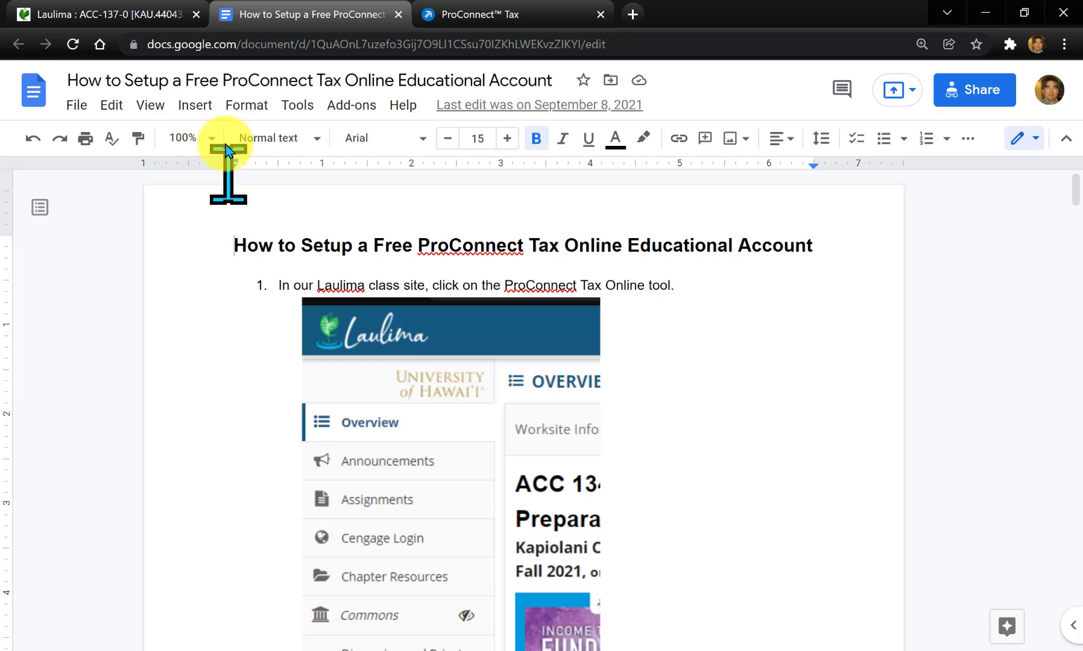
pyautogui.click(101, 23)
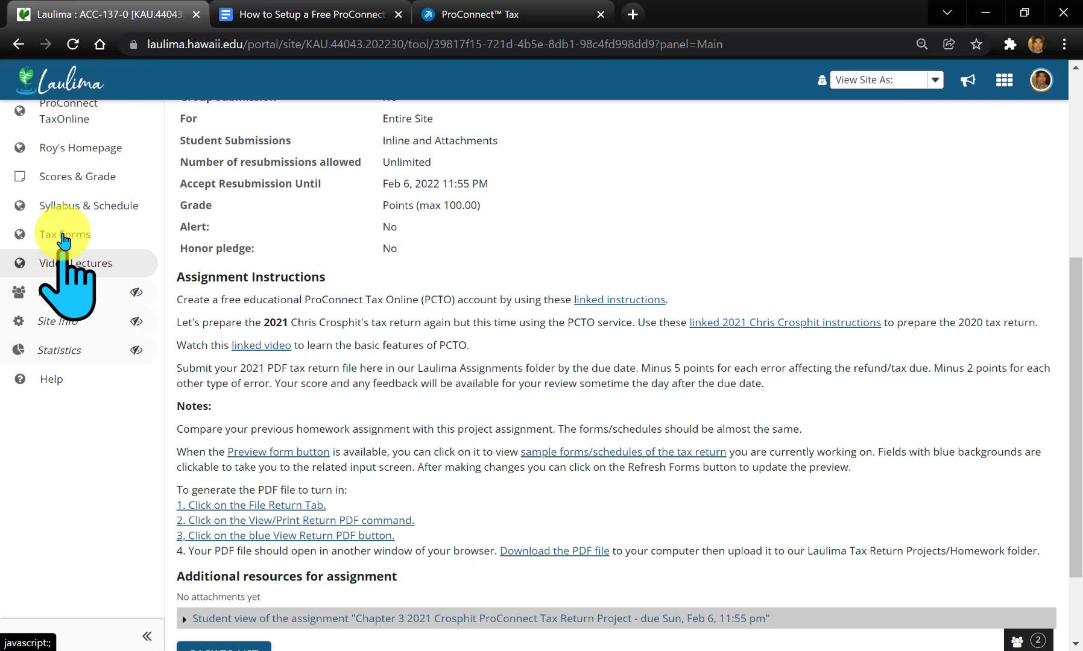
pyautogui.scroll(3, 53, 241)
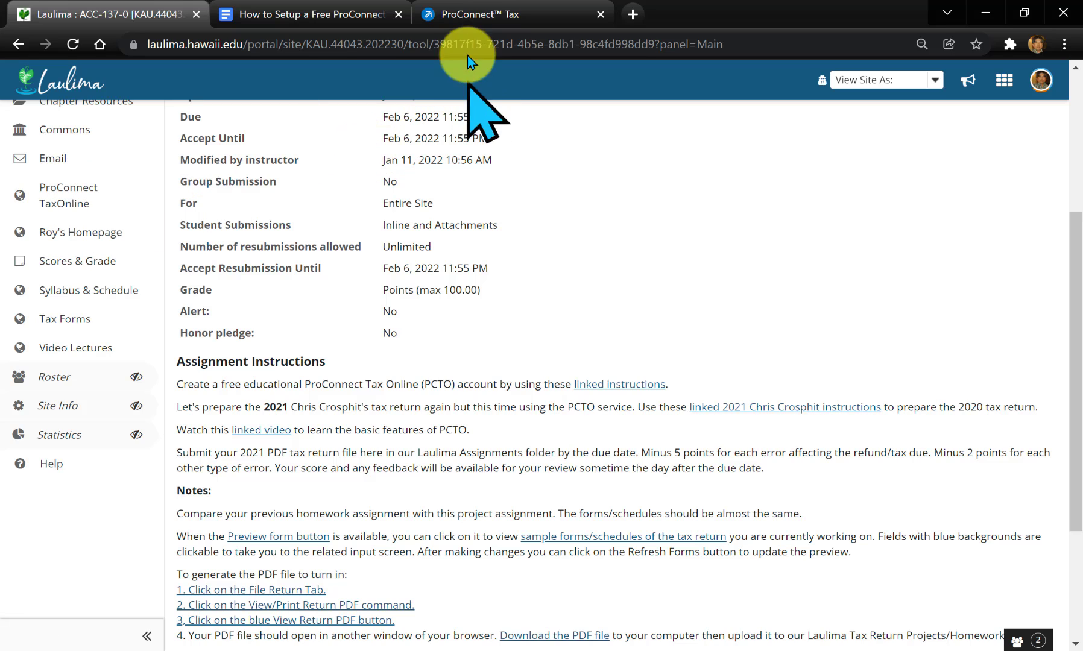
# Switch to ProConnect Tax, sign in with the prefilled credentials and open the client list
pyautogui.click(480, 11)
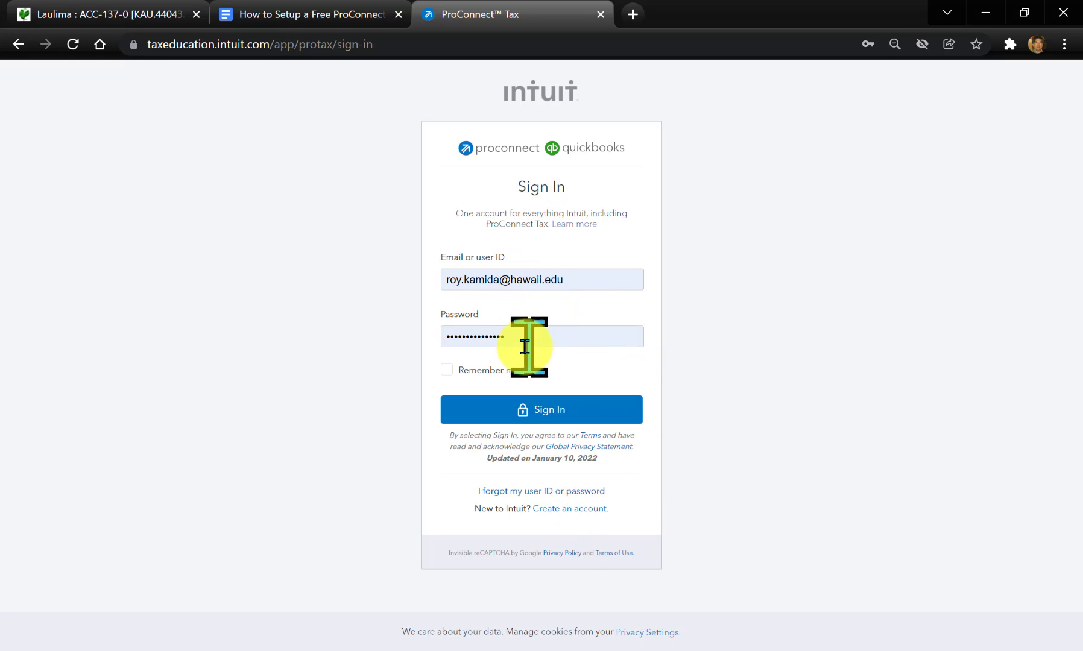
pyautogui.click(544, 412)
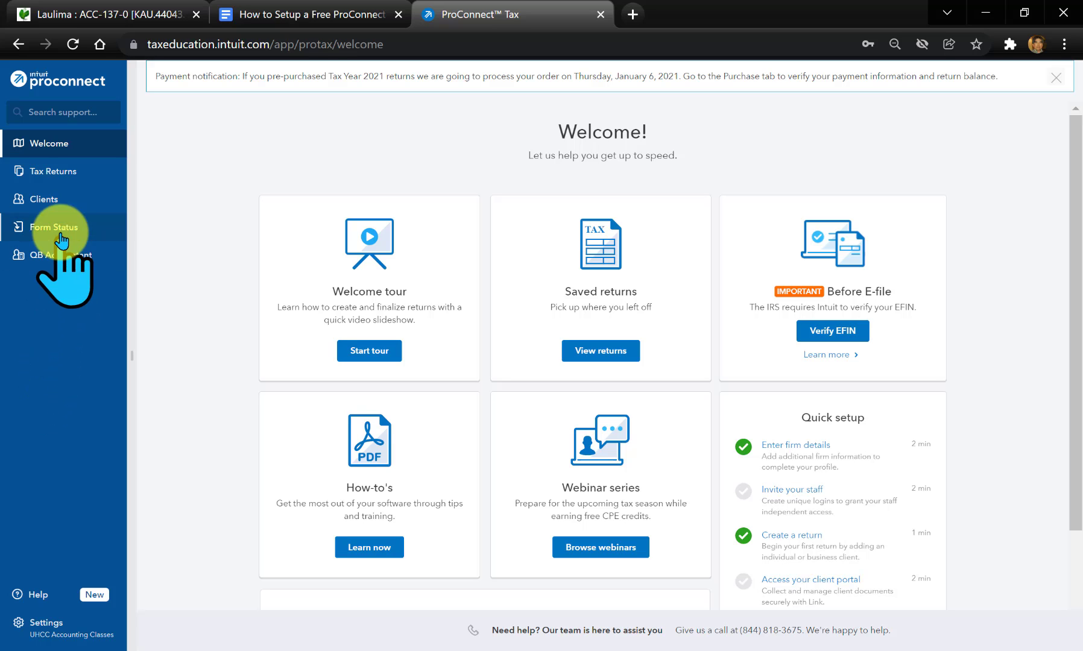
pyautogui.click(38, 203)
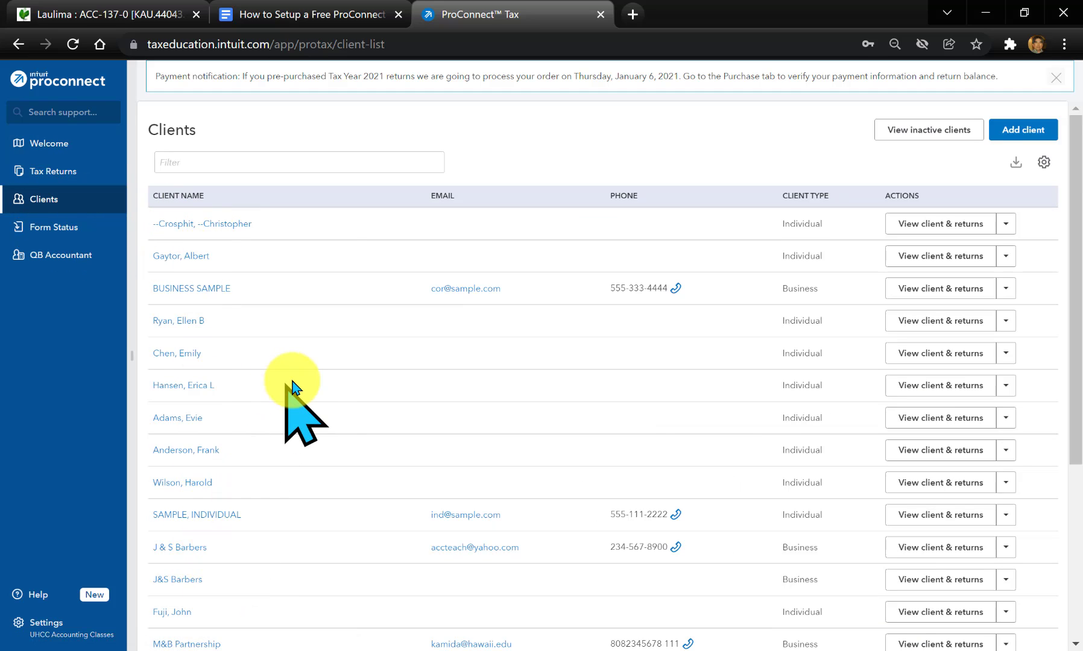
# Browse the existing clients and sort the list by client name
pyautogui.scroll(-5, 292, 363)
pyautogui.scroll(5, 294, 369)
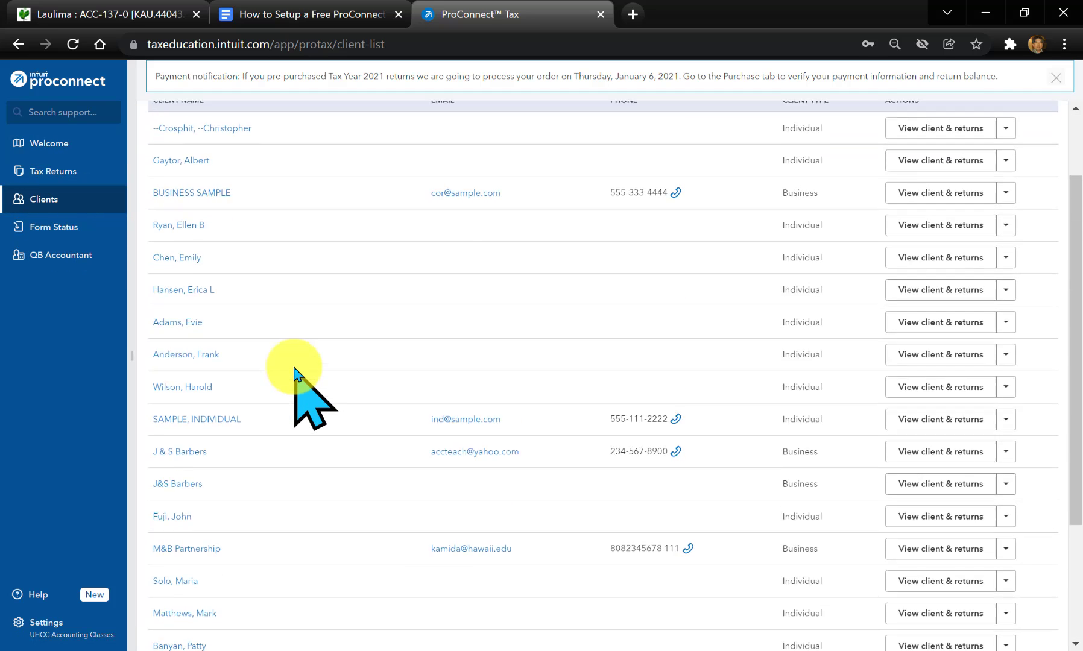
pyautogui.click(183, 201)
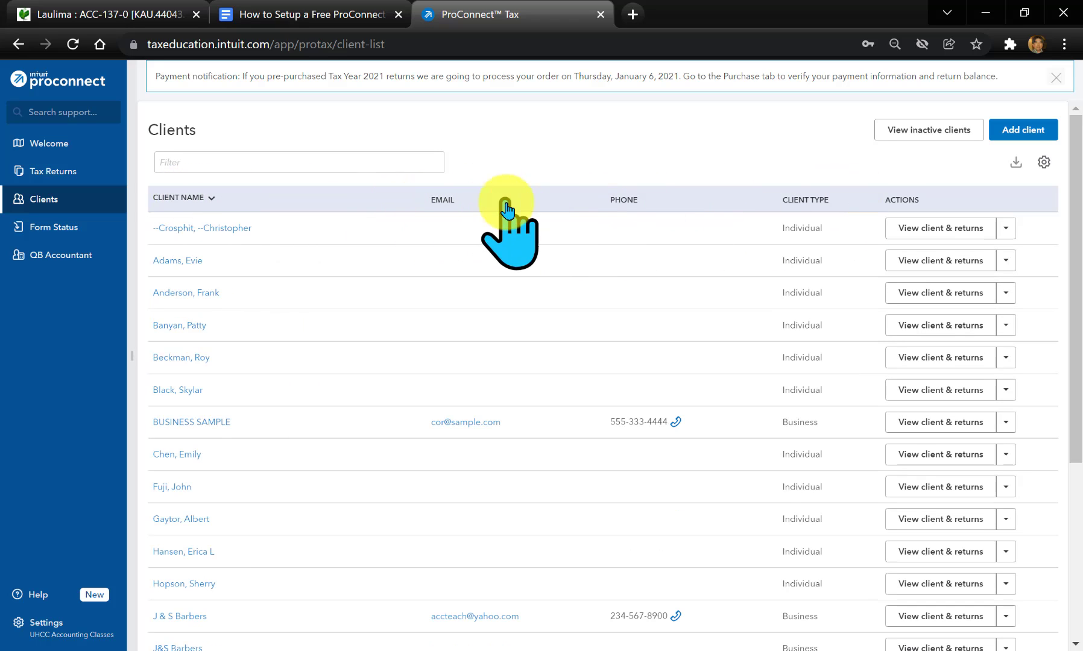
# Show the tax returns for 2021 and go back to the client list
pyautogui.click(52, 179)
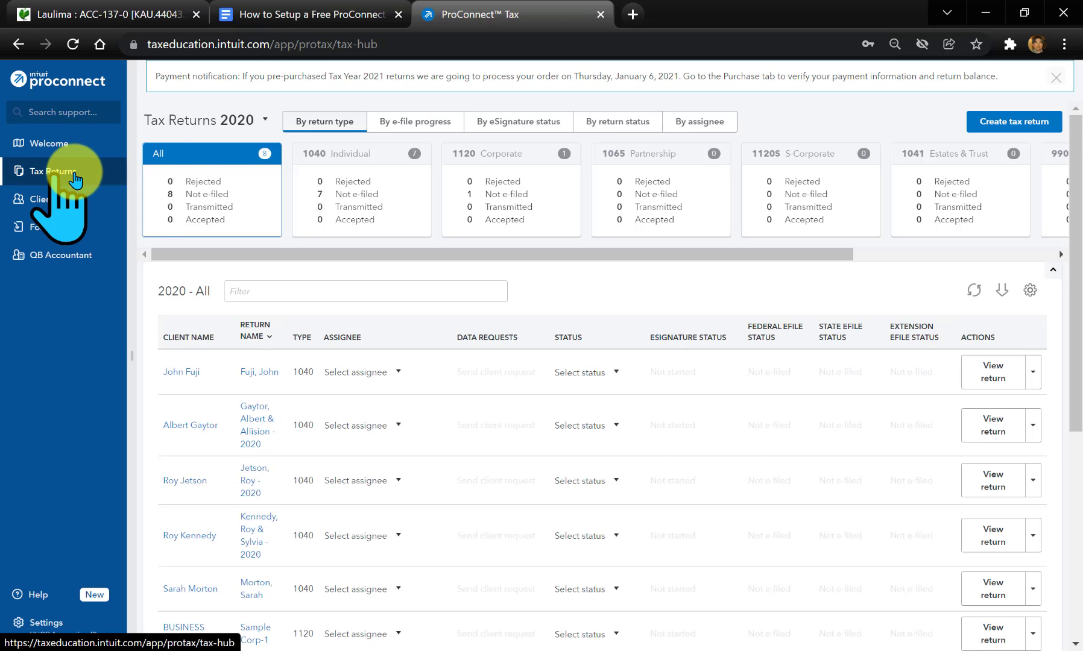
pyautogui.click(266, 120)
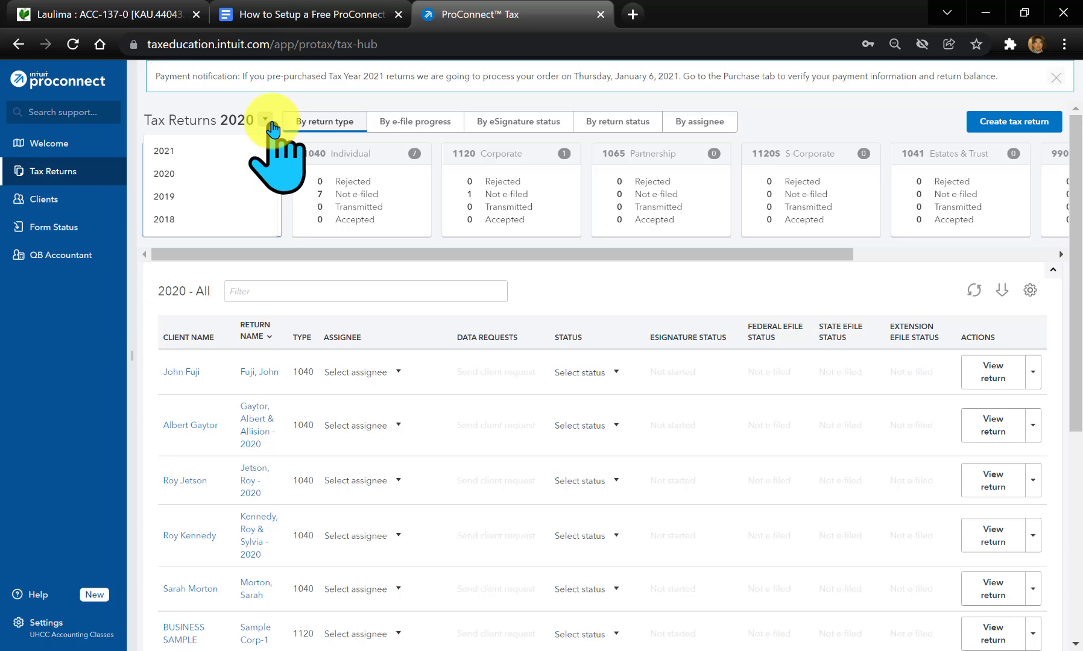
pyautogui.click(187, 161)
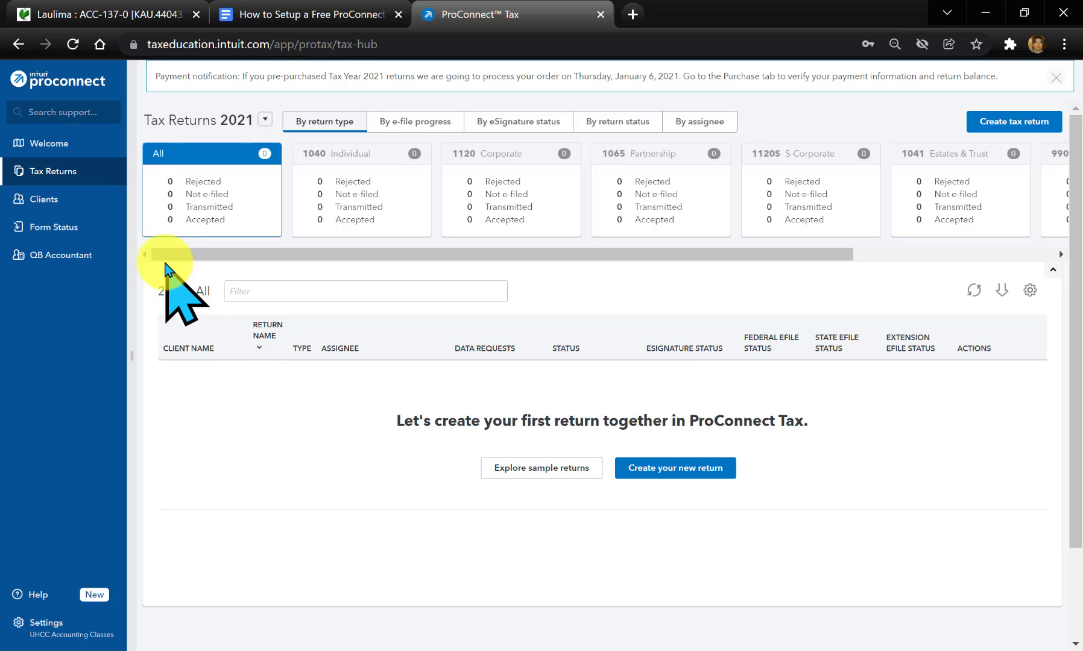
pyautogui.click(40, 205)
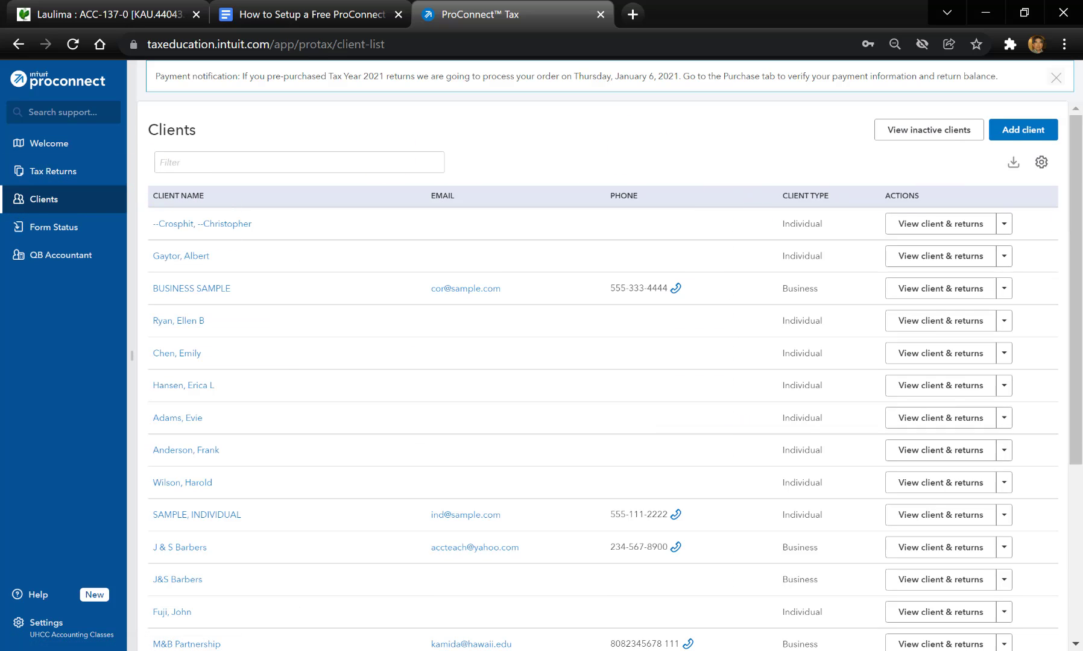
# Switch to Adobe Acrobat and enlarge the 2021 tax return instructions PDF to 125% to read Comprehensive Problem 3-2B
pyautogui.moveTo(1078, 209); pyautogui.dragTo(463, 223)
pyautogui.click(490, 228)
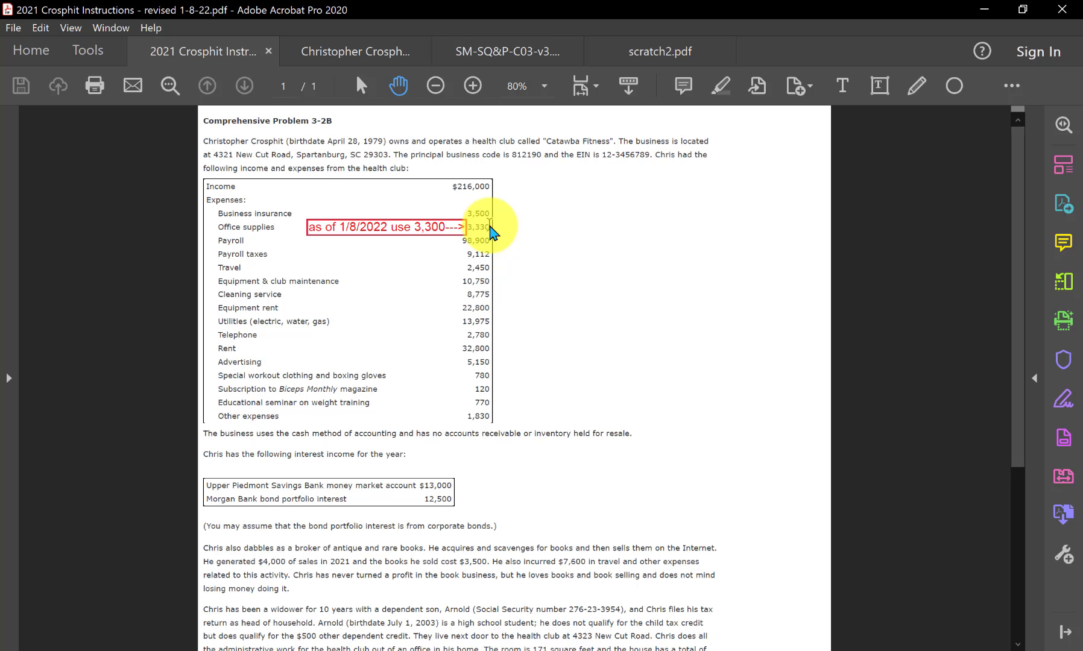
pyautogui.click(471, 88)
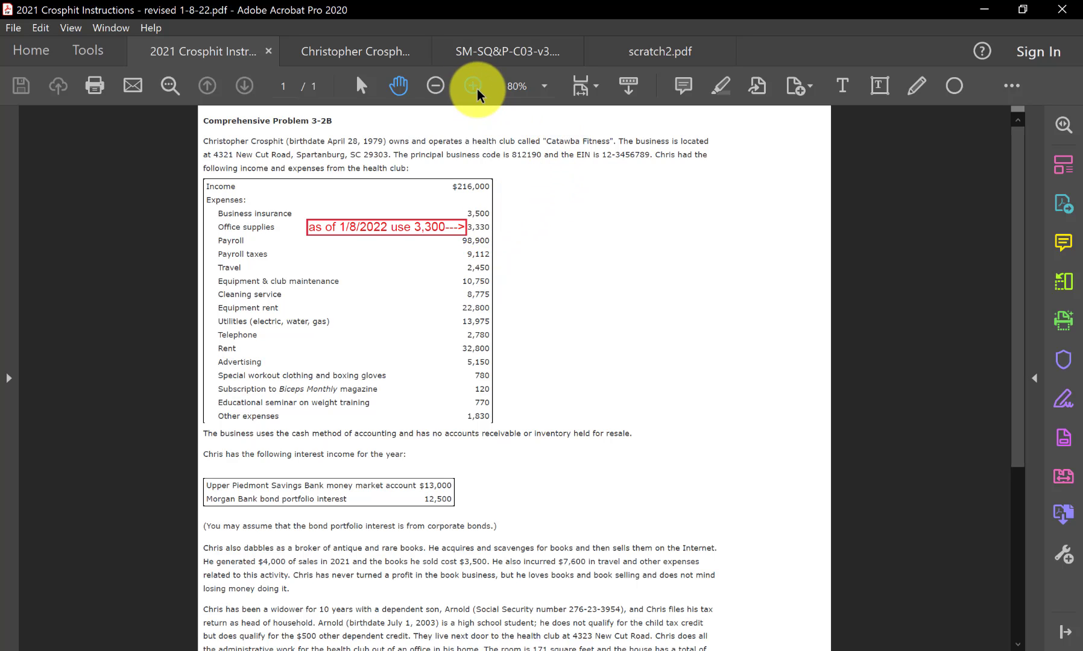
pyautogui.click(474, 90)
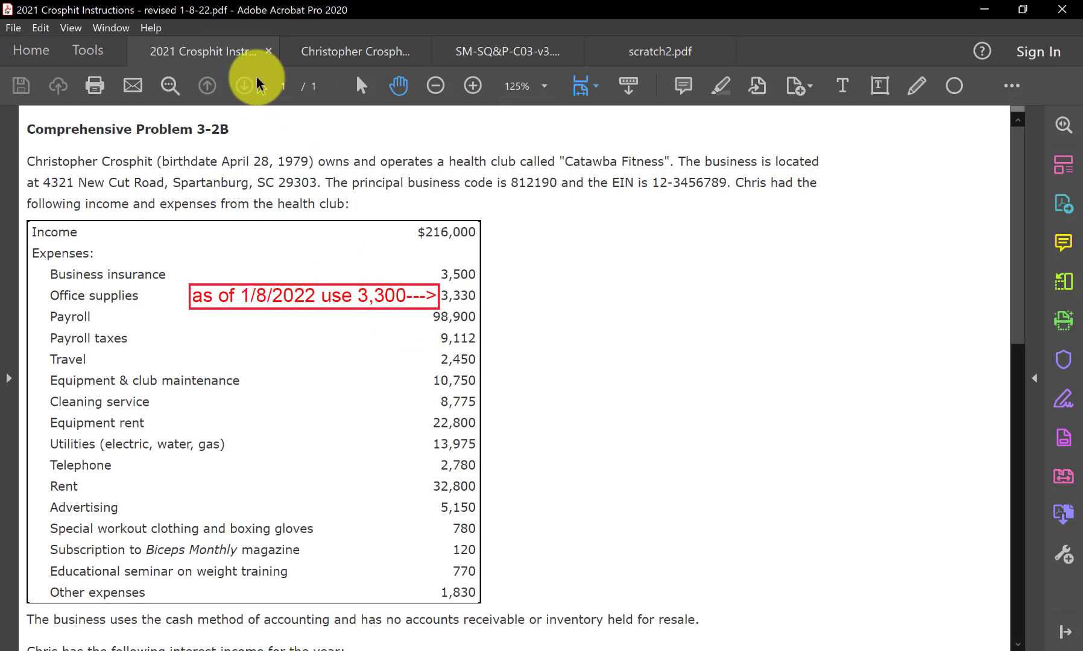
pyautogui.moveTo(183, 11); pyautogui.dragTo(918, 279)
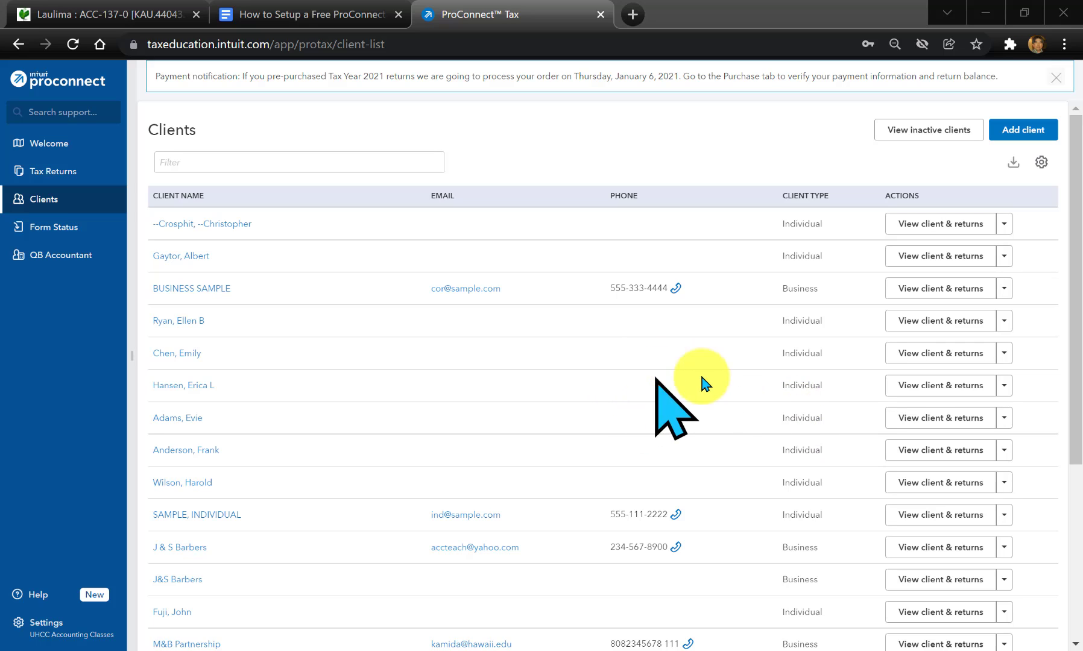
# Start a new individual client in ProConnect Tax and enter the taxpayer's first and last name
pyautogui.click(1021, 134)
pyautogui.click(427, 184)
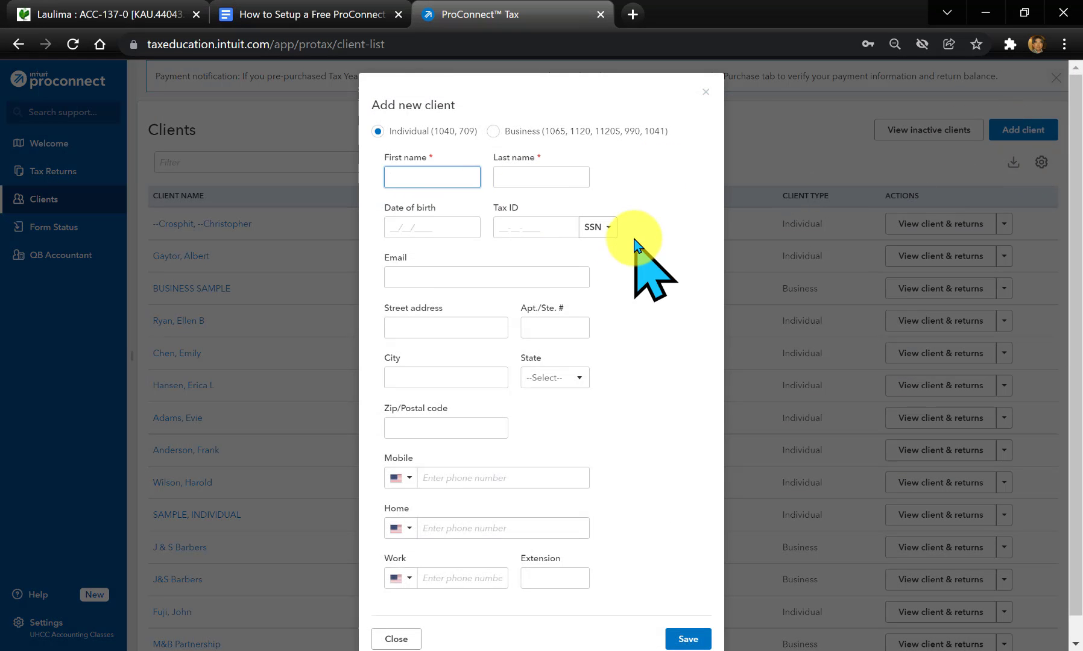
pyautogui.write('Christoph')
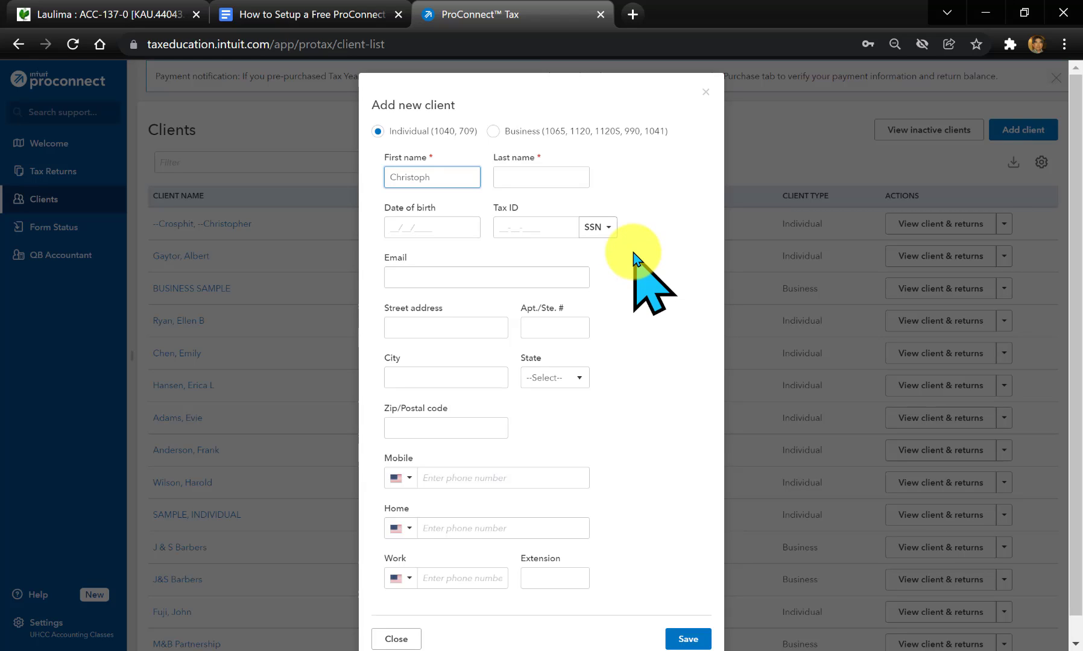
pyautogui.write('er')
pyautogui.press('Tab')
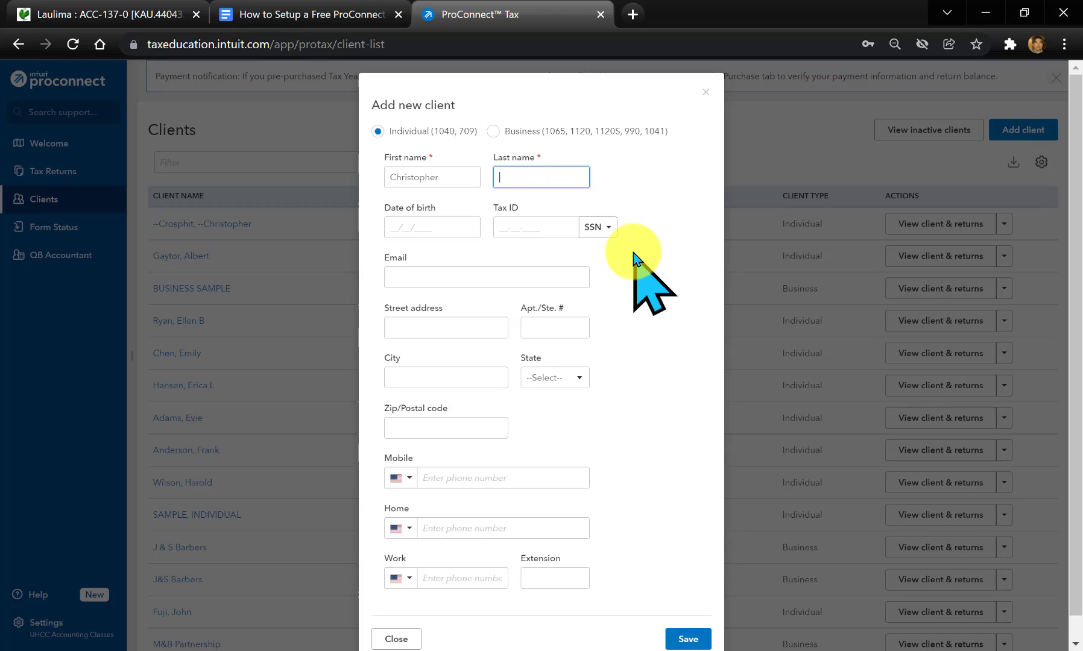
pyautogui.write('Crosphit')
pyautogui.press('Tab')
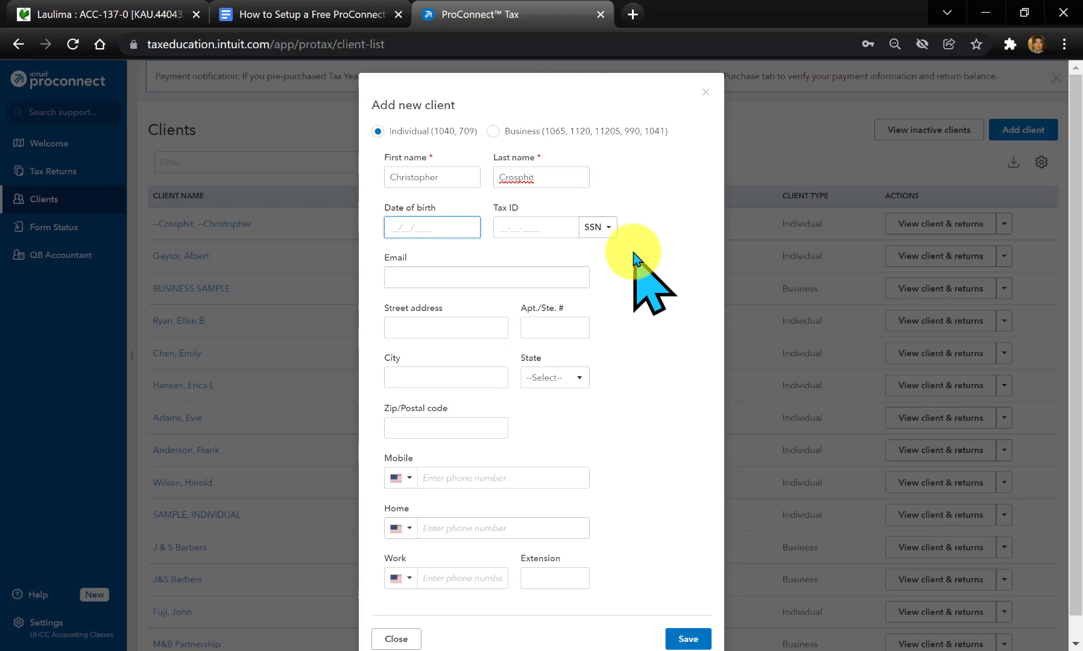
# Enter the new client's date of birth and Social Security number, leaving the email blank
pyautogui.write('04/28/1979')
pyautogui.press('Tab')
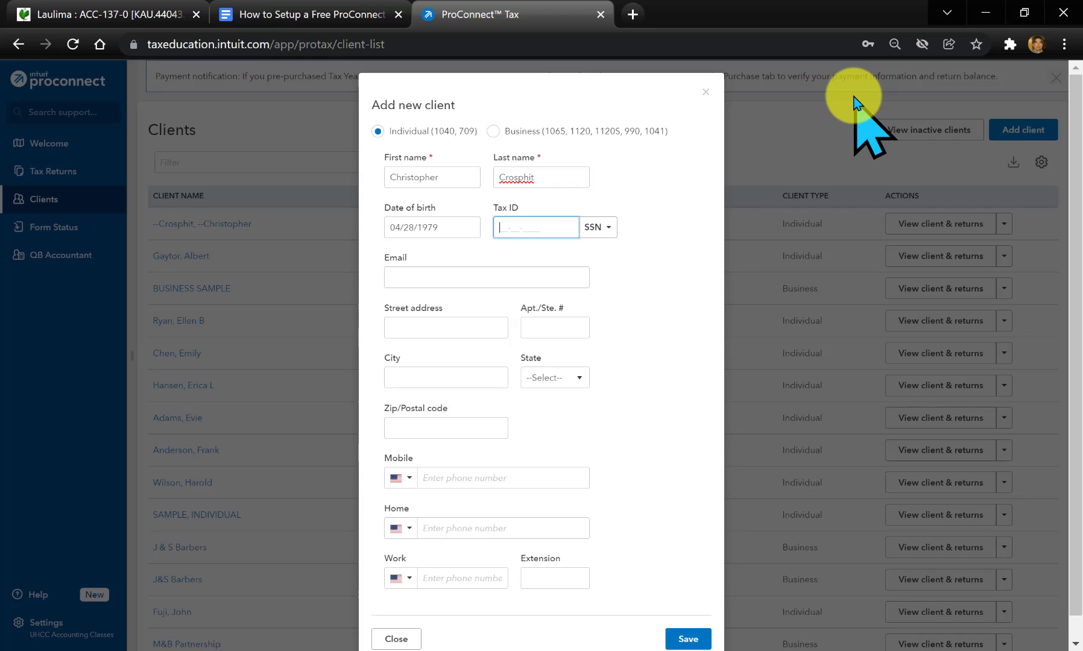
pyautogui.write('565-12-6789')
pyautogui.press('Tab')
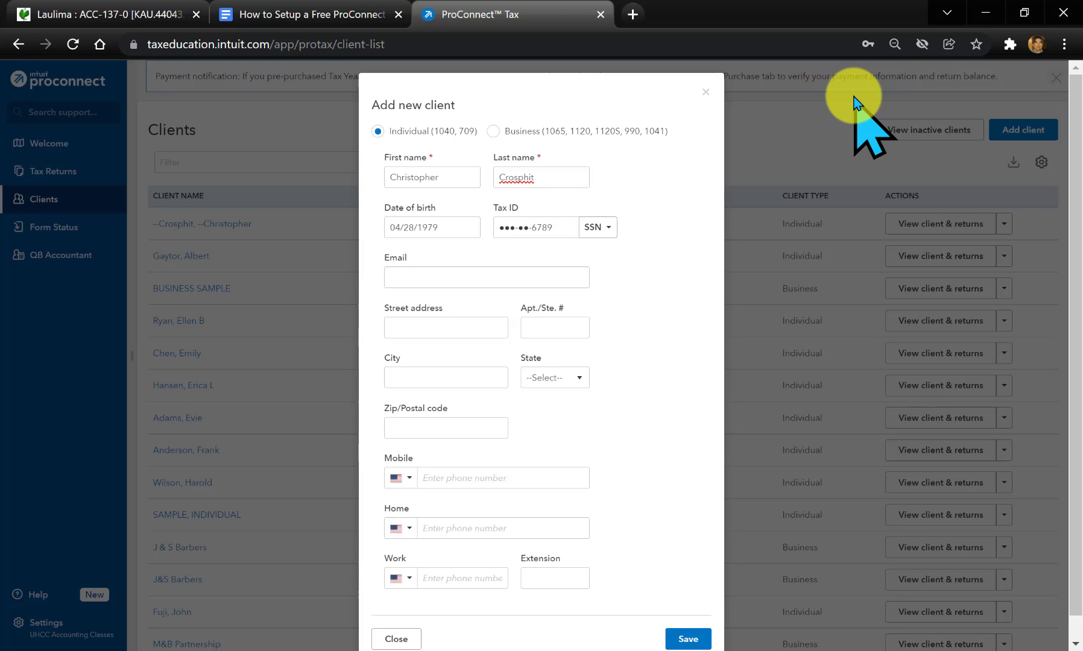
pyautogui.press('Tab')
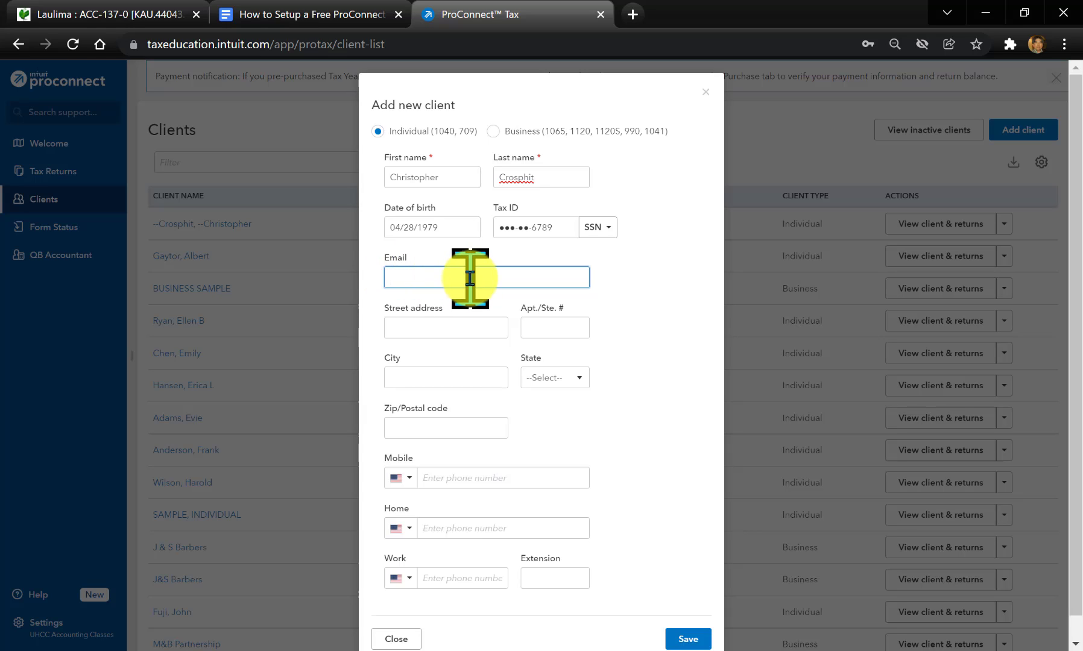
# Enter the new client's street address and leave the apartment or suite number blank
pyautogui.click(448, 322)
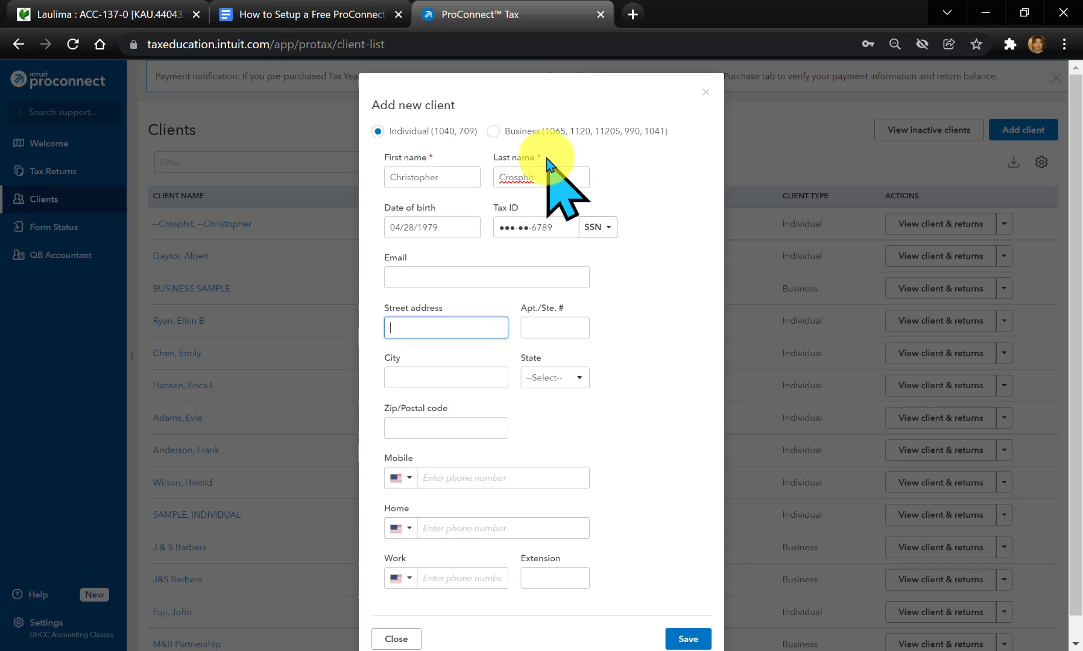
pyautogui.write('4323 New Cut Road')
pyautogui.press('Tab')
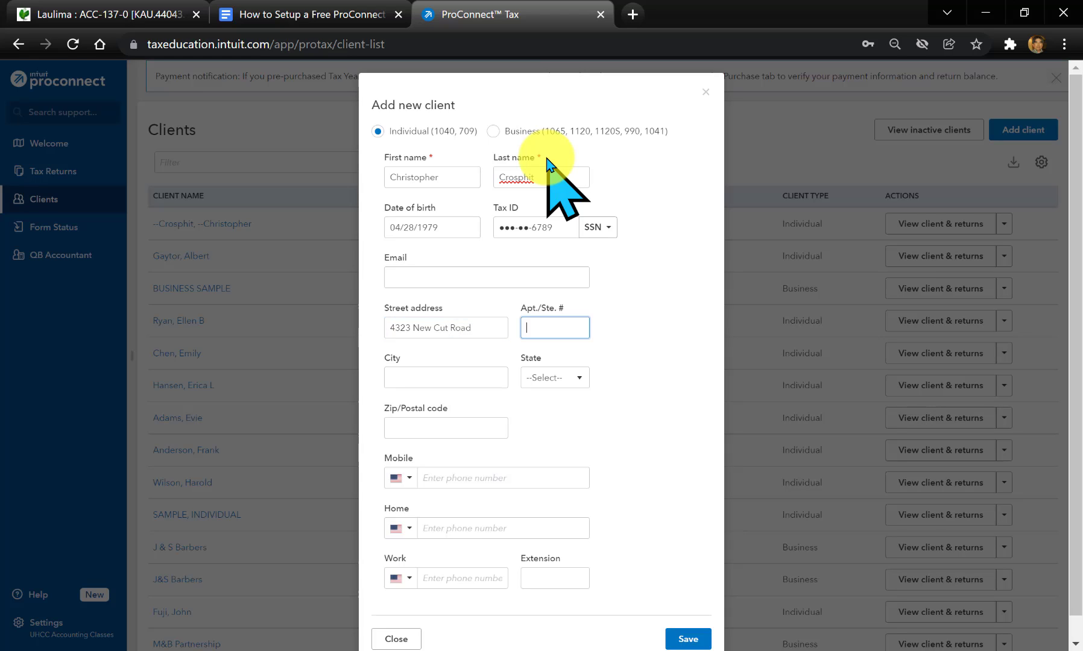
pyautogui.press('Tab')
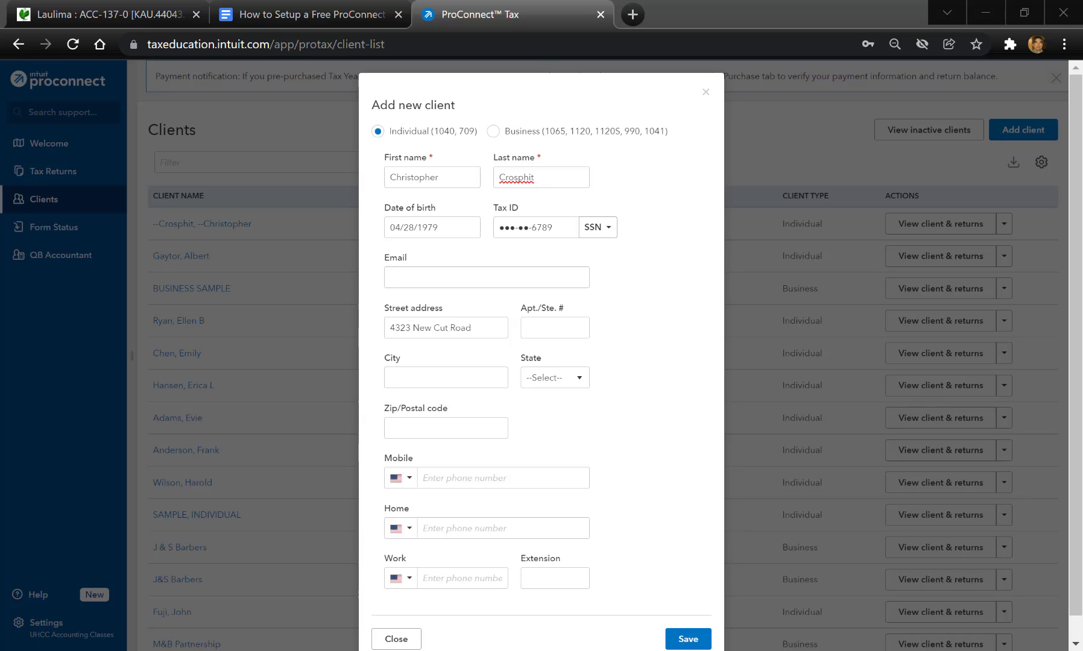
# Complete the new client's address with the city, state and ZIP code, leaving the phone numbers empty
pyautogui.click(439, 374)
pyautogui.write('Spartanburg,')
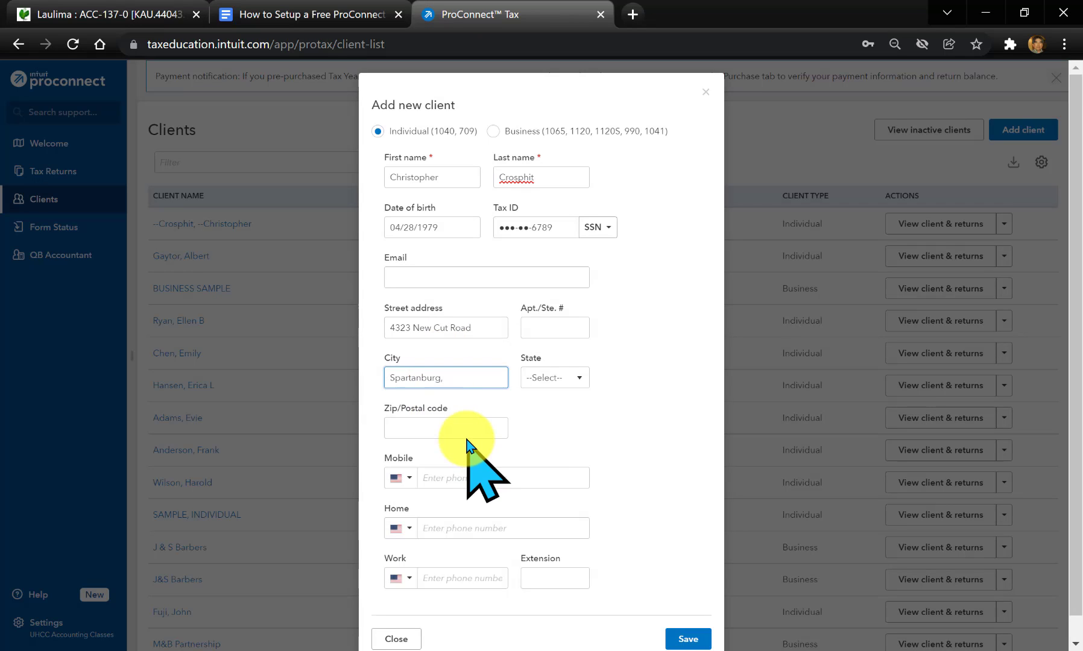
pyautogui.click(580, 385)
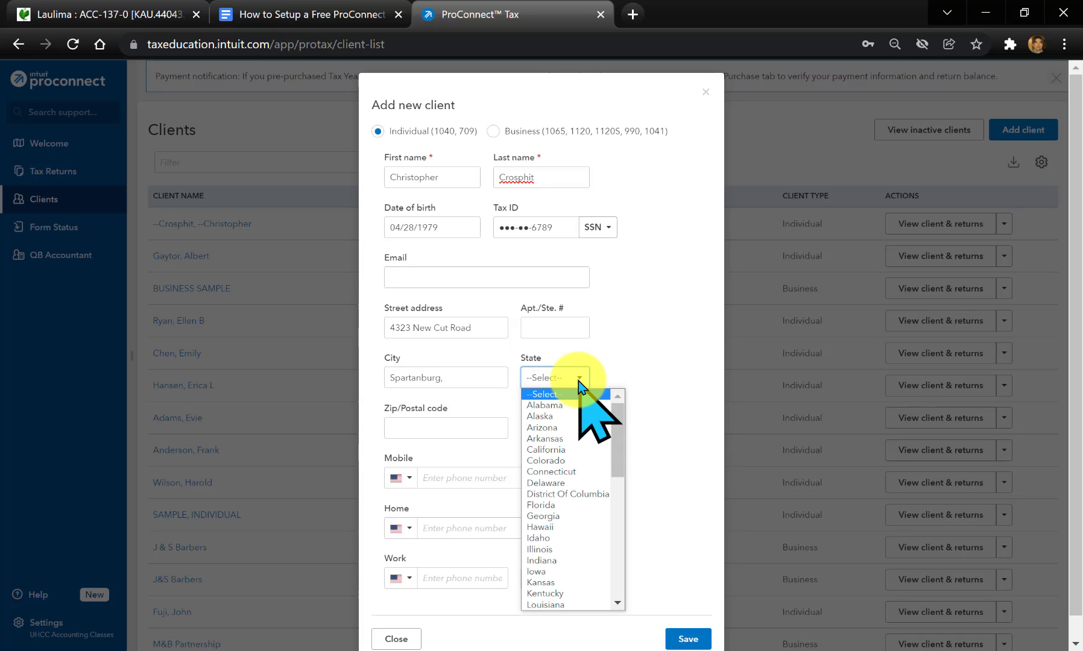
pyautogui.press('s')
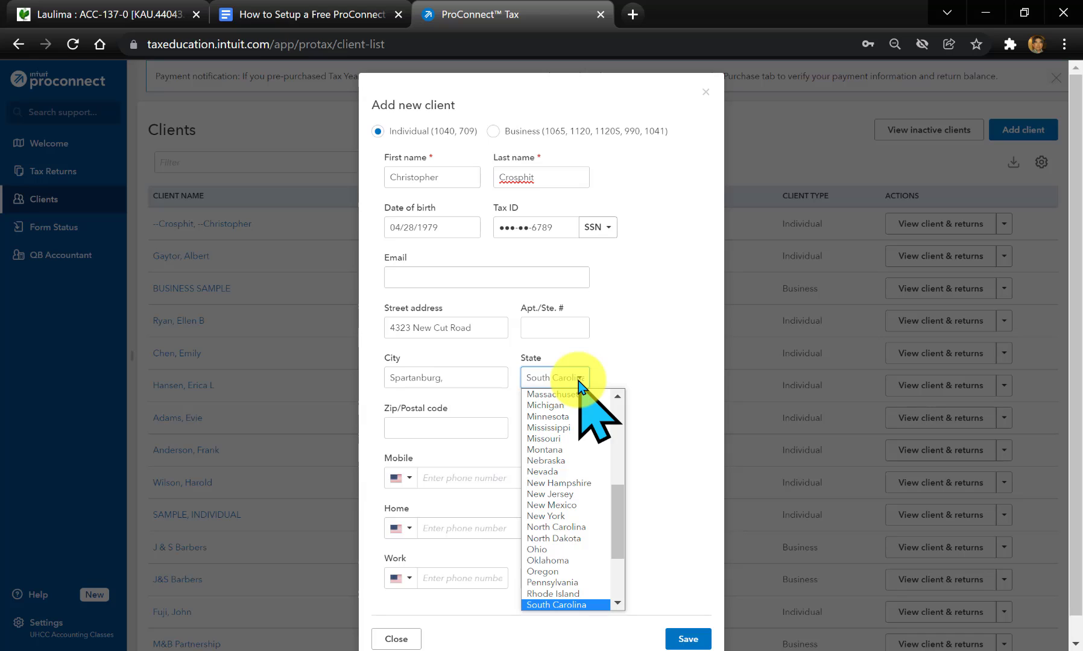
pyautogui.click(579, 384)
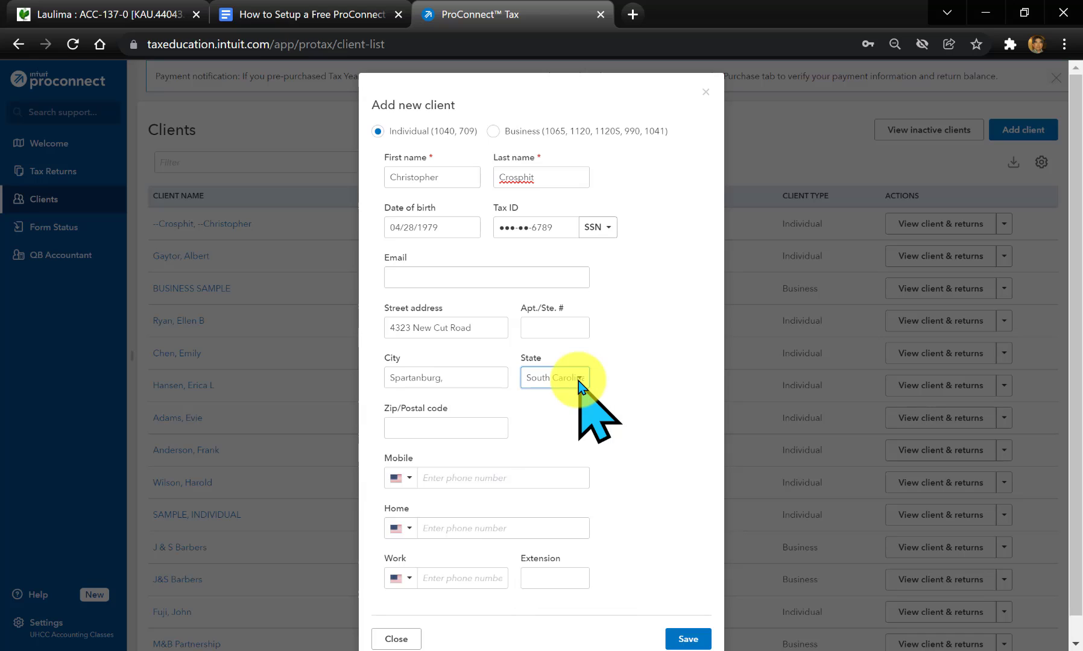
pyautogui.click(457, 432)
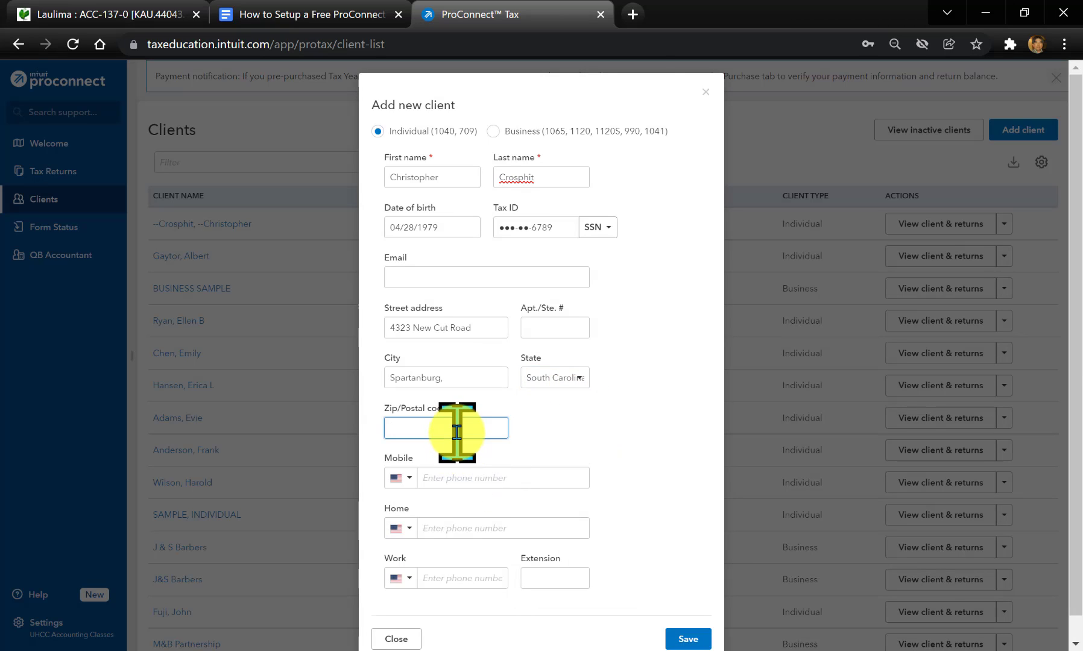
pyautogui.write('29303')
pyautogui.scroll(-1, 456, 472)
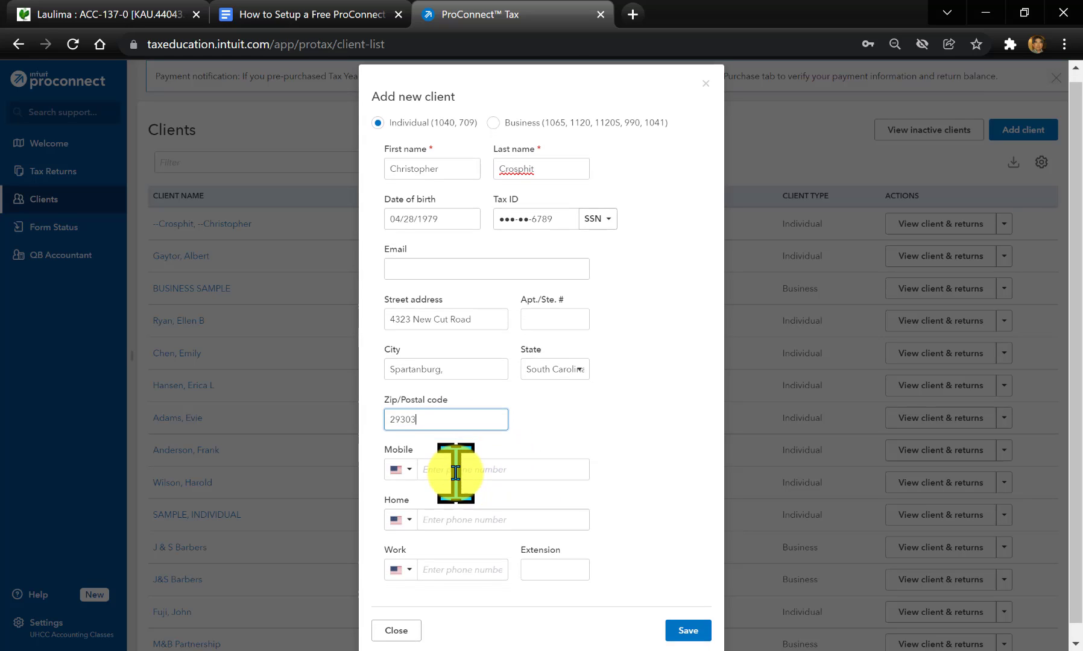
pyautogui.scroll(-1, 456, 473)
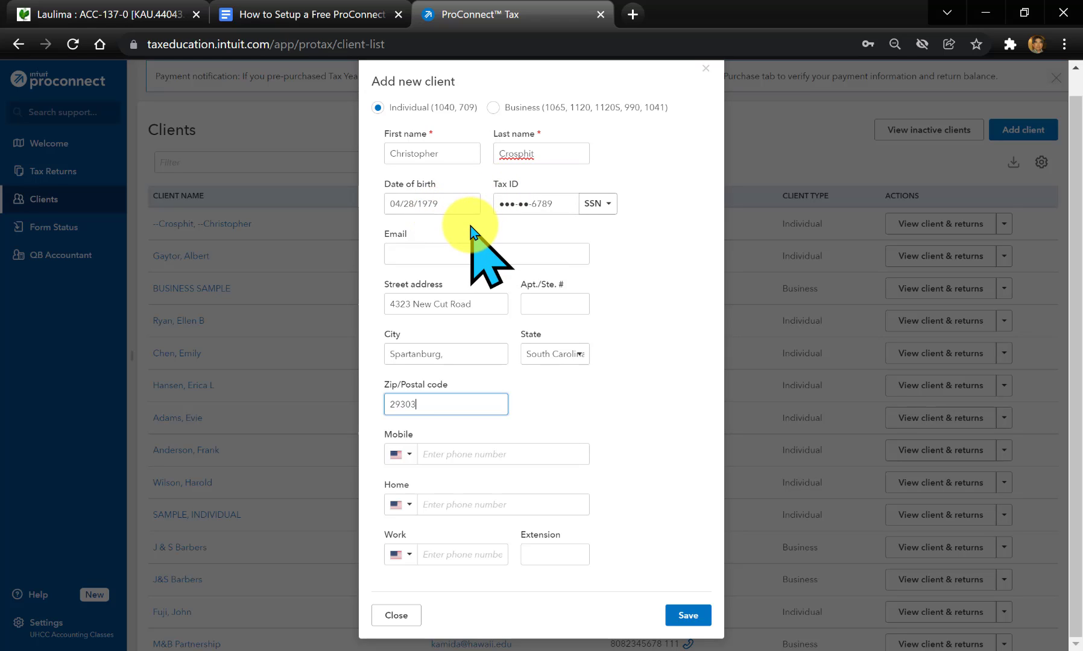
# Replace the last digit of the client's Social Security number and save the new client
pyautogui.click(533, 202)
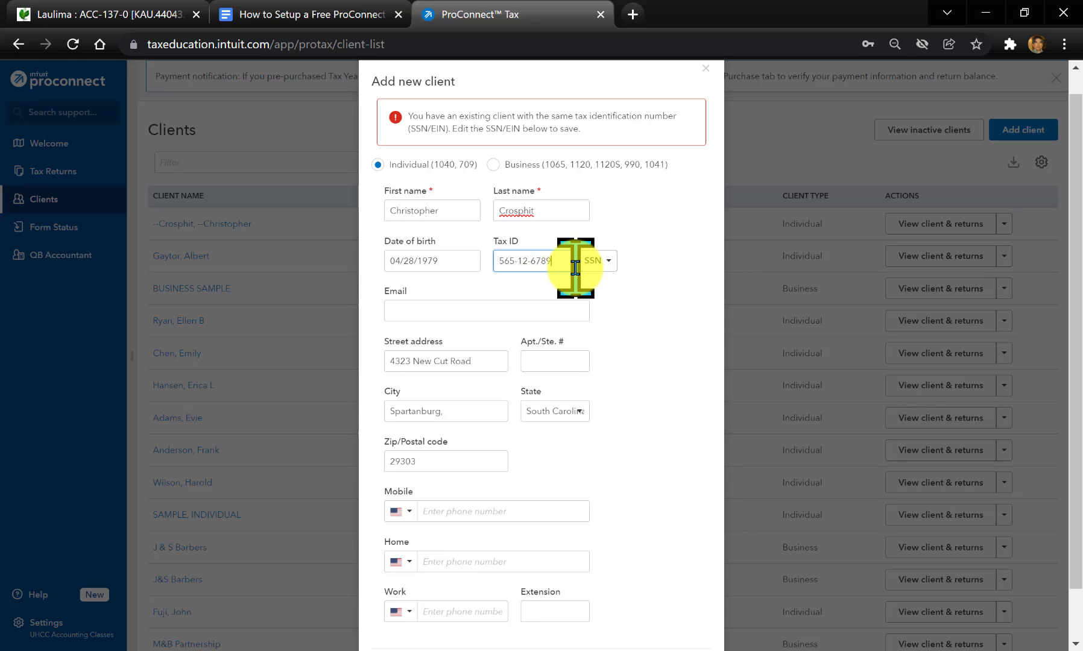
pyautogui.press('BackSpace')
pyautogui.write('0')
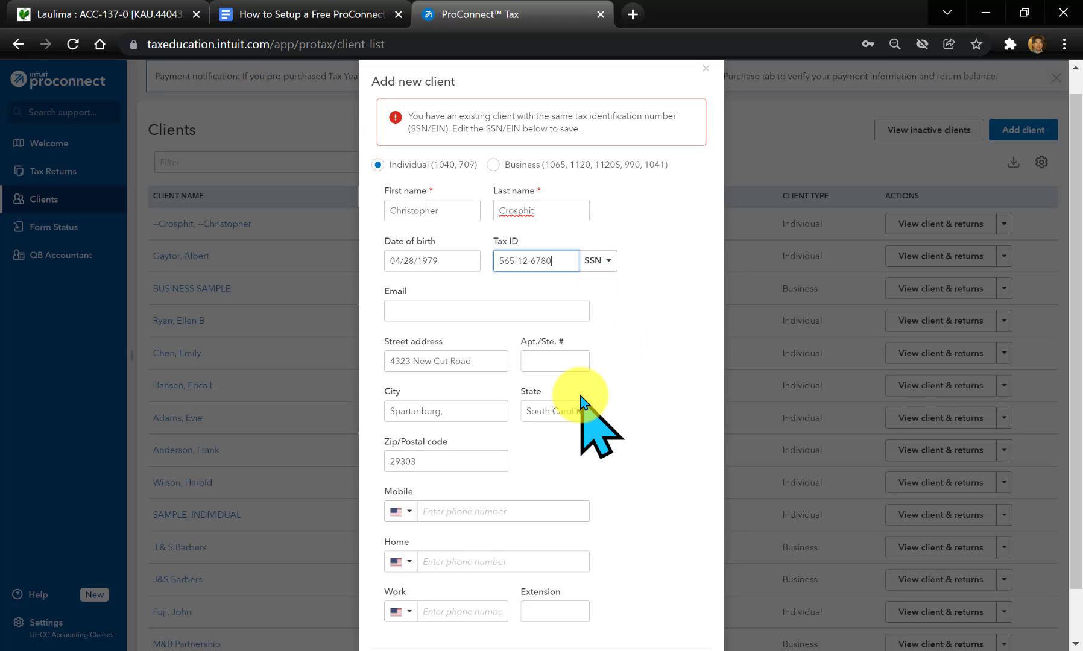
pyautogui.scroll(-1, 581, 399)
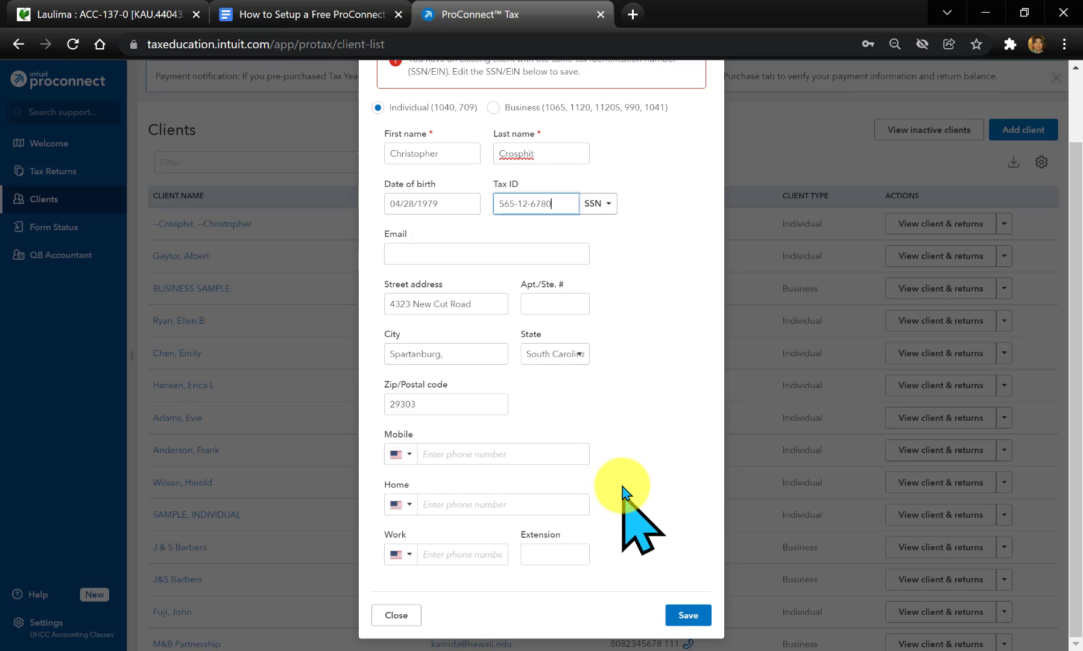
pyautogui.scroll(1, 624, 473)
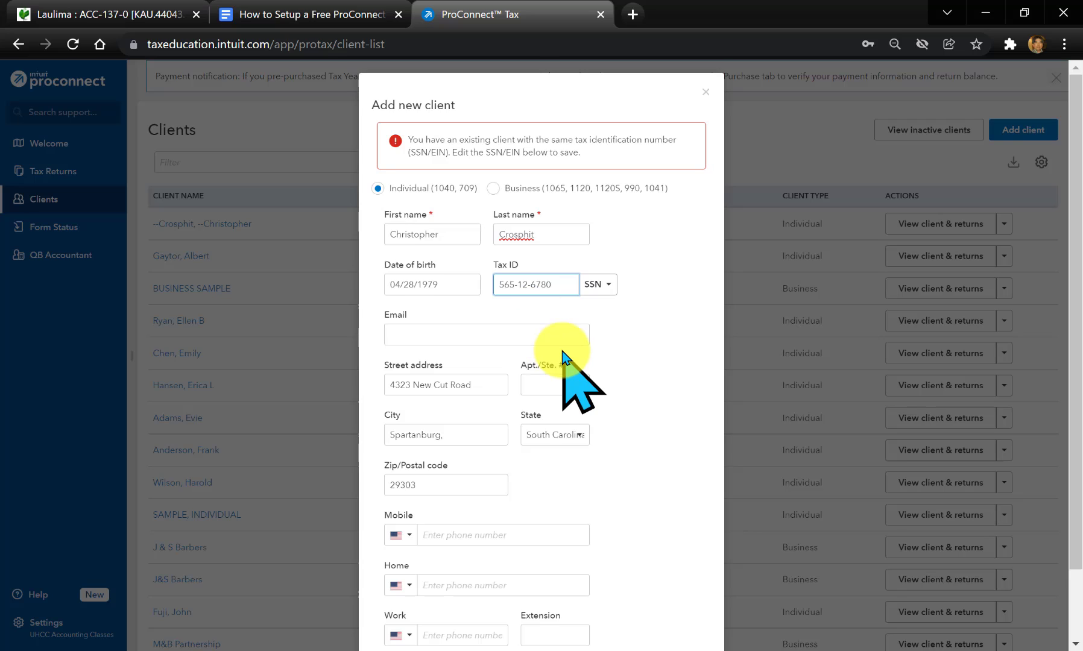
pyautogui.scroll(-2, 572, 381)
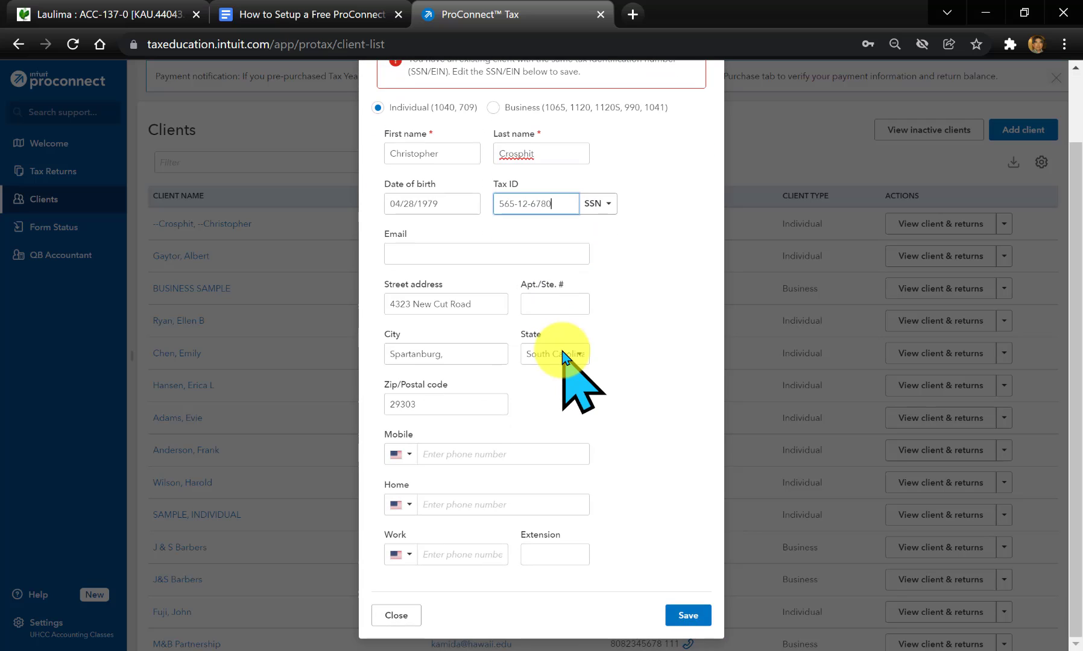
pyautogui.click(691, 618)
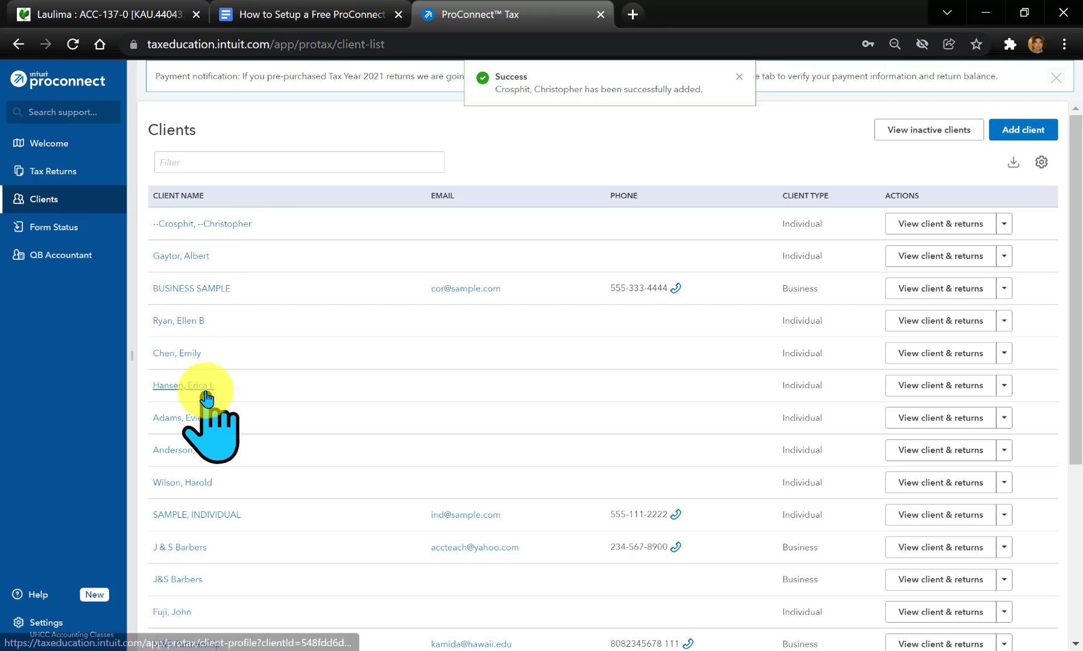
# Sort the client list by name, open the new client's profile and review the client information without saving changes
pyautogui.click(189, 205)
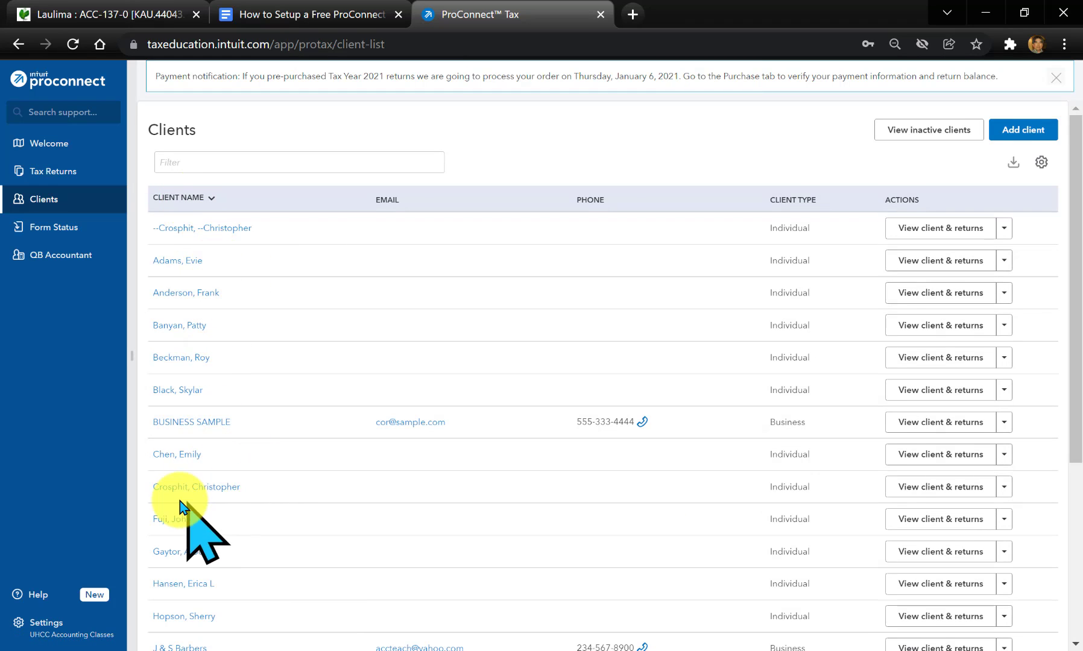
pyautogui.click(213, 495)
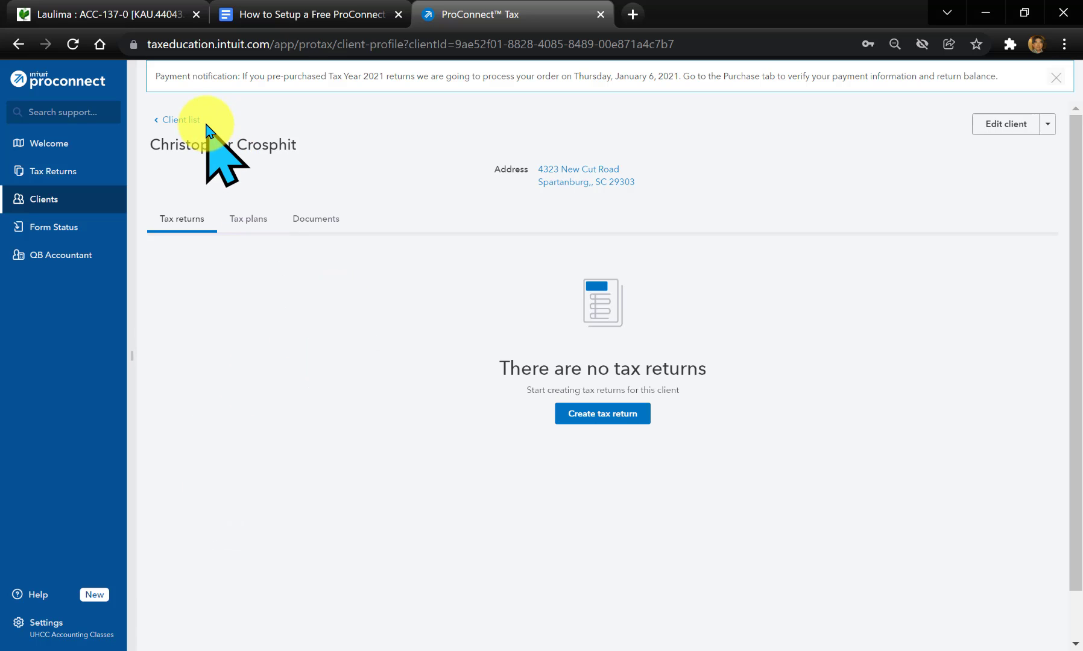
pyautogui.click(1018, 136)
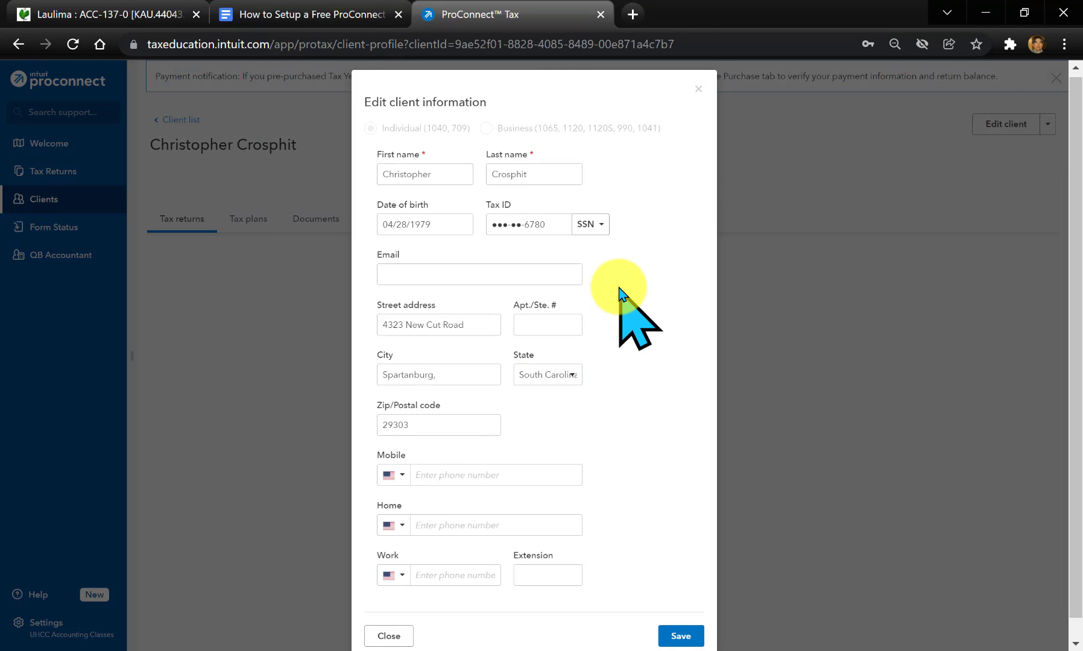
pyautogui.scroll(-1, 619, 288)
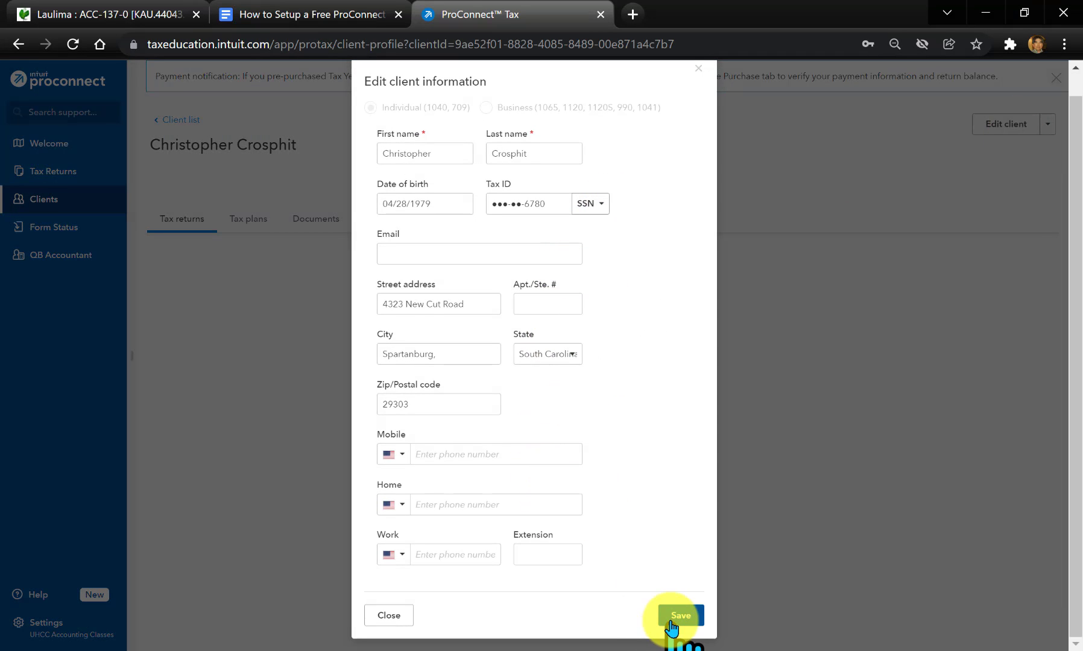
pyautogui.click(398, 620)
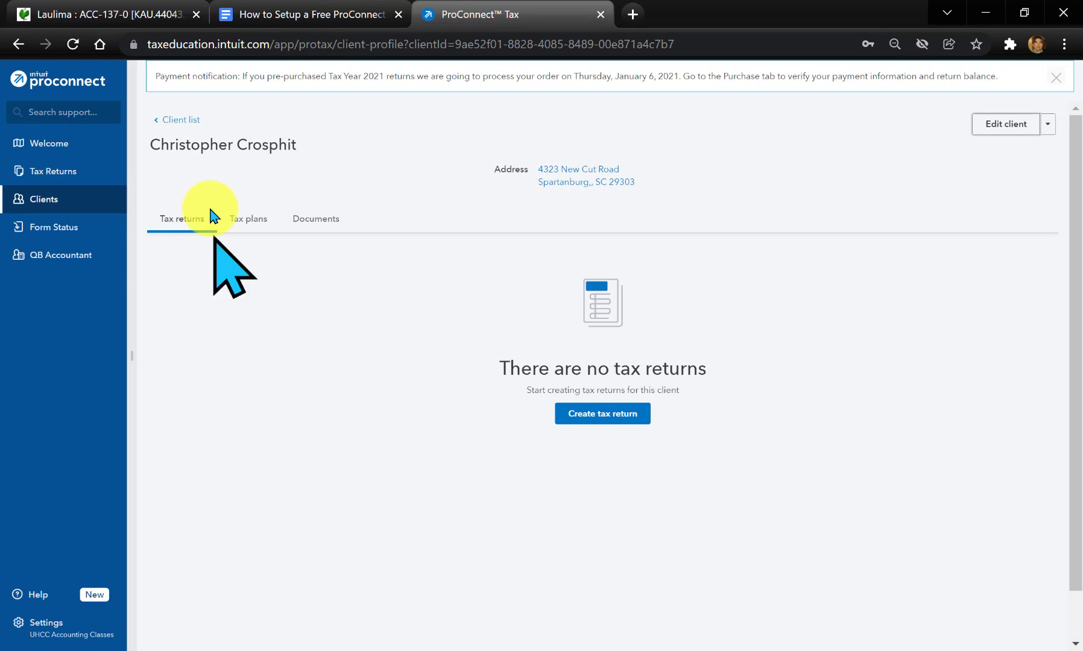
# Return to the client list and show the additional actions available for the new client
pyautogui.click(46, 201)
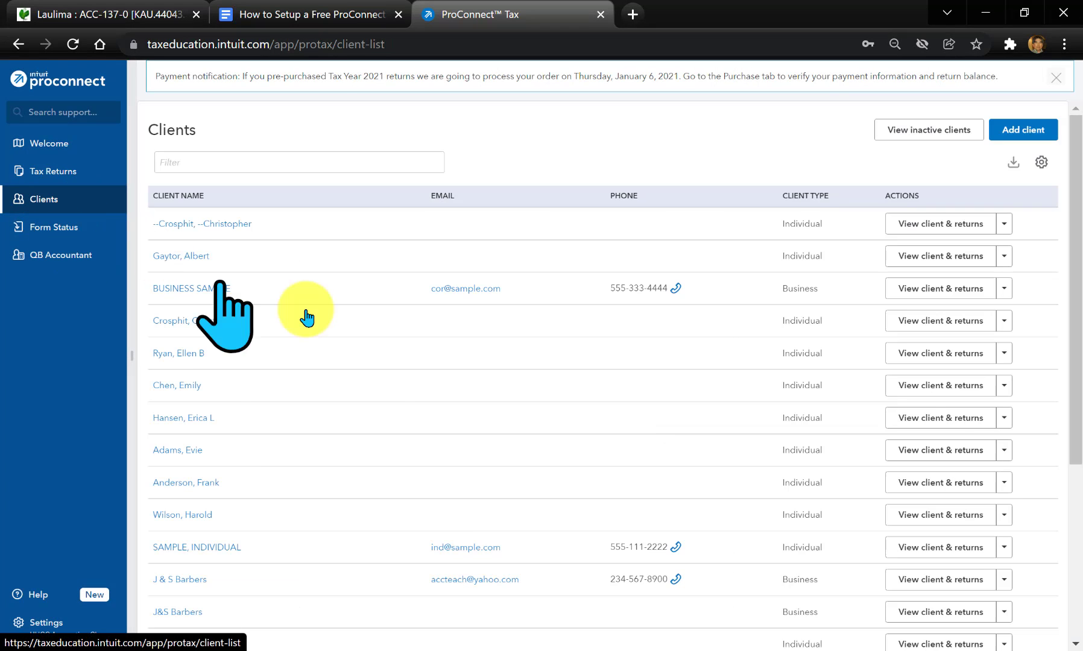
pyautogui.click(1004, 322)
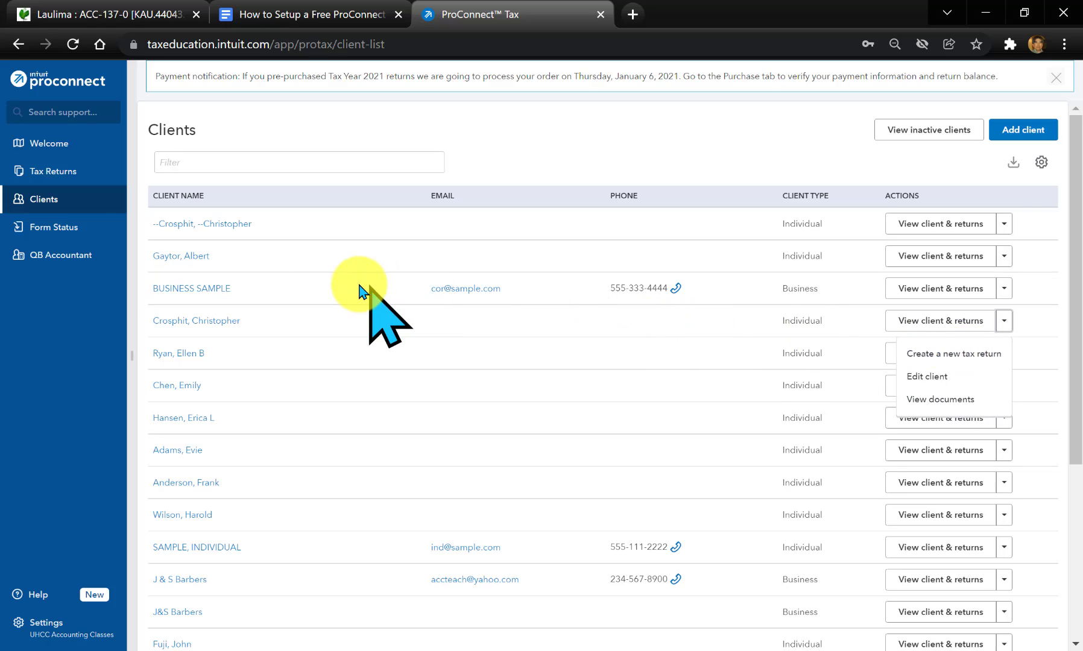
# Start a new tax return from the 2021 tax returns page and select the newly added client for it
pyautogui.click(51, 178)
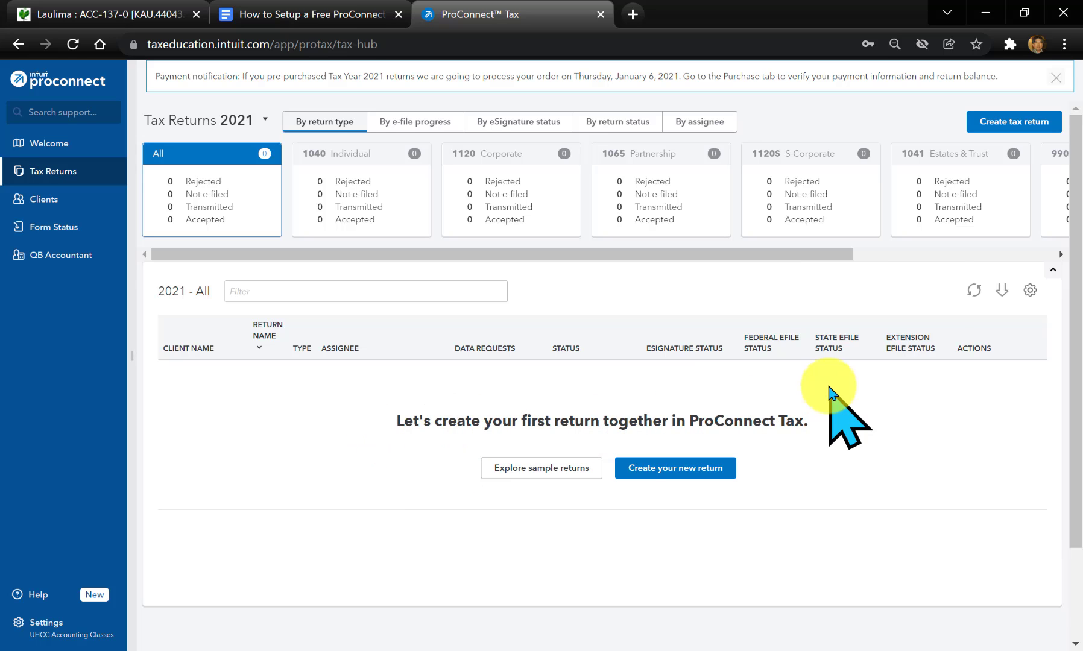
pyautogui.click(1021, 127)
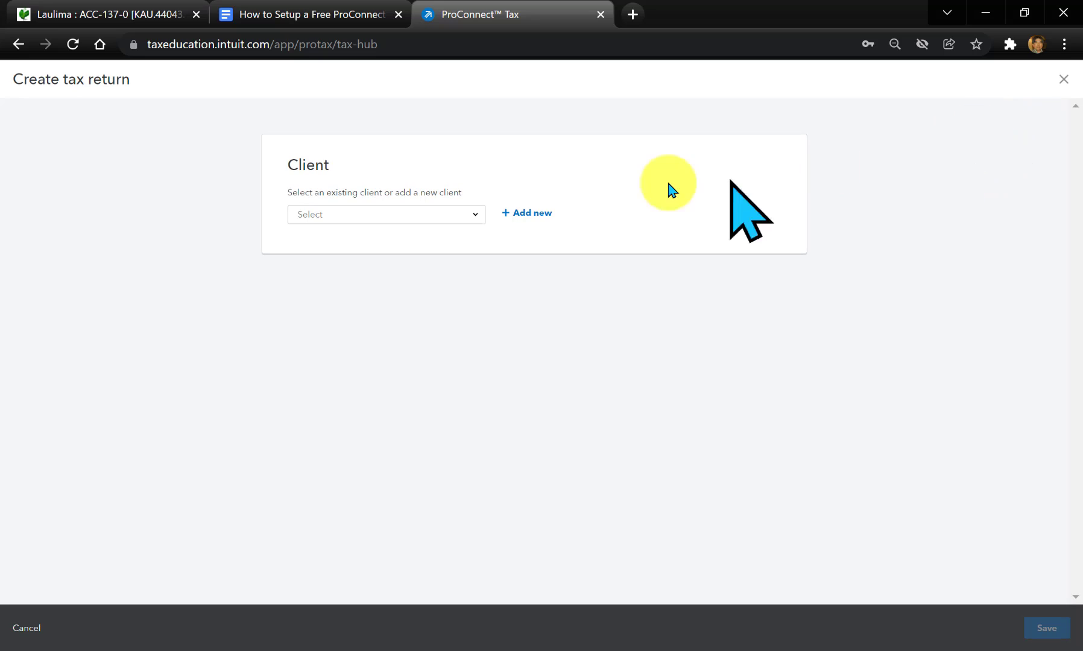
pyautogui.click(469, 223)
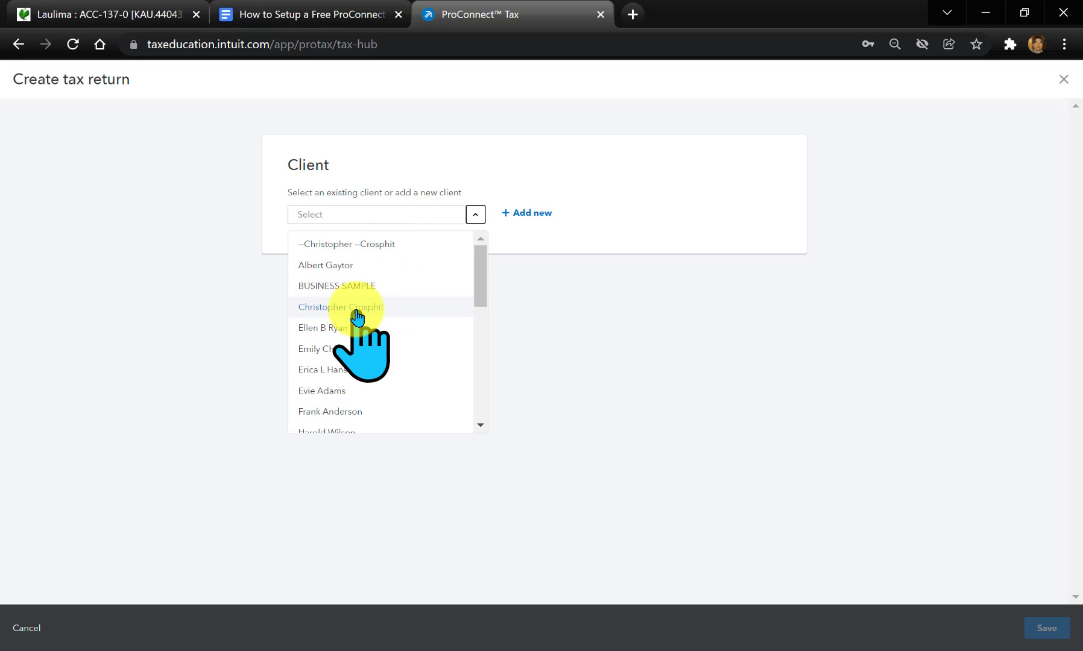
pyautogui.click(391, 311)
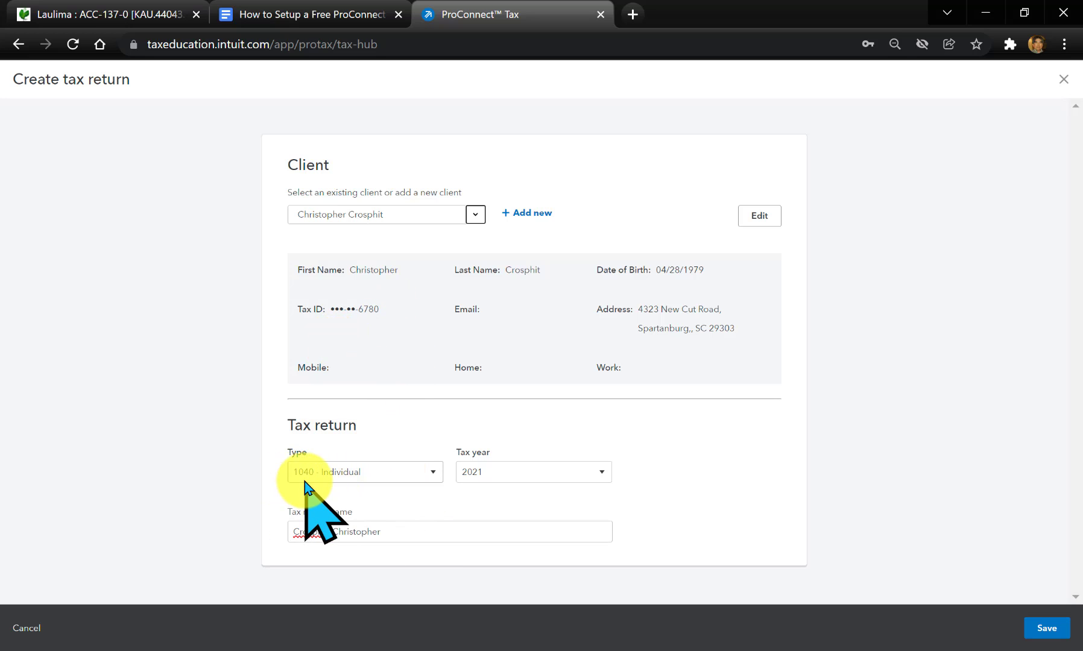
# Keep type 1040 - Individual and tax year 2021, append "- 2021" to the return name and save the return
pyautogui.click(542, 477)
pyautogui.click(543, 477)
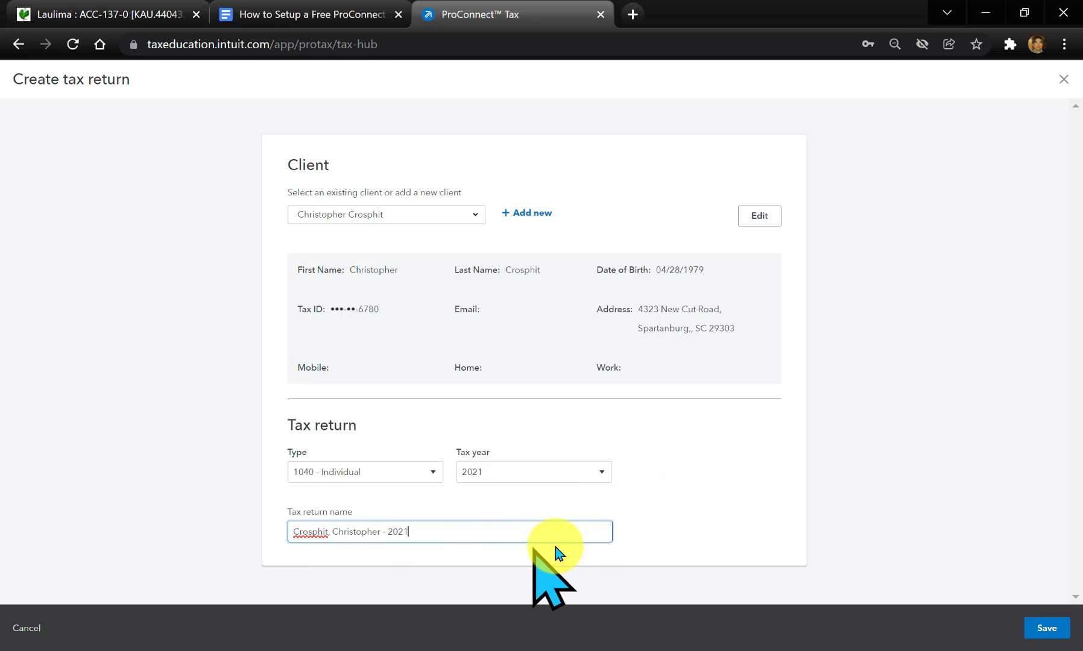
pyautogui.click(1052, 630)
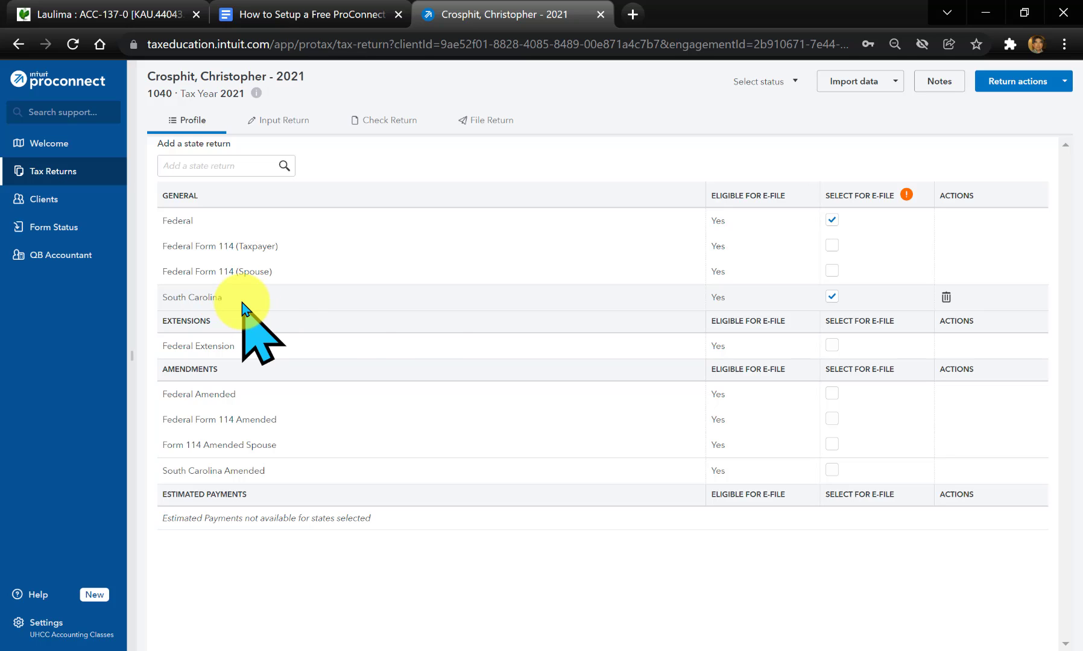
# Deselect South Carolina for e-file and look through the available state returns down to Hawaii without adding one
pyautogui.click(832, 299)
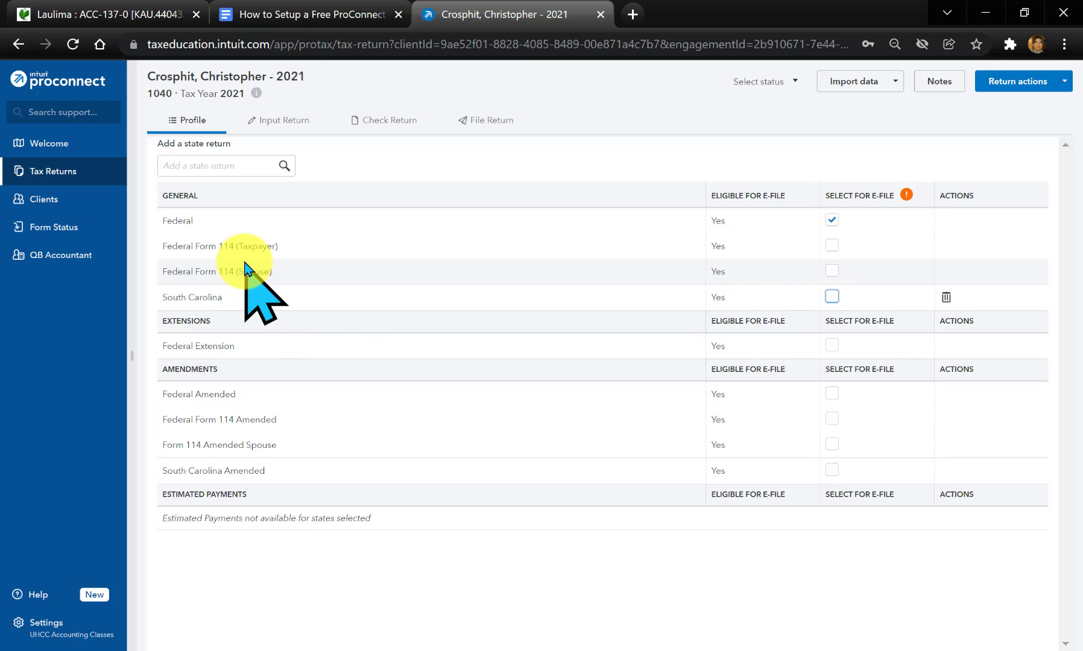
pyautogui.click(227, 167)
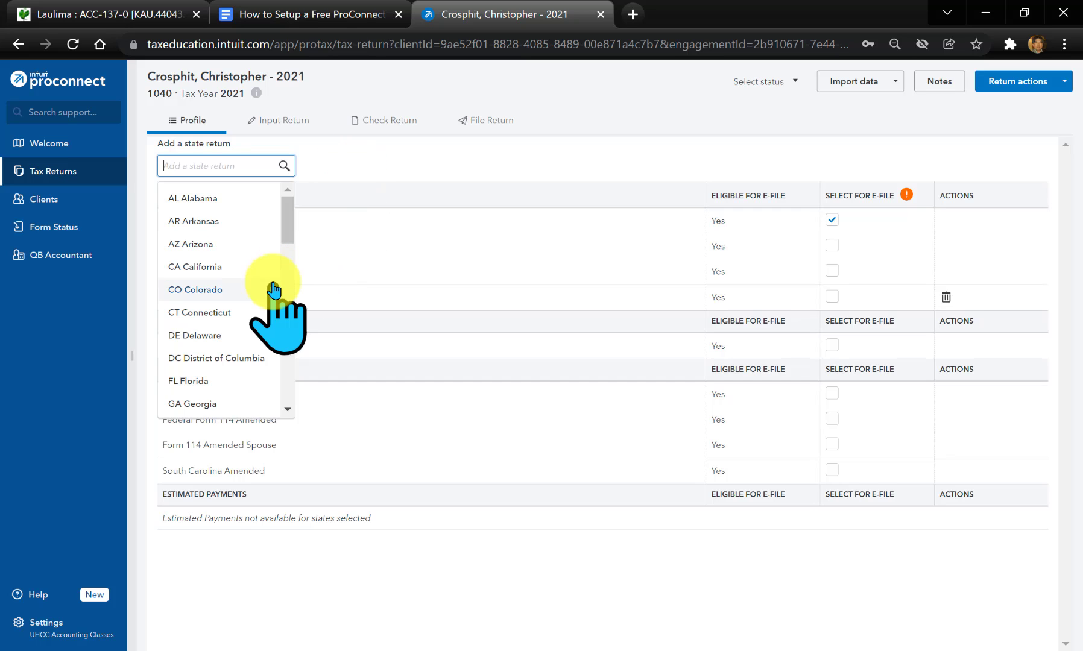
pyautogui.scroll(-1, 272, 299)
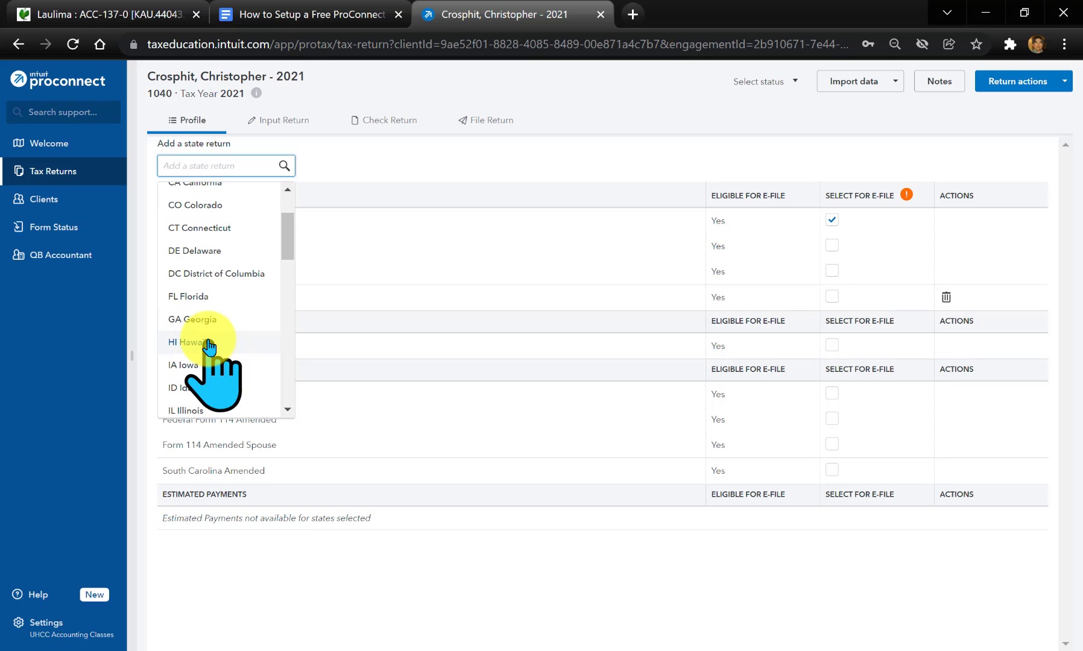
pyautogui.click(444, 183)
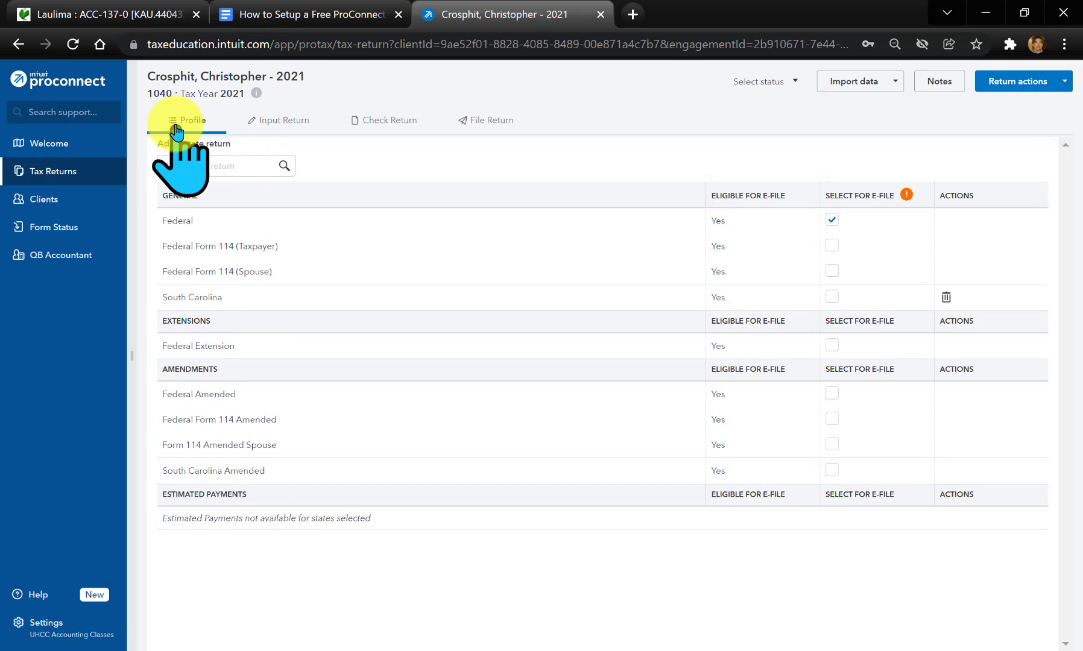
# Open the return's client information input page and collapse the General section to show all input categories
pyautogui.click(282, 126)
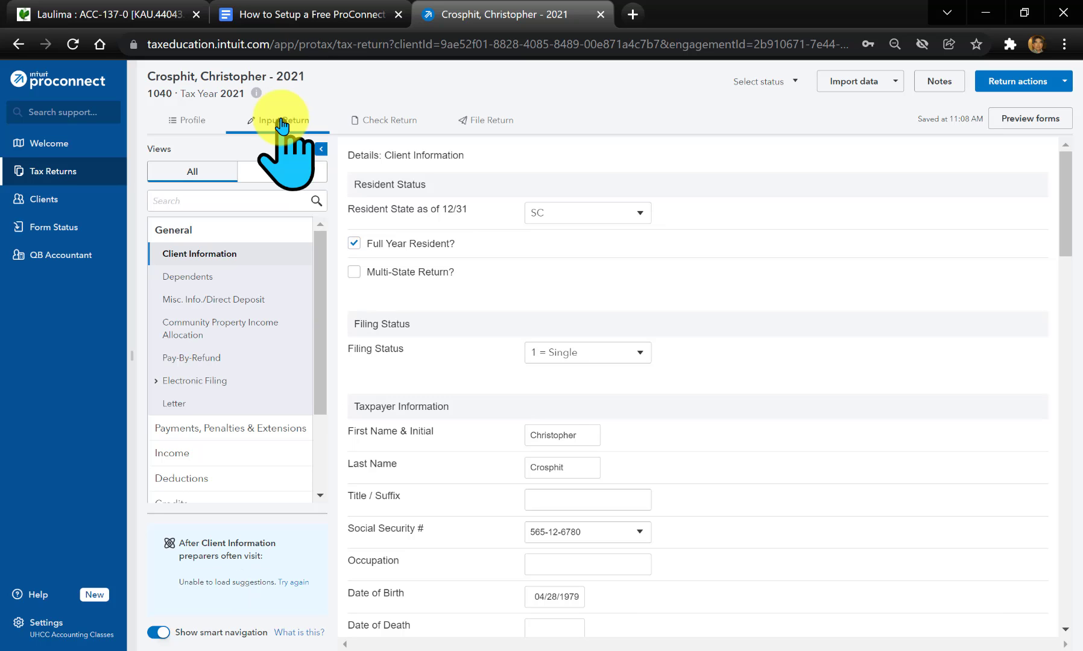
pyautogui.click(200, 240)
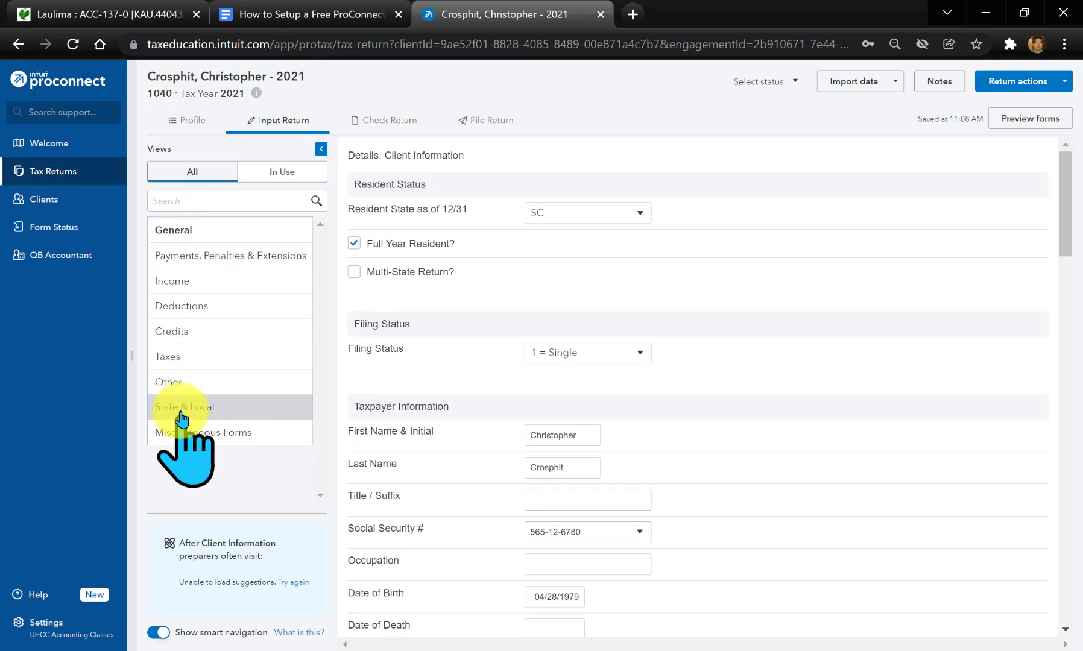
# Expand the General section and set the filing status to 4 = Head of household, keeping SC as the resident state
pyautogui.click(218, 240)
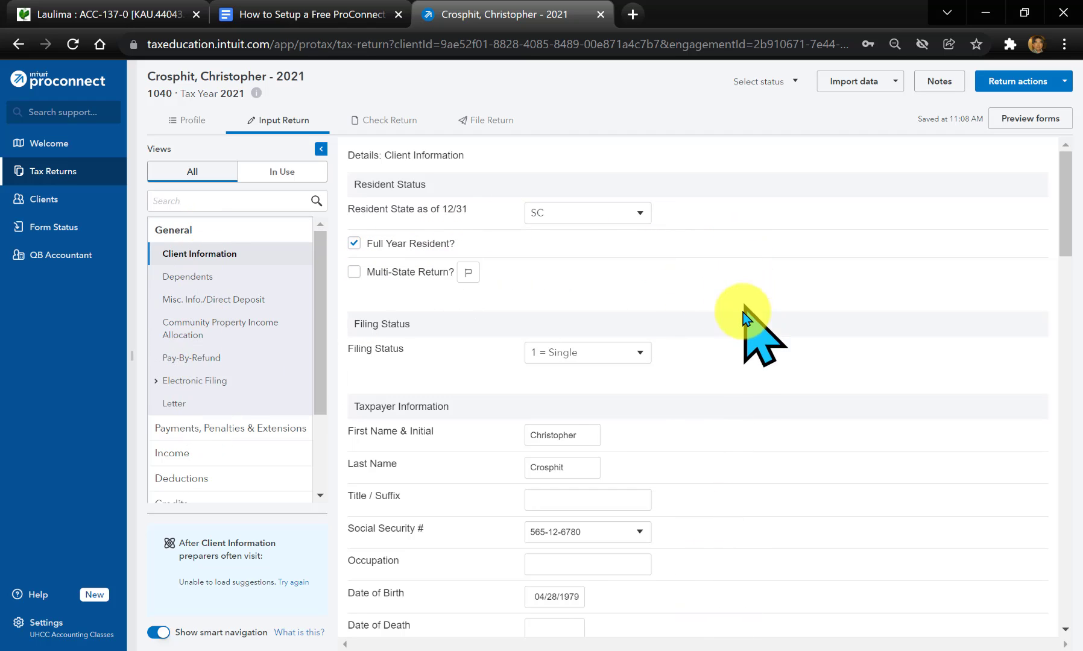
pyautogui.click(639, 224)
pyautogui.click(634, 223)
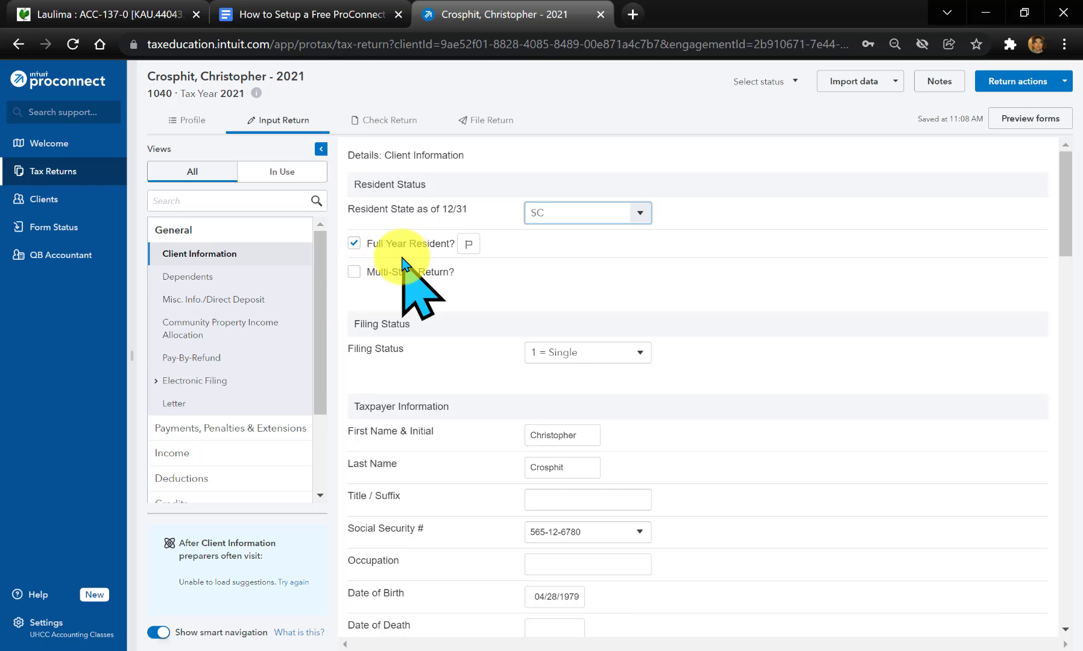
pyautogui.click(636, 357)
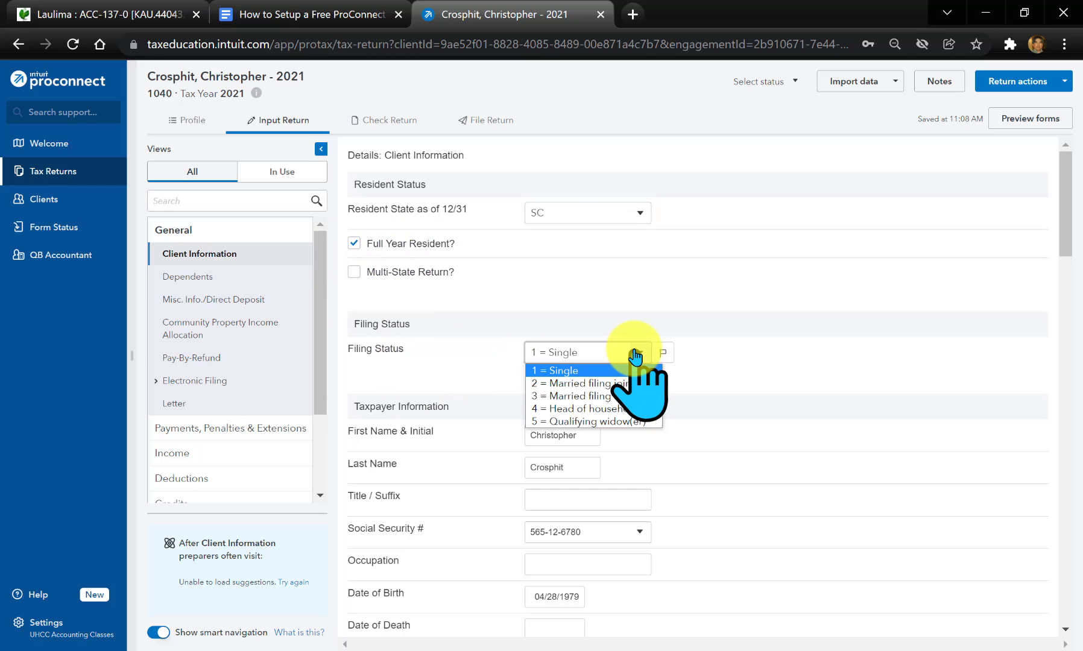
pyautogui.click(630, 412)
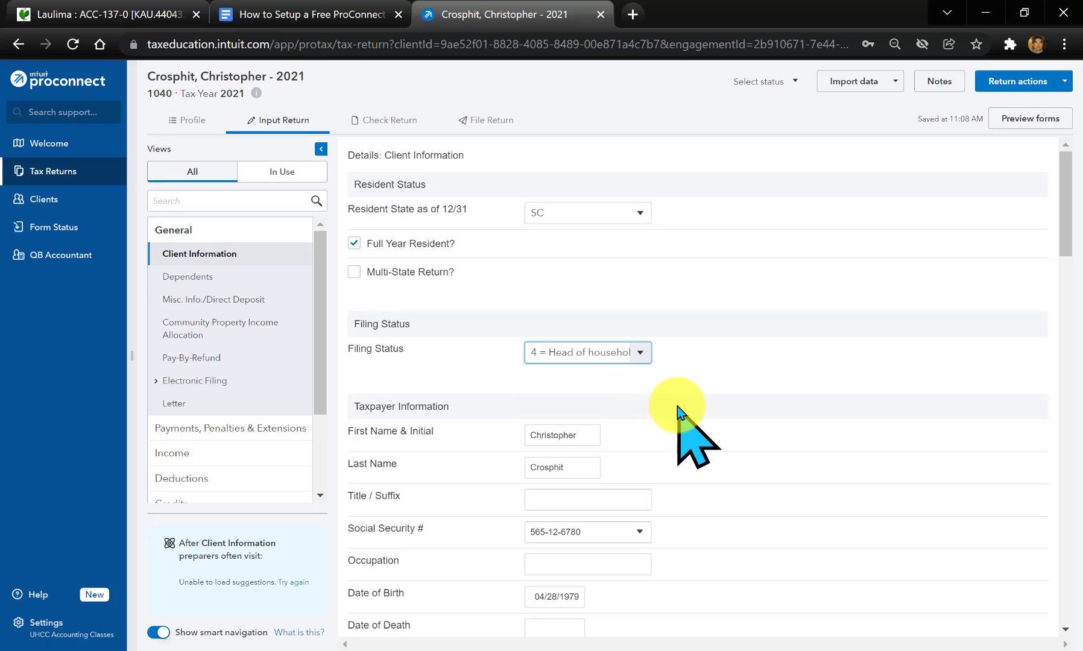
# Set the taxpayer's dependency status to 1 = Not Applicable in the Taxpayer Information section
pyautogui.scroll(-2, 677, 410)
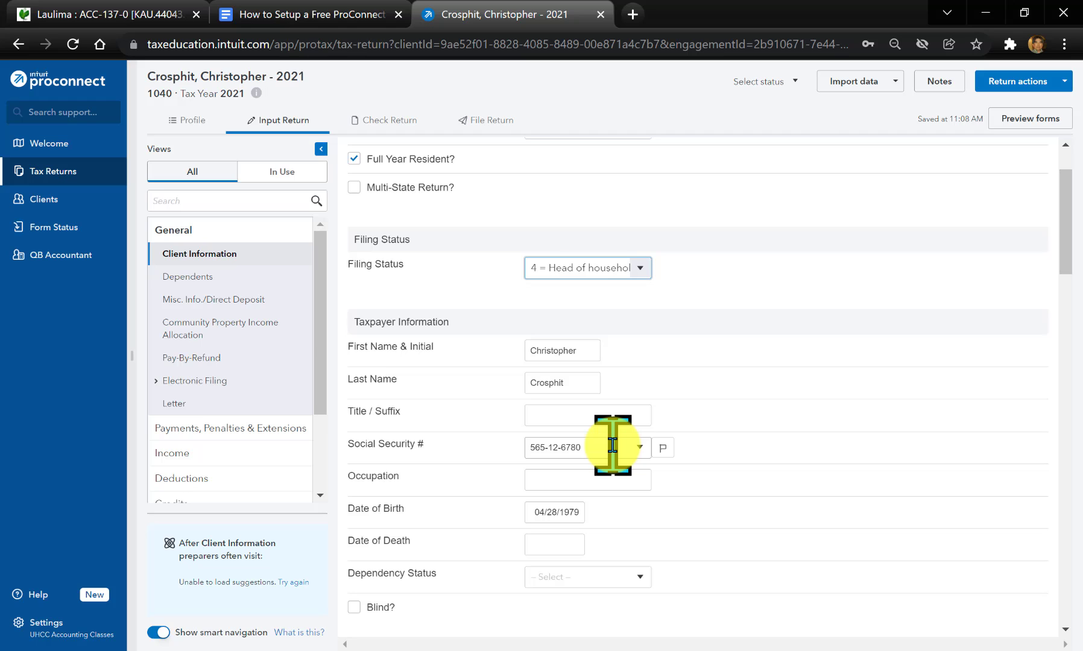
pyautogui.scroll(-4, 612, 445)
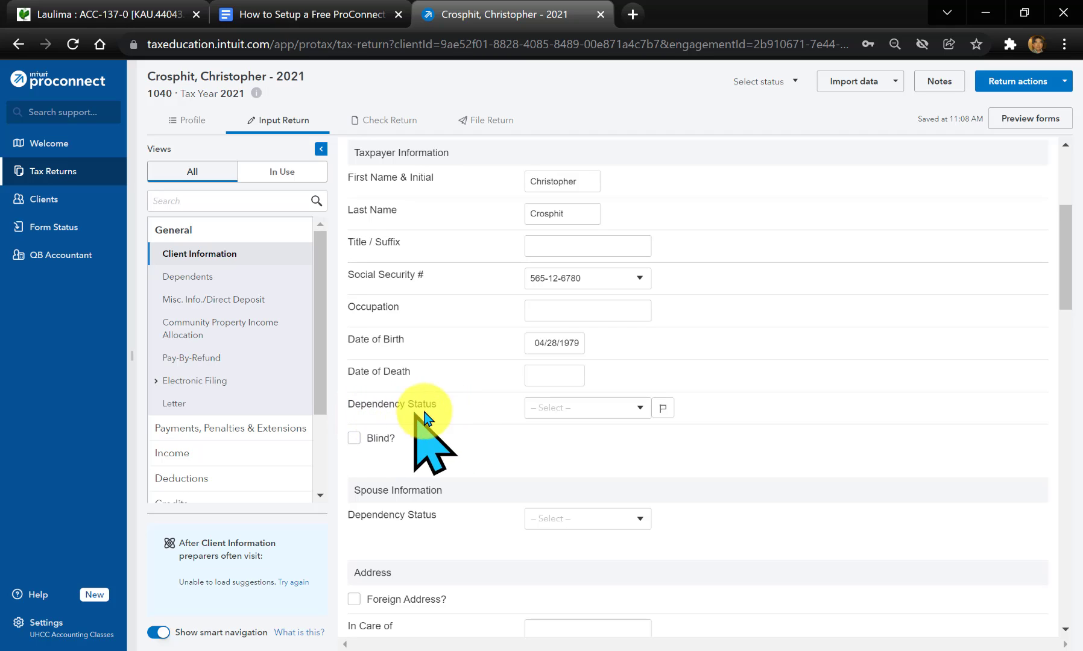
pyautogui.click(648, 411)
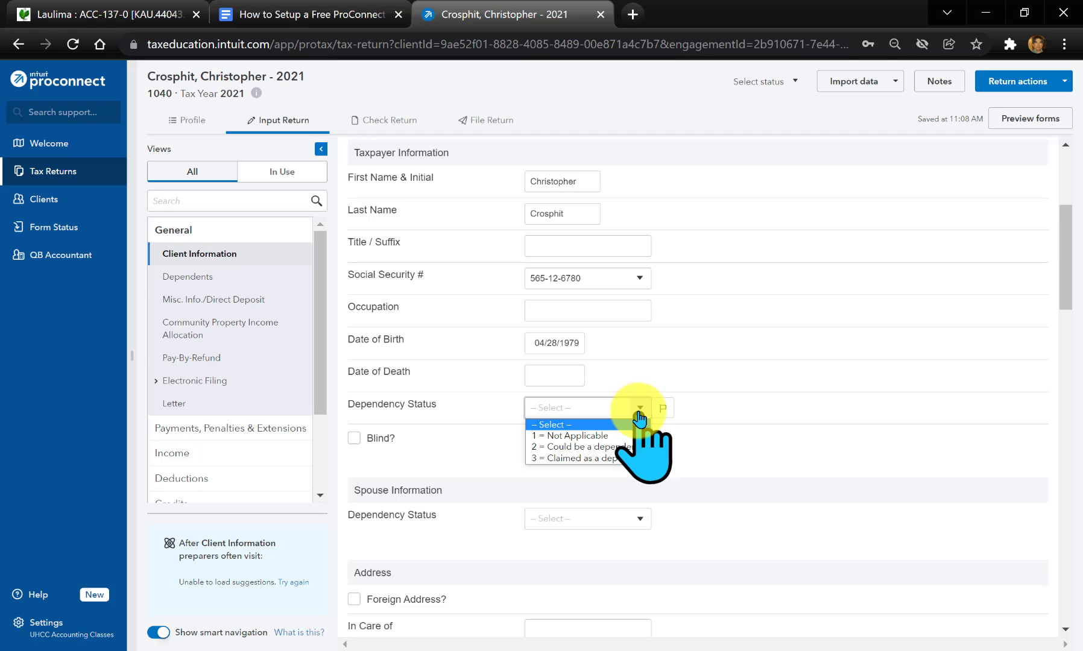
pyautogui.click(621, 437)
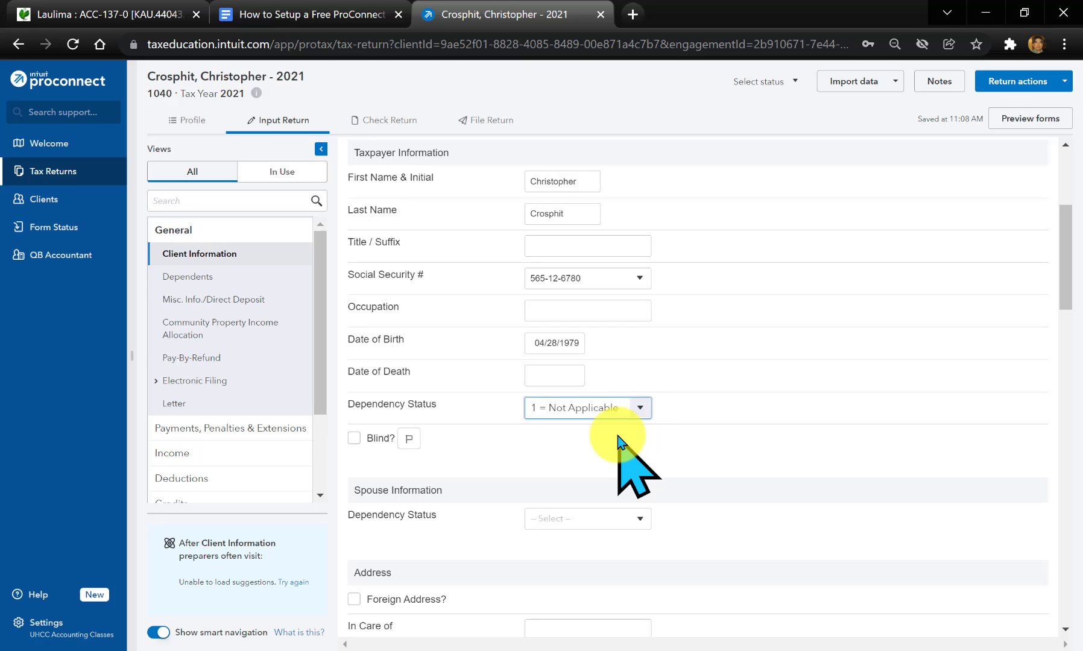
pyautogui.click(640, 407)
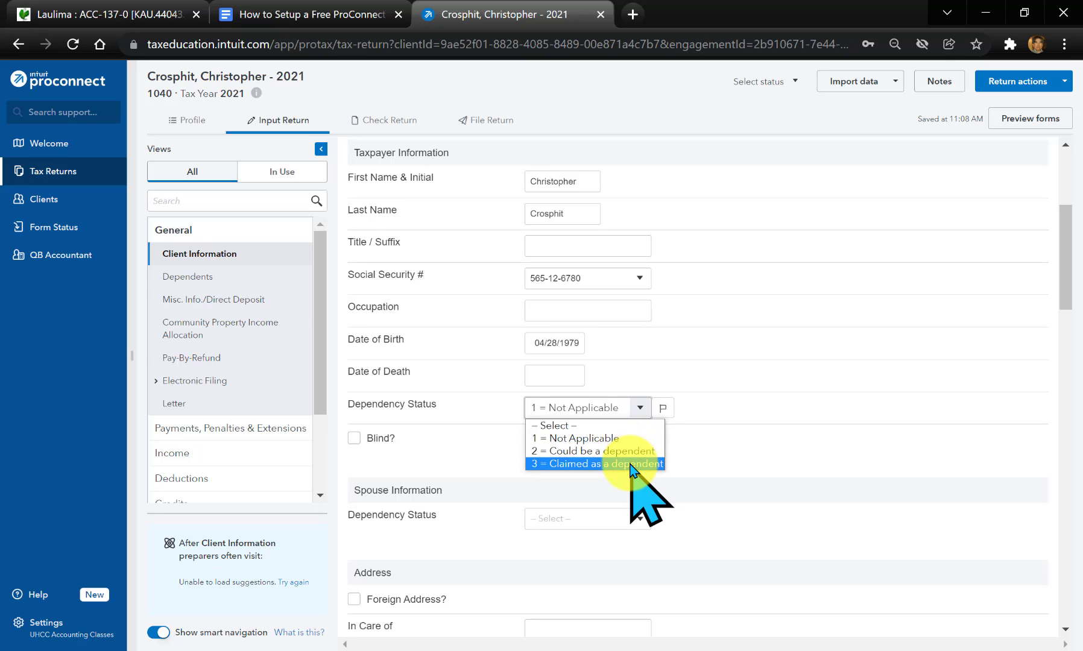
pyautogui.click(632, 438)
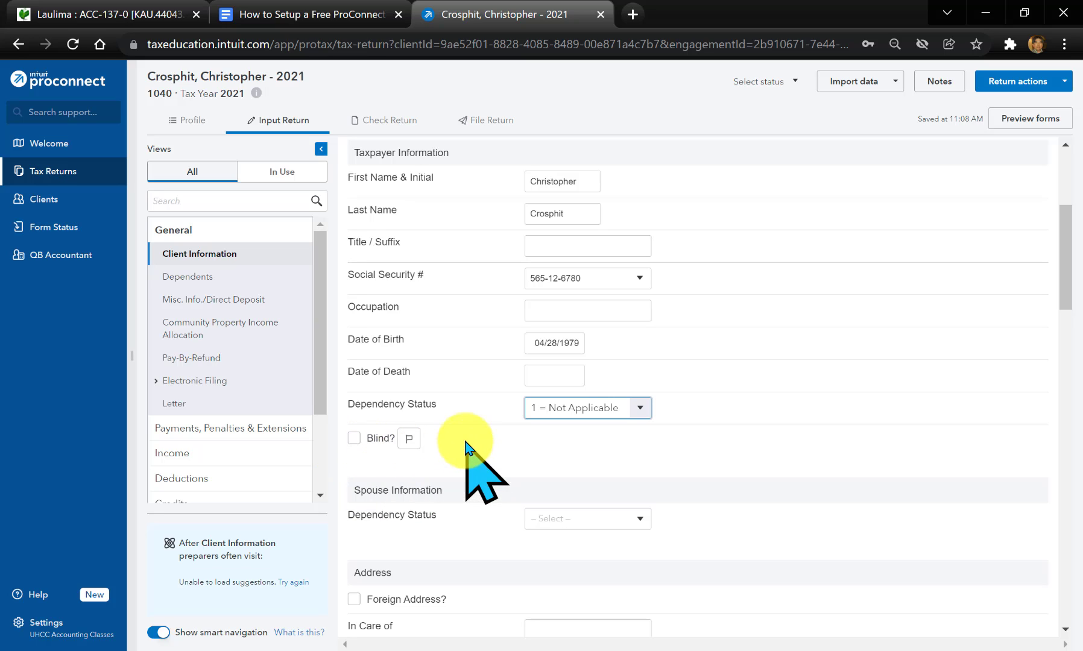
# Review the spouse information, address and taxpayer contact sections of the client information page
pyautogui.scroll(-2, 490, 437)
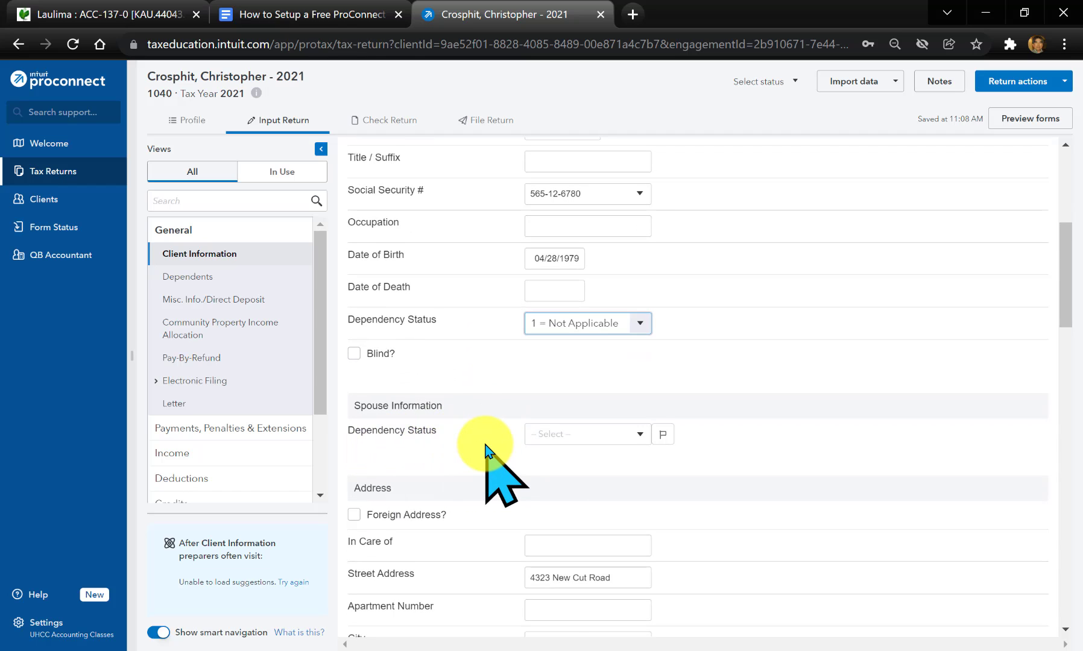
pyautogui.scroll(-2, 484, 452)
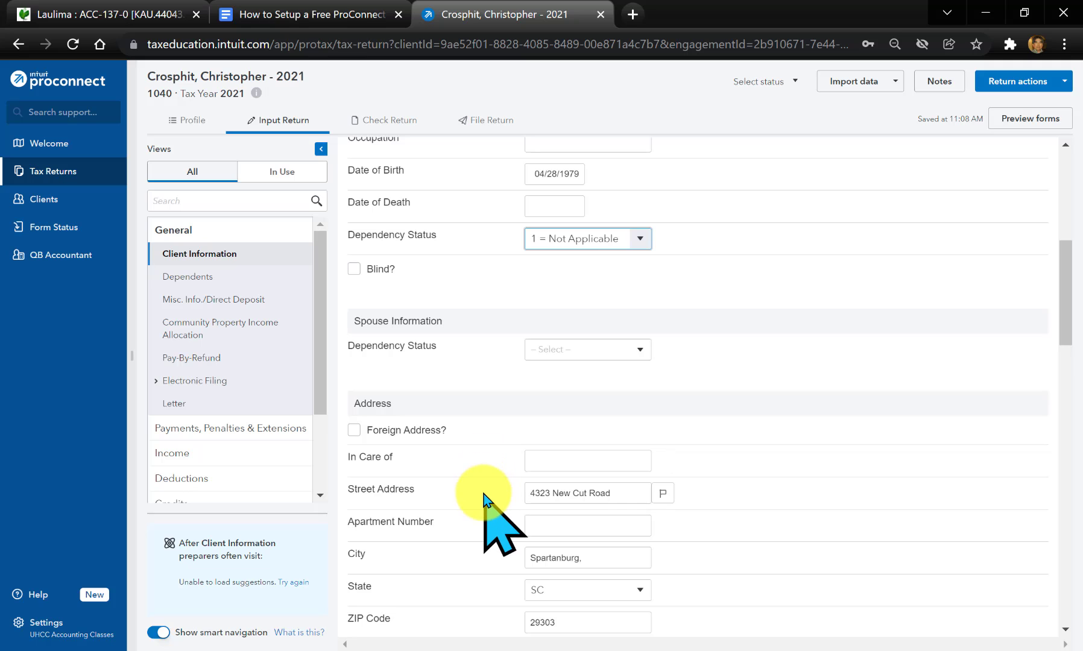
pyautogui.scroll(-2, 488, 501)
pyautogui.scroll(-4, 500, 482)
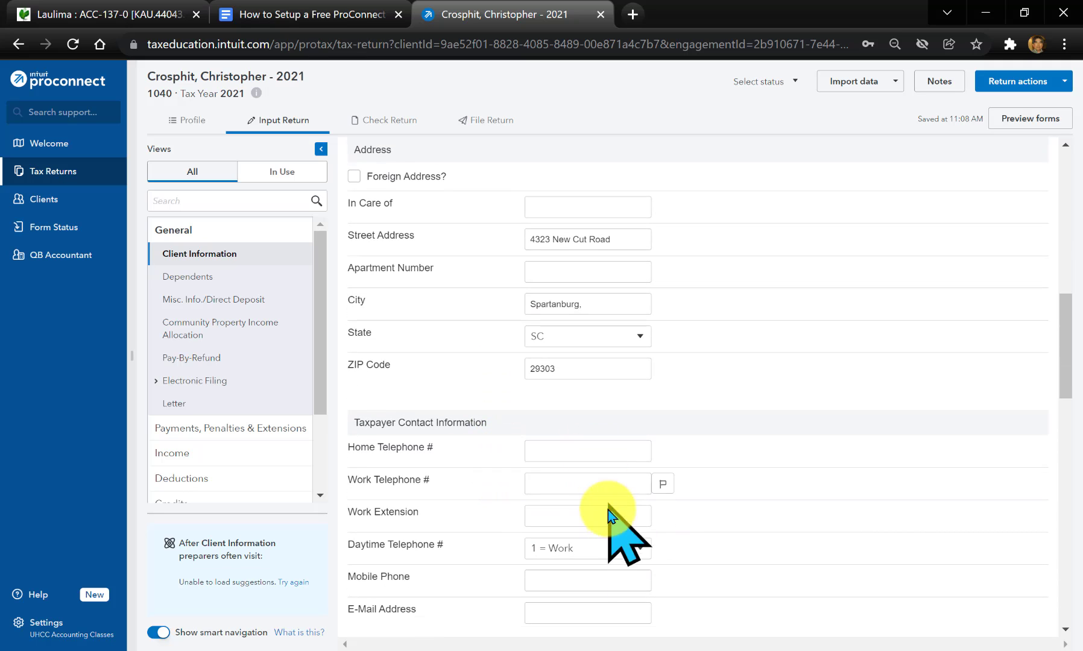
pyautogui.scroll(-4, 738, 474)
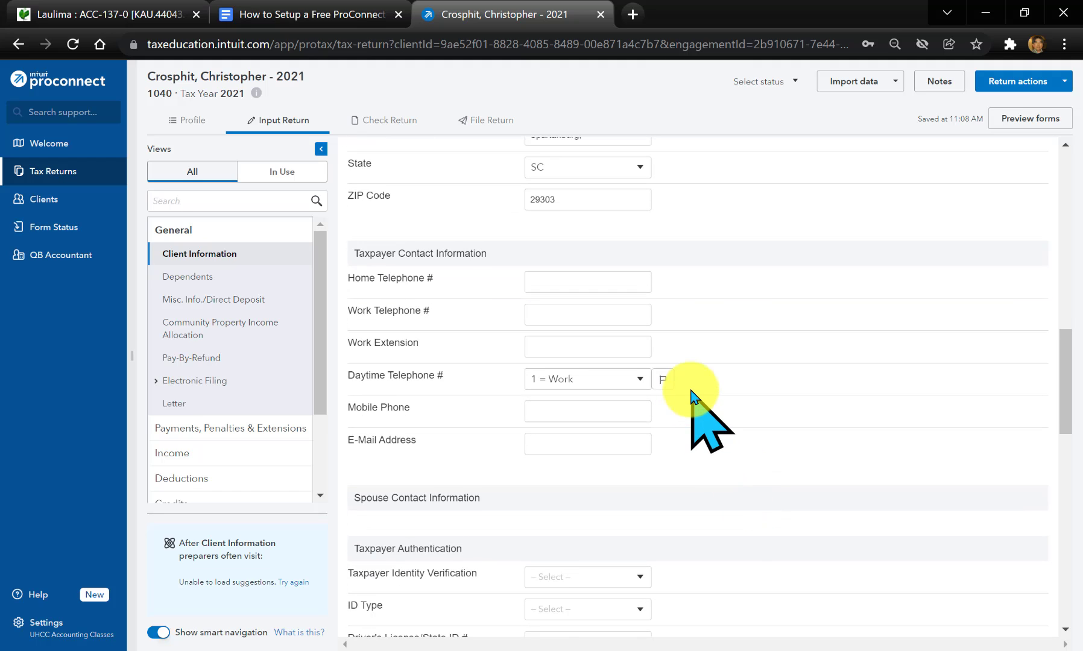
pyautogui.scroll(4, 700, 416)
pyautogui.scroll(2, 691, 398)
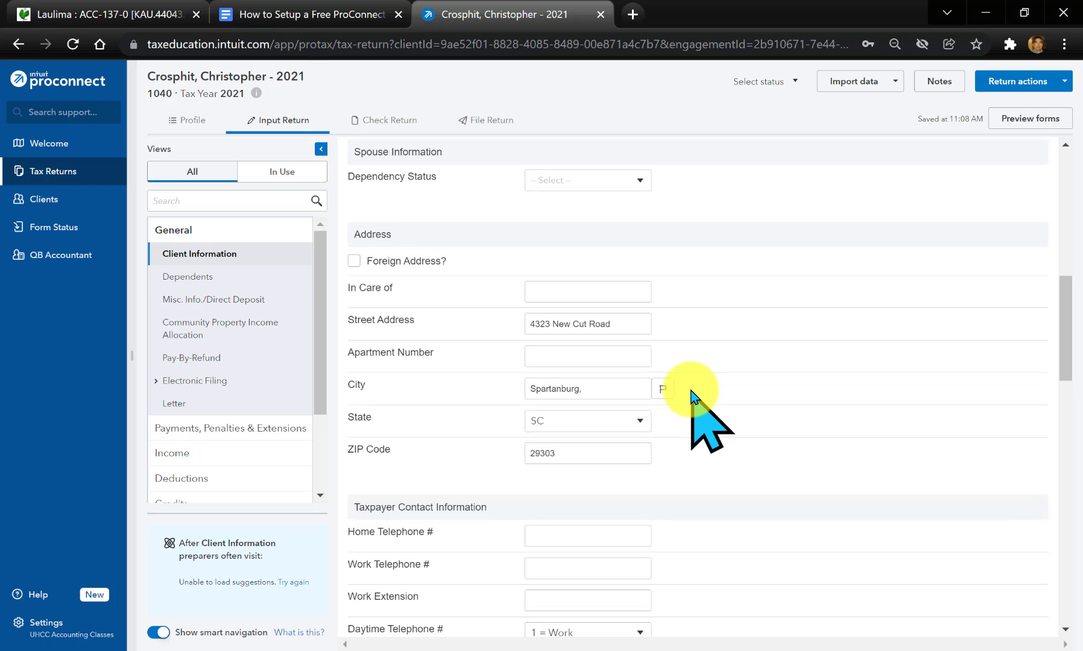
pyautogui.scroll(-2, 692, 398)
# Enter Health Club Owner as the taxpayer's occupation
pyautogui.scroll(10, 692, 398)
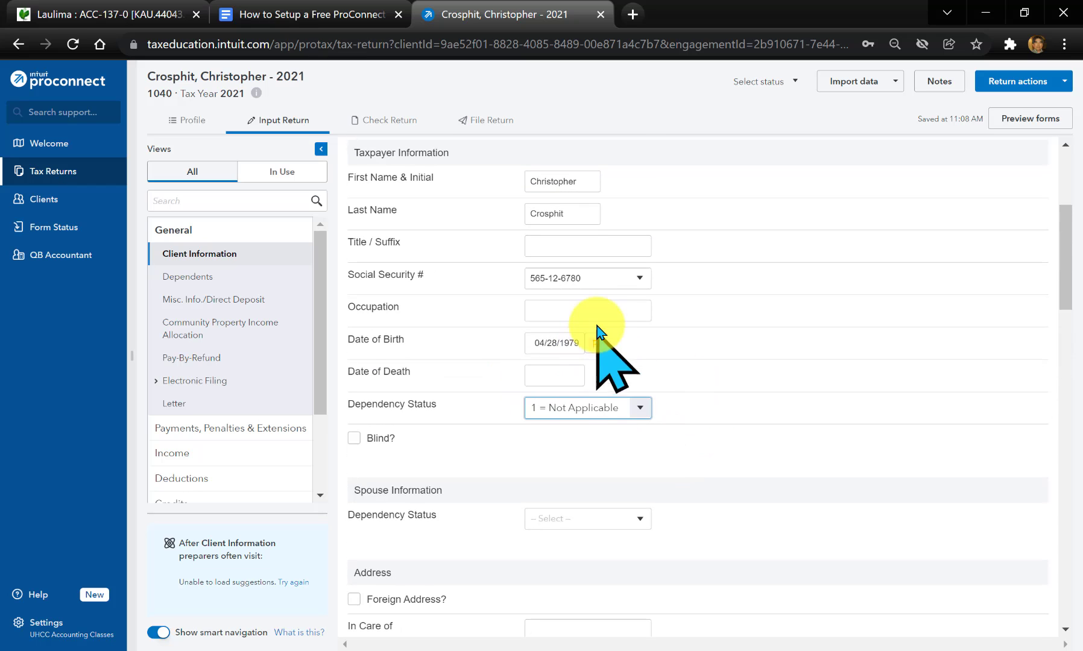
pyautogui.click(600, 303)
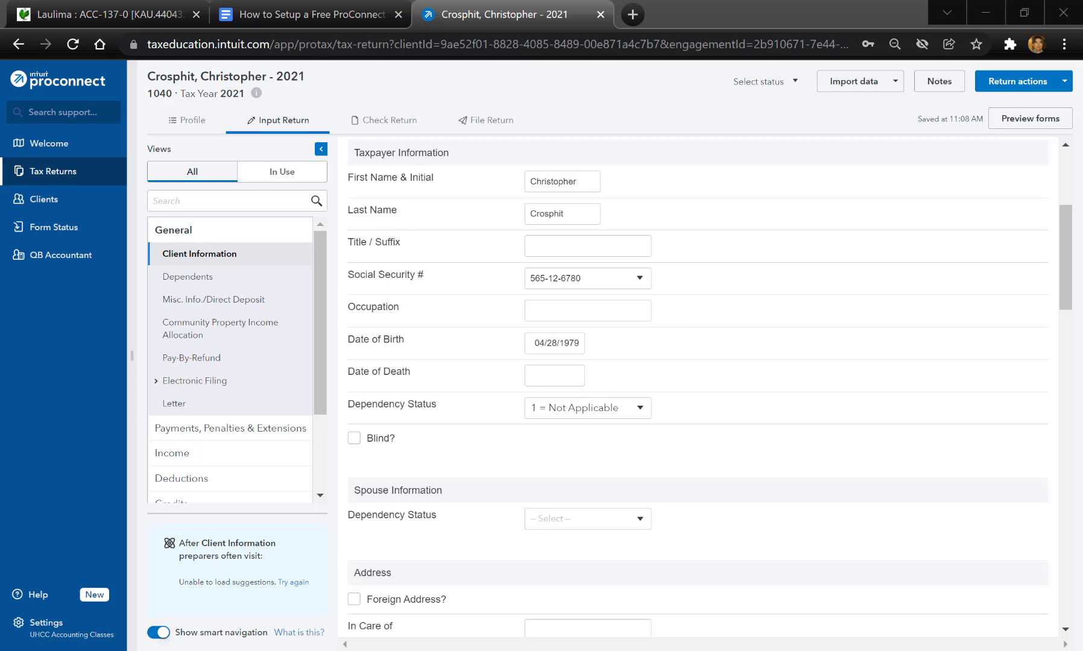
pyautogui.hotkey('alt', 'Tab')
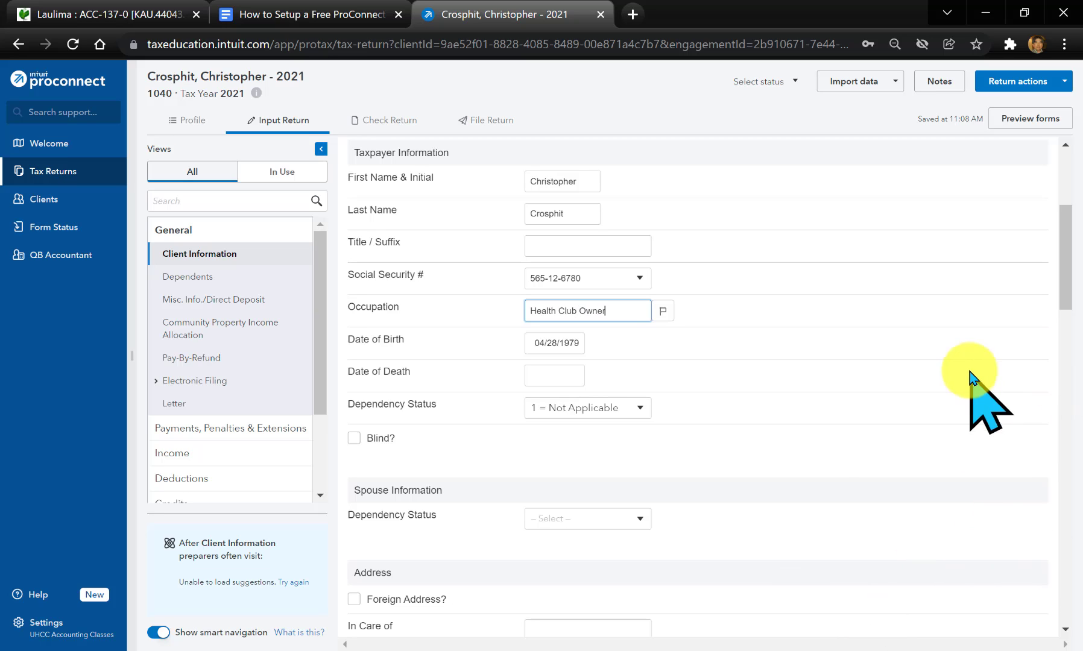
# Examine the remaining client information sections, from taxpayer and spouse authentication through miscellaneous info to South Carolina information
pyautogui.scroll(-4, 821, 458)
pyautogui.scroll(-3, 821, 458)
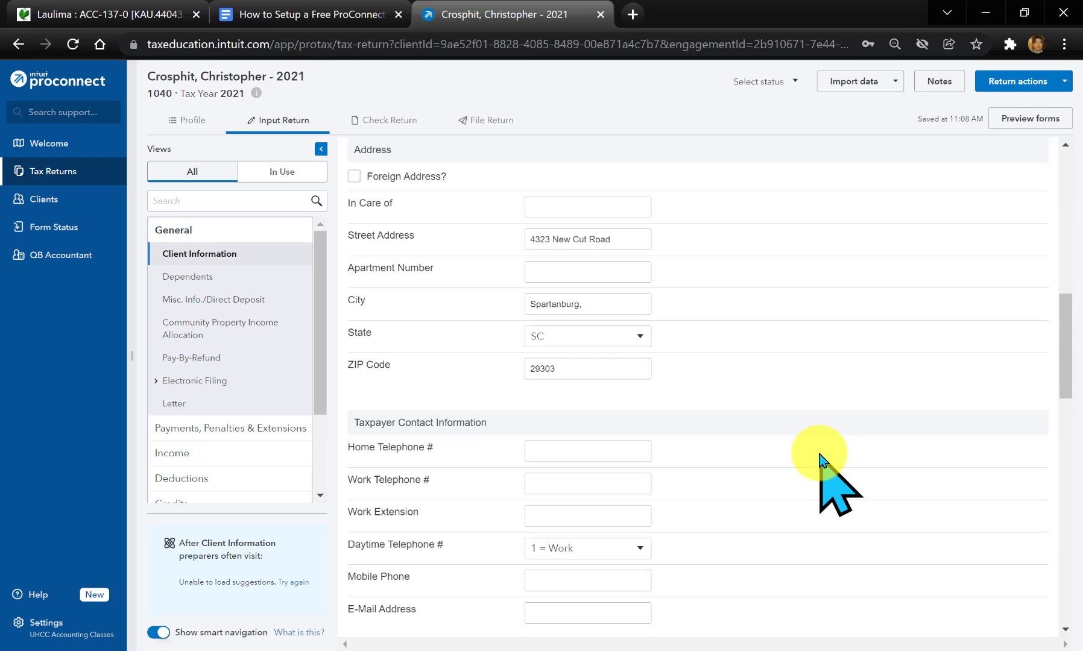
pyautogui.scroll(-2, 703, 304)
pyautogui.scroll(-10, 703, 304)
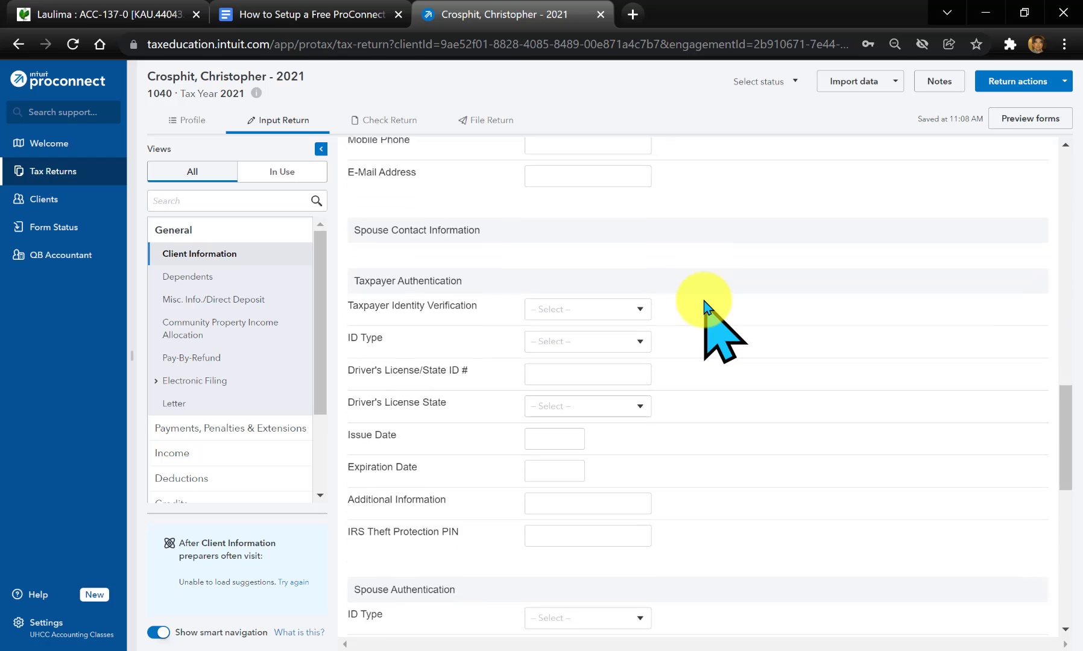
pyautogui.scroll(-2, 704, 301)
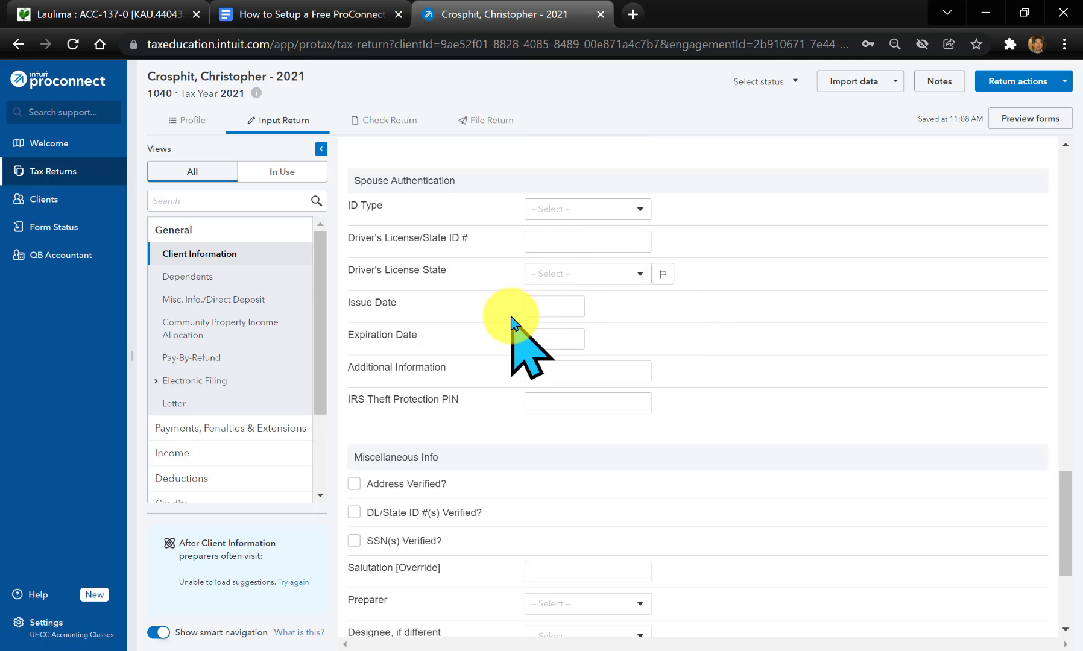
pyautogui.scroll(2, 508, 304)
pyautogui.scroll(4, 511, 320)
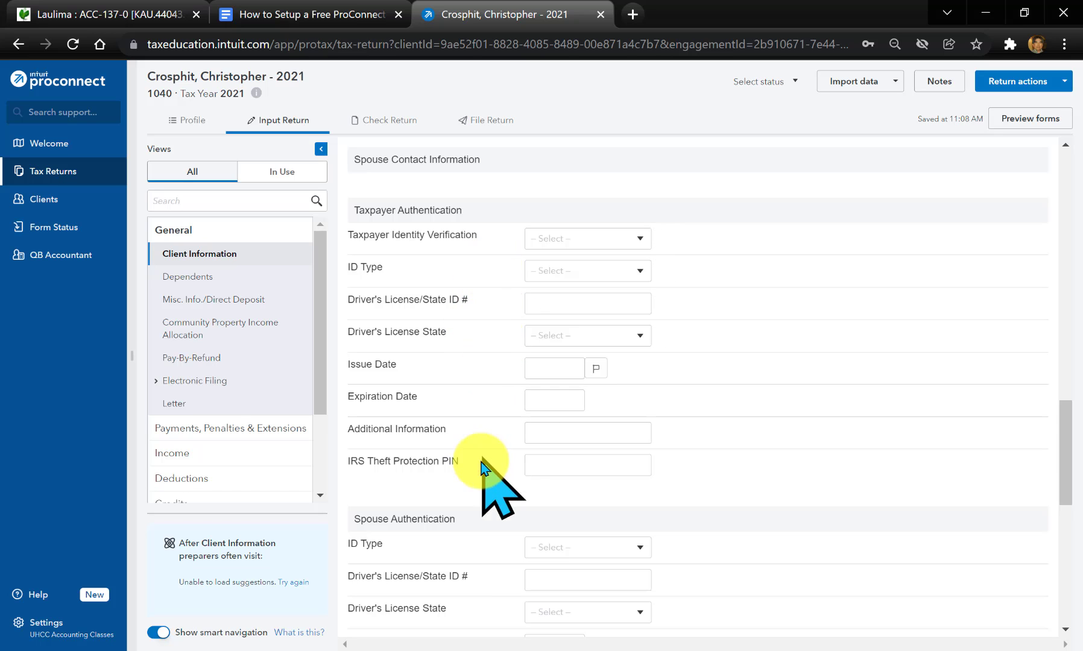
pyautogui.scroll(-3, 483, 436)
pyautogui.scroll(-1, 481, 380)
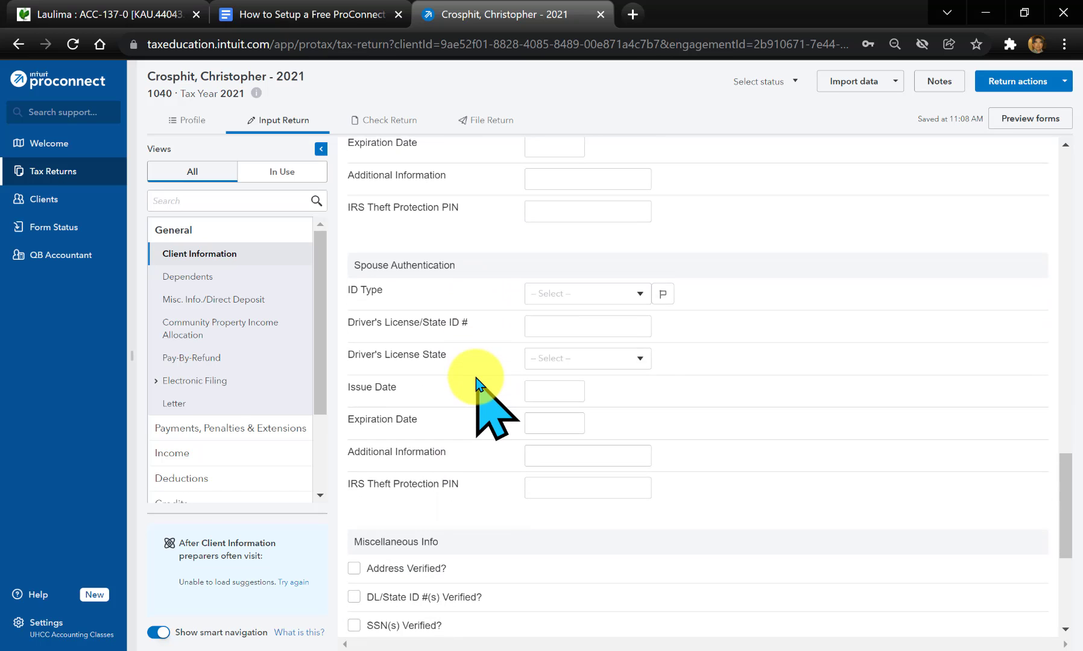
pyautogui.scroll(-1, 477, 290)
pyautogui.scroll(-2, 476, 298)
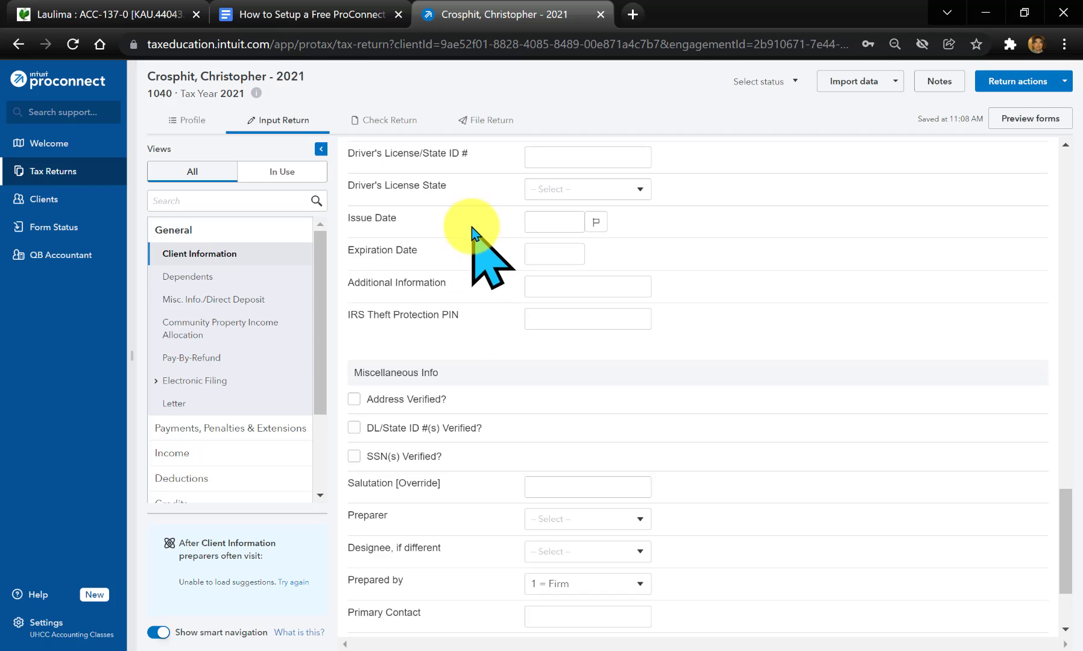
pyautogui.scroll(-1, 476, 285)
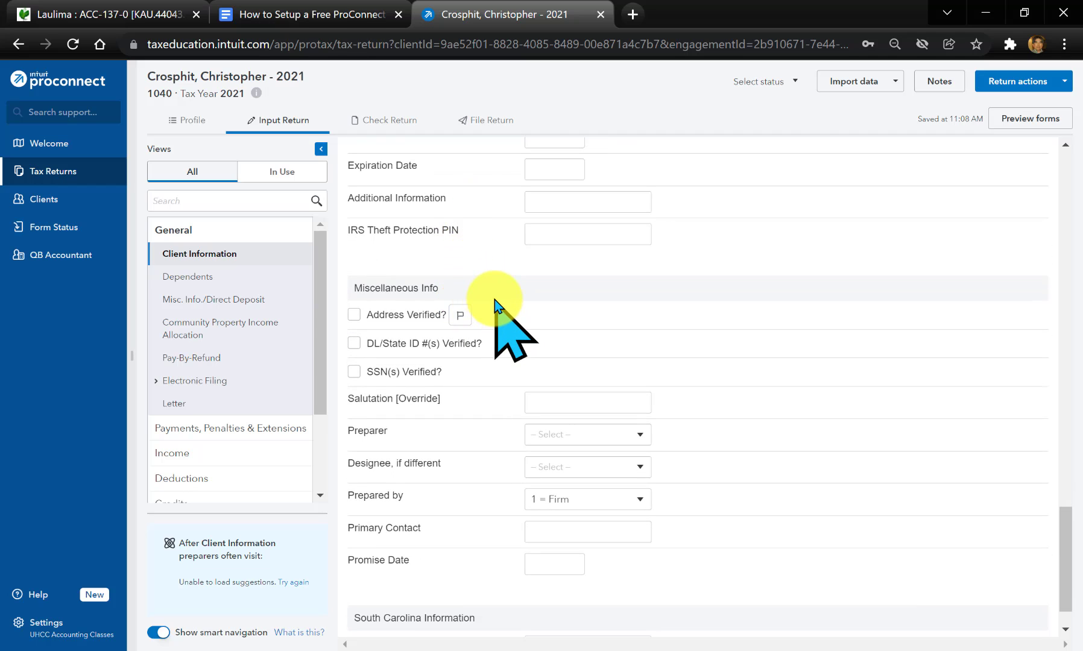
pyautogui.scroll(-1, 470, 304)
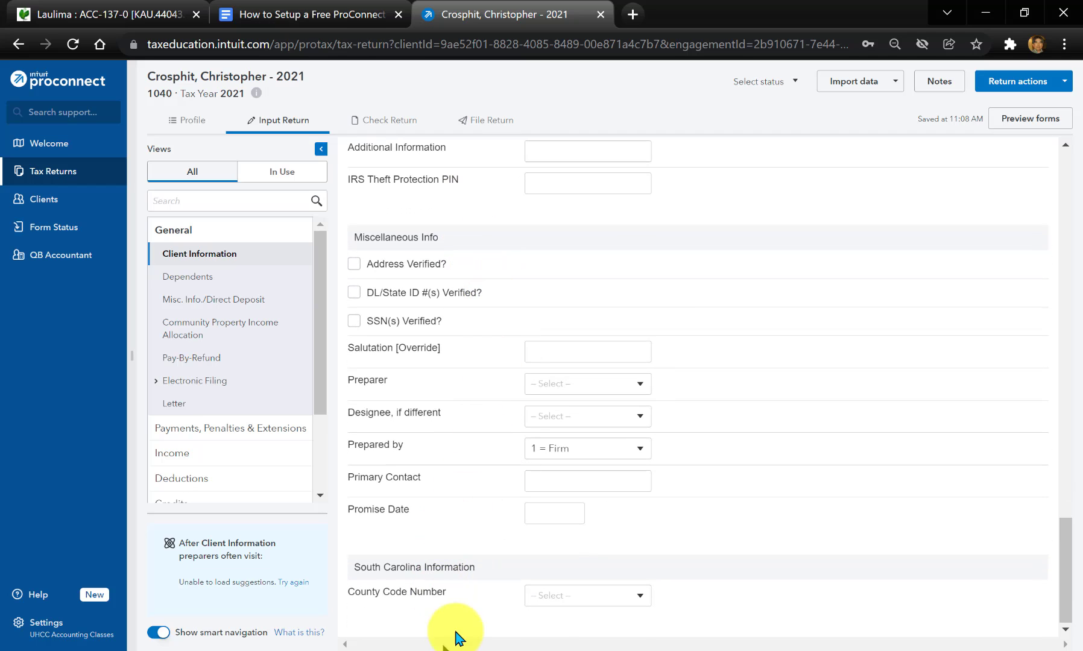
pyautogui.scroll(10, 473, 512)
pyautogui.scroll(7, 469, 482)
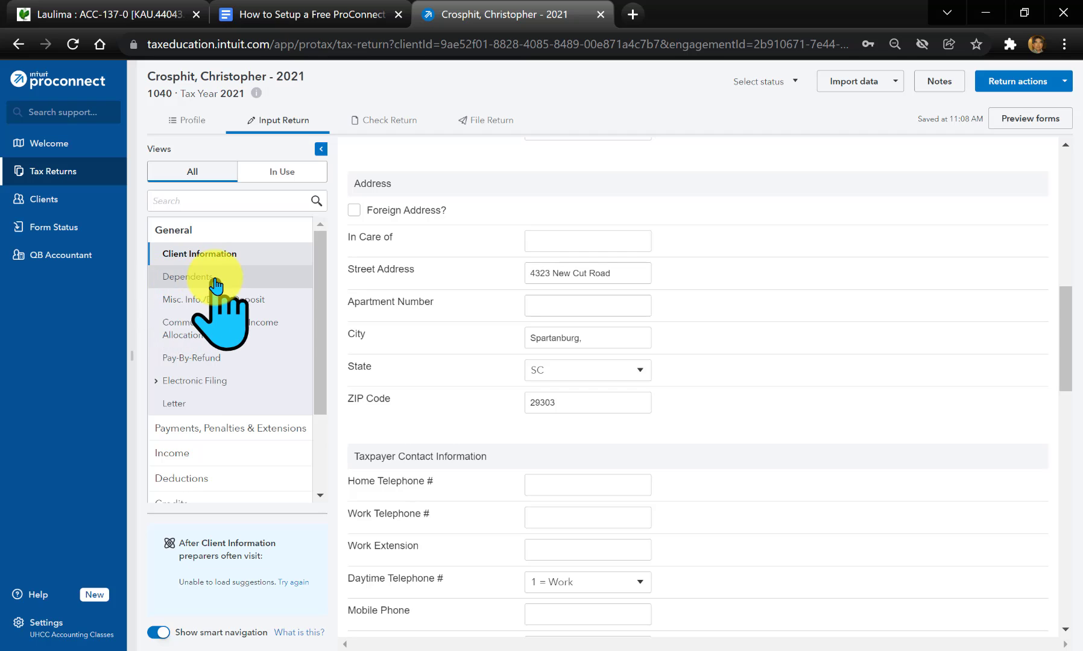
# Open the Dependents input page and look over the fields of the blank dependent record
pyautogui.click(215, 282)
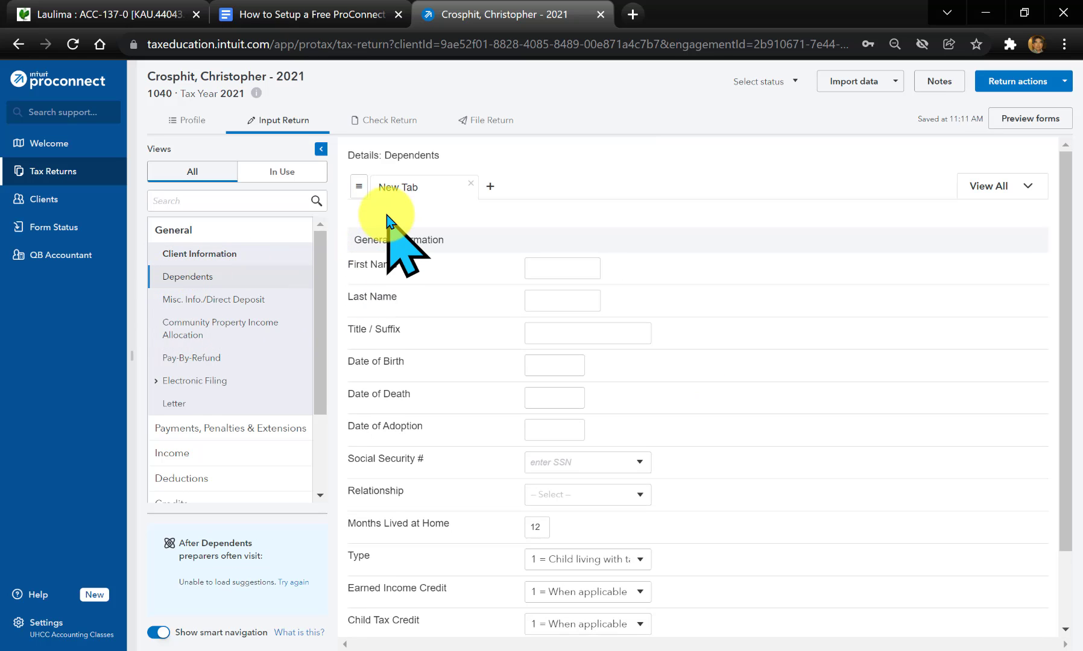
pyautogui.scroll(-2, 386, 217)
pyautogui.scroll(2, 386, 217)
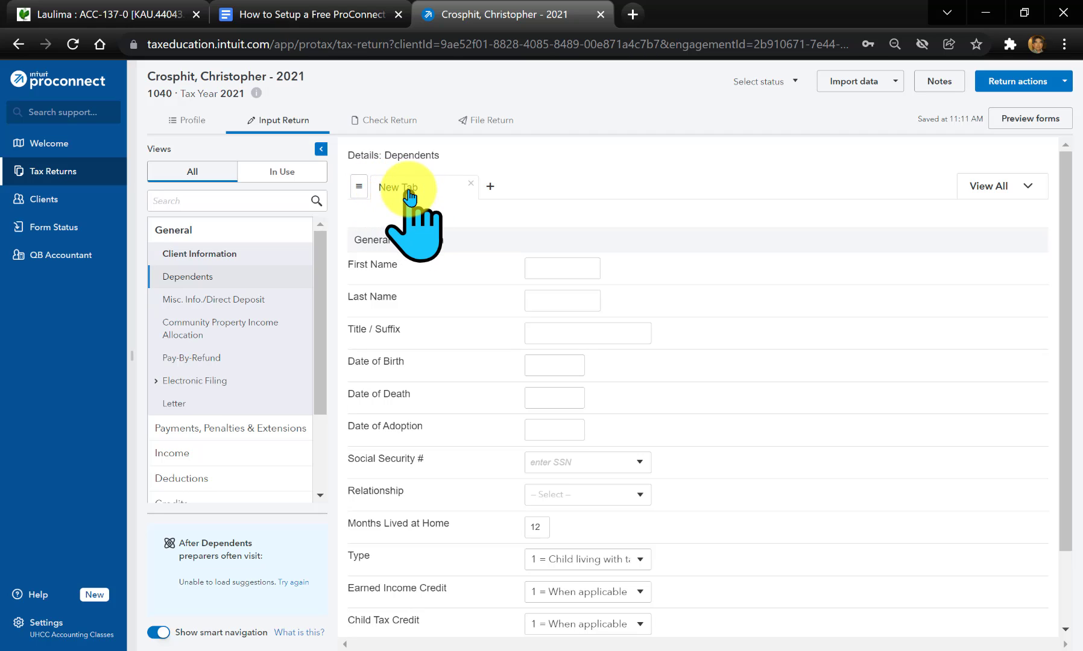
# Add a second blank dependent record and delete it again
pyautogui.click(490, 186)
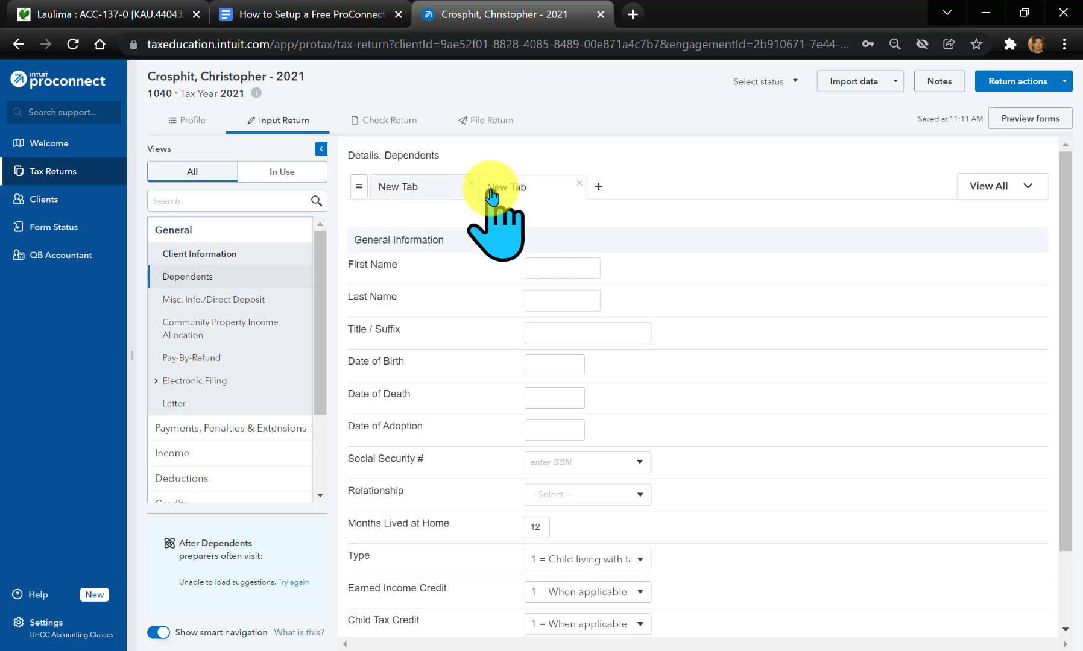
pyautogui.click(578, 185)
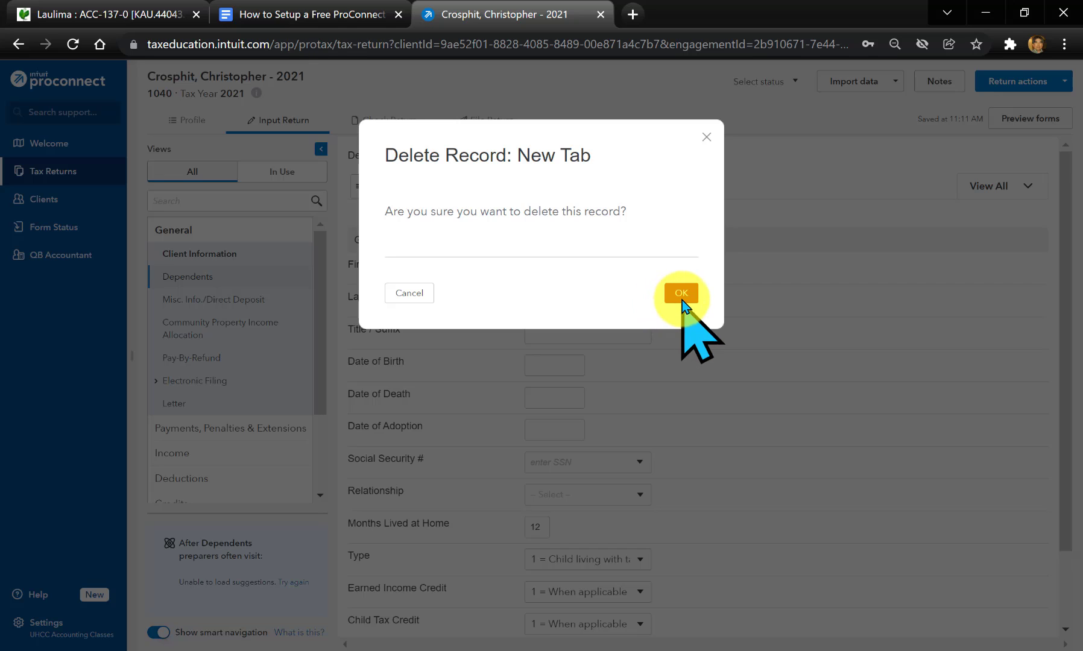
pyautogui.click(682, 294)
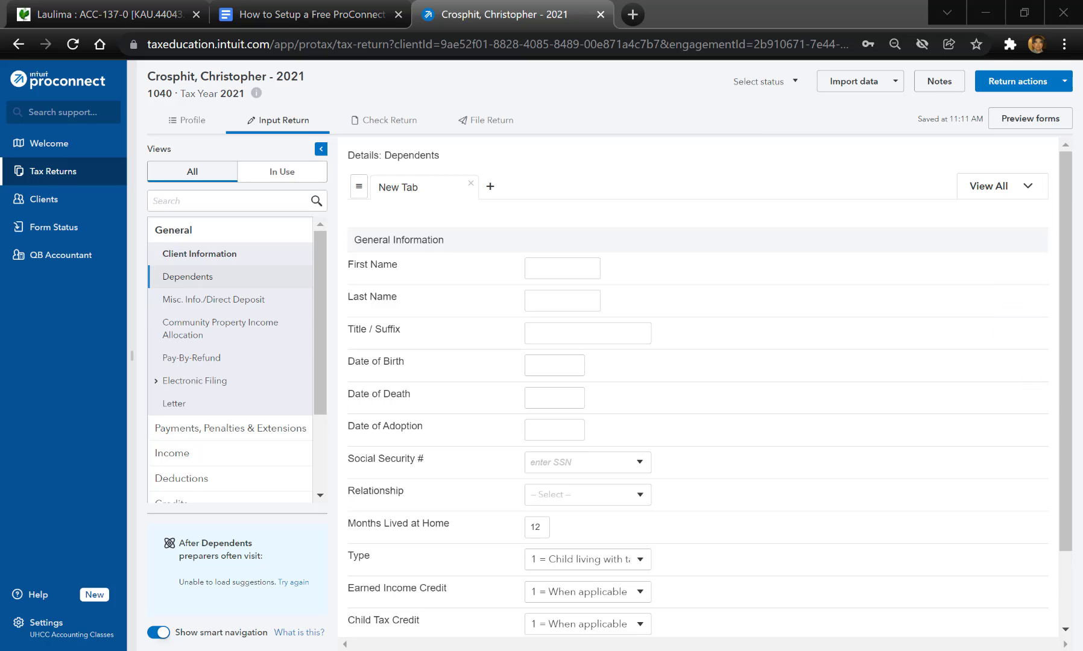
# Enter the dependent's first name, last name, date of birth and Social Security number in the blank dependent record
pyautogui.click(564, 266)
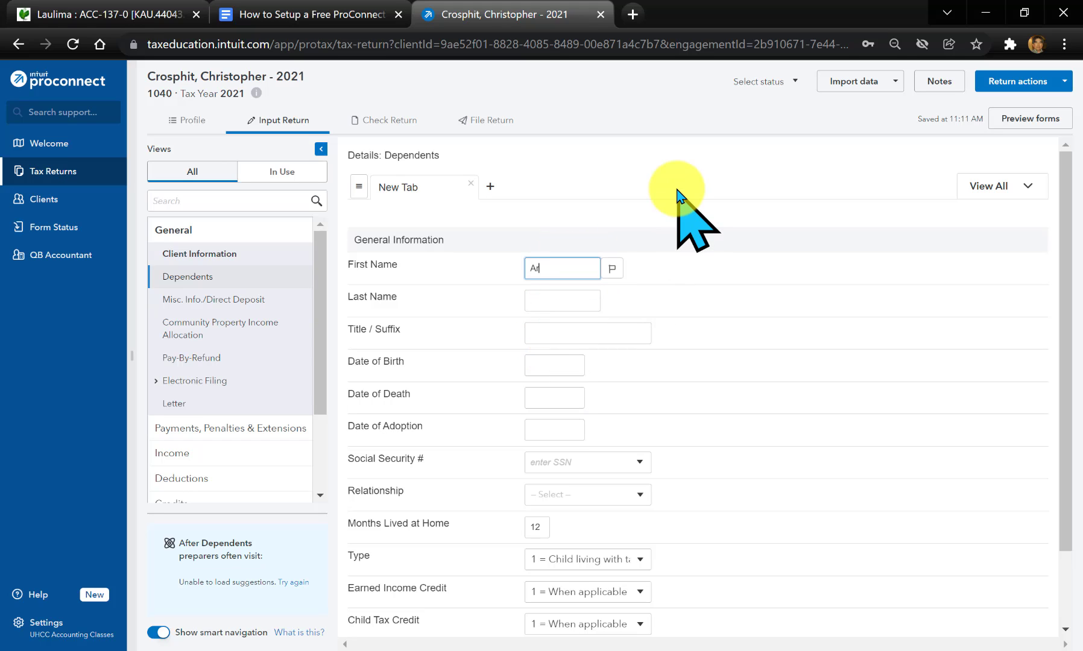
pyautogui.press('Tab')
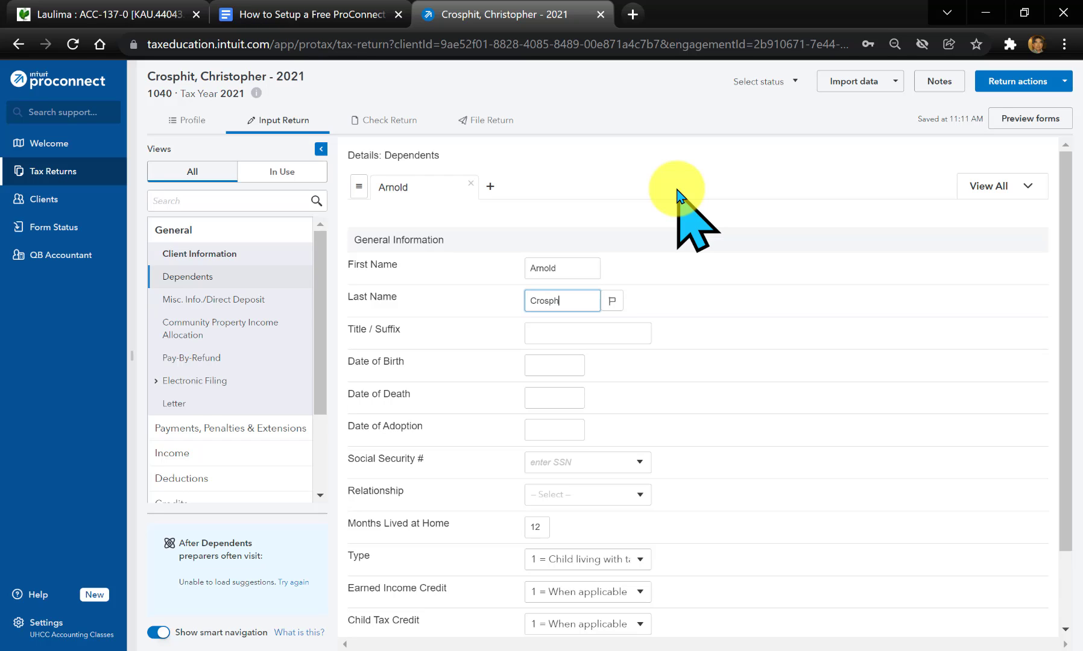
pyautogui.press('Tab')
pyautogui.press('Tab')
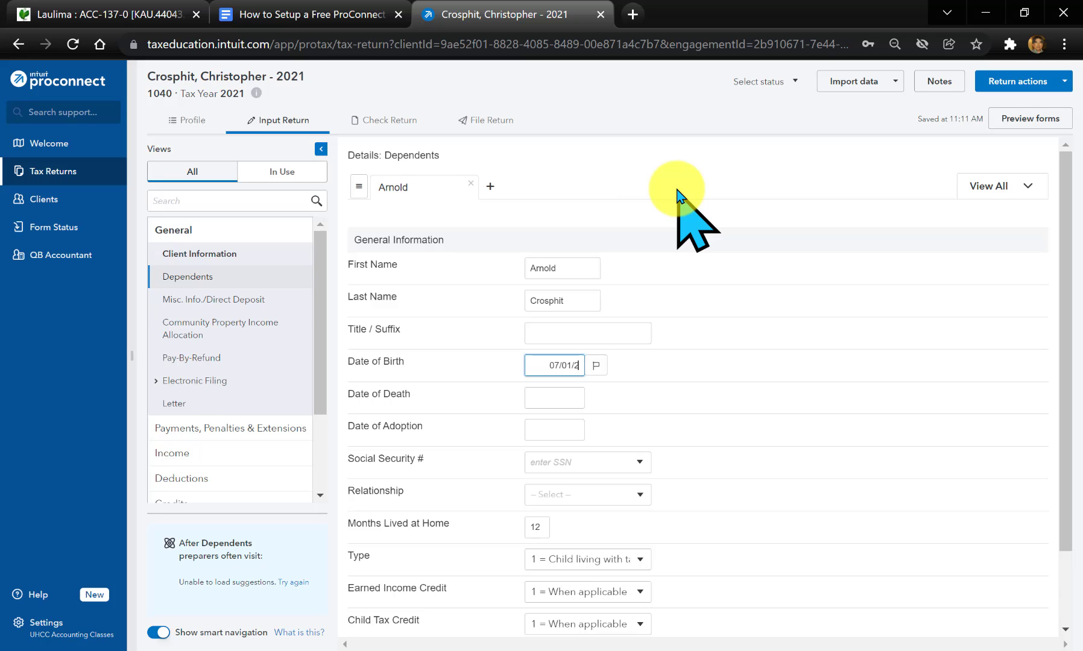
pyautogui.press('Tab')
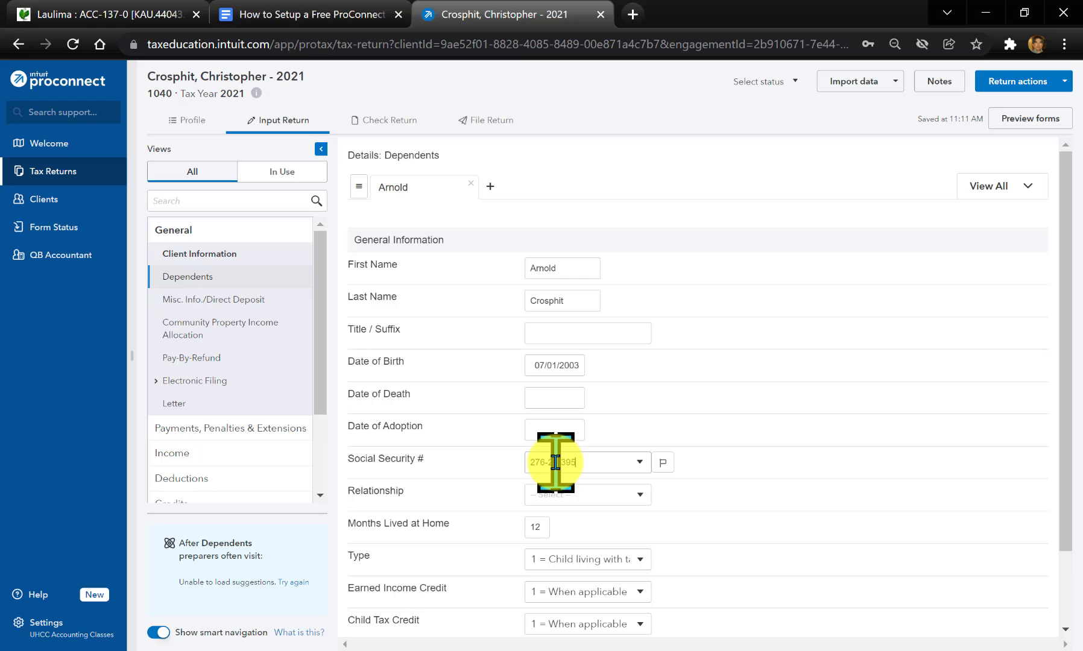
# Set the dependent's relationship to Son and the type to 1 = Child living with taxpayer
pyautogui.click(632, 495)
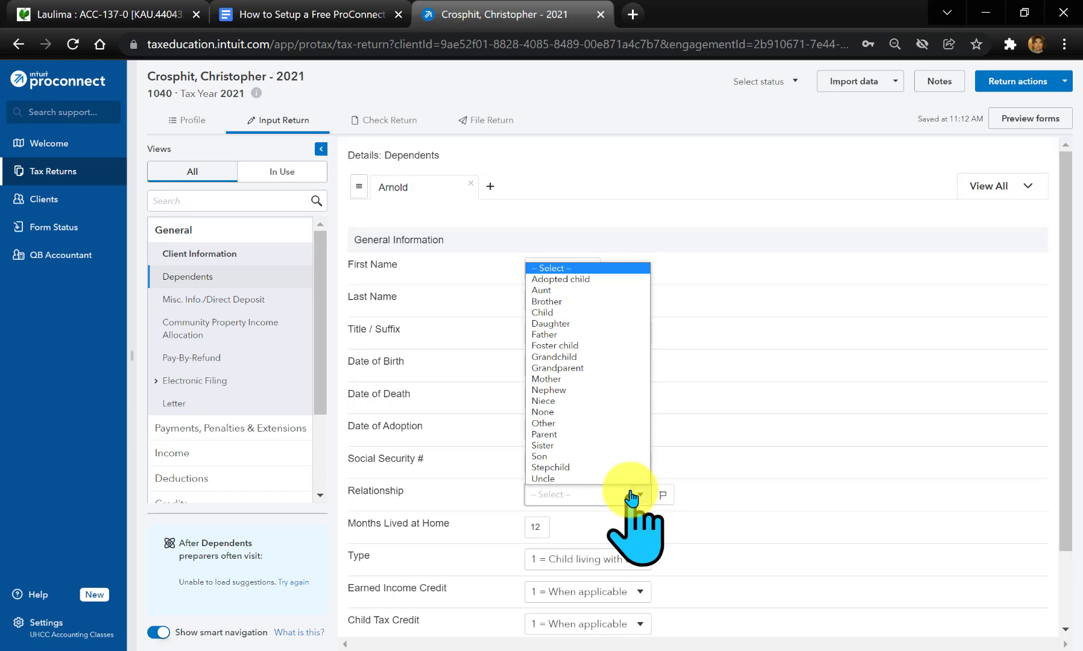
pyautogui.click(585, 456)
pyautogui.scroll(-2, 779, 435)
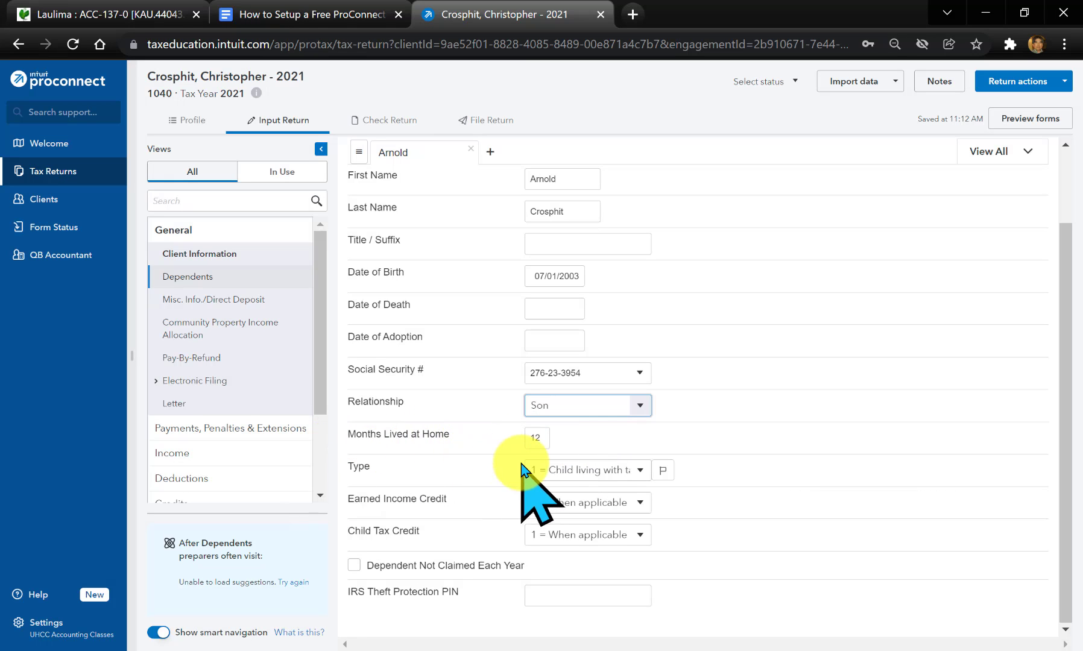
pyautogui.click(641, 471)
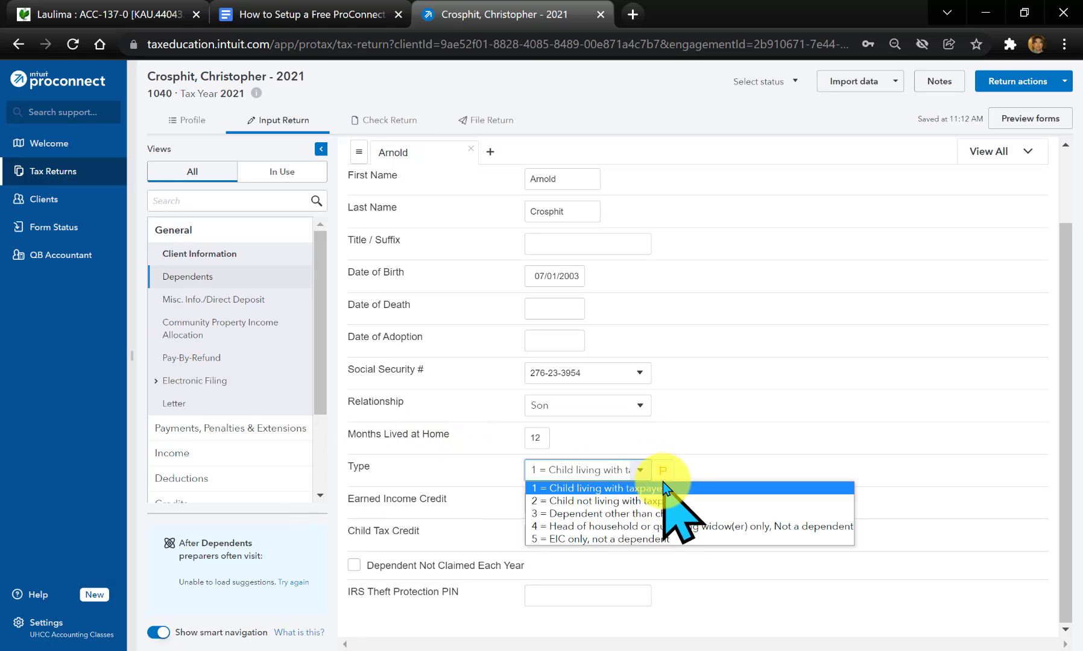
pyautogui.click(627, 489)
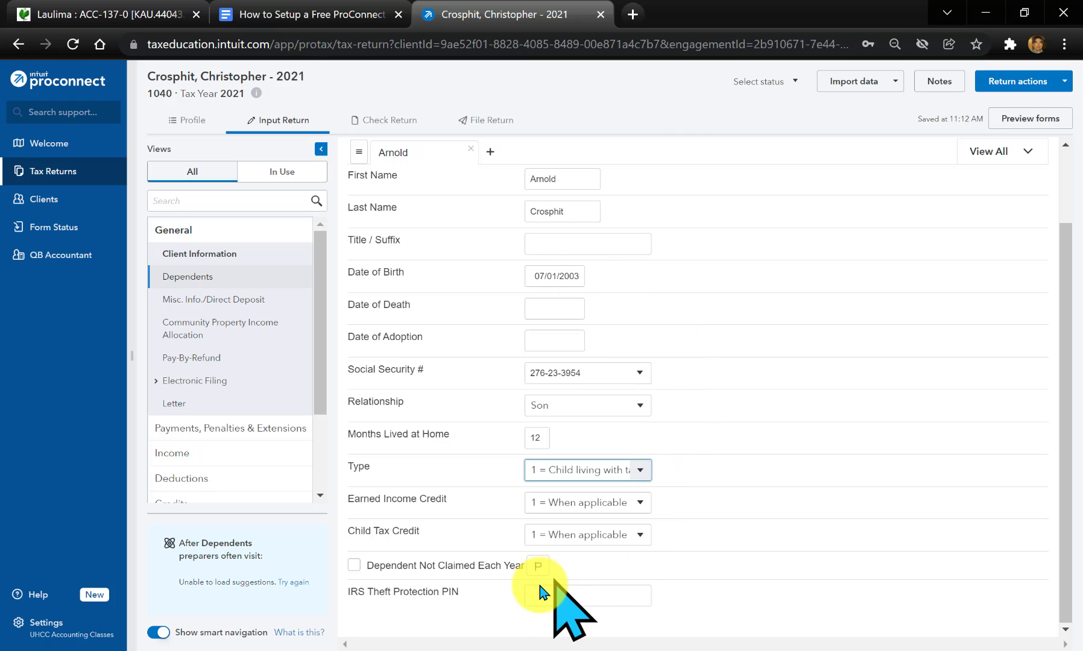
pyautogui.scroll(3, 677, 576)
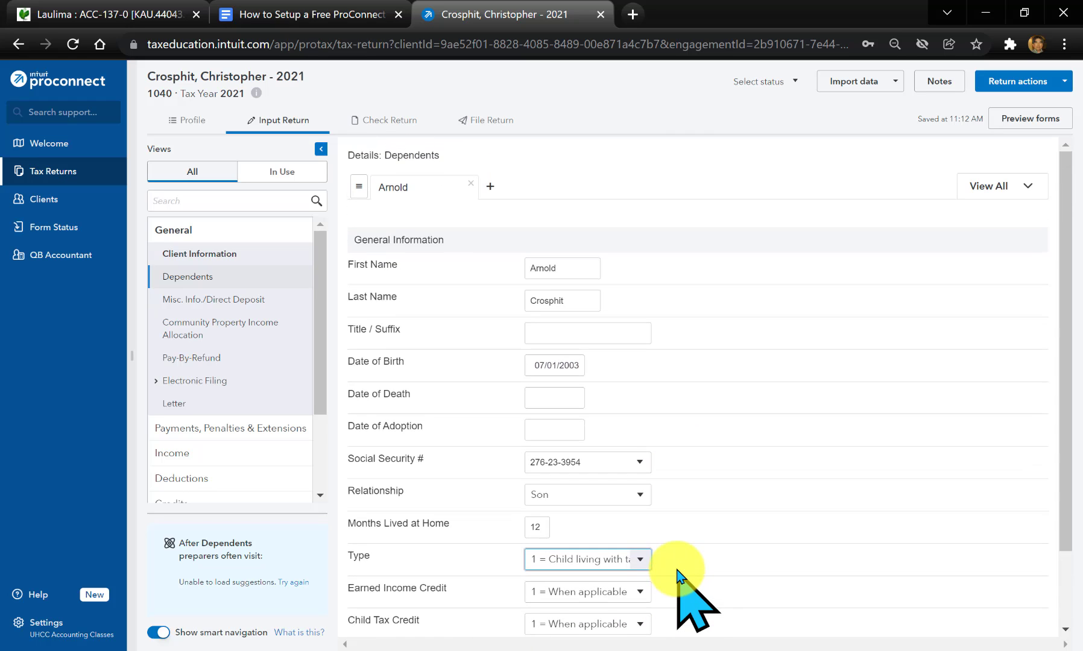
# Open the Misc. Info./Direct Deposit page and examine its electronic payment, financial institution and refund allocation fields
pyautogui.click(222, 304)
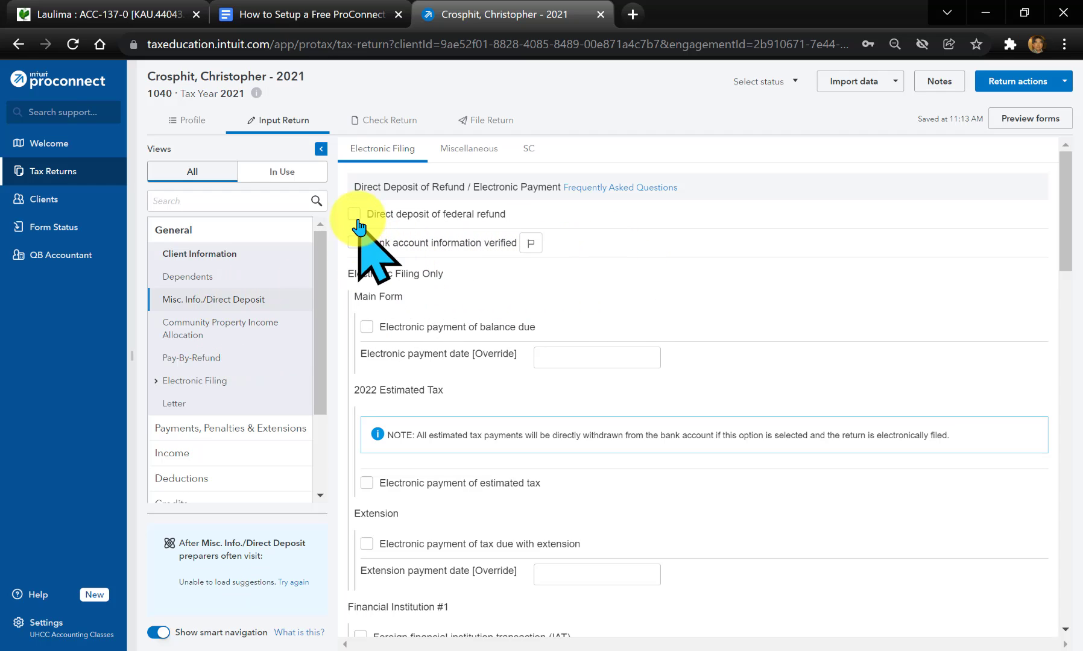
pyautogui.scroll(-3, 427, 270)
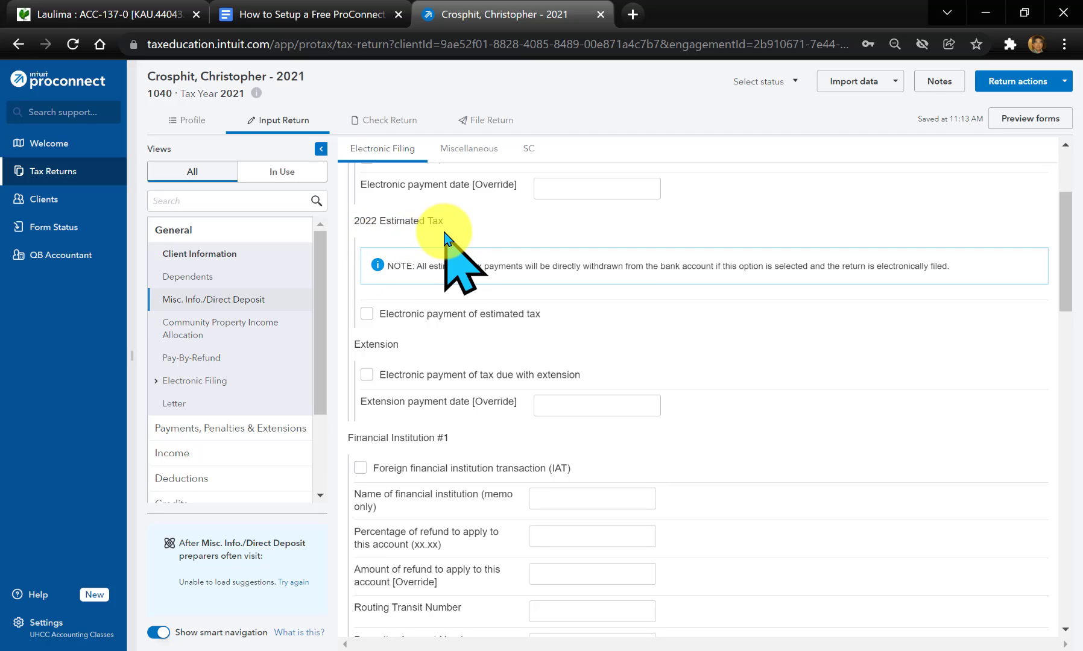
pyautogui.scroll(-4, 554, 247)
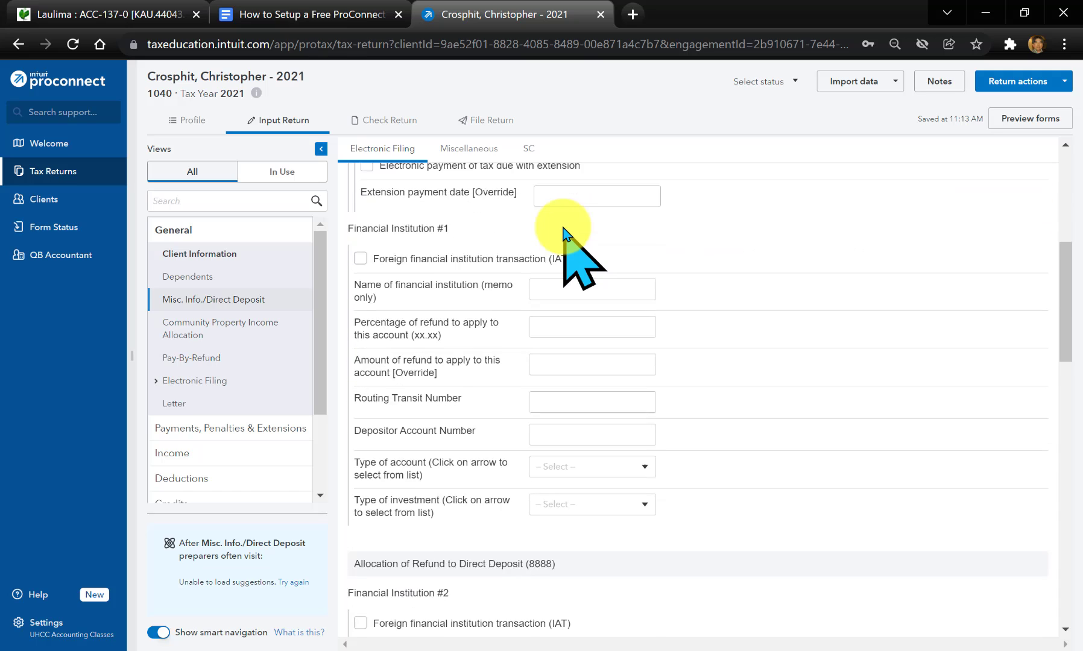
pyautogui.scroll(2, 567, 242)
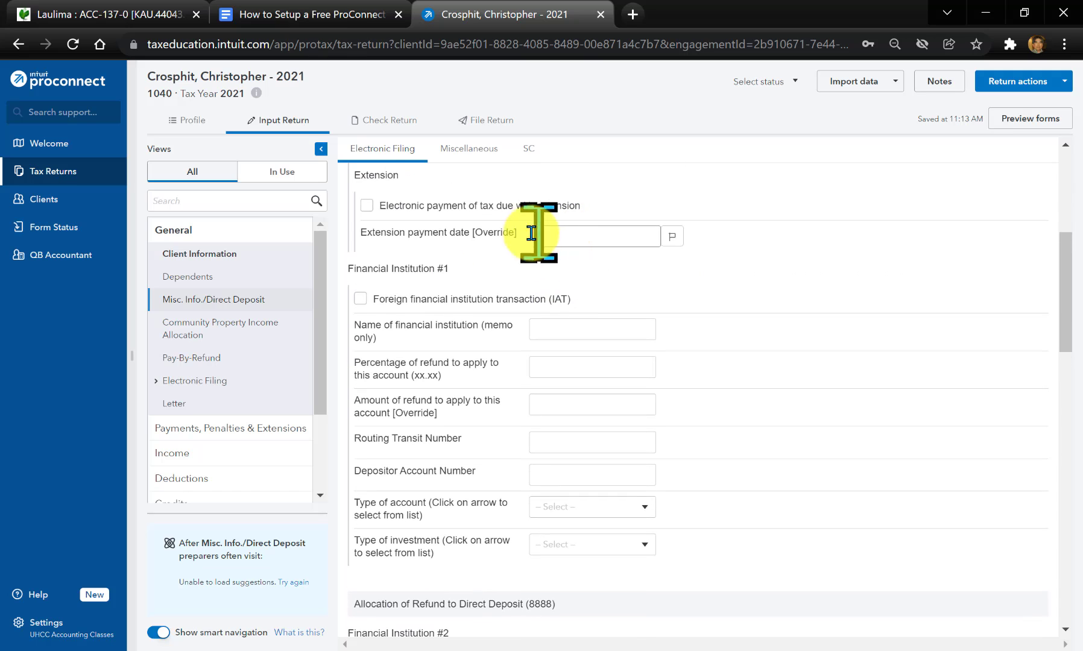
pyautogui.scroll(2, 473, 244)
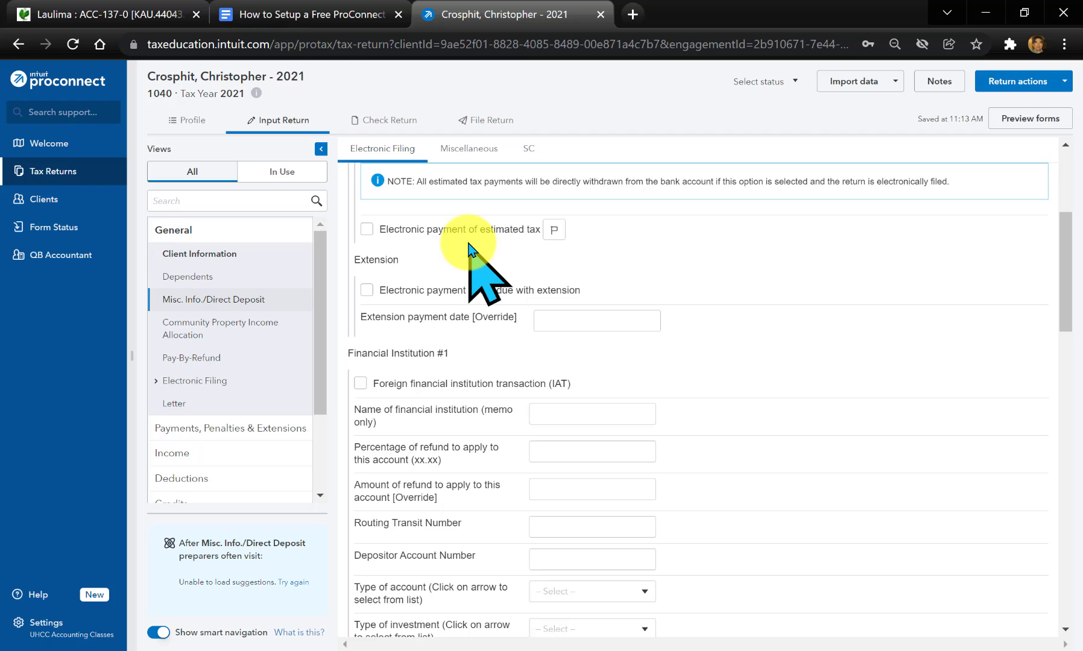
pyautogui.scroll(4, 468, 247)
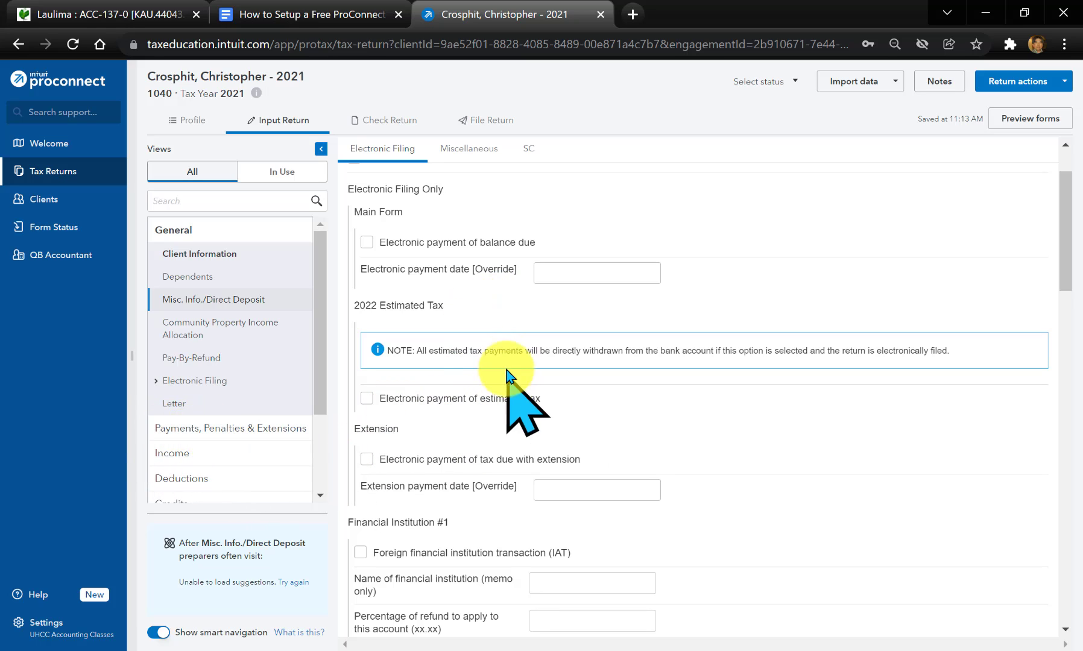
pyautogui.scroll(-4, 488, 341)
pyautogui.scroll(-8, 482, 329)
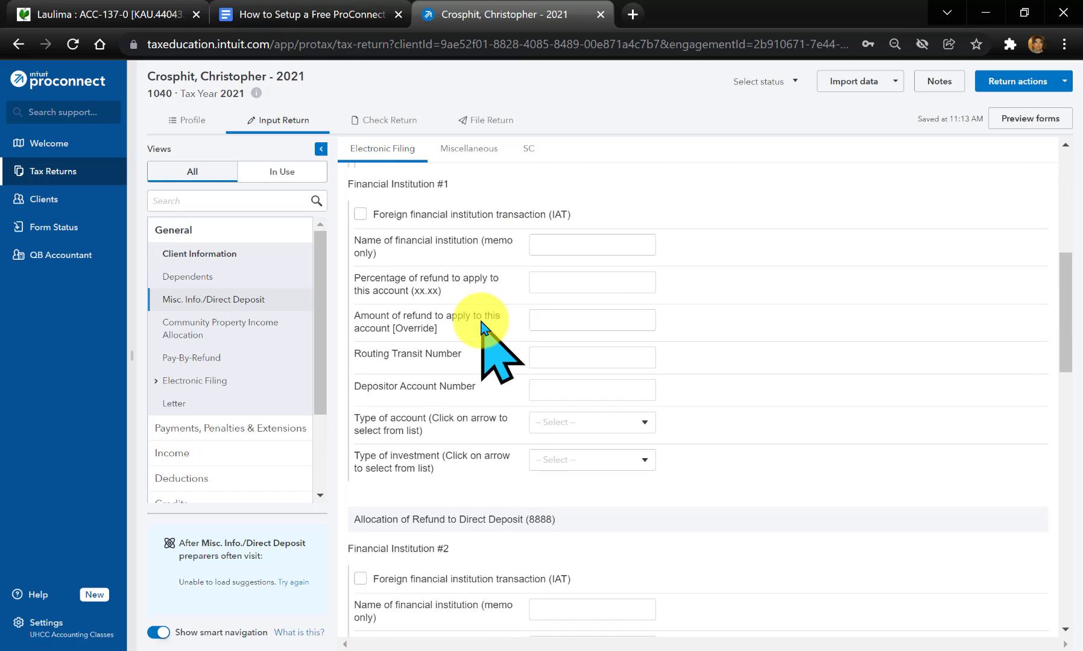
pyautogui.scroll(-11, 482, 328)
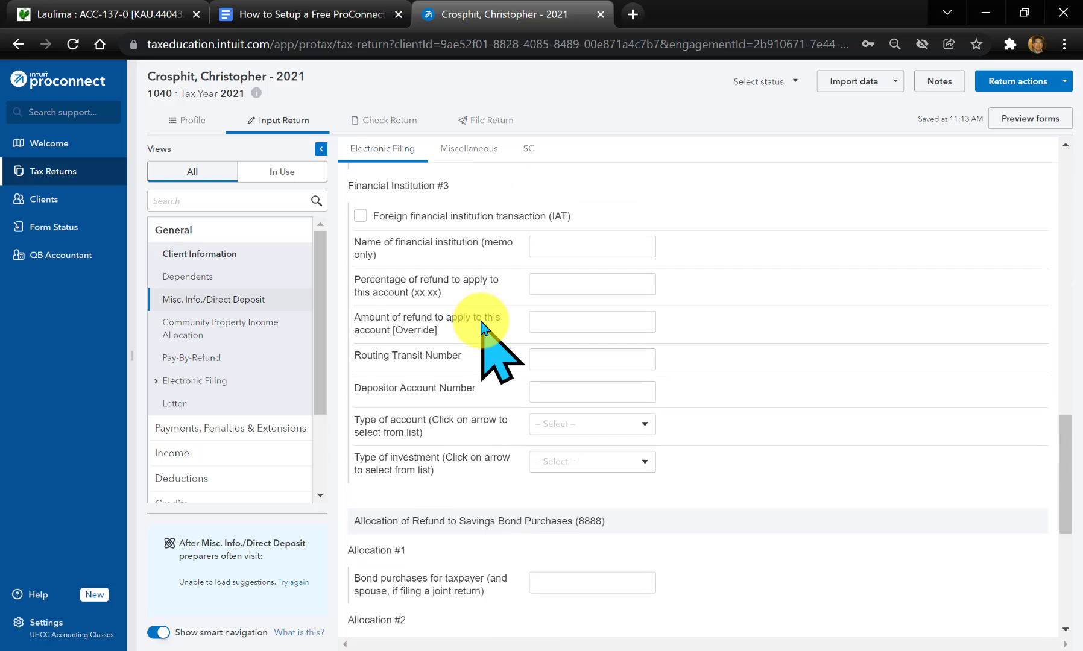
pyautogui.scroll(6, 482, 329)
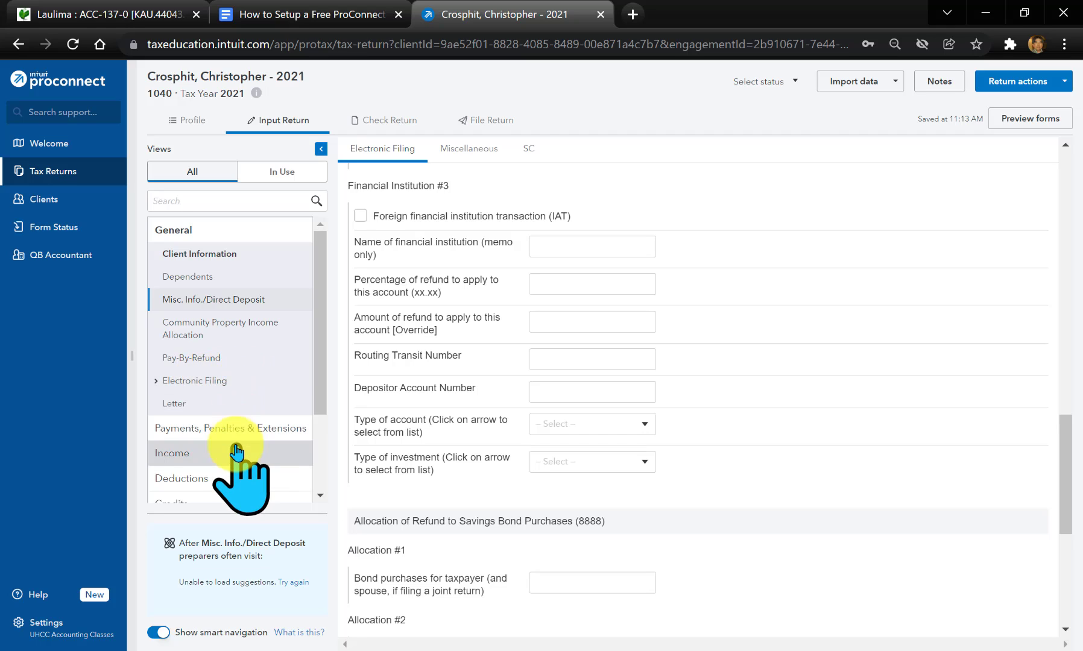
# Open the 2021 Estimated Payments page under Payments, Penalties & Extensions and enter 500 as the federal 1st quarter amount paid
pyautogui.click(220, 429)
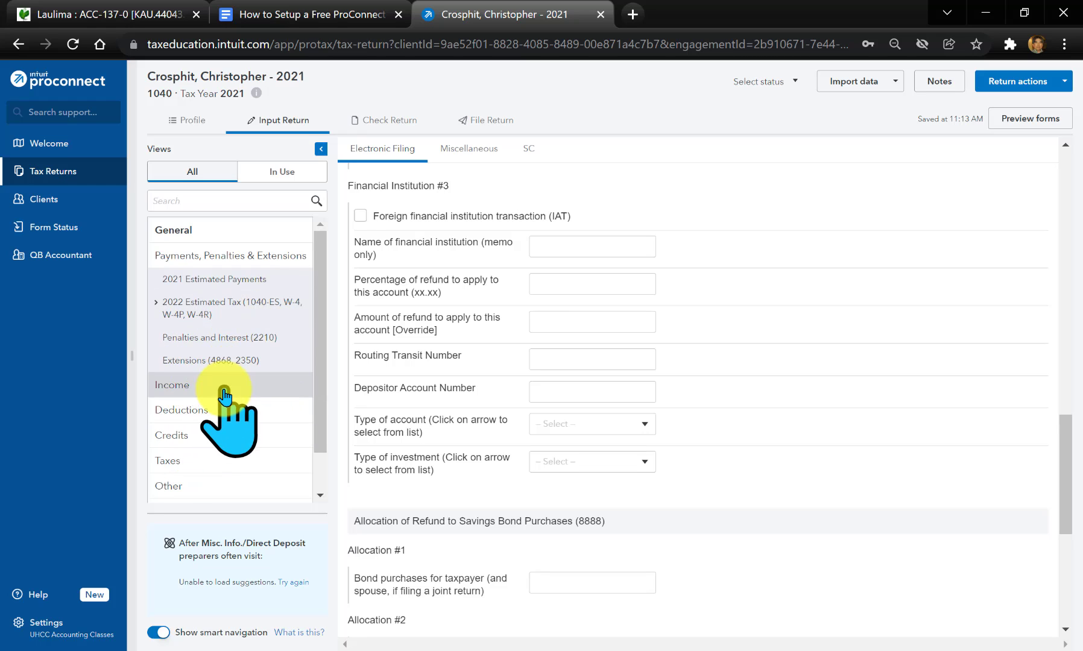
pyautogui.click(217, 282)
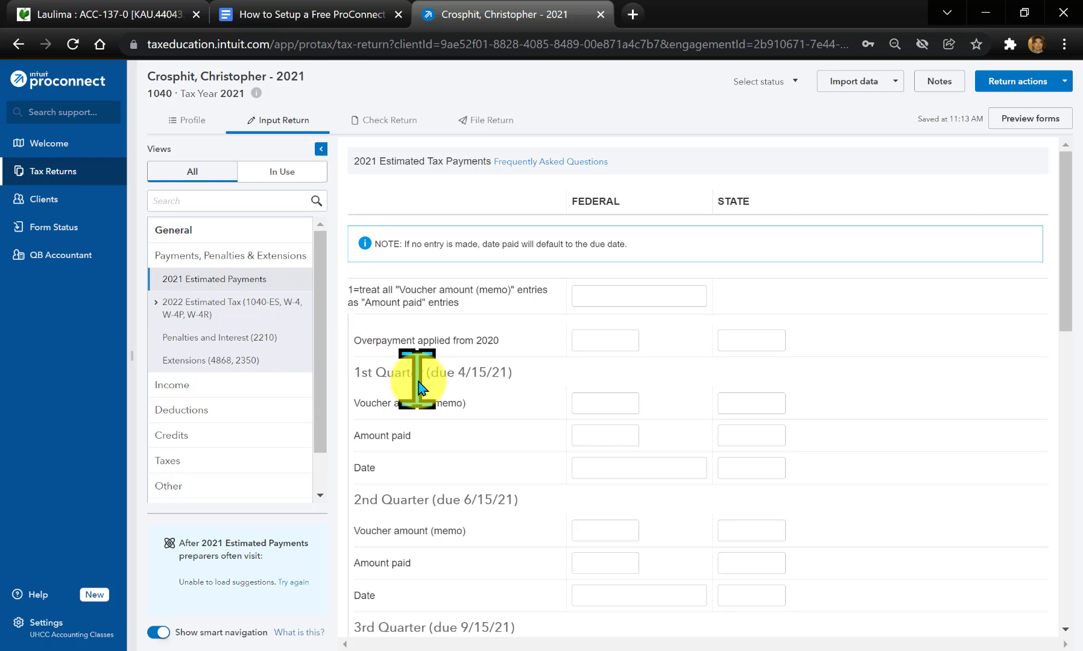
pyautogui.scroll(-1, 425, 389)
pyautogui.scroll(-4, 426, 389)
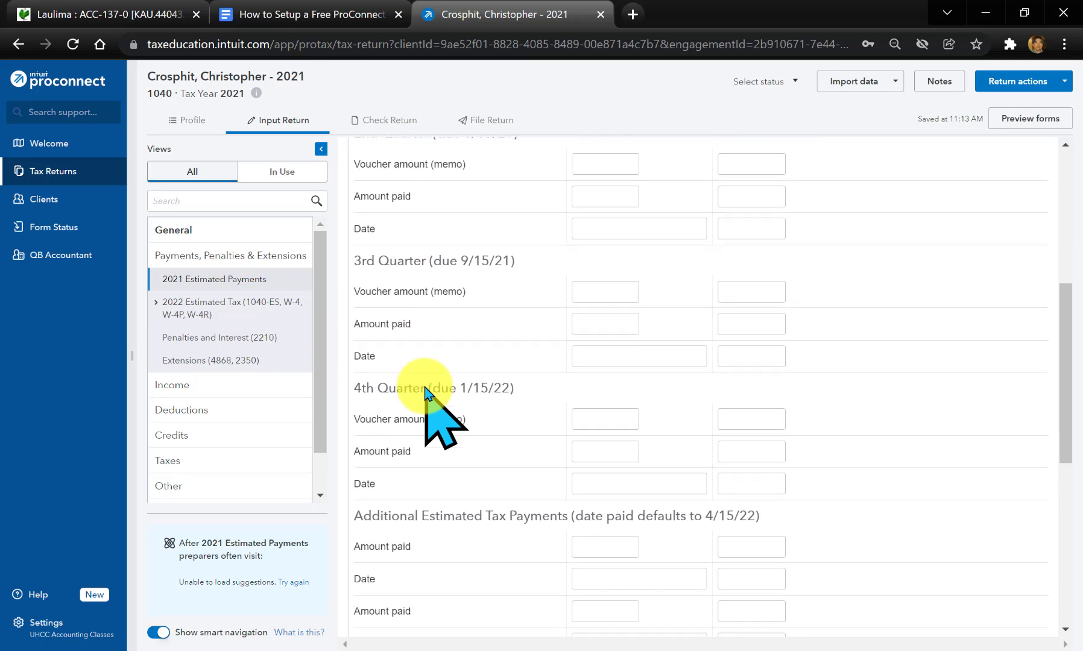
pyautogui.scroll(1, 425, 389)
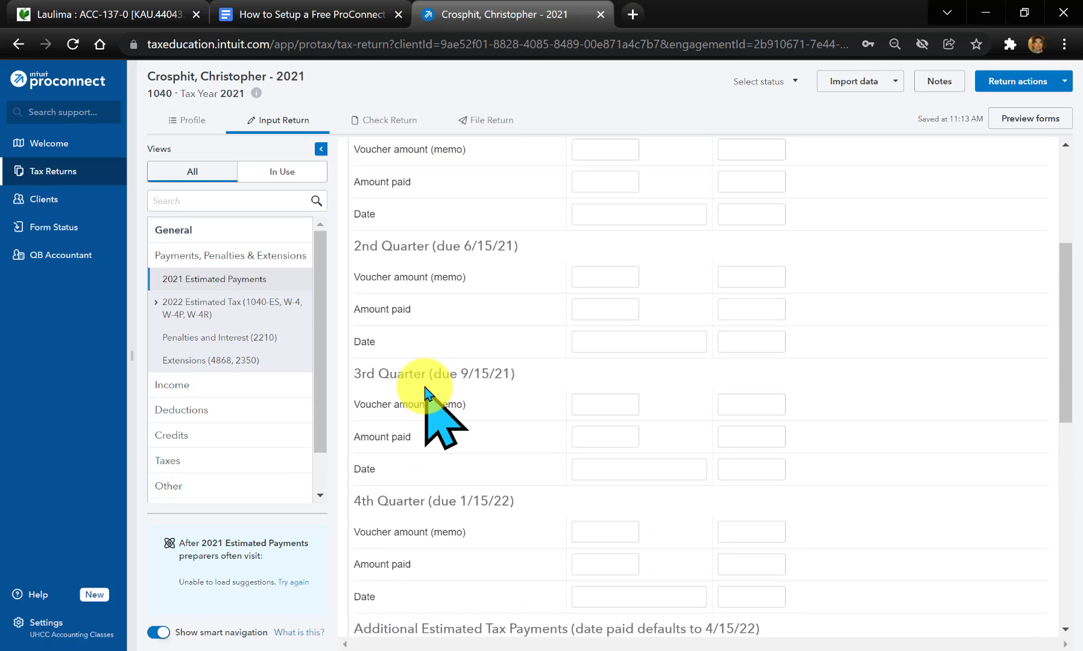
pyautogui.scroll(1, 425, 388)
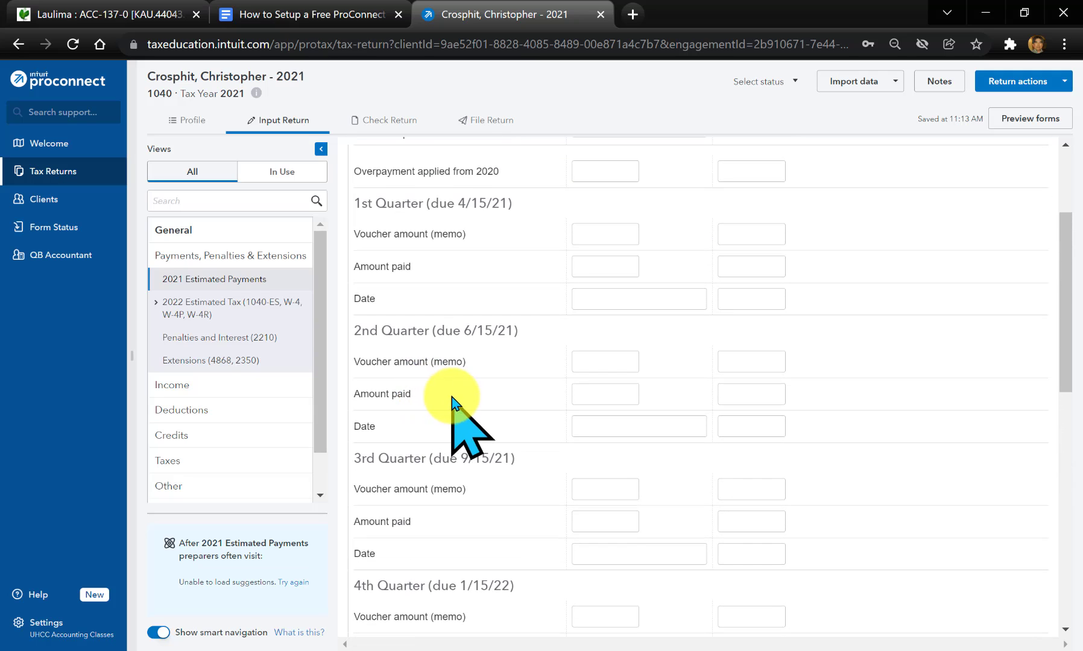
pyautogui.click(615, 266)
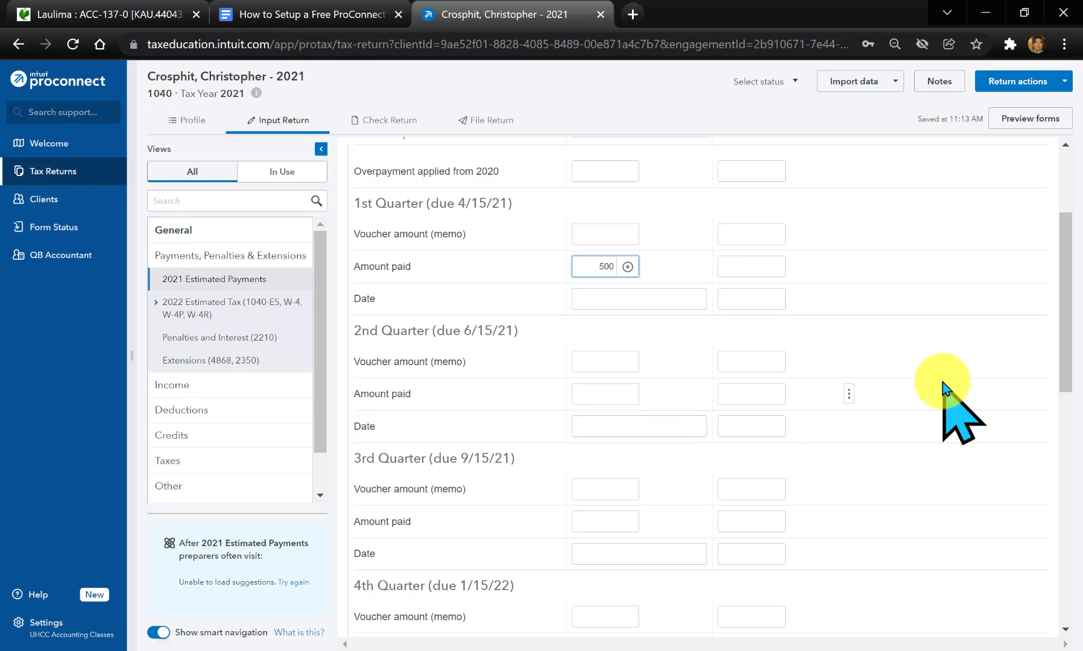
# Set the state 1st quarter amount paid to 0
pyautogui.click(759, 274)
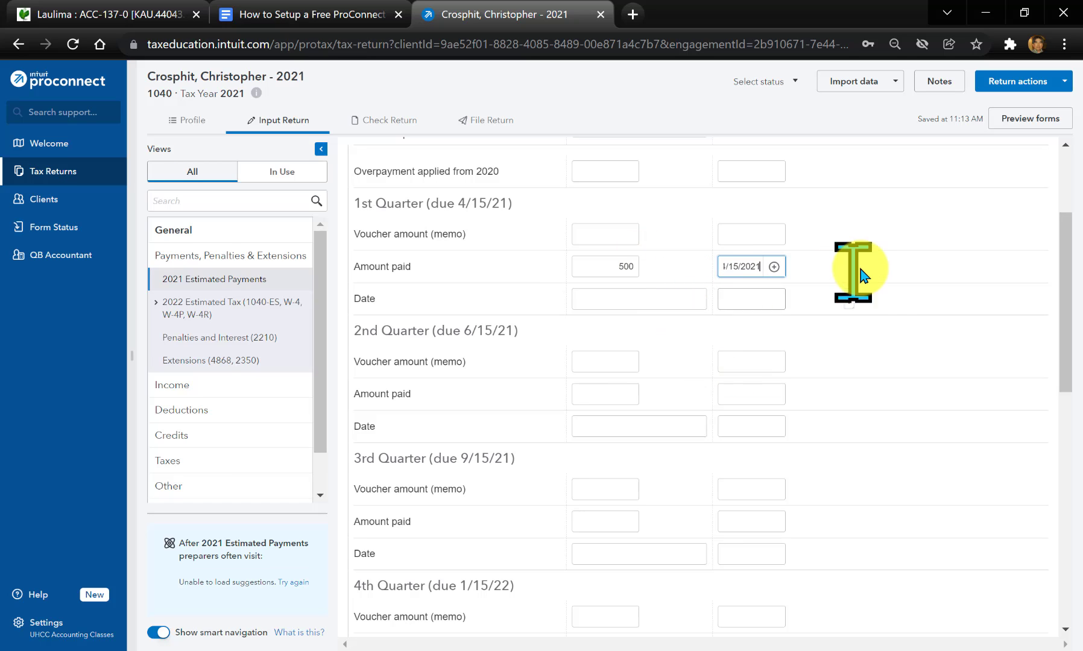
pyautogui.click(835, 329)
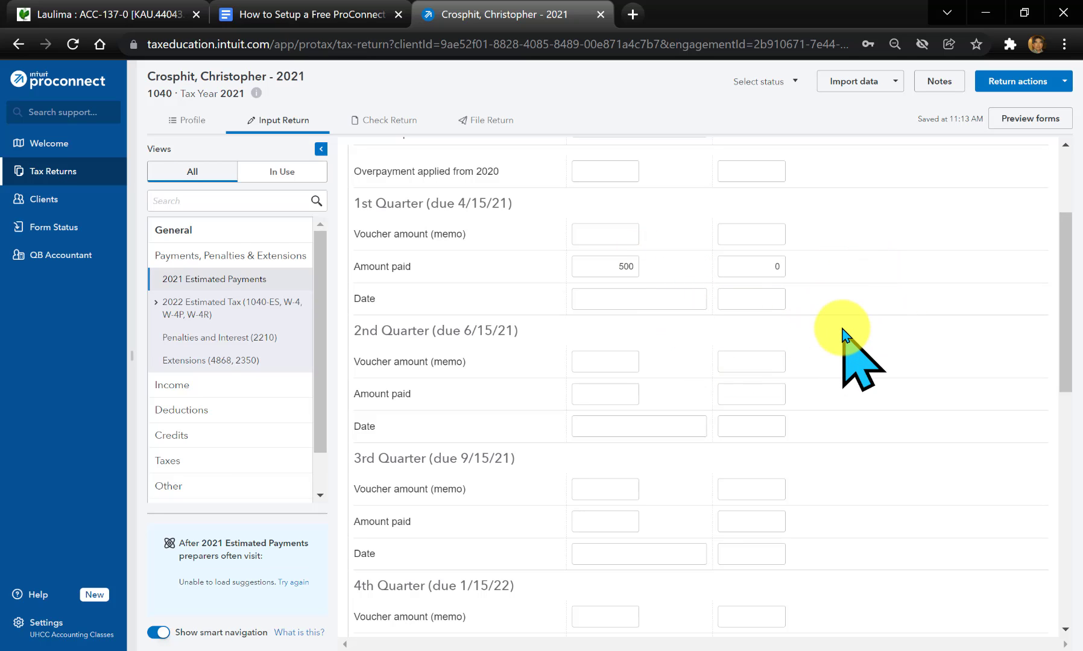
pyautogui.click(754, 265)
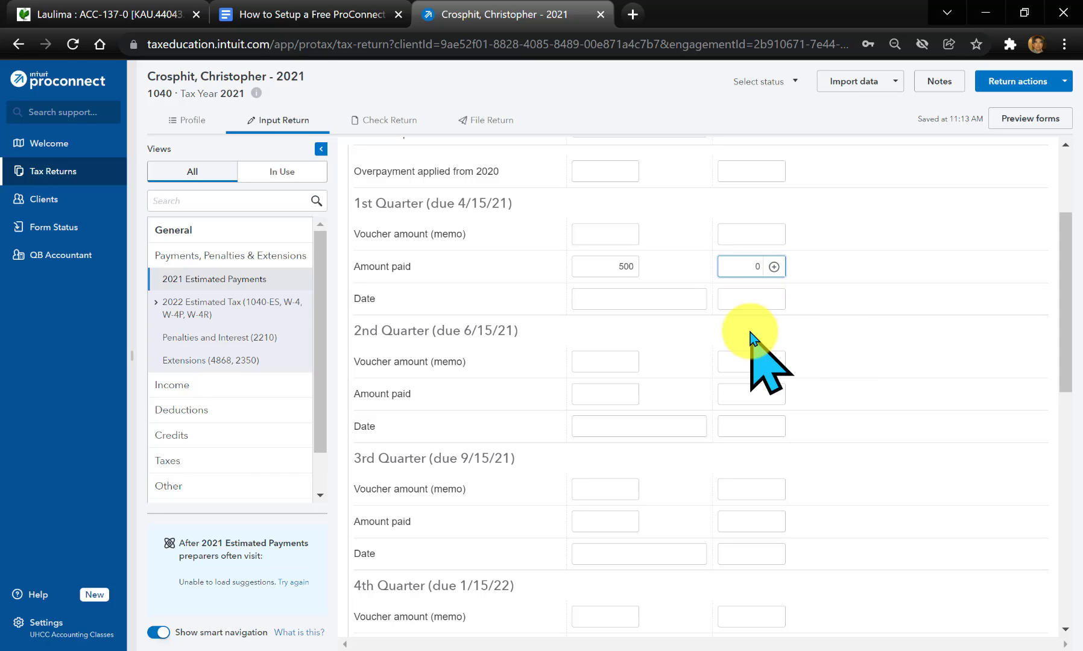
# Set the federal 1st quarter estimated payment date to 04/15/2021
pyautogui.click(633, 306)
pyautogui.scroll(1, 644, 305)
pyautogui.scroll(3, 735, 302)
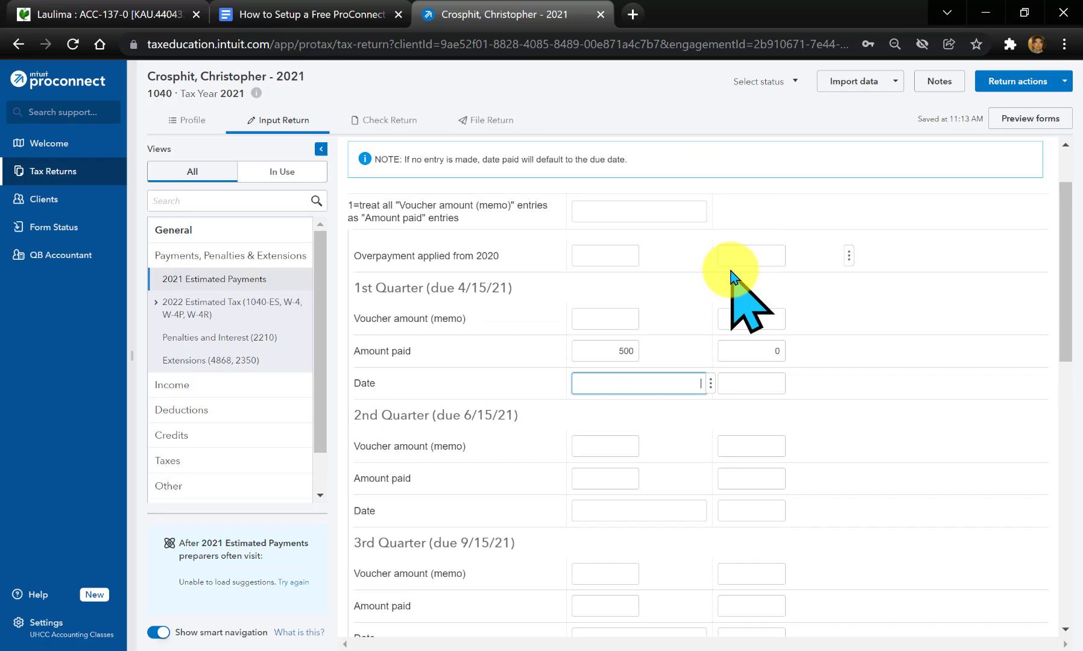
pyautogui.scroll(-1, 738, 295)
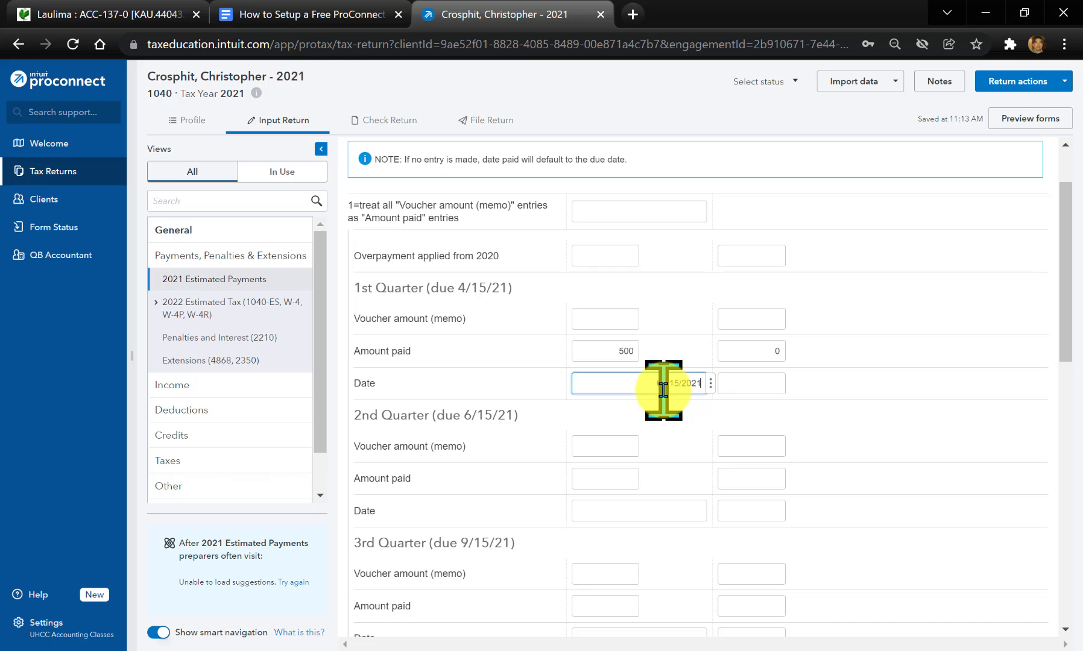
pyautogui.press('Tab')
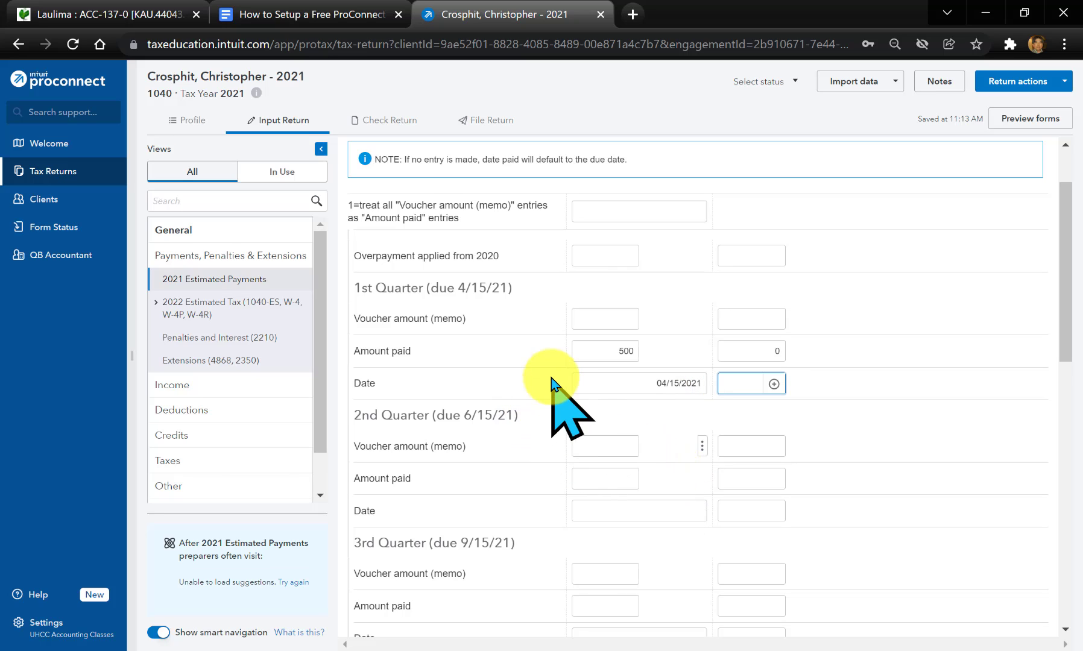
pyautogui.scroll(-1, 561, 464)
pyautogui.scroll(-5, 561, 467)
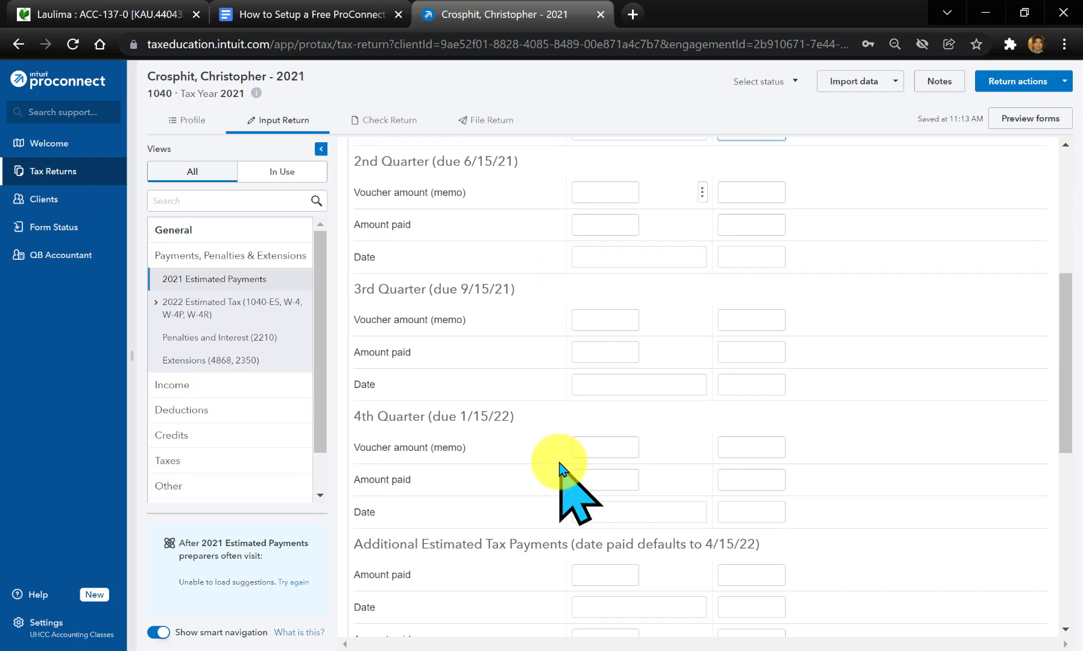
pyautogui.scroll(7, 561, 464)
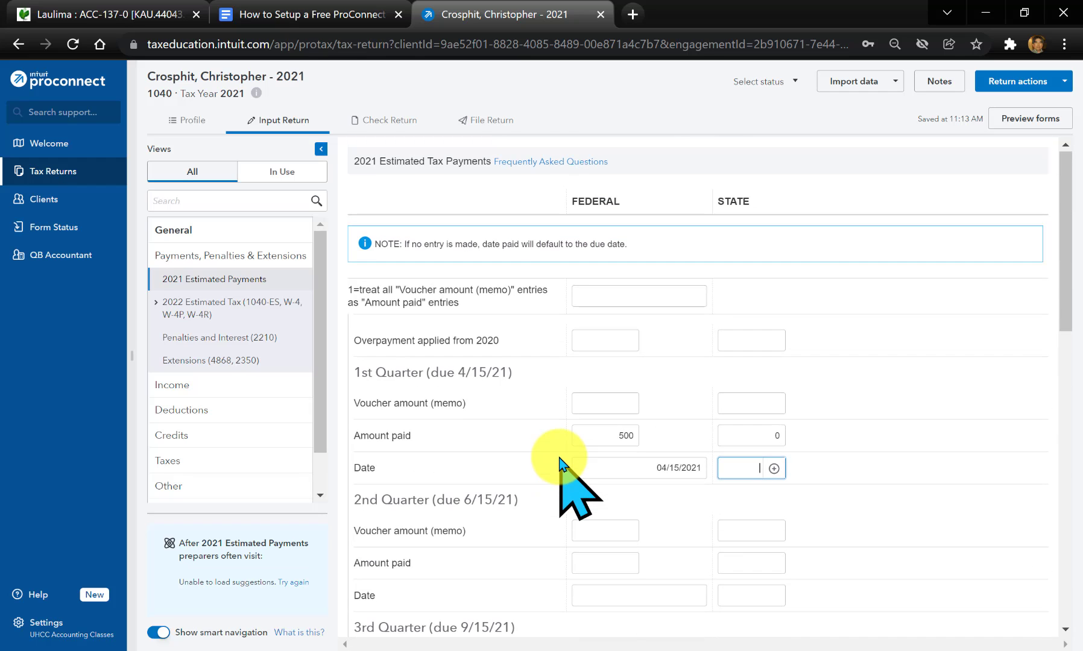
# Open the Interest Income (1099-INT, 1099-OID) page under Income and enter payer Upper Piedmont Savings Bank with 13000 of bank interest
pyautogui.click(208, 385)
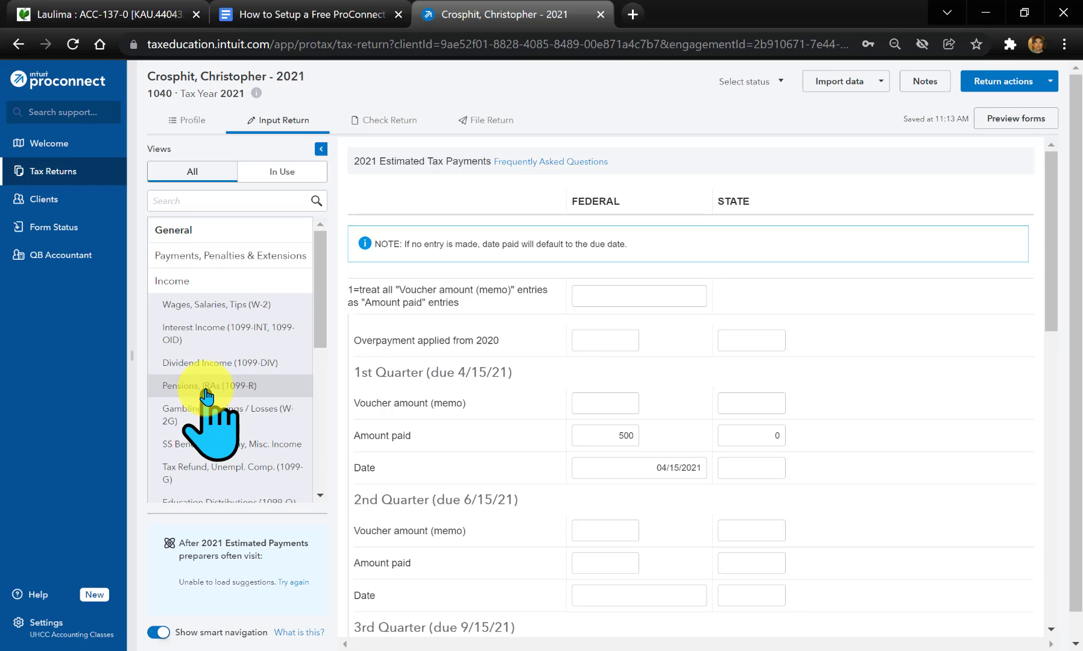
pyautogui.click(210, 343)
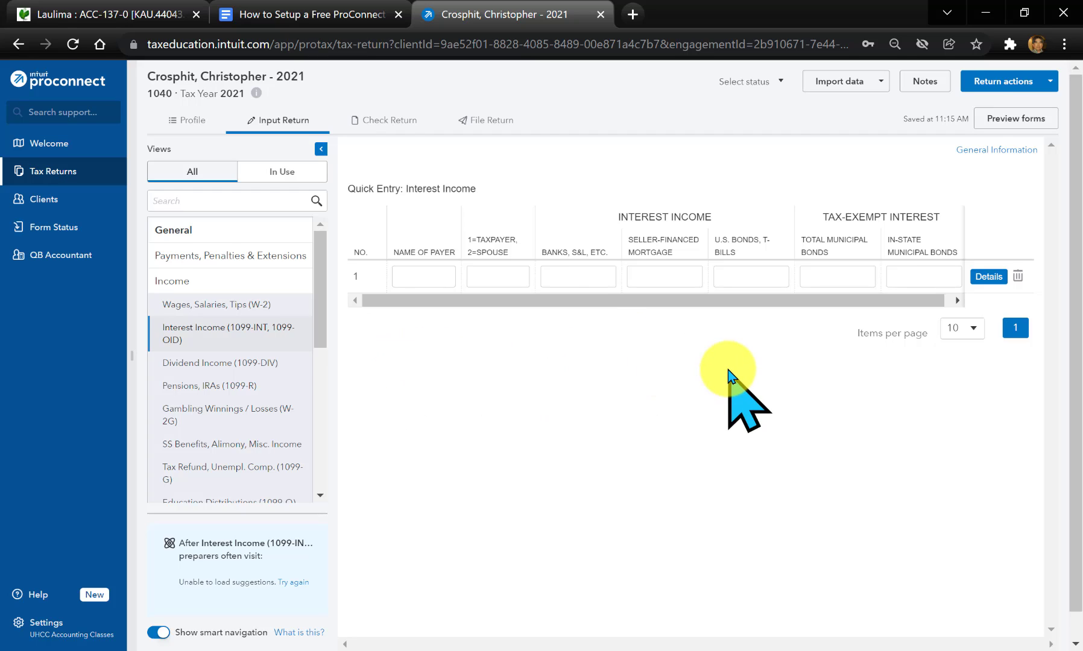
pyautogui.click(419, 275)
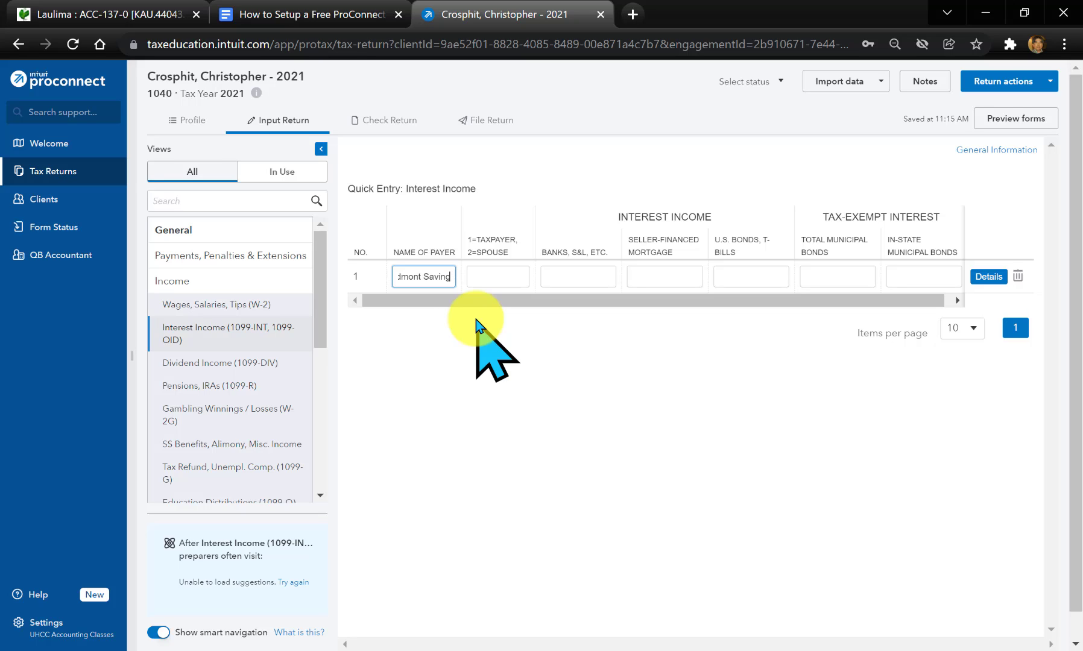
pyautogui.write('Bank')
pyautogui.press('Tab')
pyautogui.press('Tab')
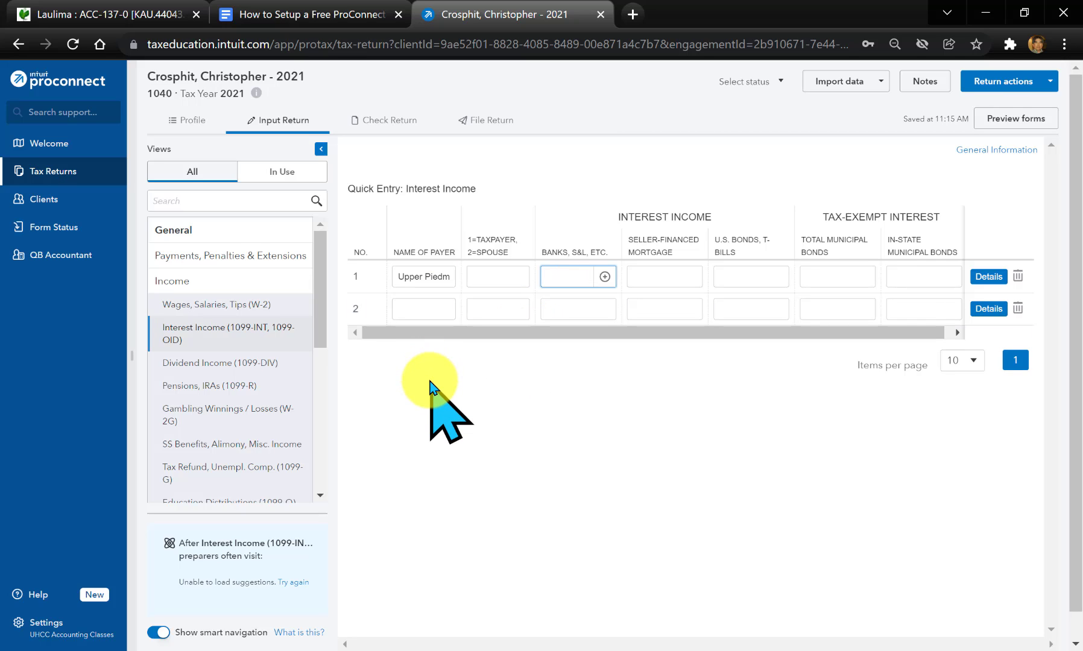
pyautogui.write('13000')
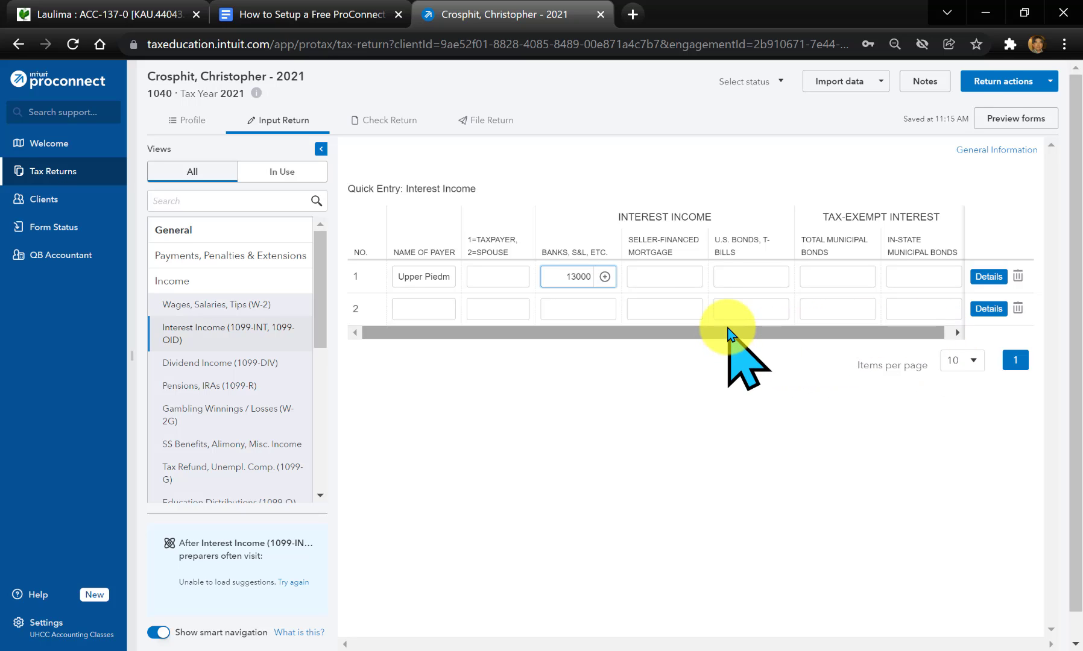
# Examine the detailed 1099-INT entry fields for Upper Piedmont Savings Bank, from interest income to data source, and return to quick entry
pyautogui.click(988, 277)
pyautogui.scroll(-5, 984, 284)
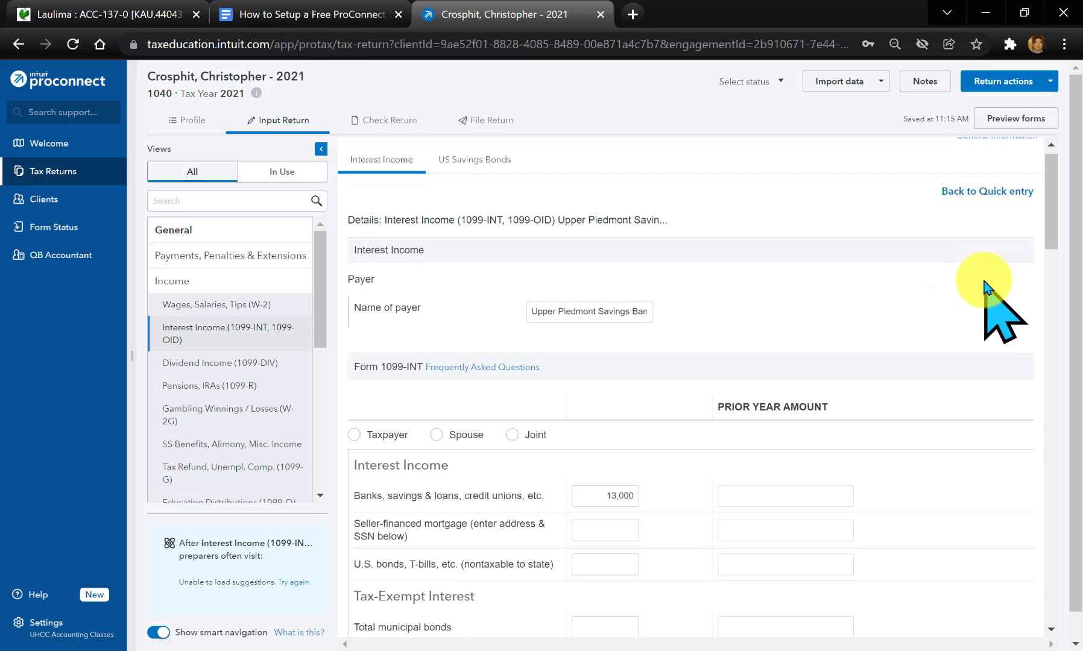
pyautogui.scroll(-8, 982, 277)
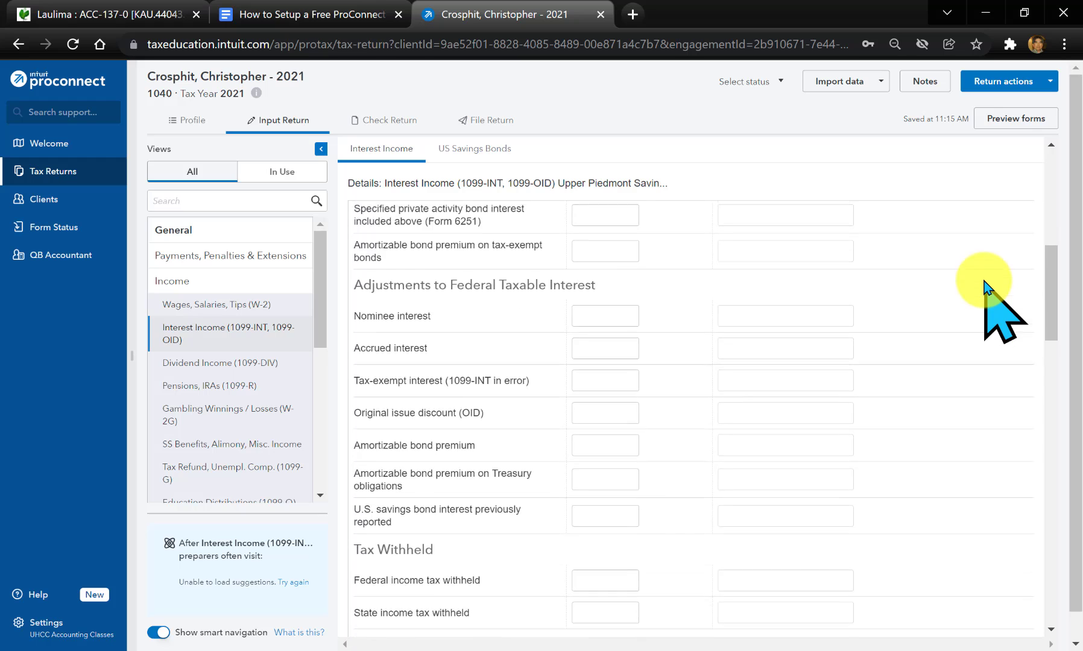
pyautogui.scroll(-10, 982, 277)
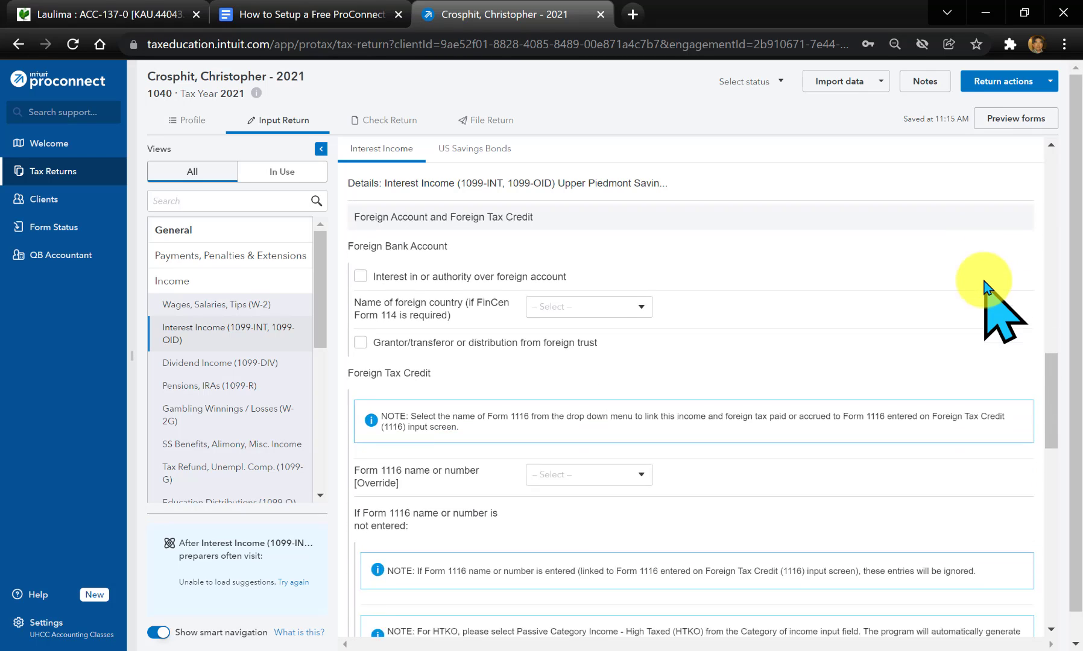
pyautogui.scroll(-4, 983, 277)
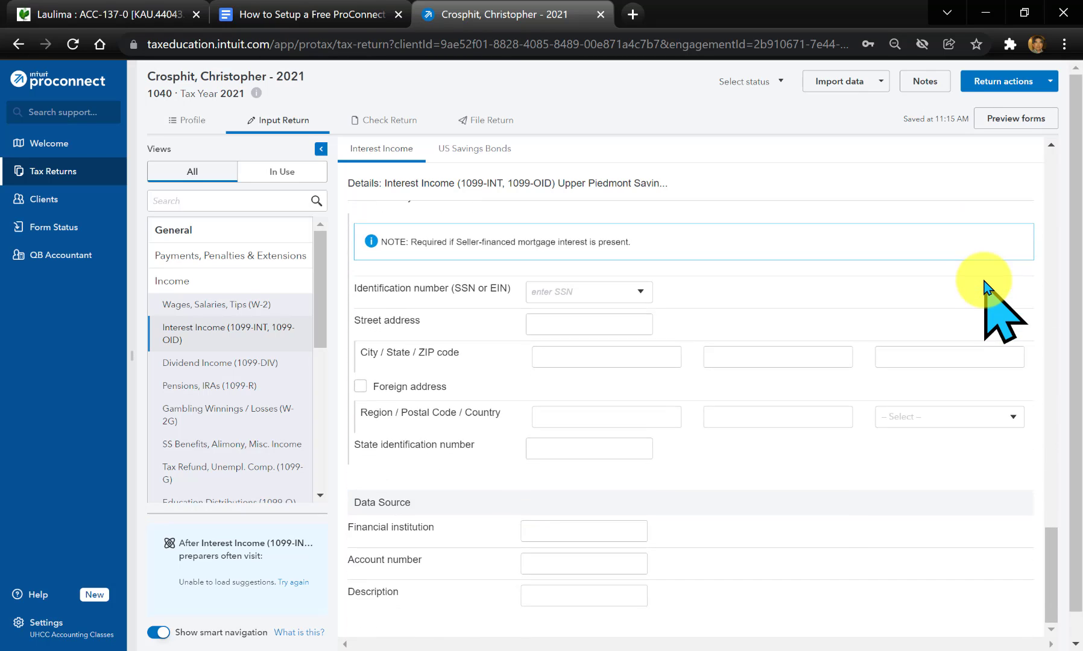
pyautogui.scroll(14, 982, 276)
pyautogui.scroll(6, 982, 277)
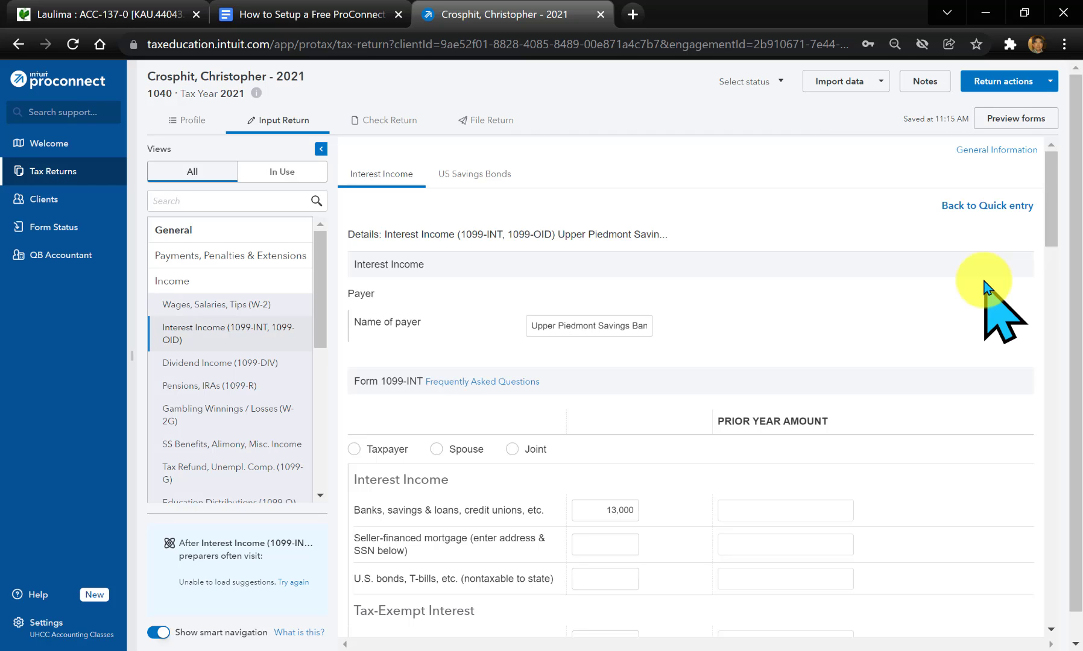
pyautogui.scroll(-3, 983, 277)
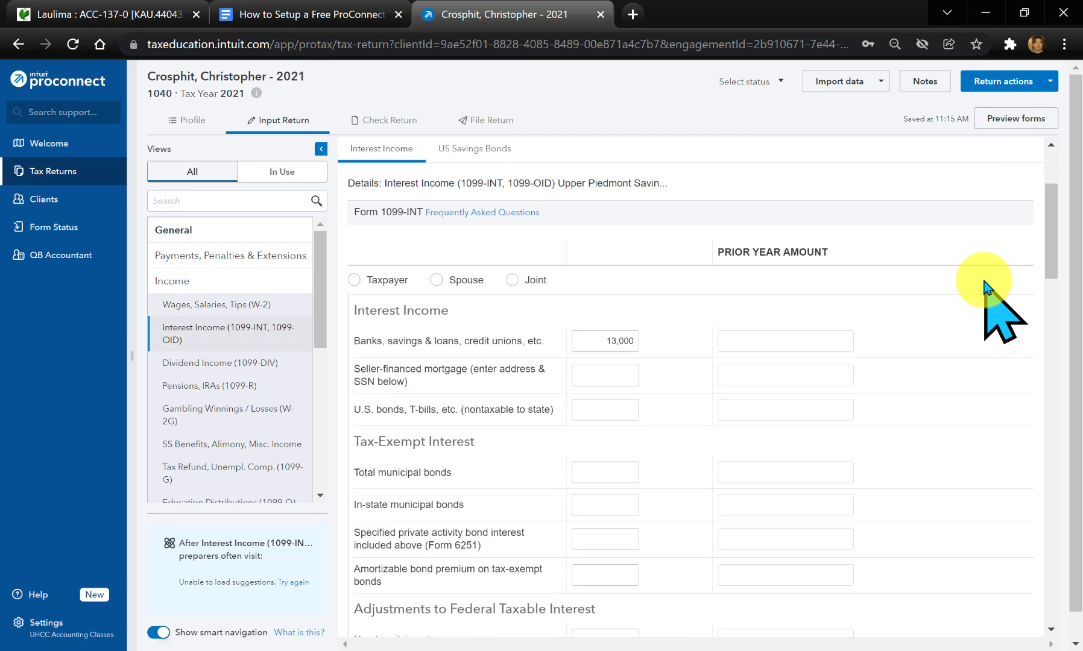
pyautogui.scroll(3, 983, 283)
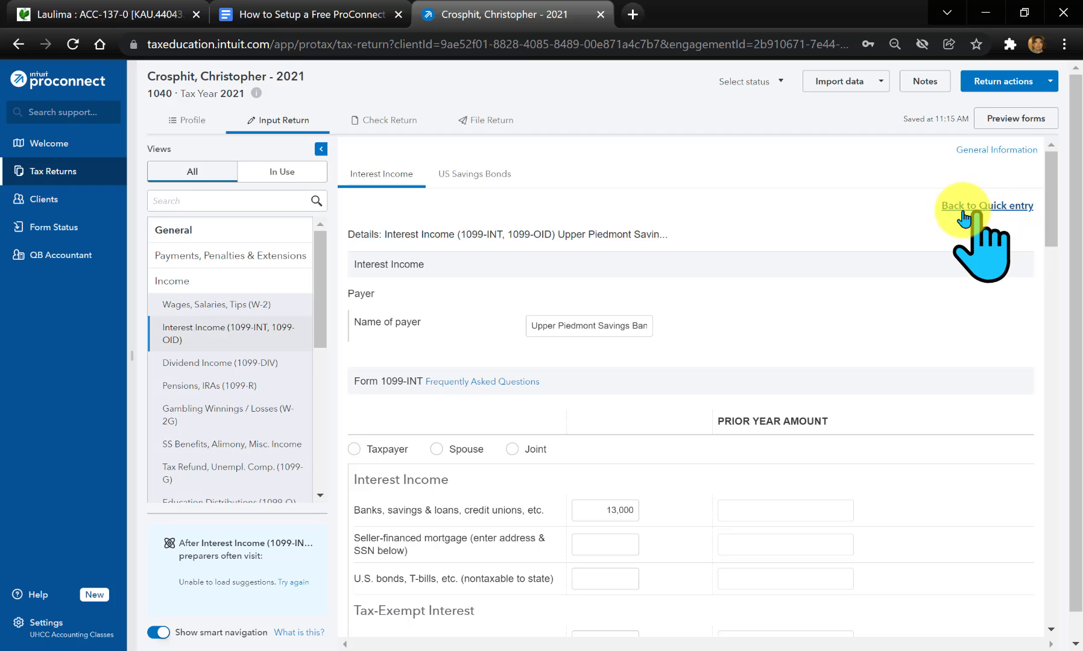
pyautogui.click(996, 205)
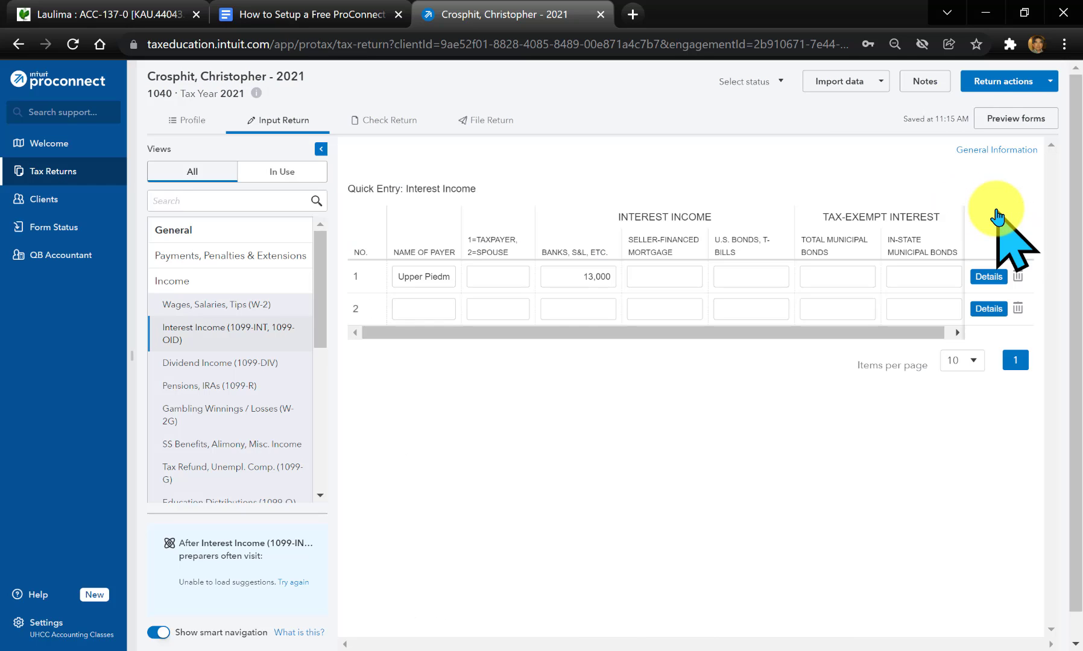
# Add Morgan Bank as the second interest payer with 12,500 of bank interest
pyautogui.click(401, 308)
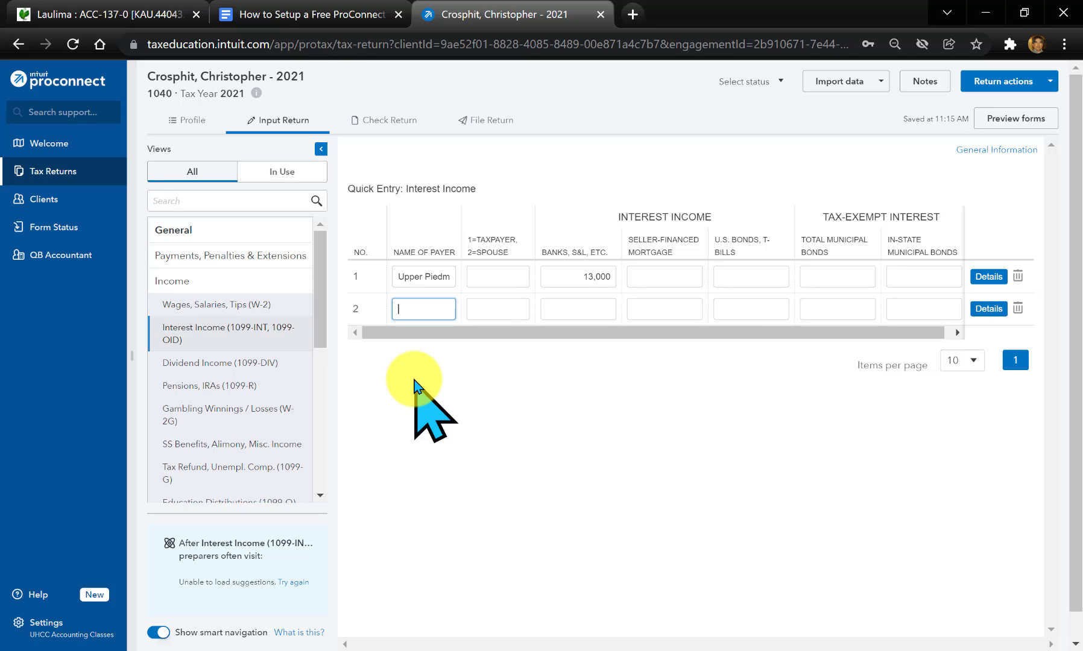
pyautogui.write('Morgan Bank')
pyautogui.press('Tab')
pyautogui.press('Tab')
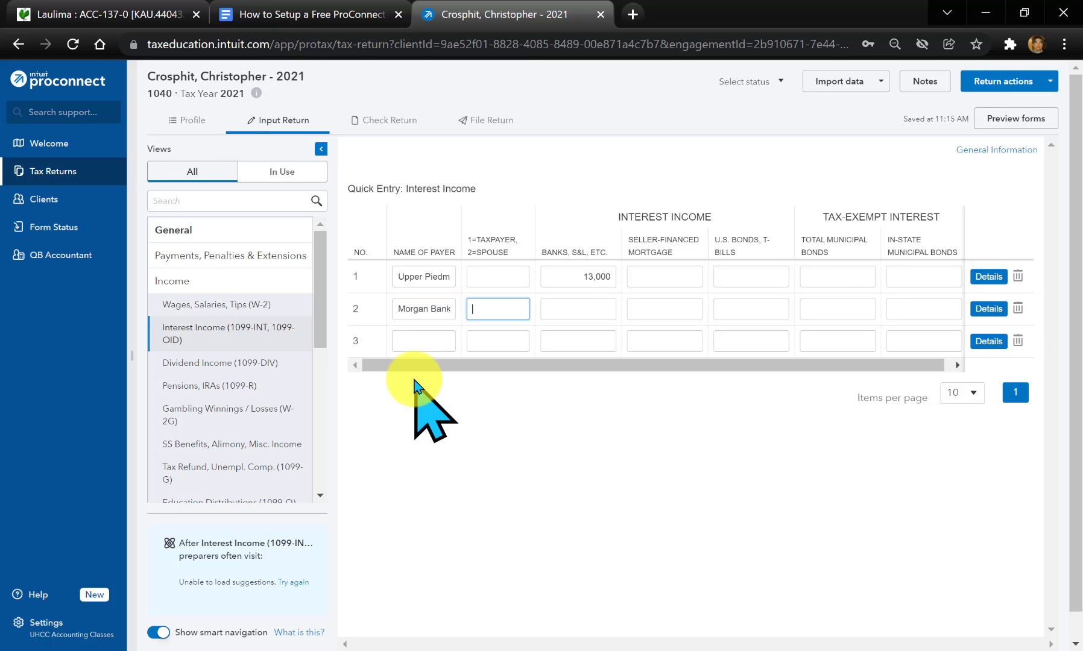
pyautogui.write('12,5')
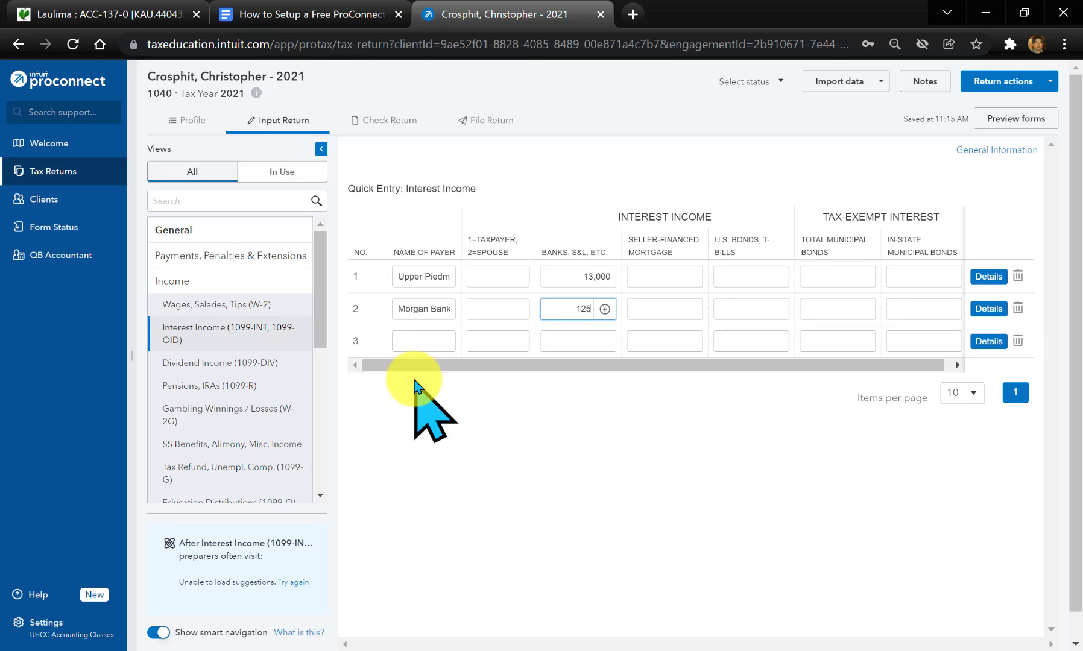
pyautogui.write('00')
pyautogui.press('Tab')
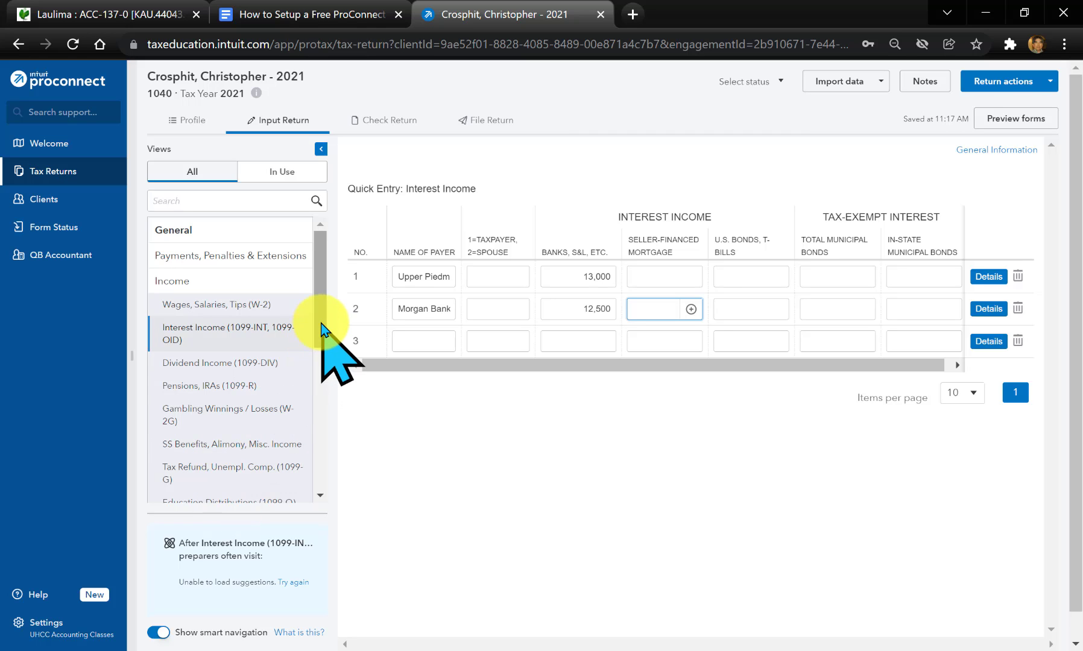
# Open the Business Income (Sch C) page under Income and examine its Business Information fields
pyautogui.moveTo(321, 330); pyautogui.dragTo(319, 405)
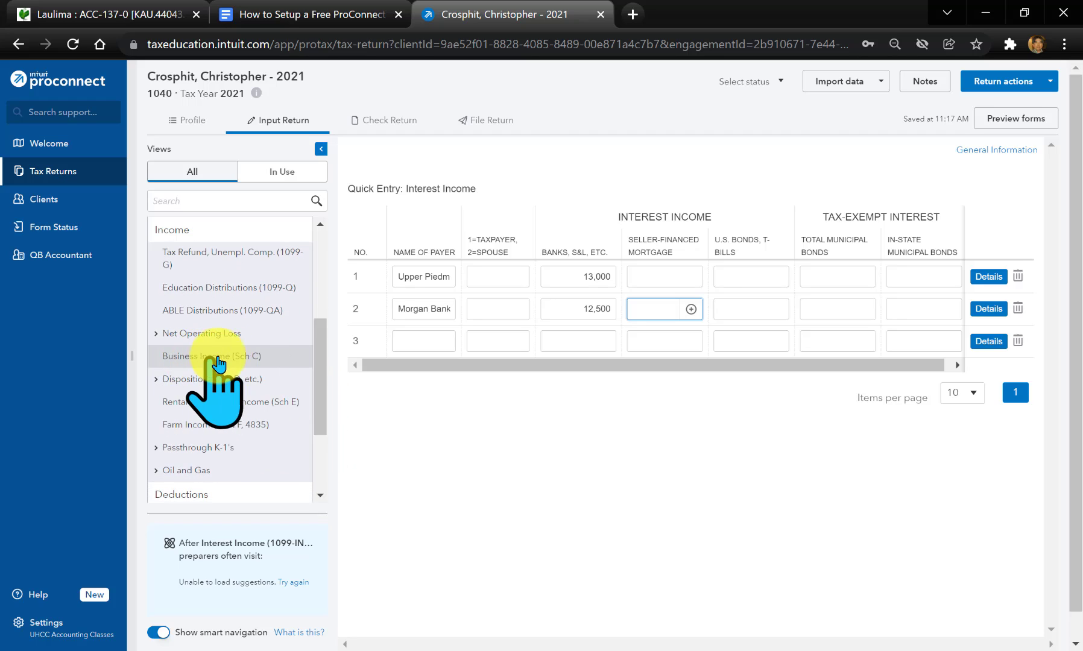
pyautogui.click(215, 361)
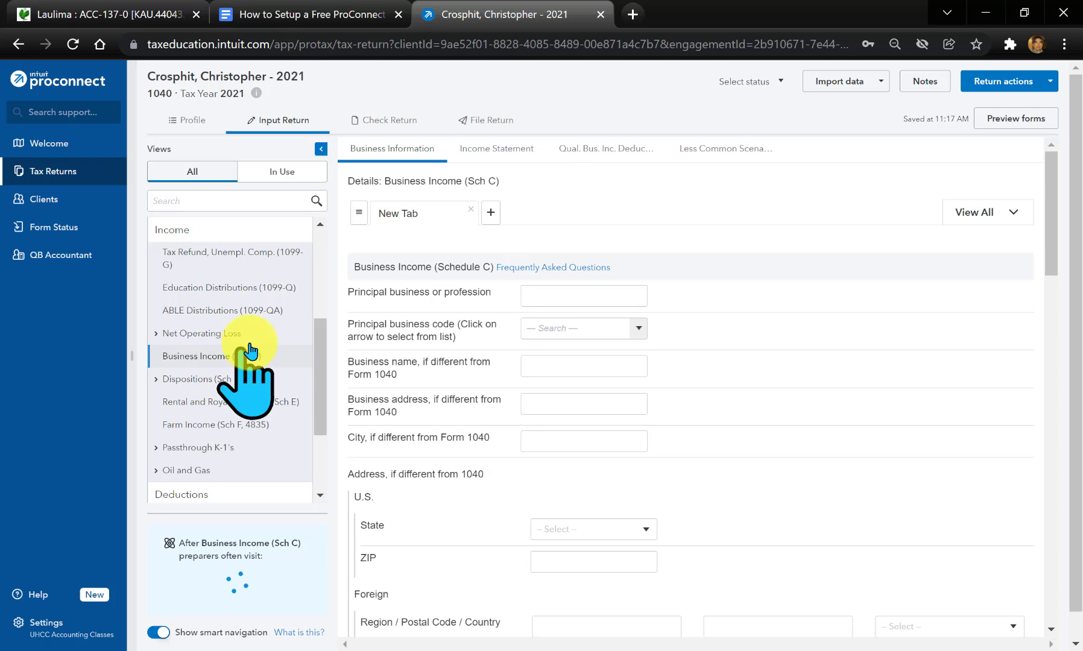
pyautogui.scroll(-15, 425, 248)
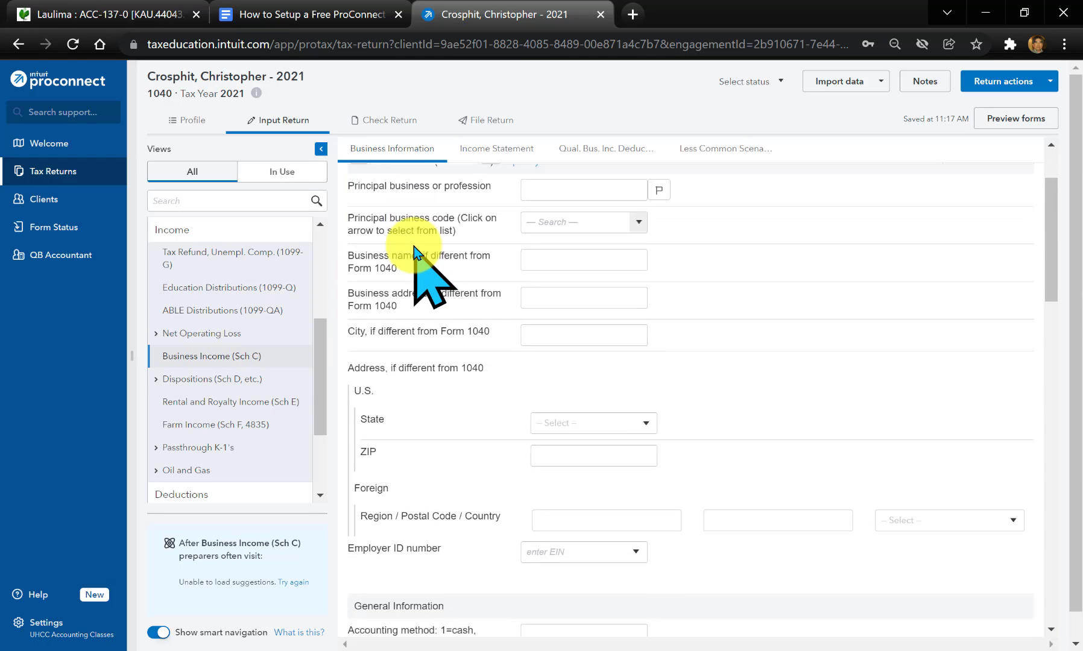
pyautogui.scroll(-6, 414, 252)
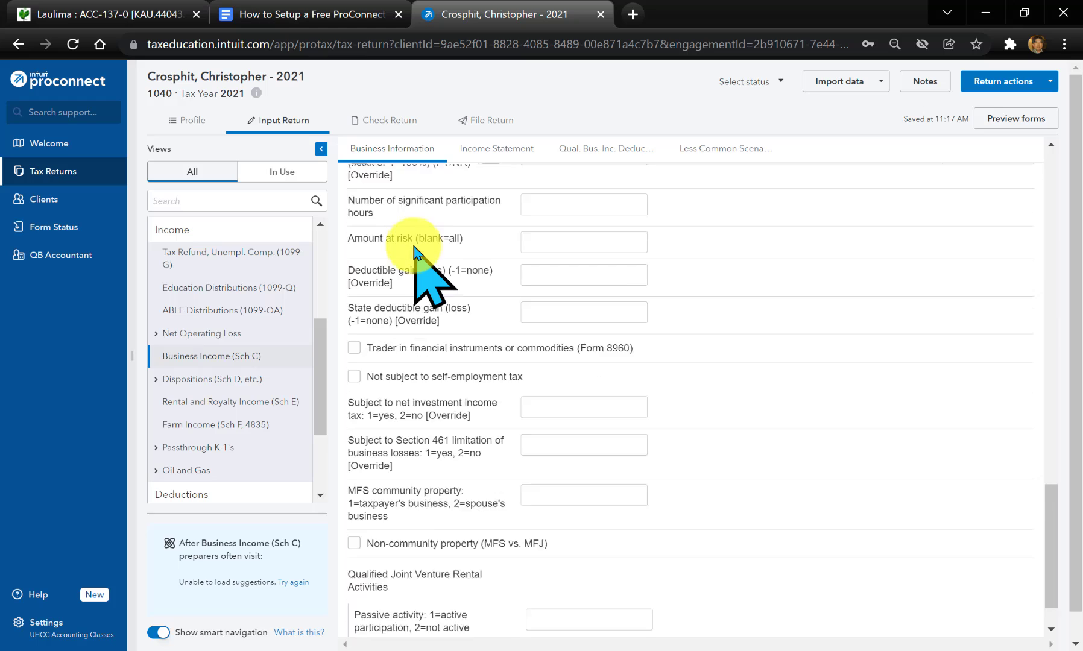
pyautogui.scroll(14, 413, 252)
pyautogui.scroll(10, 414, 252)
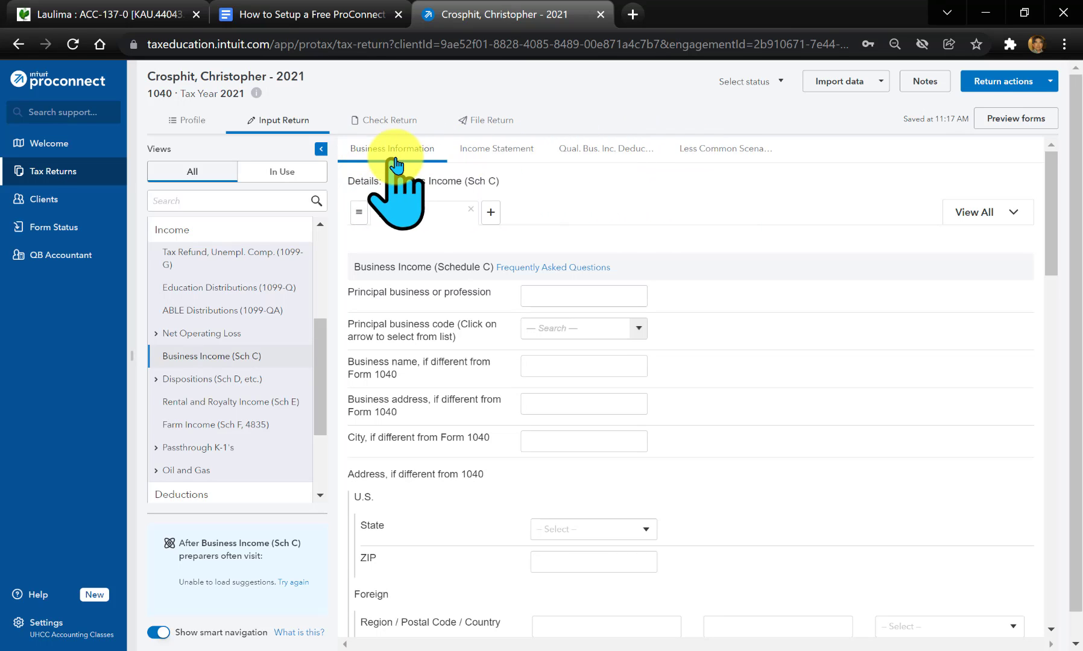
pyautogui.scroll(-5, 362, 270)
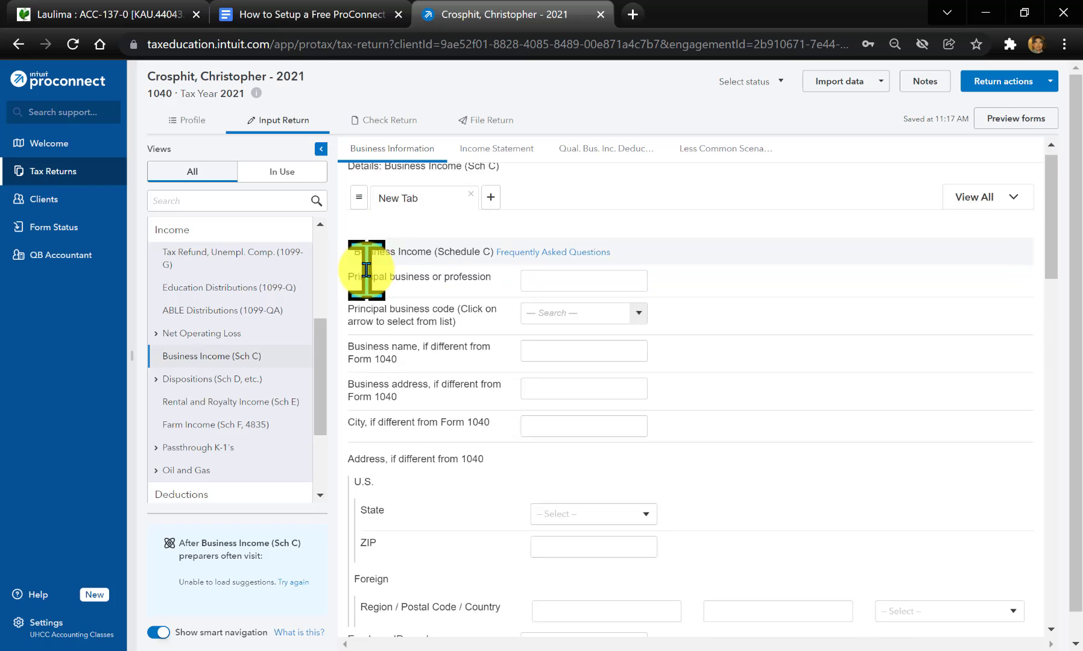
pyautogui.scroll(4, 366, 270)
pyautogui.scroll(2, 366, 270)
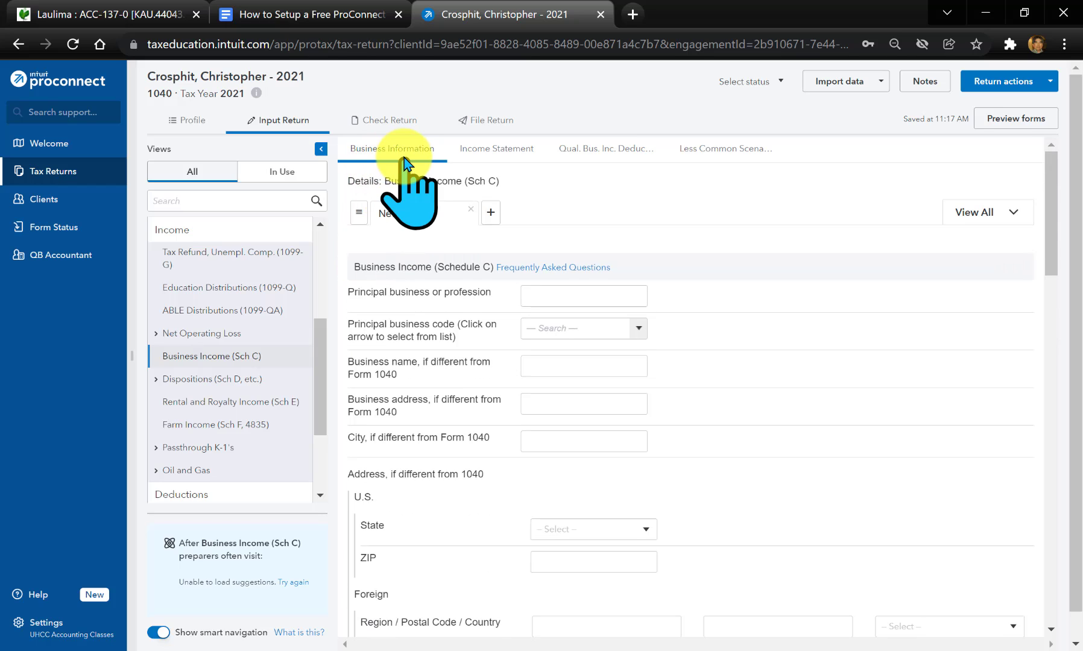
# Enter Health Club as the Schedule C principal business or profession
pyautogui.click(564, 295)
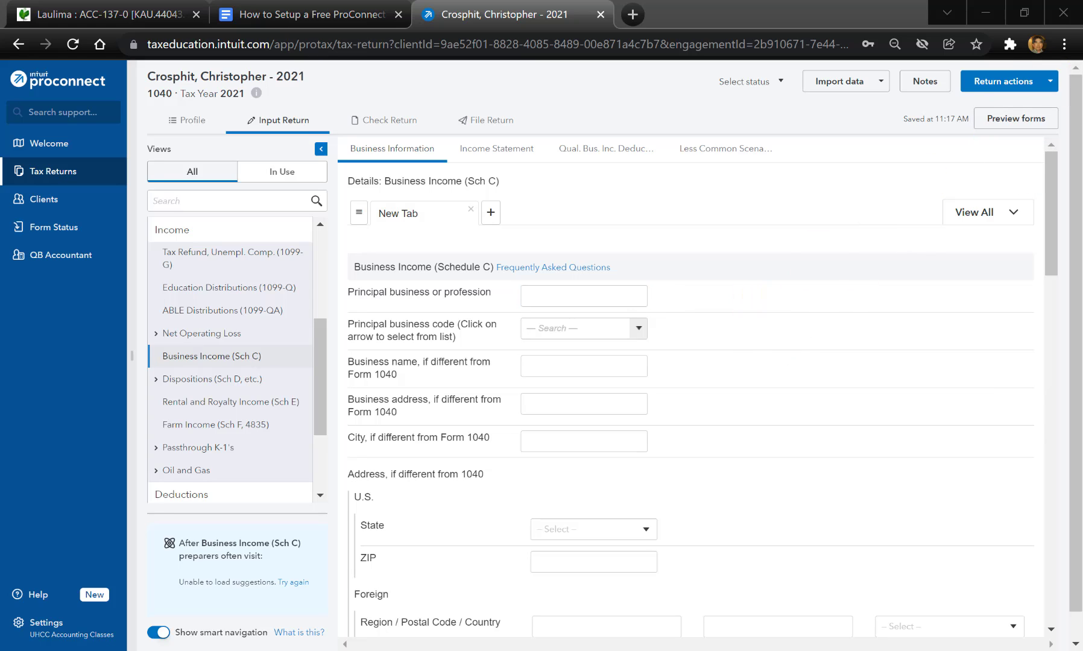
pyautogui.click(752, 315)
pyautogui.write('Health Club')
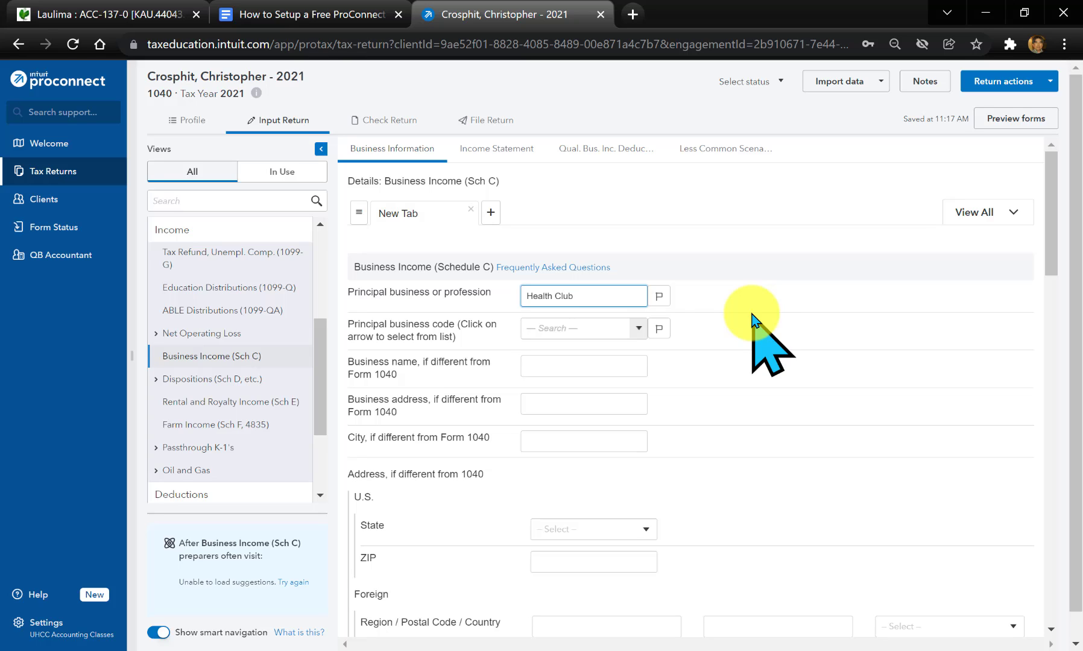
pyautogui.press('Tab')
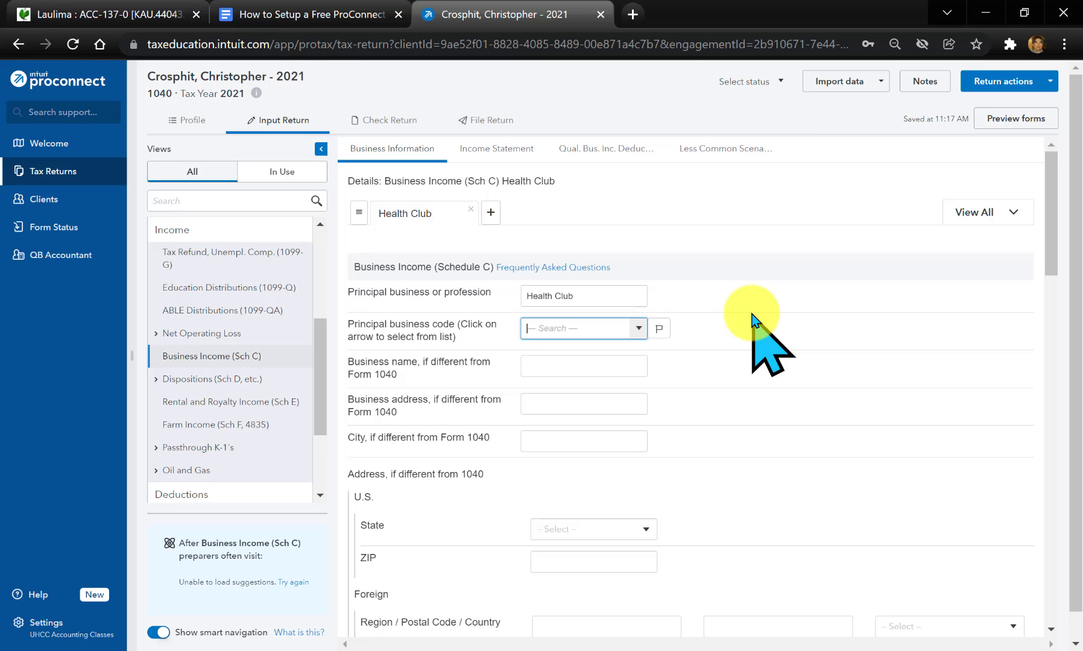
# Set the principal business code to 812190 = Other personal care services and the business name to Catawba Fitness
pyautogui.write('812190')
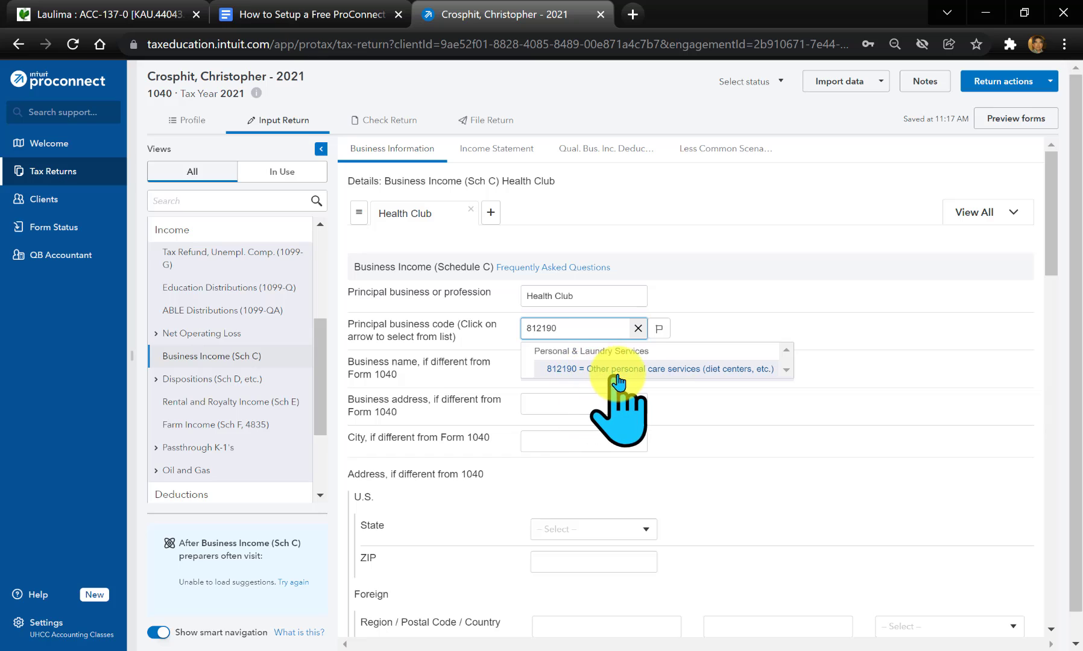
pyautogui.click(692, 377)
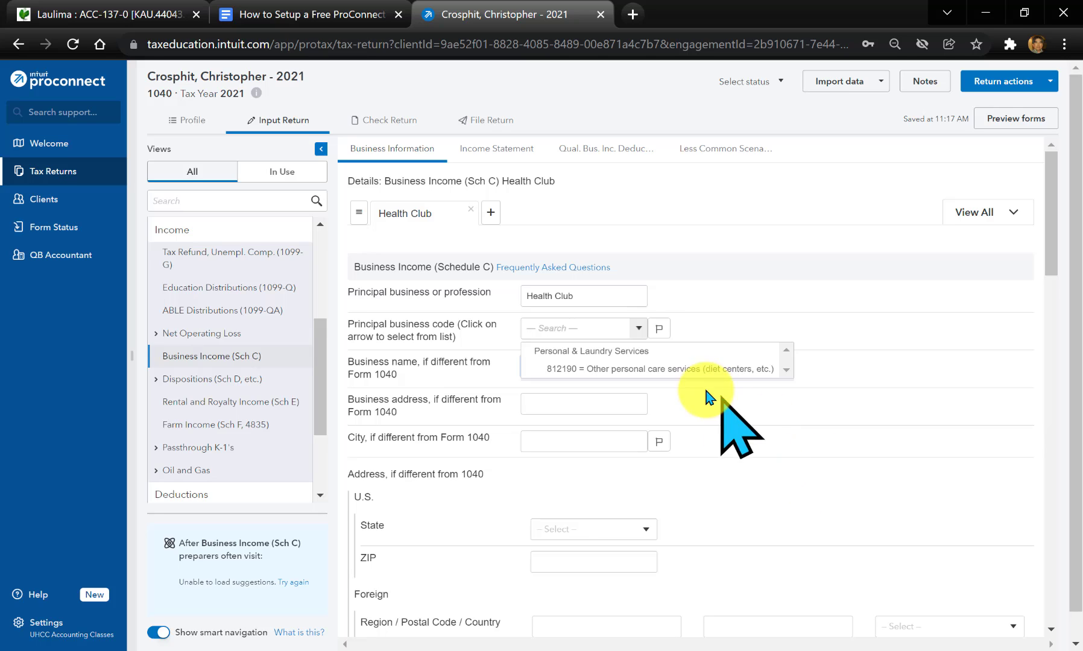
pyautogui.click(703, 369)
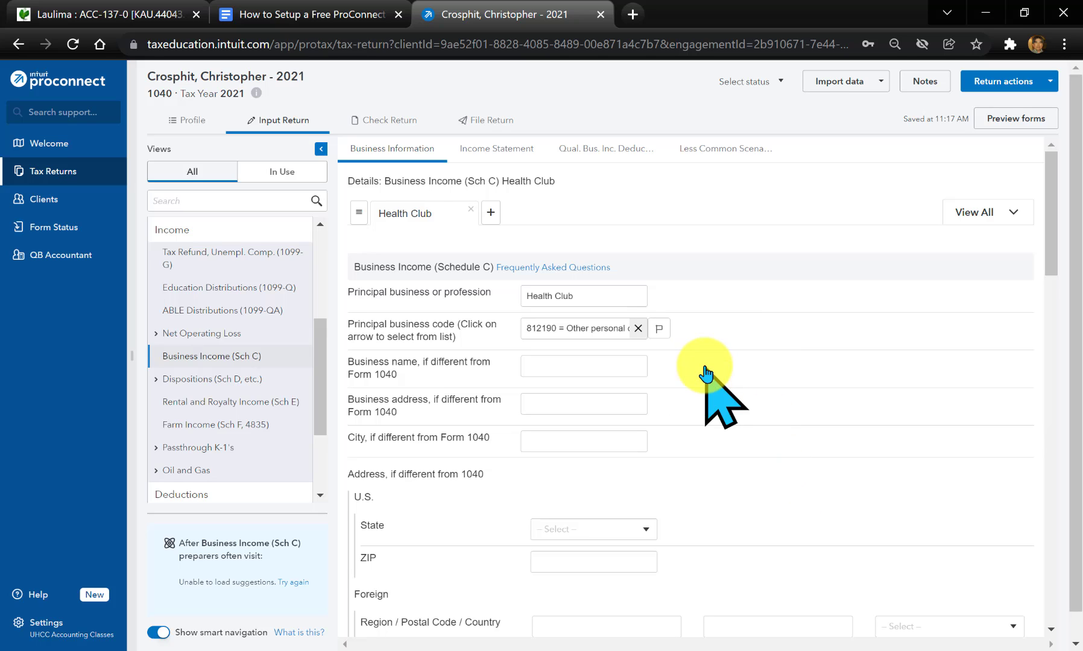
pyautogui.click(588, 364)
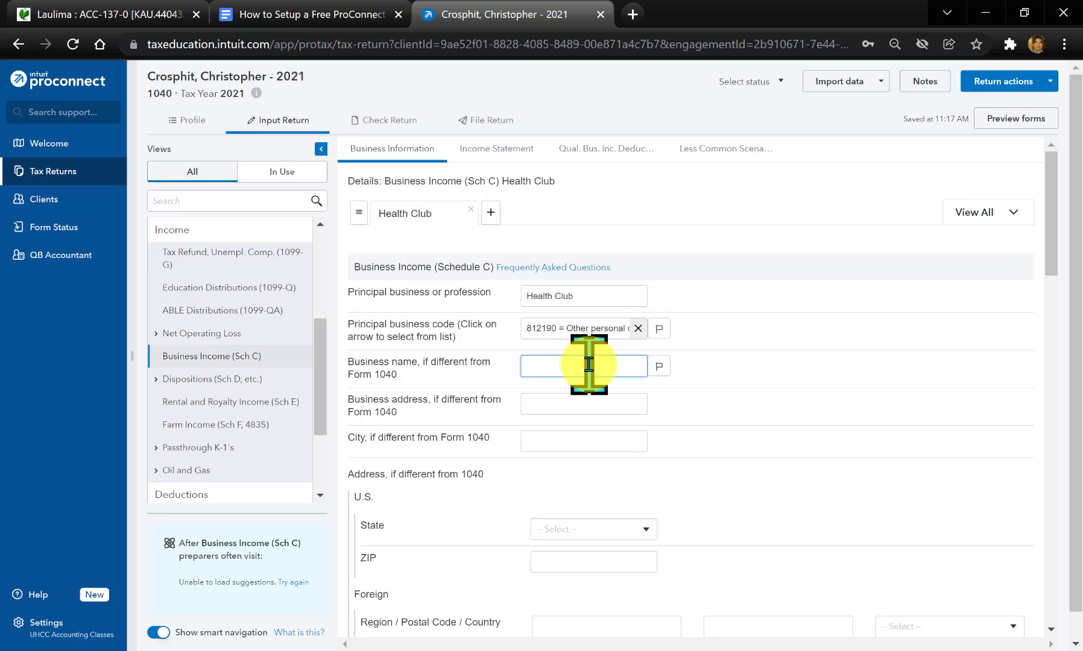
pyautogui.write('Catawba Fitness')
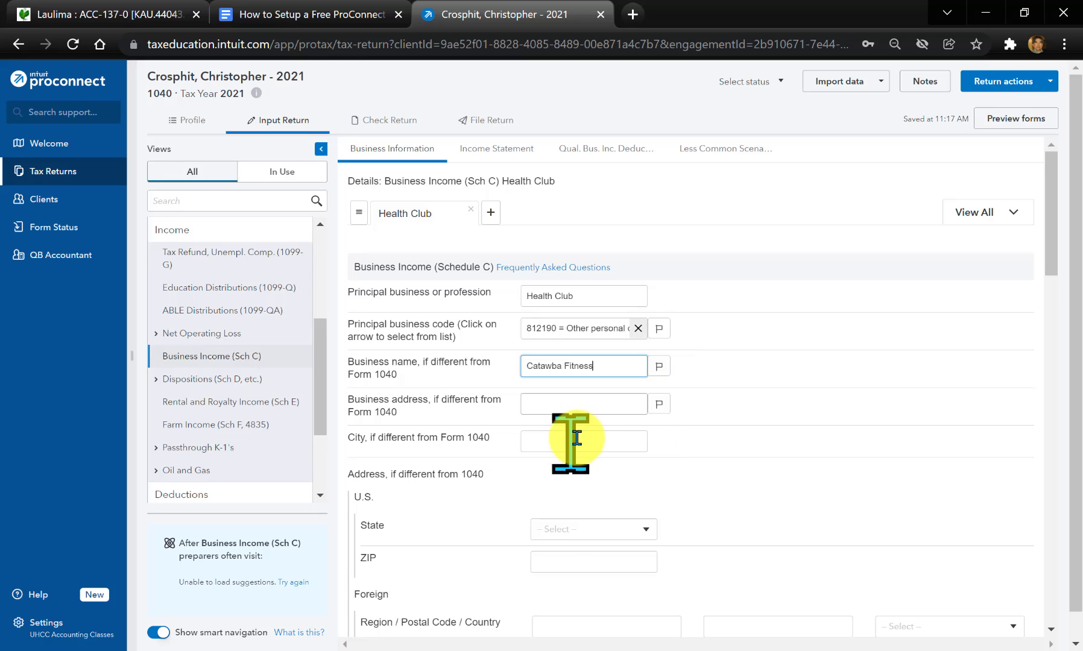
# Enter the business street address and city in the Schedule C business information
pyautogui.click(576, 405)
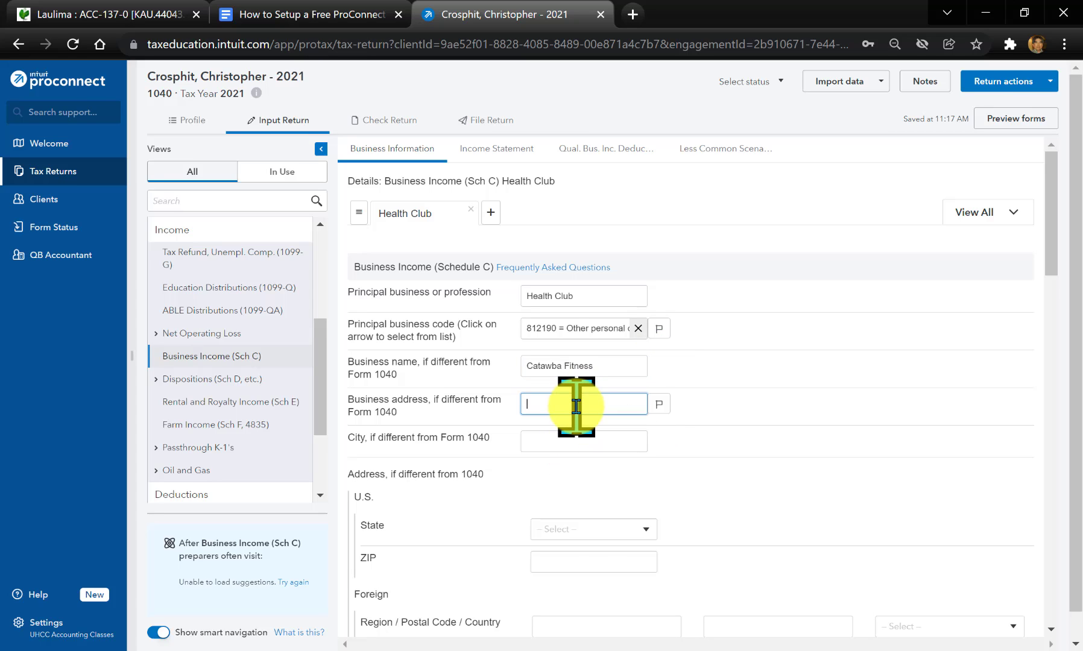
pyautogui.write('4321 New C')
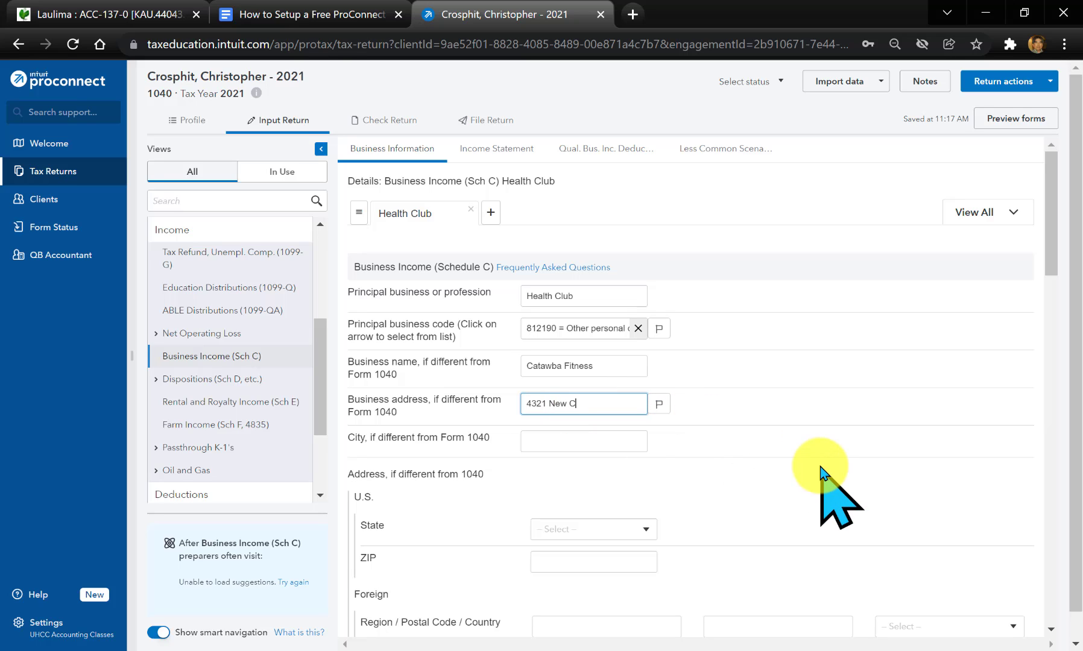
pyautogui.write('ut Road')
pyautogui.press('Tab')
pyautogui.write('S')
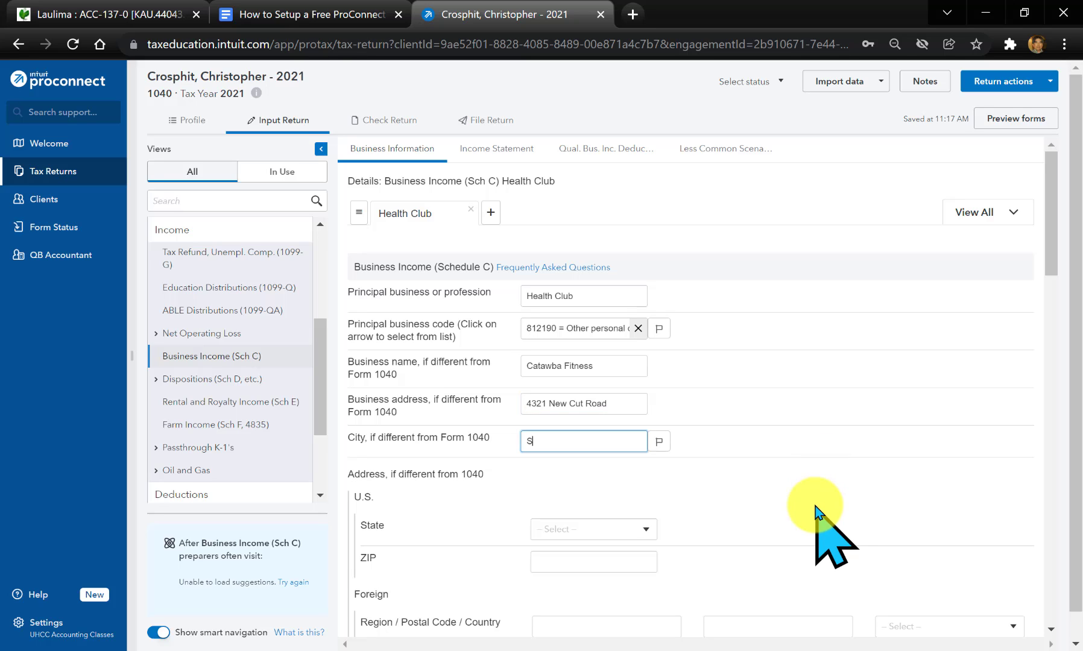
pyautogui.write('p')
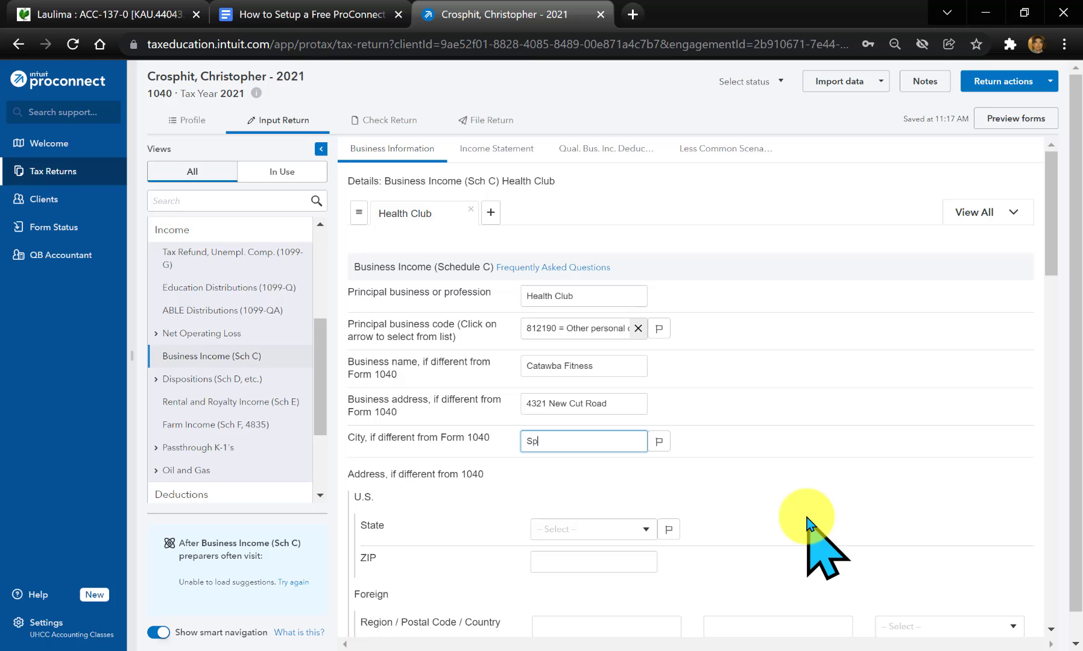
pyautogui.write('artanburg, SC')
pyautogui.press('BackSpace')
pyautogui.press('BackSpace')
pyautogui.press('BackSpace')
pyautogui.press('BackSpace')
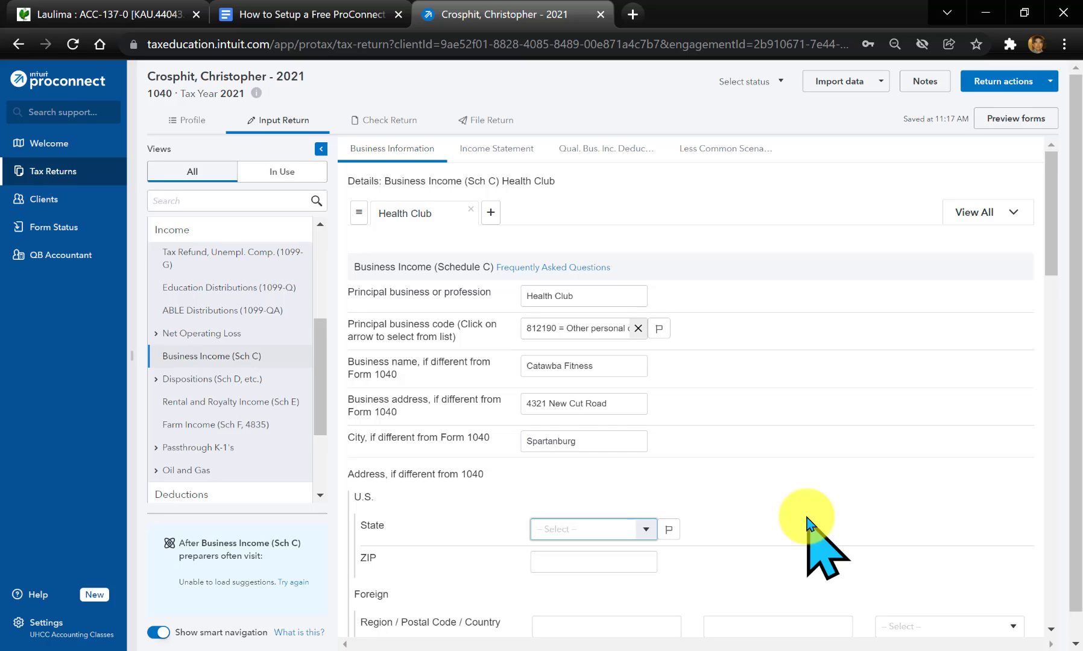
pyautogui.press('Tab')
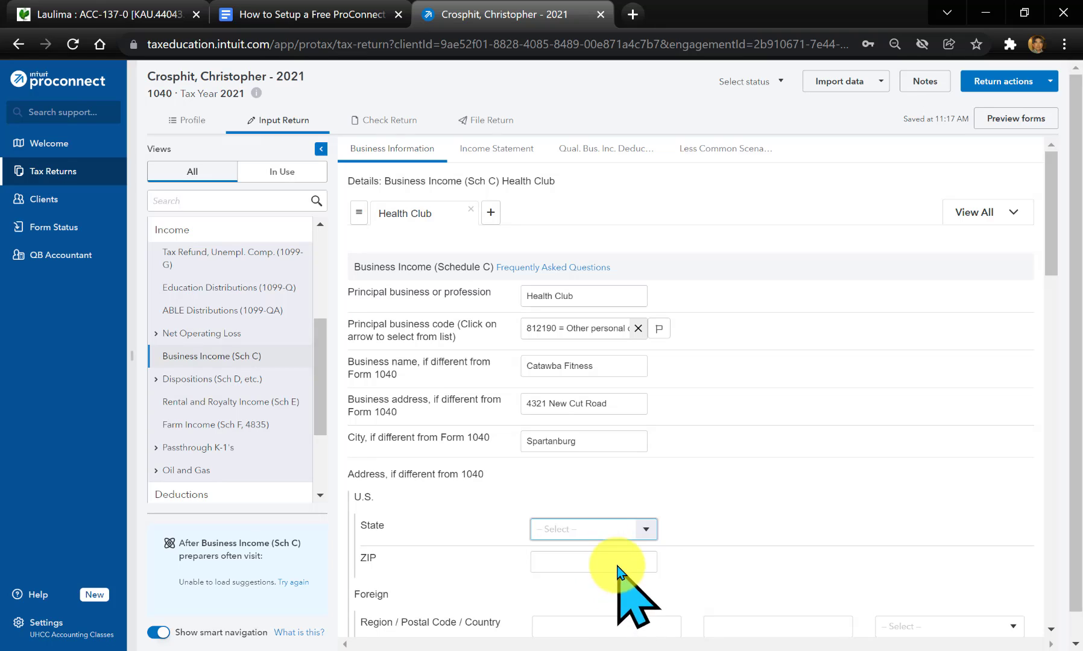
# Fill in the state and ZIP code of the Schedule C business address
pyautogui.write('SC')
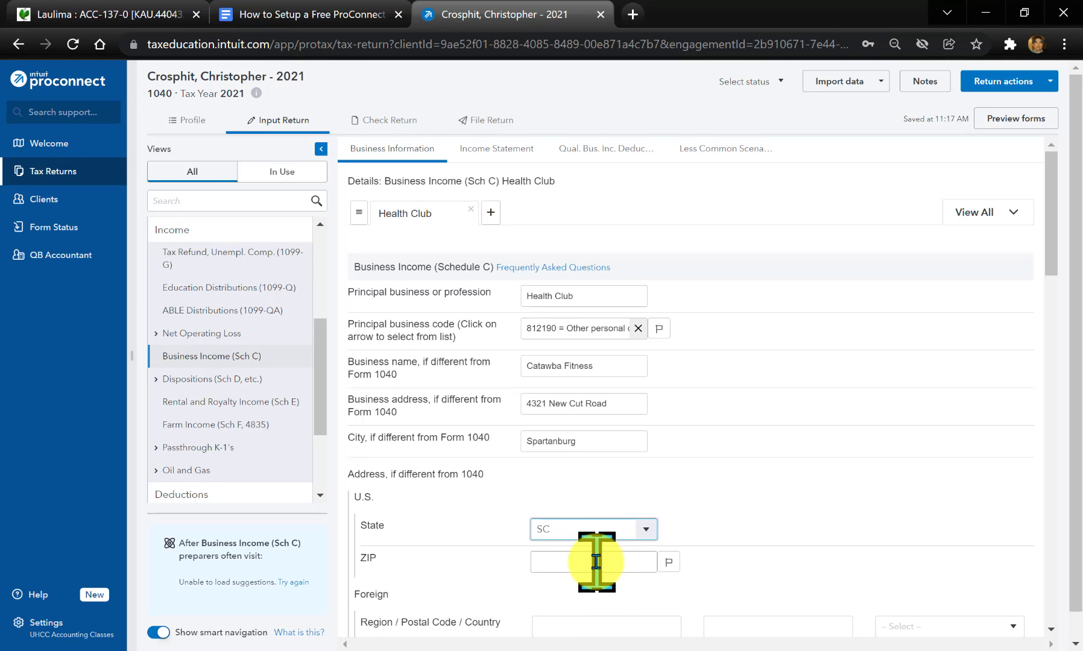
pyautogui.click(596, 562)
pyautogui.write('29303')
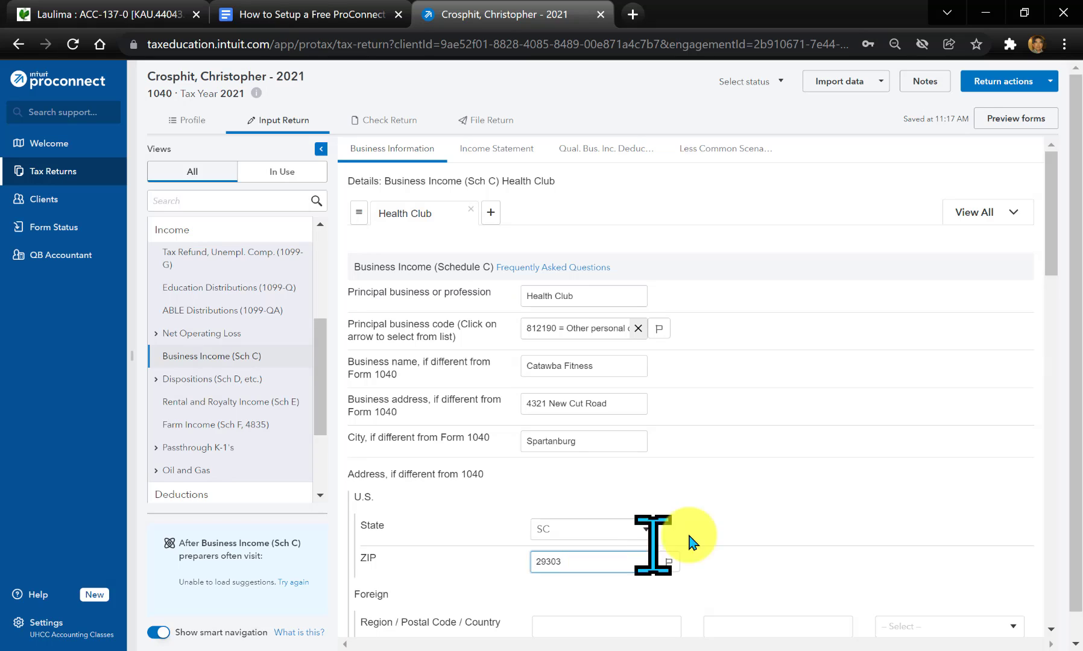
# Set the accounting method in General Information to 1 for cash
pyautogui.scroll(-5, 693, 537)
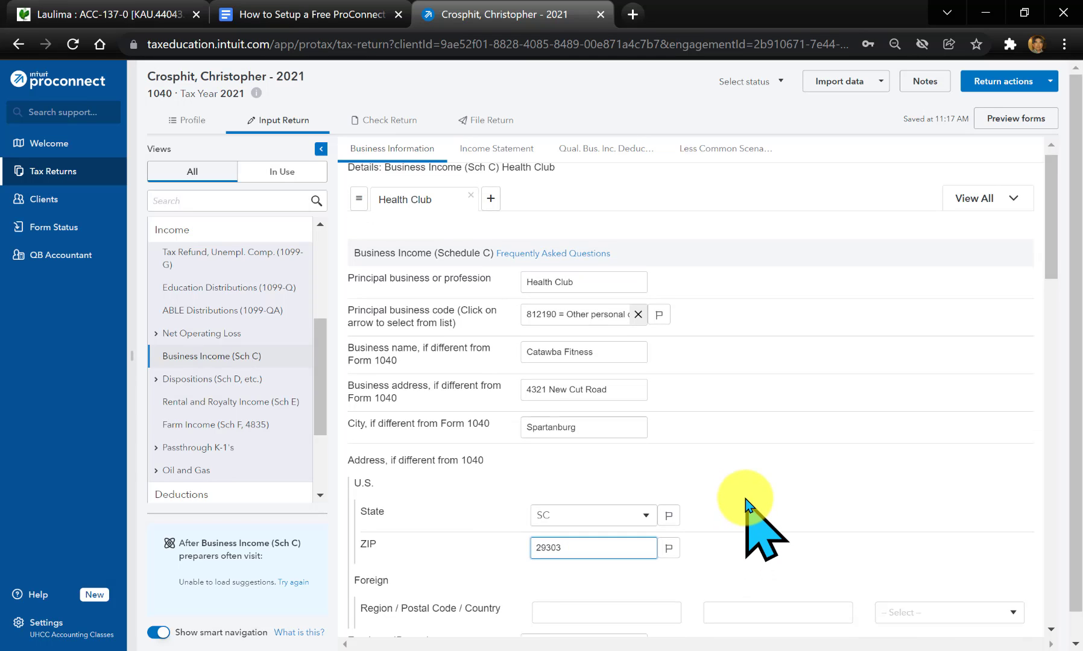
pyautogui.scroll(-1, 596, 459)
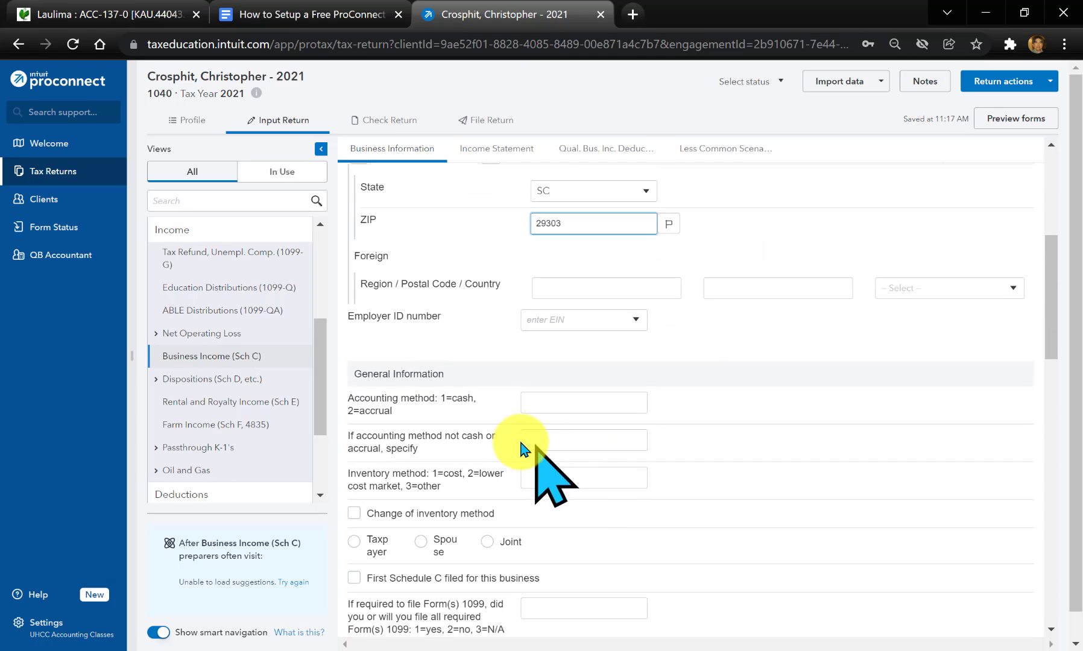
pyautogui.click(555, 409)
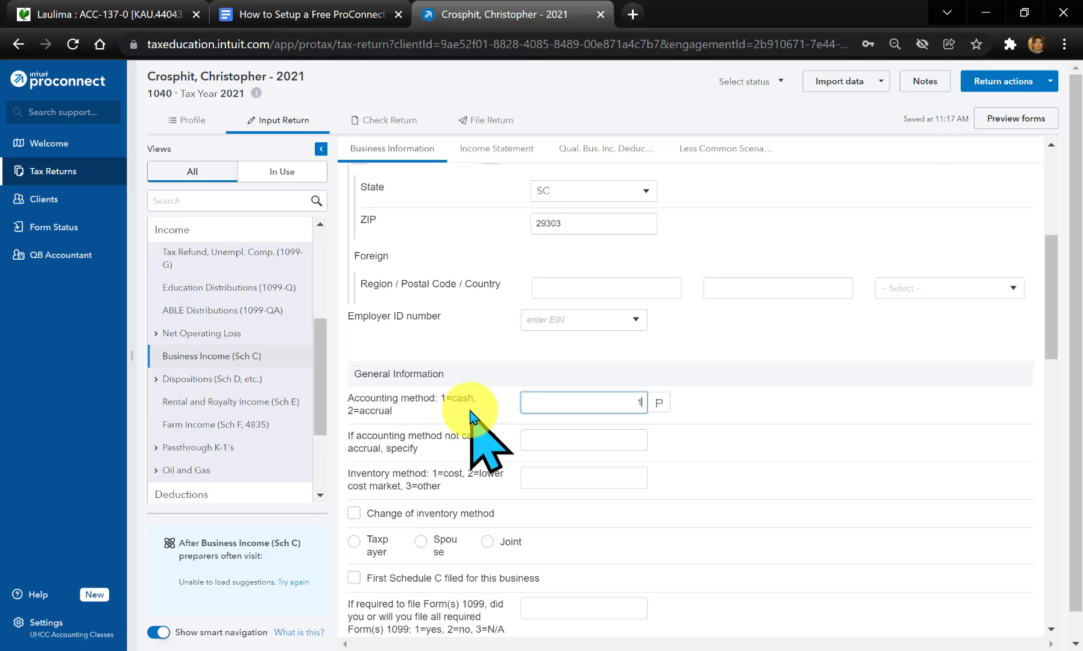
# Open the Schedule C Income Statement section and enter 216000 as federal gross receipts or sales
pyautogui.scroll(-15, 476, 440)
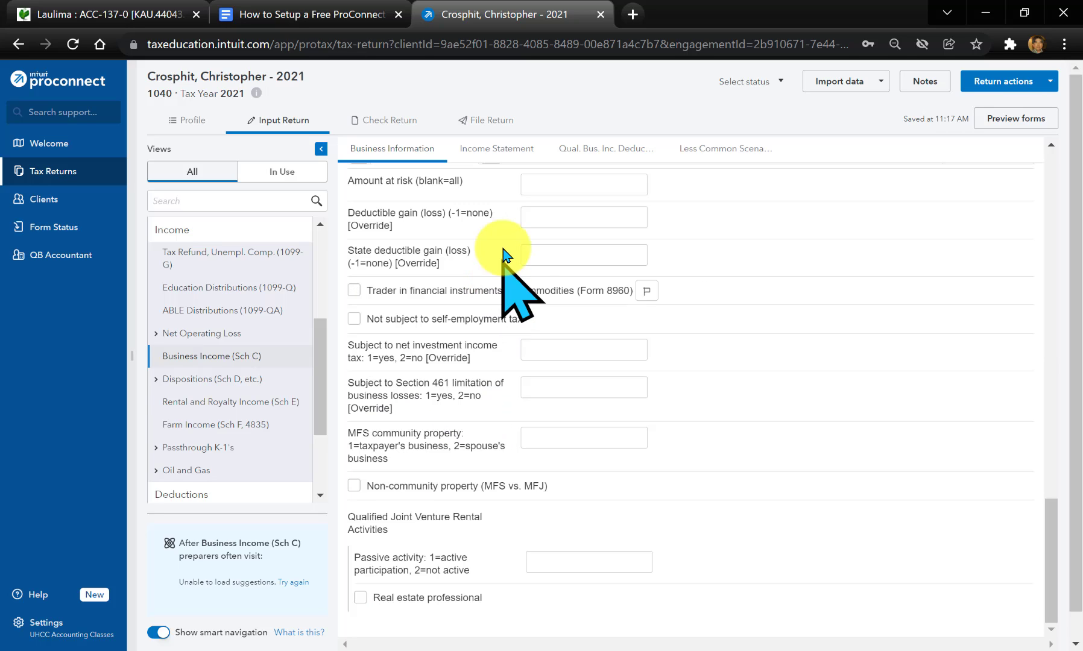
pyautogui.click(487, 159)
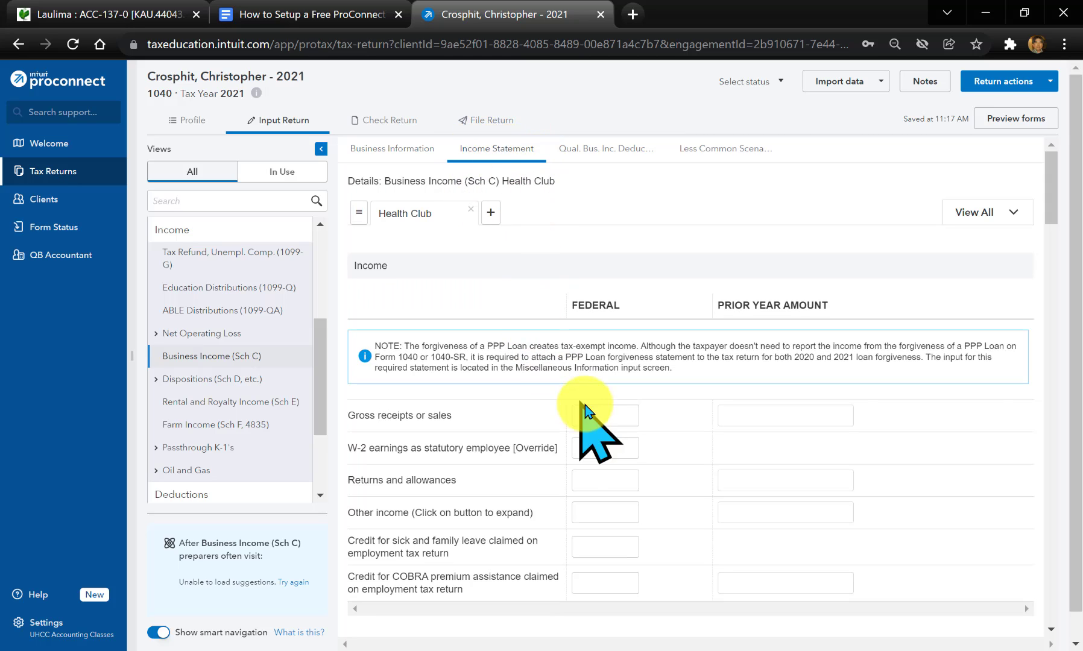
pyautogui.click(605, 416)
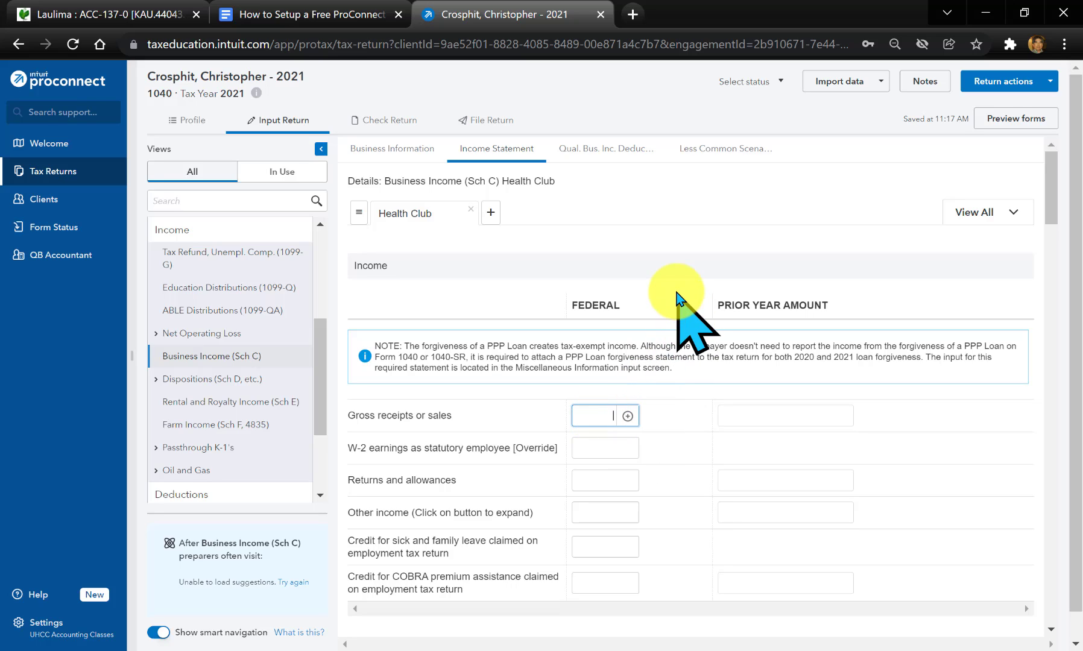
pyautogui.write('216000')
# Enter 3500 as the federal amount for Insurance (other than health) under Expenses
pyautogui.scroll(-3, 675, 410)
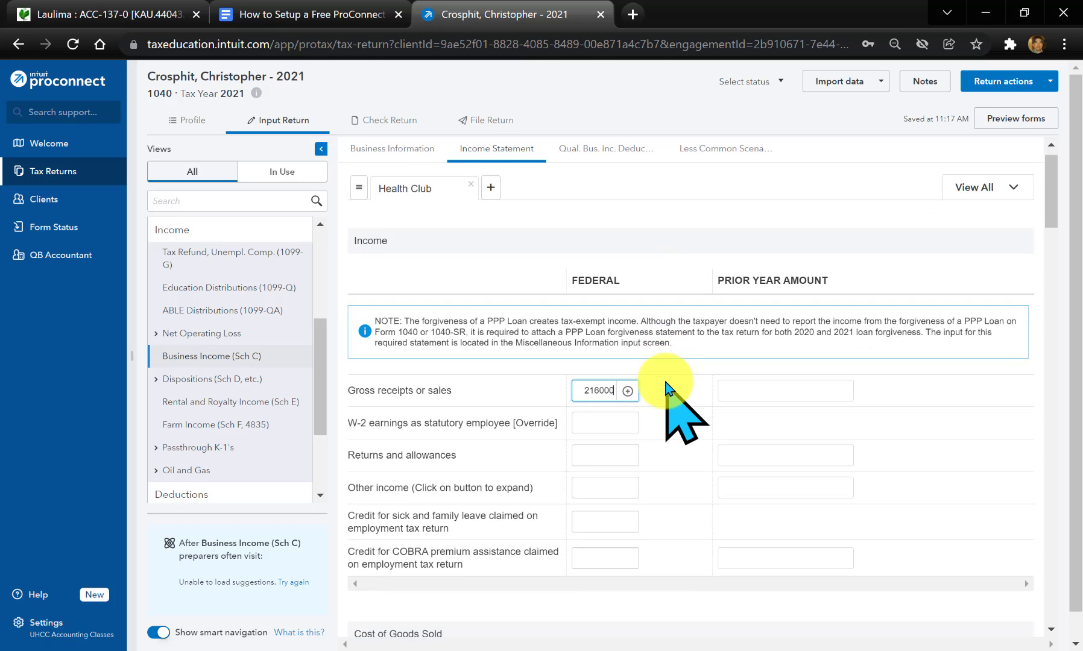
pyautogui.scroll(-3, 667, 385)
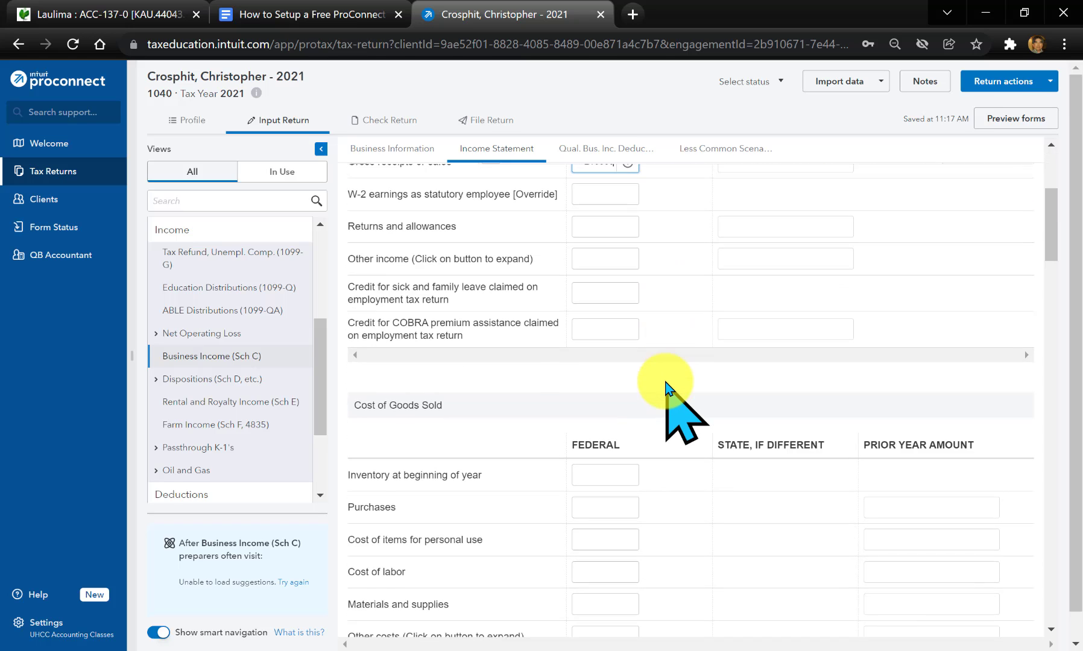
pyautogui.scroll(-4, 667, 389)
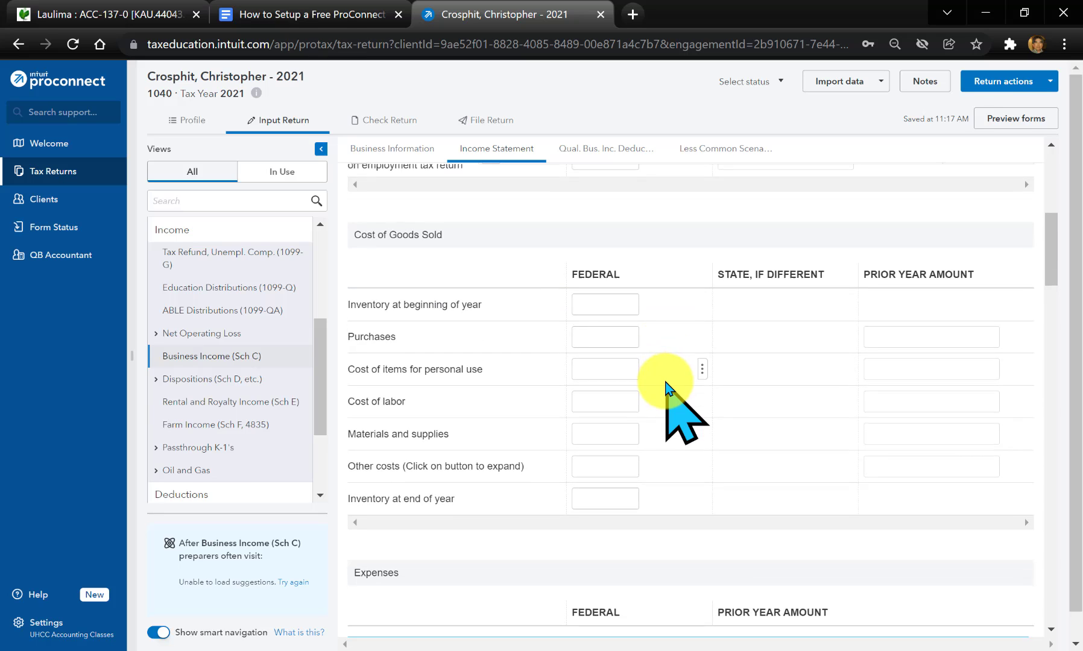
pyautogui.scroll(2, 627, 290)
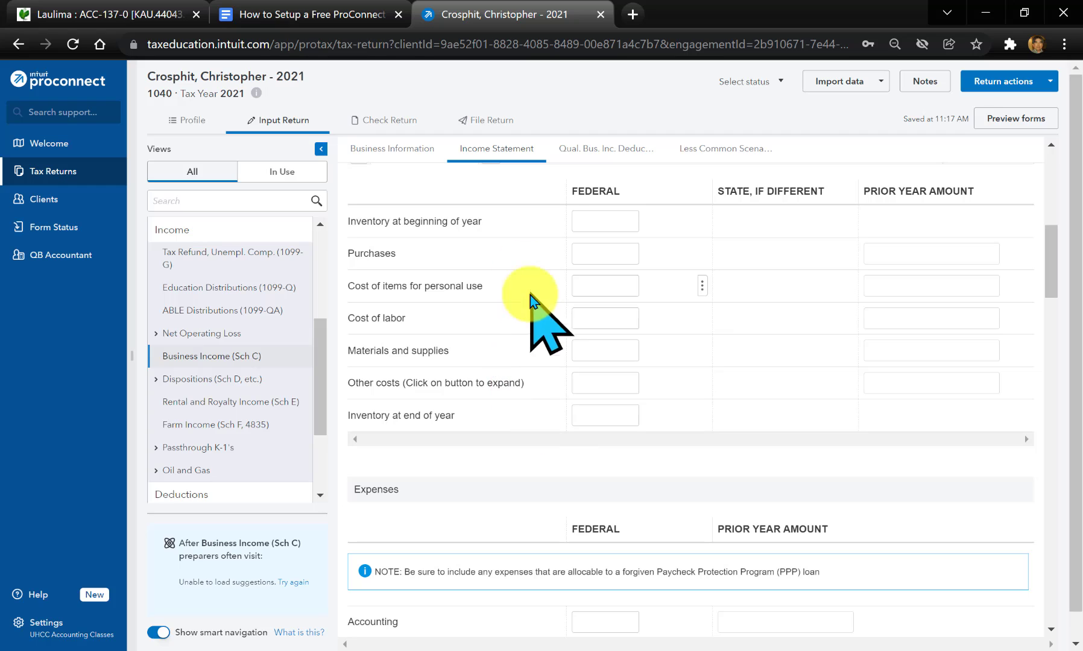
pyautogui.scroll(-4, 526, 409)
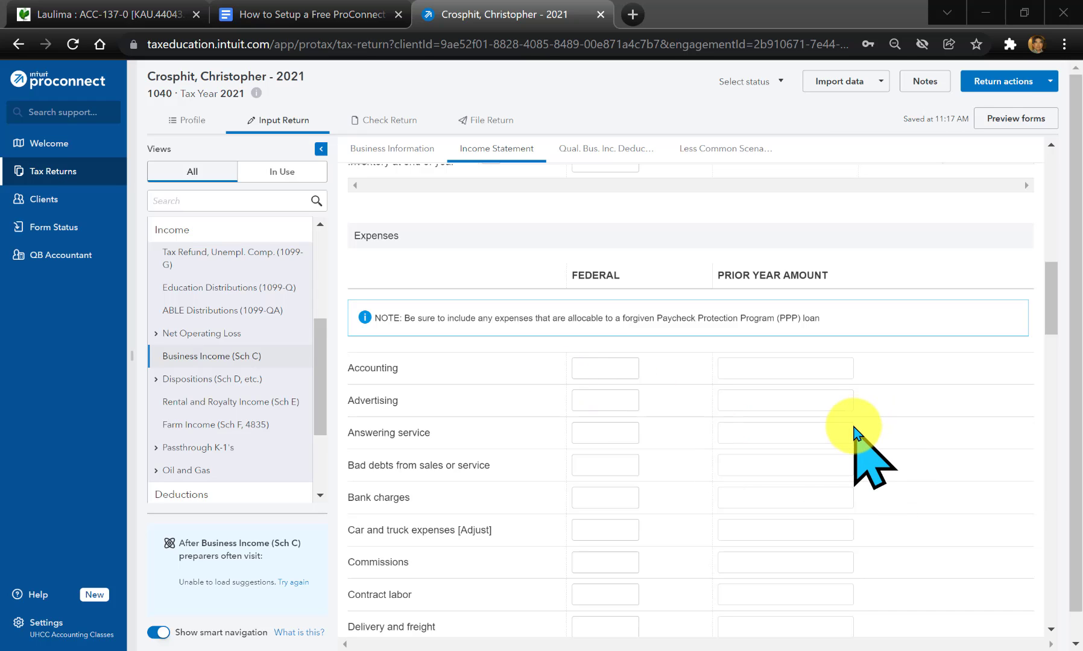
pyautogui.scroll(-1, 661, 476)
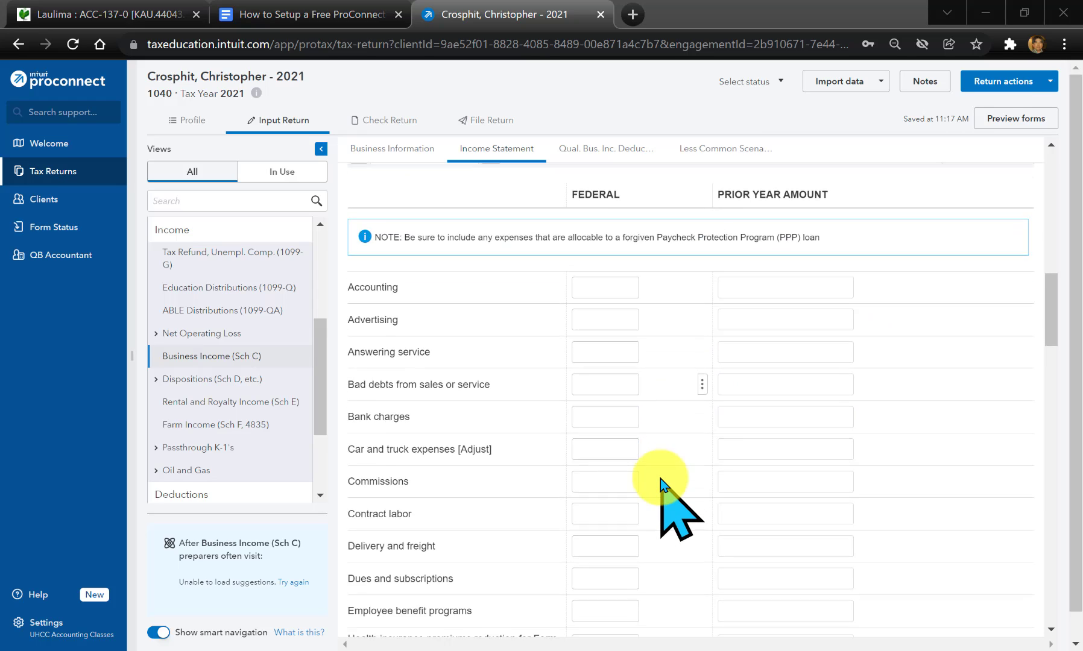
pyautogui.scroll(-1, 661, 480)
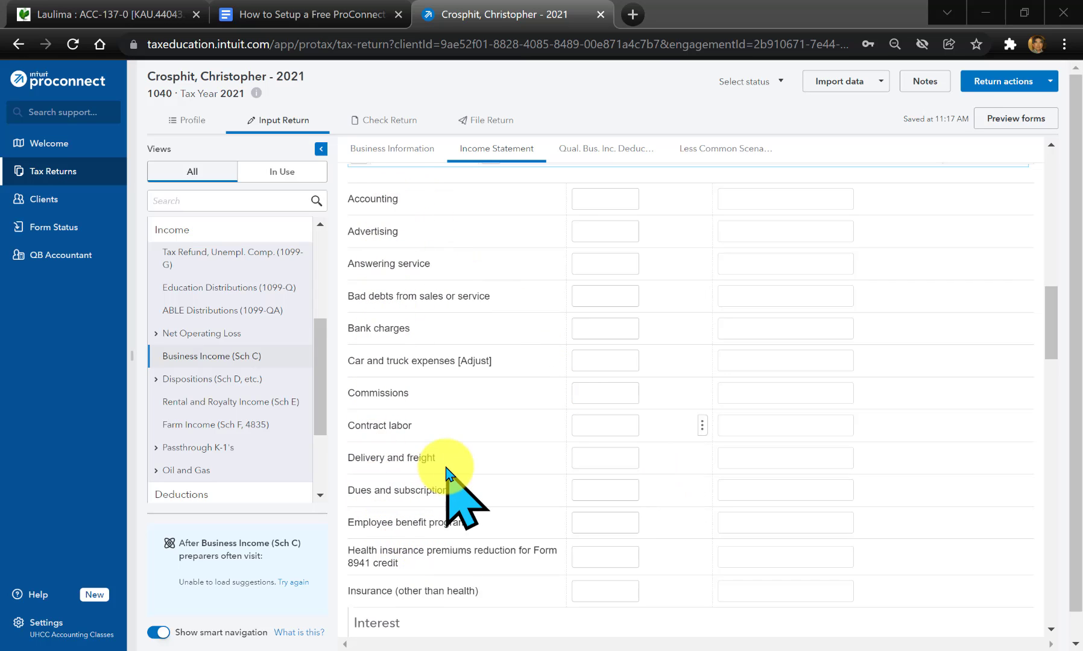
pyautogui.scroll(-2, 452, 483)
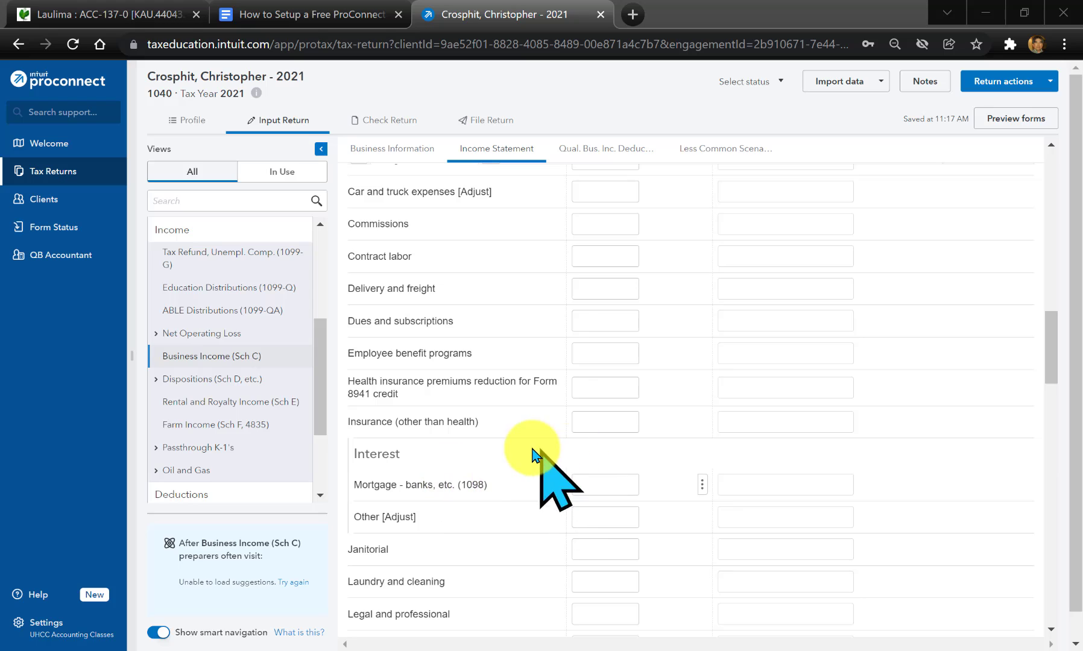
pyautogui.click(611, 427)
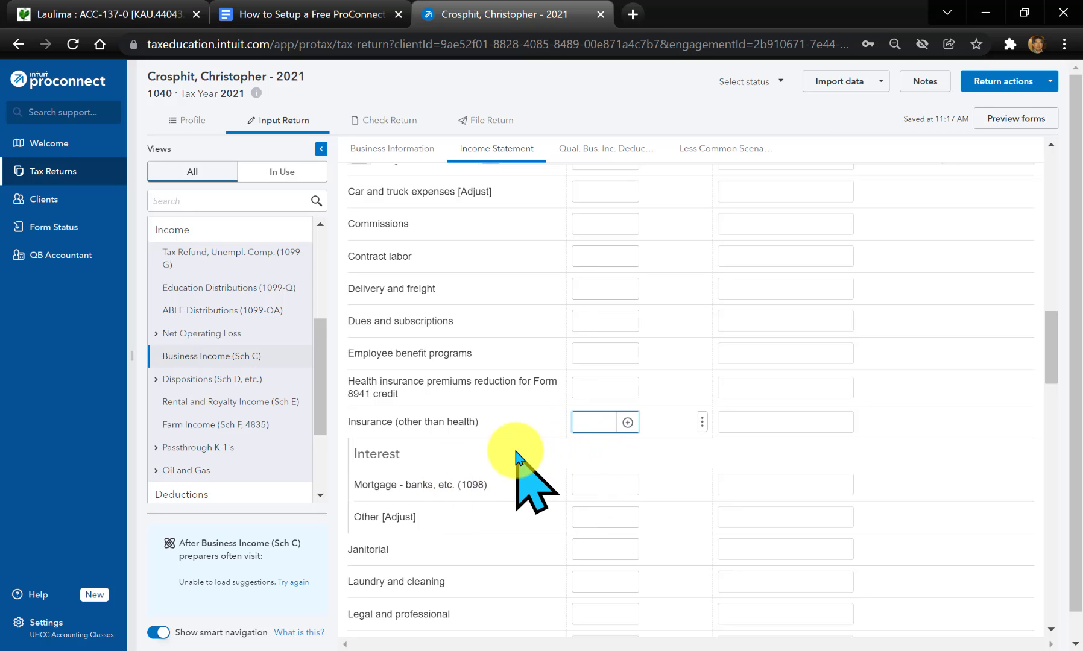
pyautogui.write('3500')
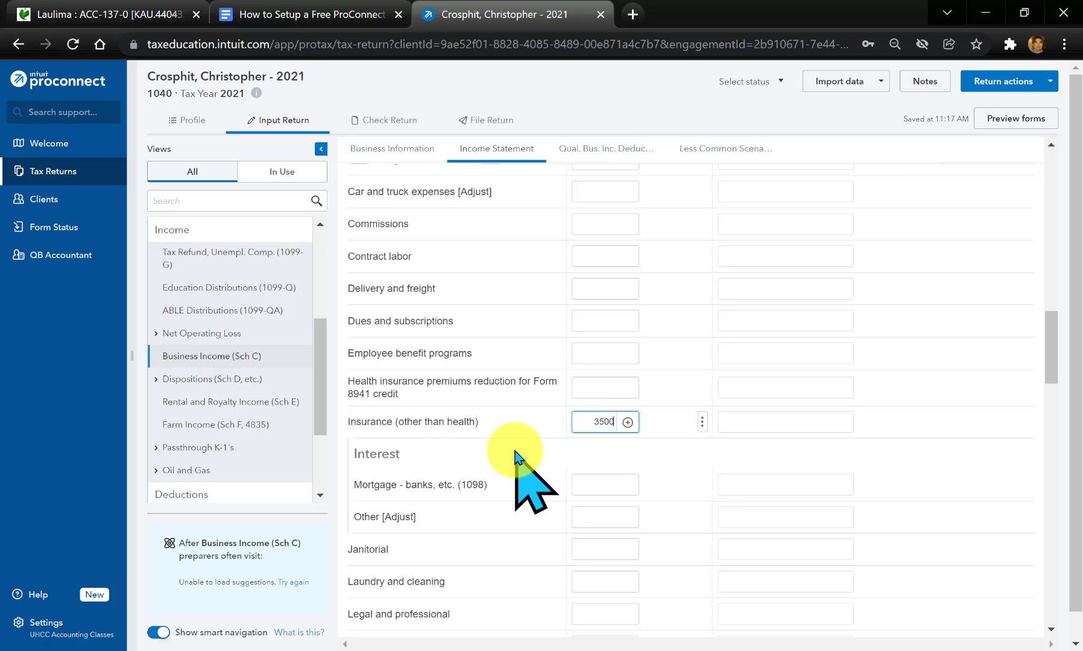
# Enter 3300 as the federal amount for Office expense under Expenses
pyautogui.scroll(-1, 516, 456)
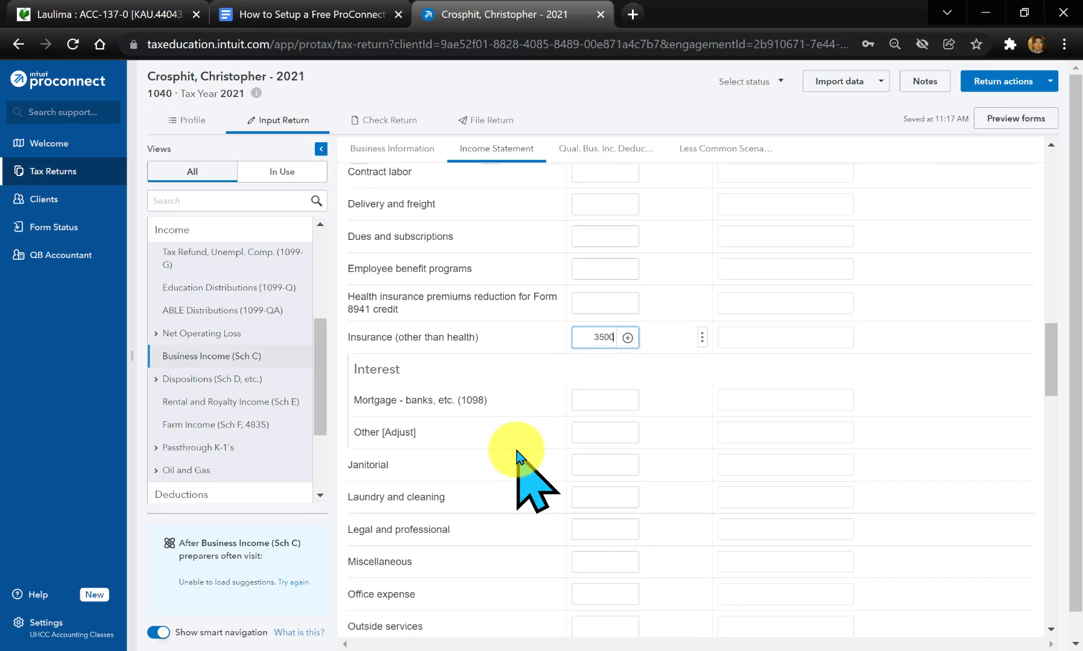
pyautogui.scroll(-1, 516, 456)
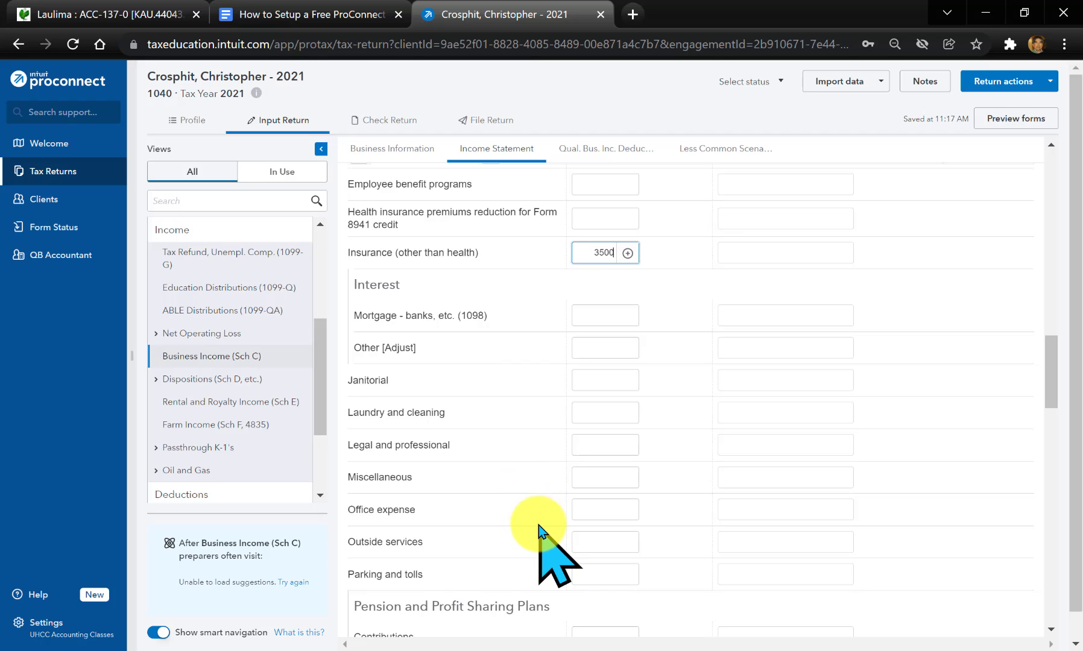
pyautogui.scroll(-5, 542, 542)
pyautogui.scroll(2, 546, 422)
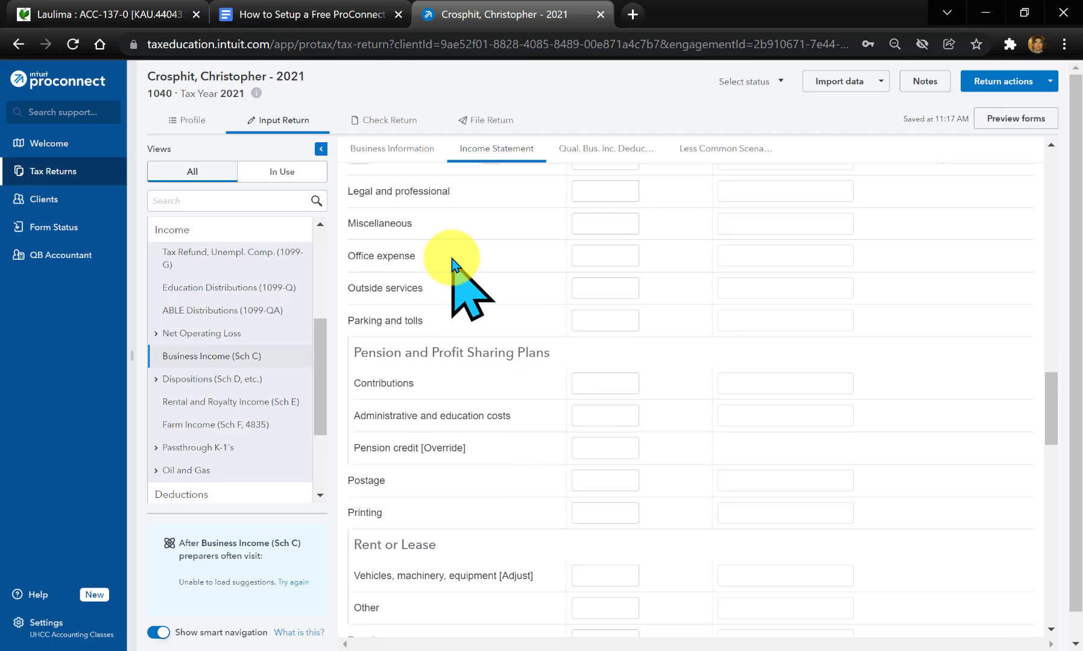
pyautogui.click(604, 255)
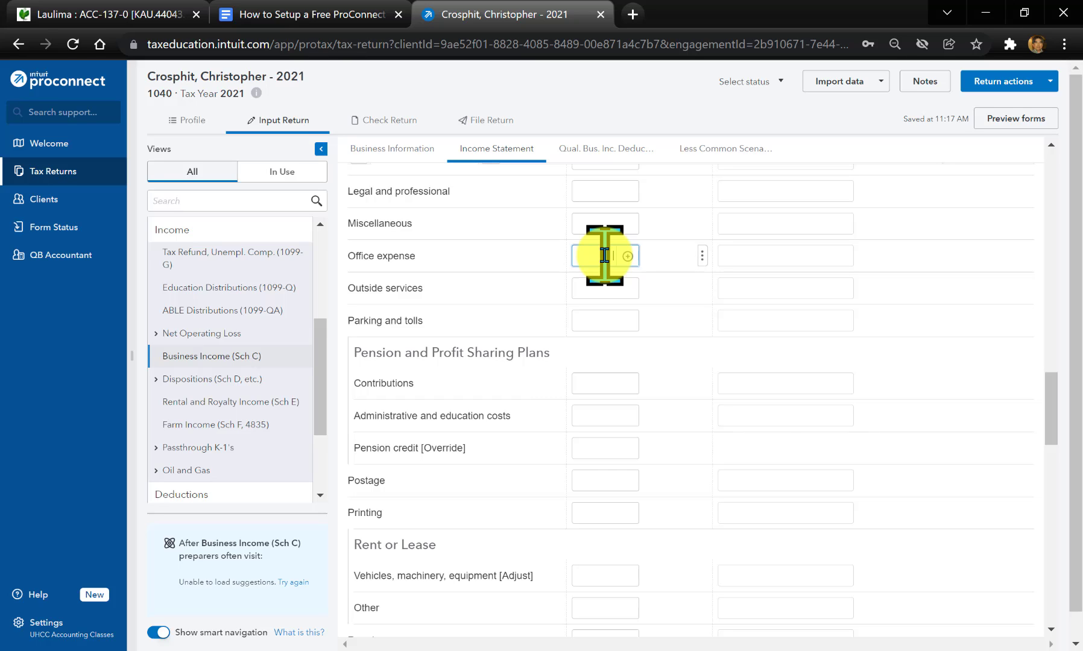
pyautogui.write('33')
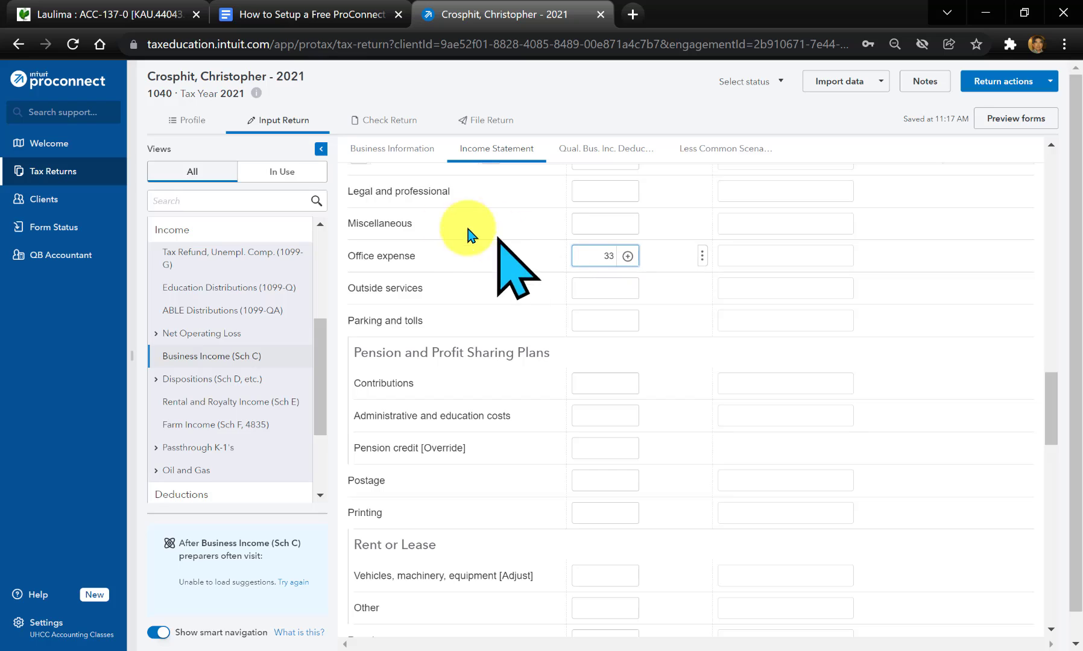
pyautogui.write('00')
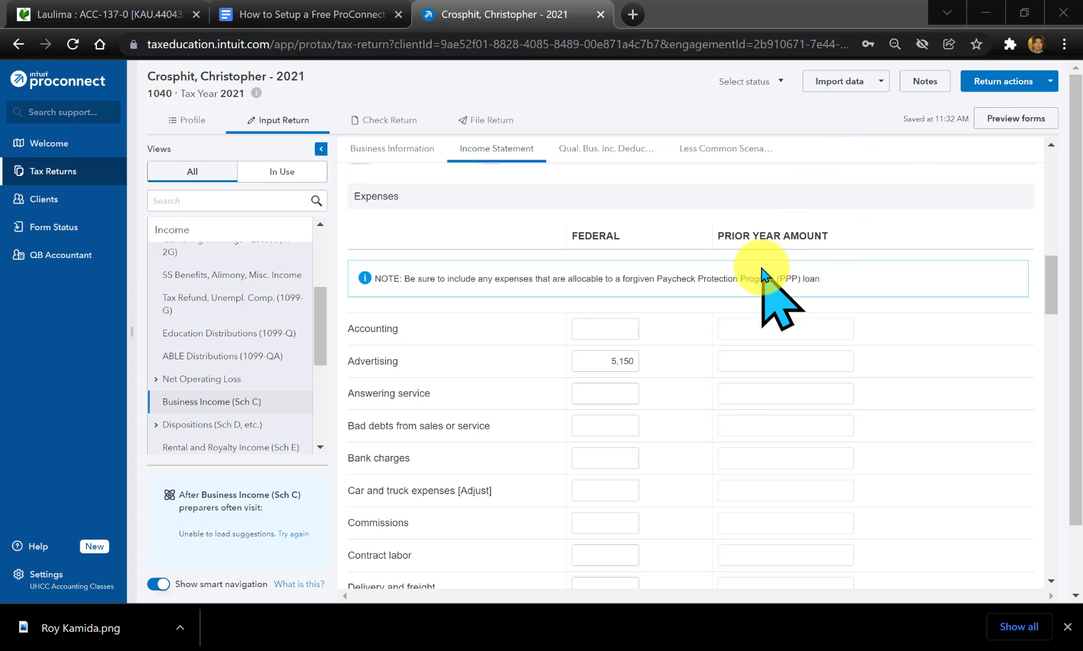
# Review the entered Schedule C expenses and bring the client instructions PDF in Adobe Acrobat over the return for comparison
pyautogui.scroll(-5, 727, 349)
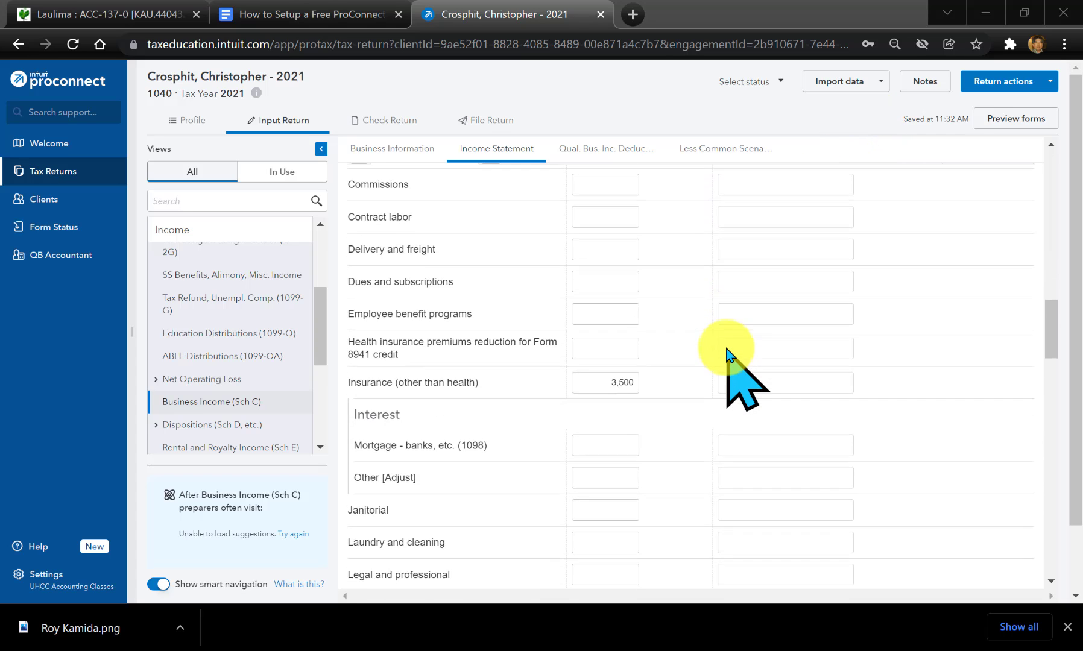
pyautogui.scroll(-4, 726, 350)
pyautogui.scroll(-5, 726, 351)
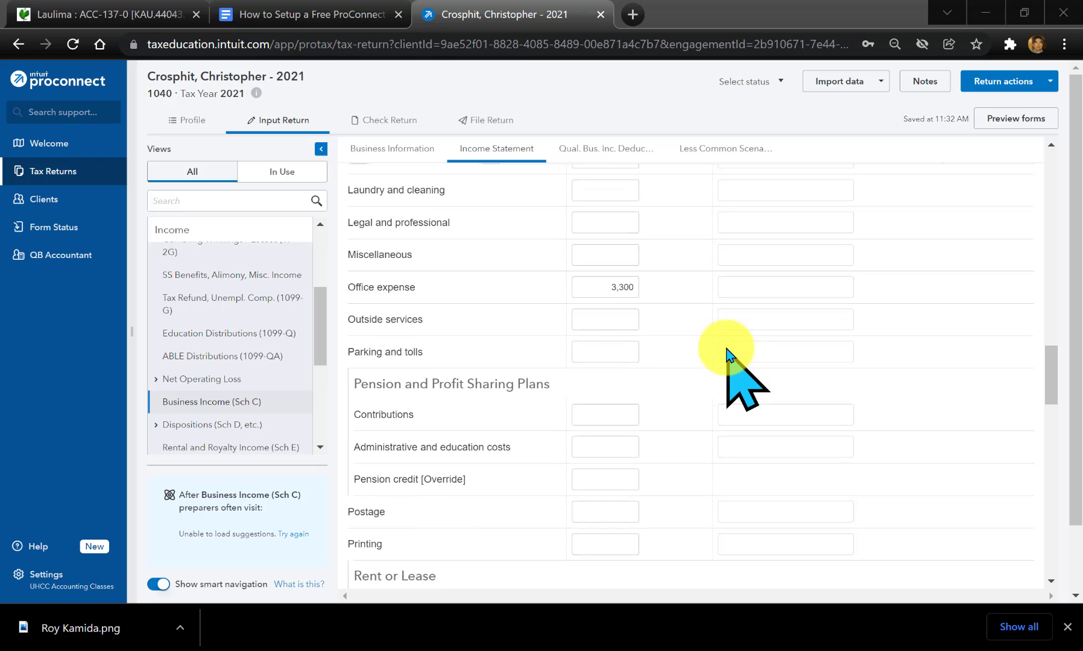
pyautogui.scroll(5, 727, 351)
pyautogui.scroll(8, 727, 351)
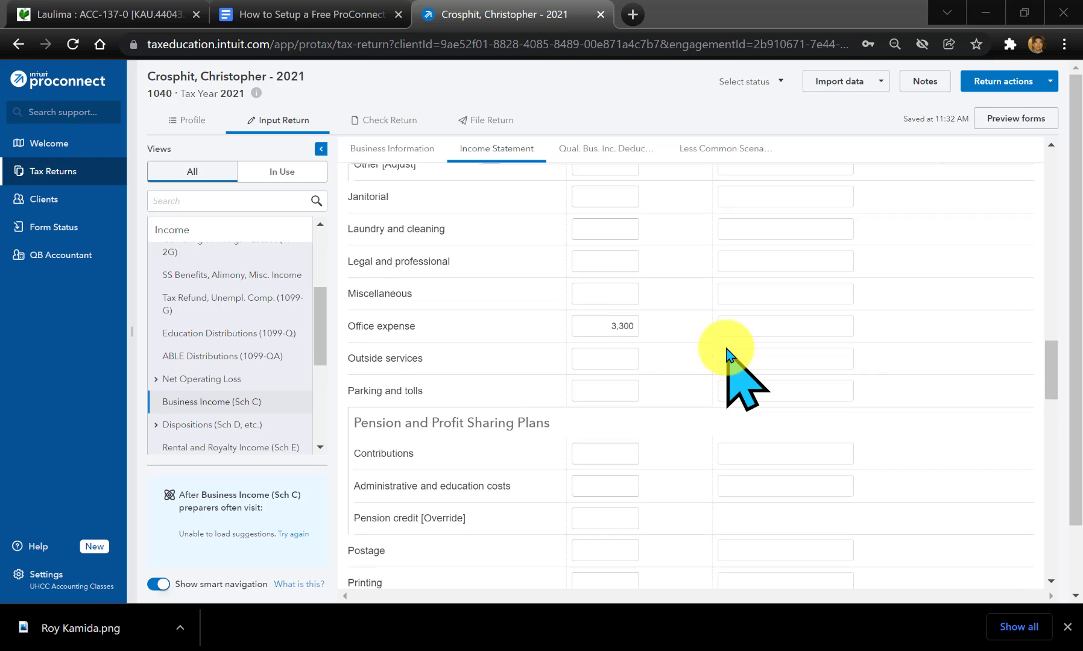
pyautogui.scroll(3, 727, 351)
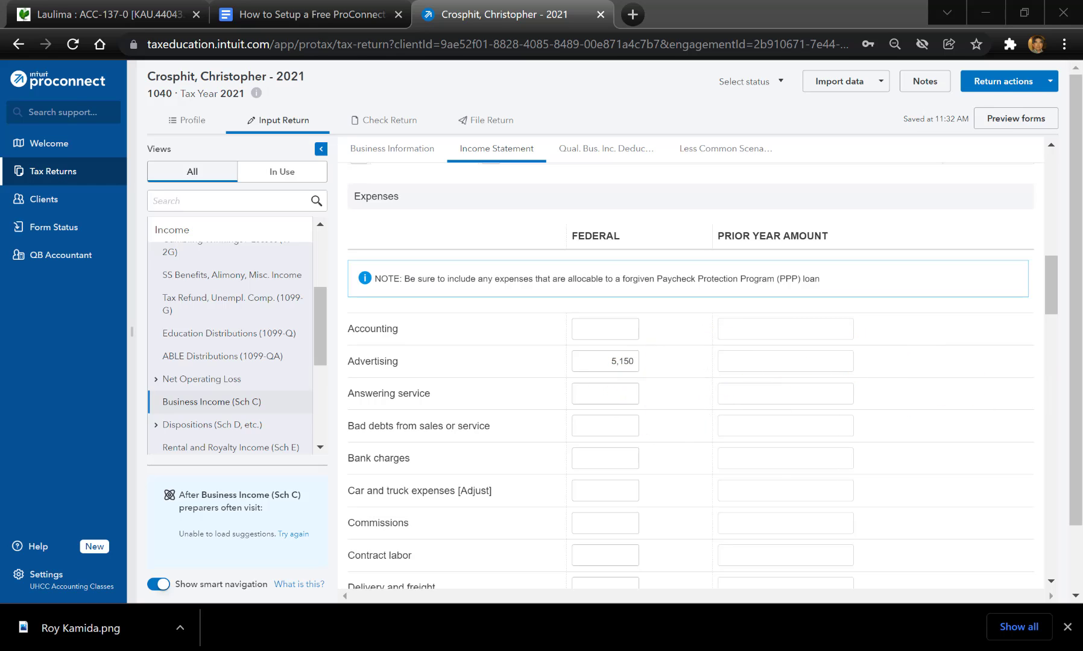
pyautogui.moveTo(1082, 345); pyautogui.dragTo(618, 148)
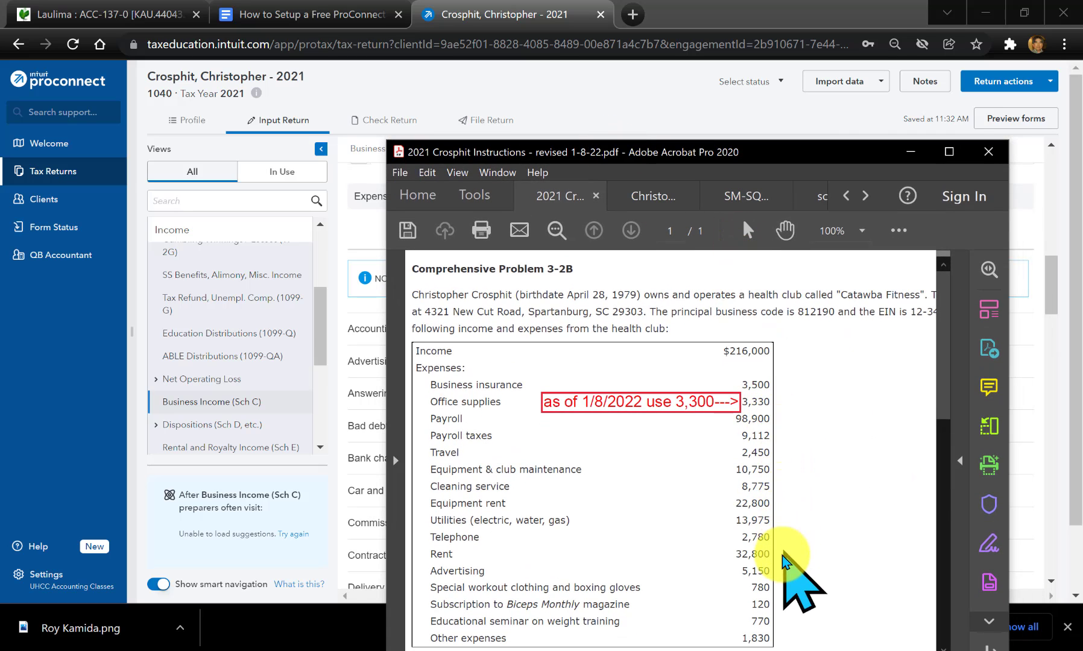
# Mark the Advertising and Business insurance amounts in the instructions PDF in red and move the PDF off the return
pyautogui.moveTo(776, 572); pyautogui.dragTo(798, 568)
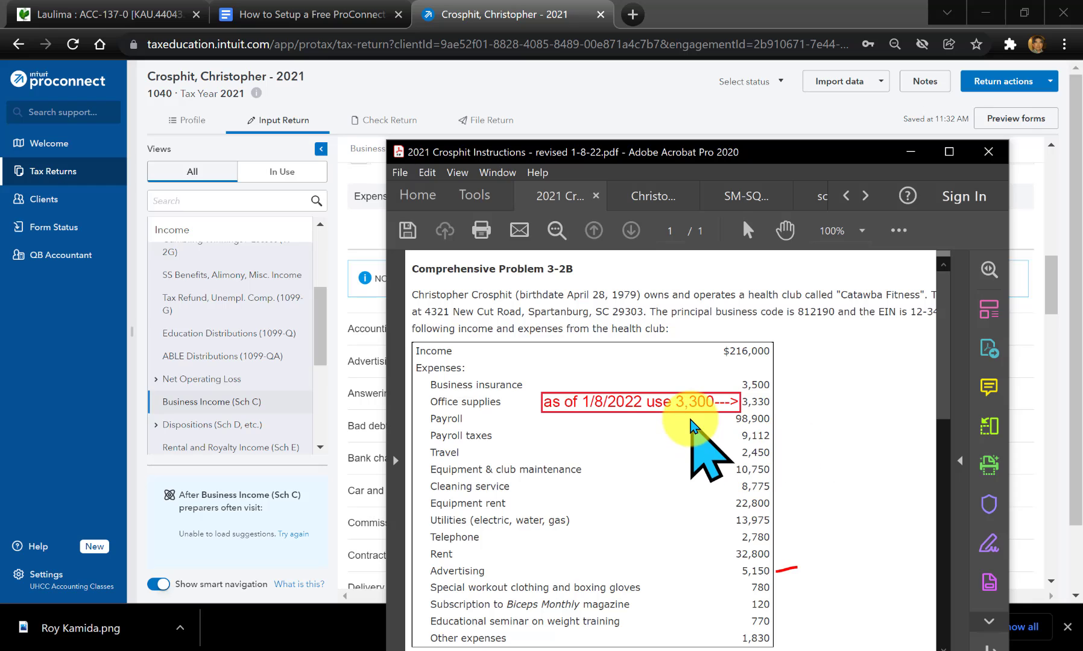
pyautogui.moveTo(702, 385); pyautogui.dragTo(726, 369)
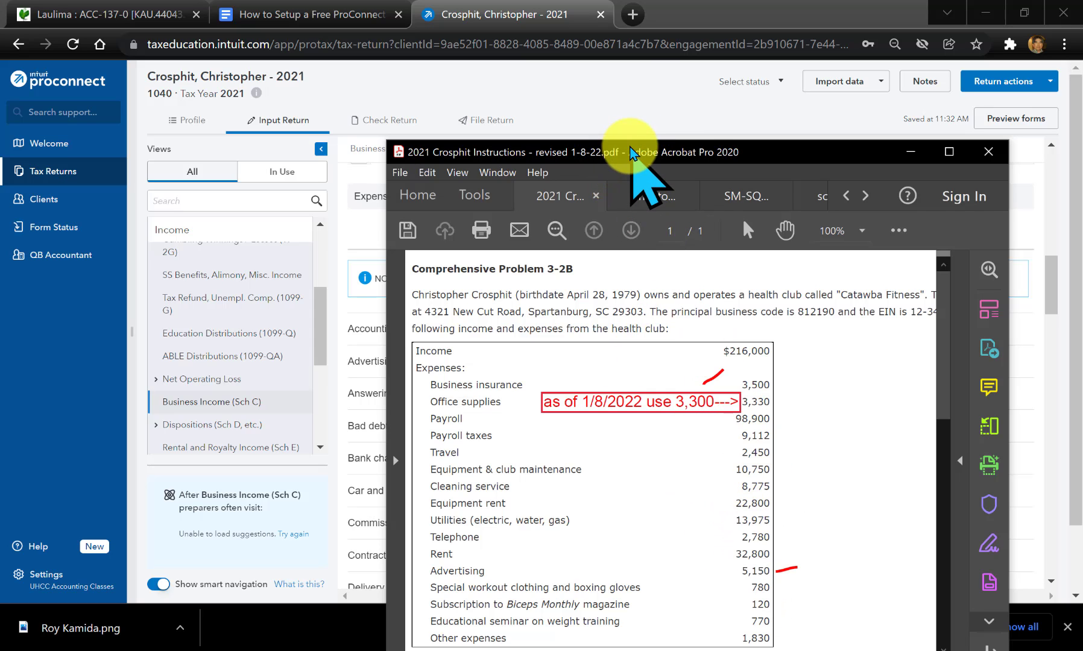
pyautogui.moveTo(631, 151); pyautogui.dragTo(1082, 353)
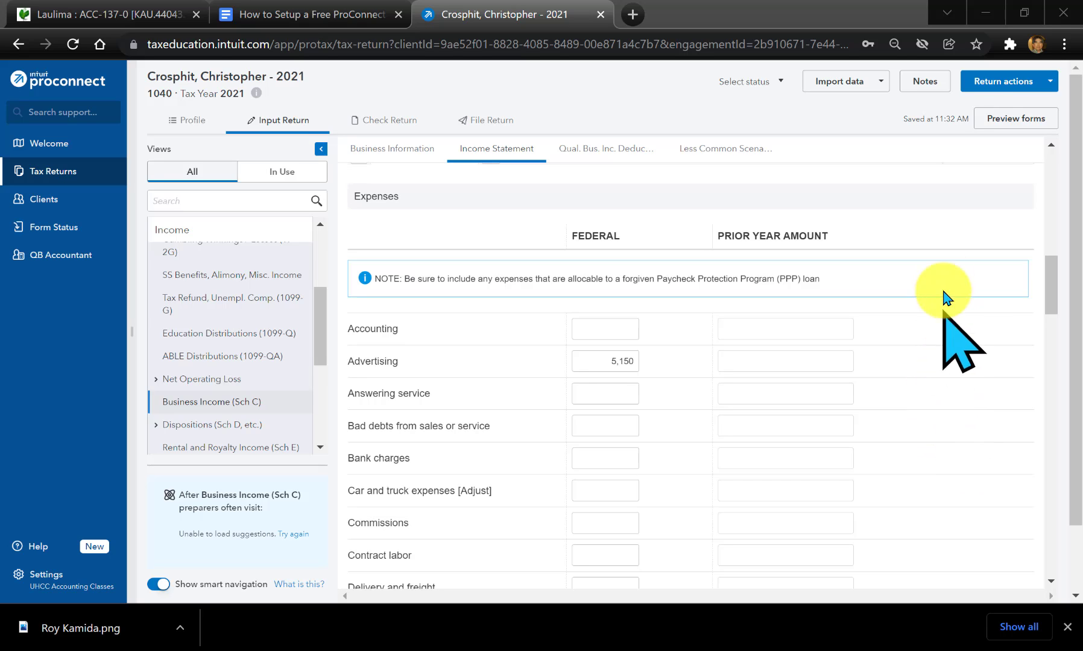
# Preview the return's forms in a maximized window and display Sch C (Health Club)
pyautogui.click(1016, 125)
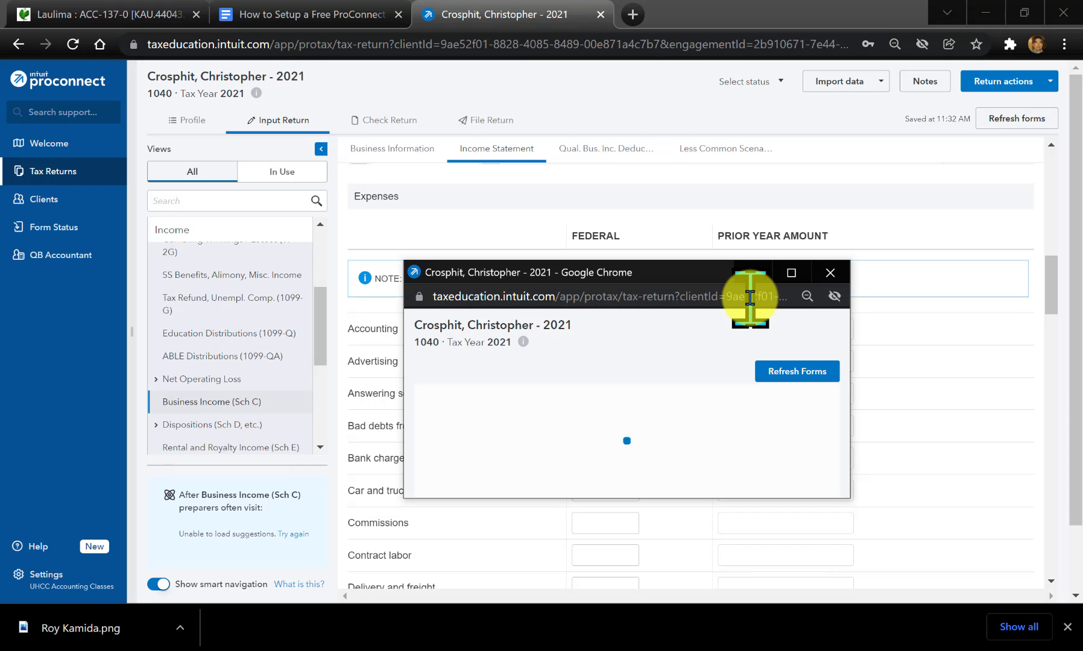
pyautogui.click(792, 273)
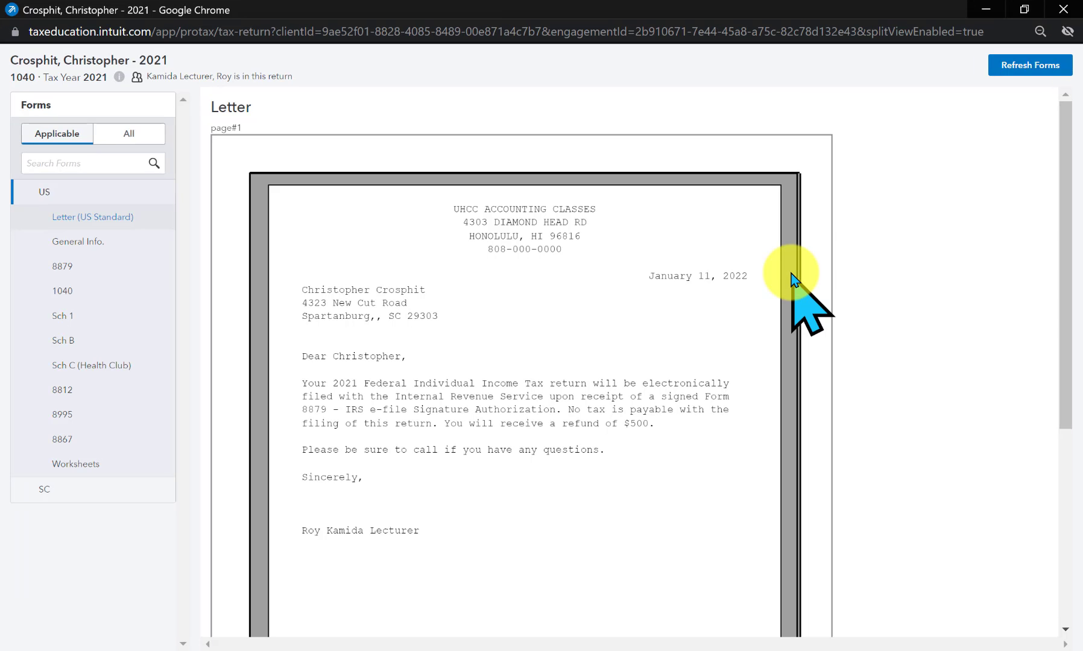
pyautogui.scroll(-5, 490, 292)
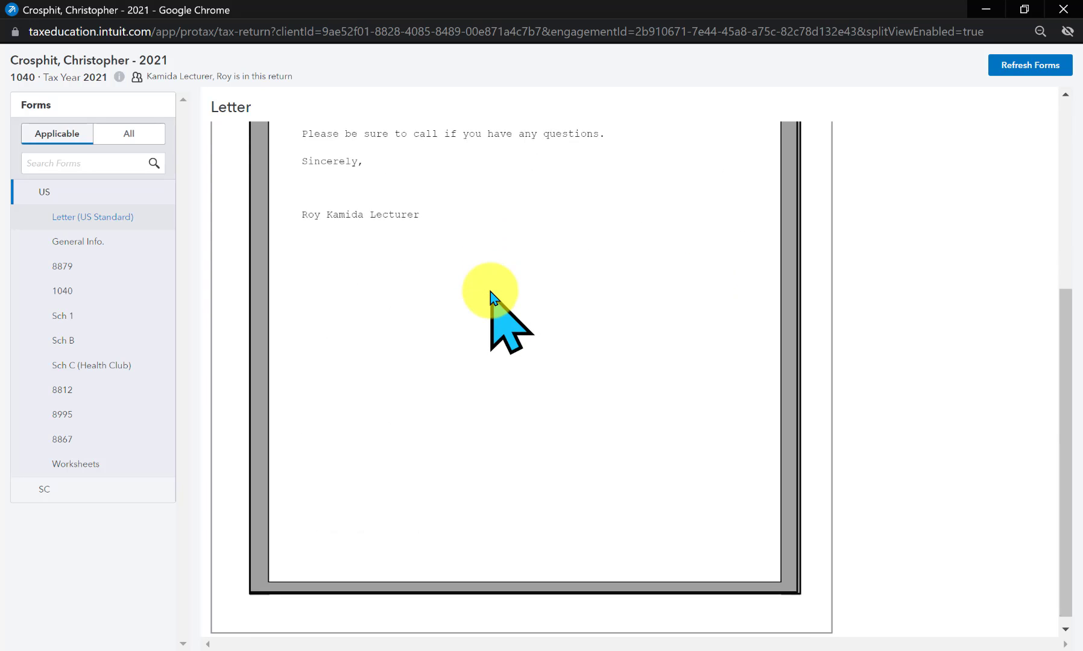
pyautogui.scroll(4, 489, 292)
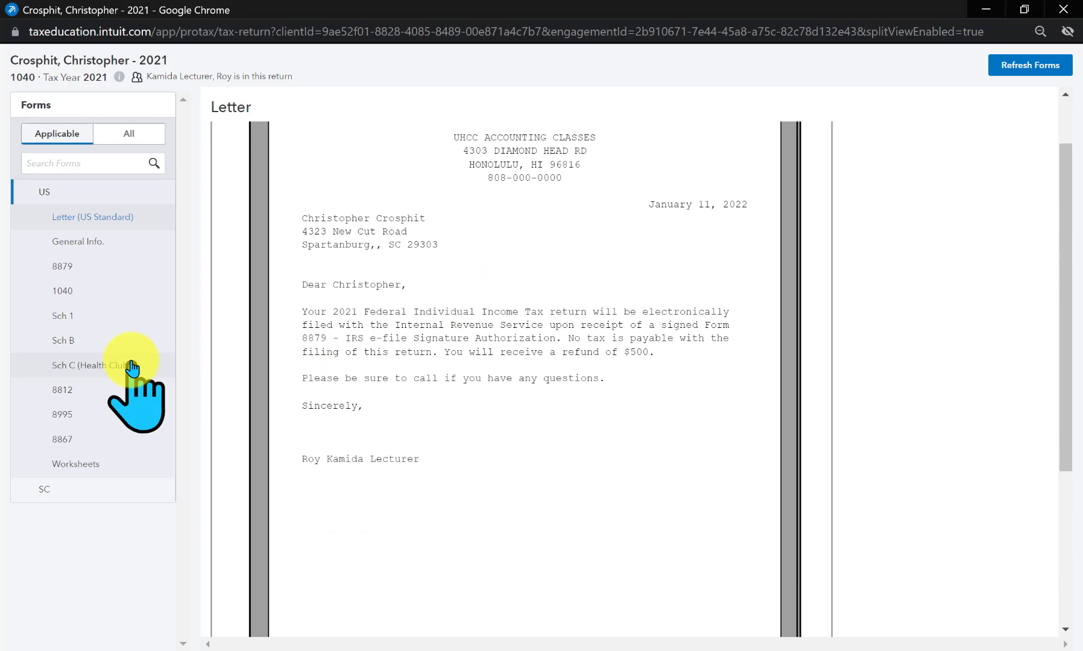
pyautogui.click(73, 374)
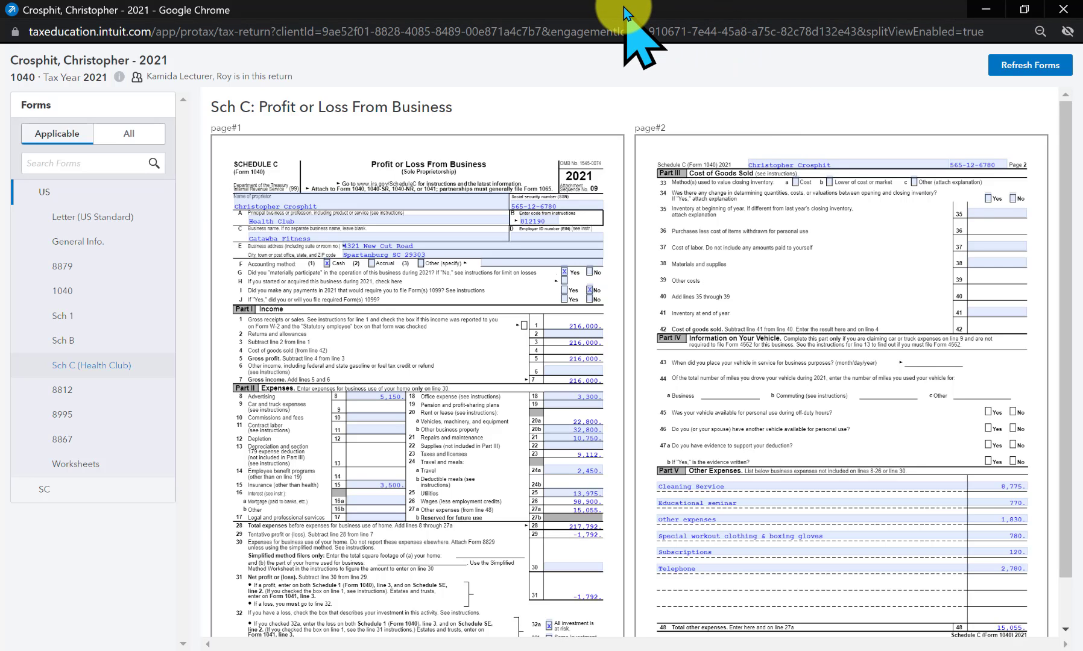
# Move the forms preview aside and review the entered Schedule C expenses, including the itemized Other expenses list
pyautogui.moveTo(627, 12); pyautogui.dragTo(1082, 183)
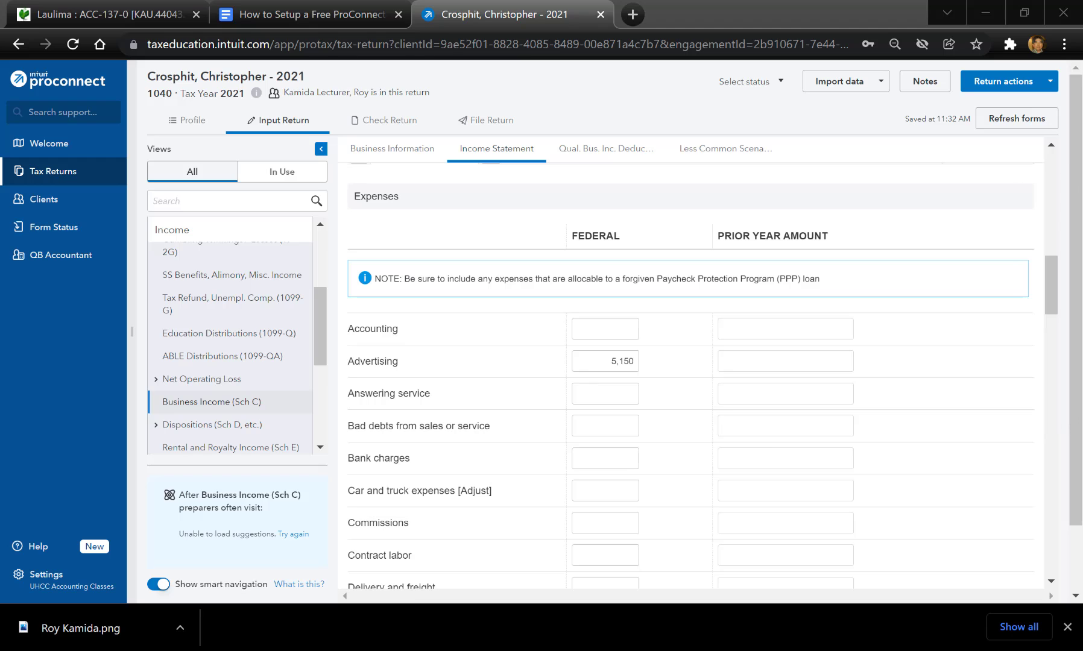
pyautogui.scroll(-10, 818, 431)
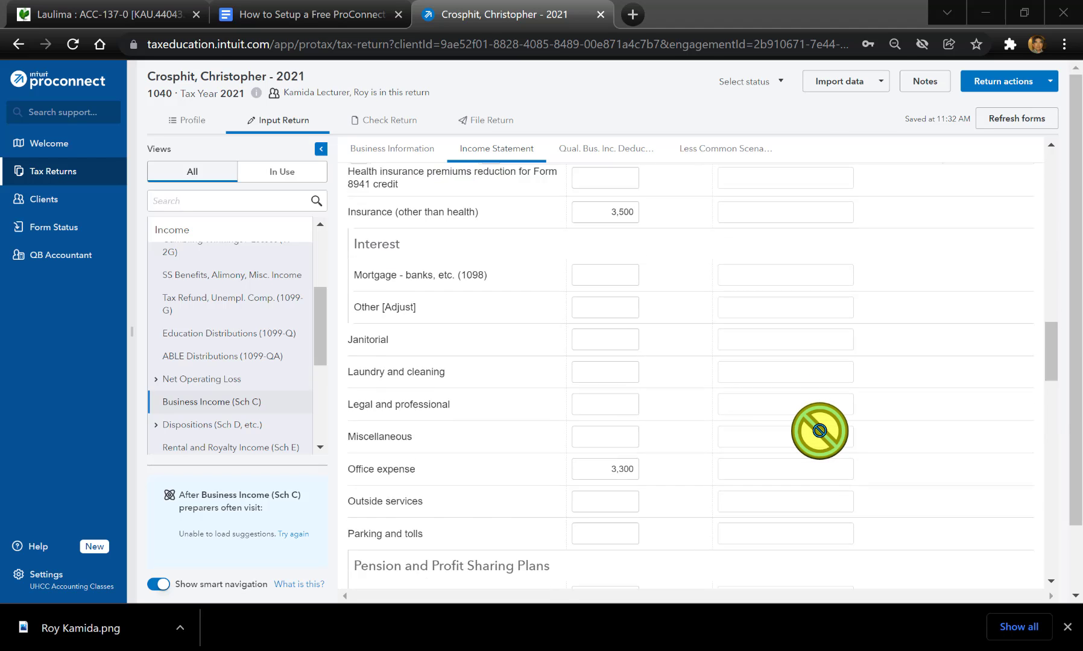
pyautogui.scroll(-14, 819, 431)
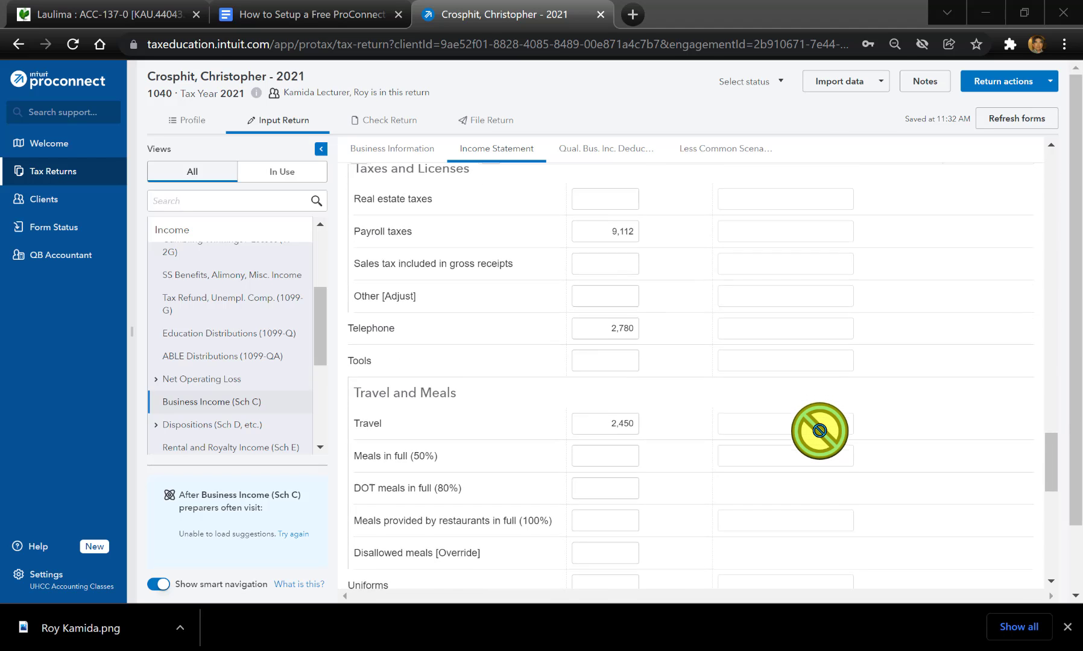
pyautogui.scroll(-3, 819, 431)
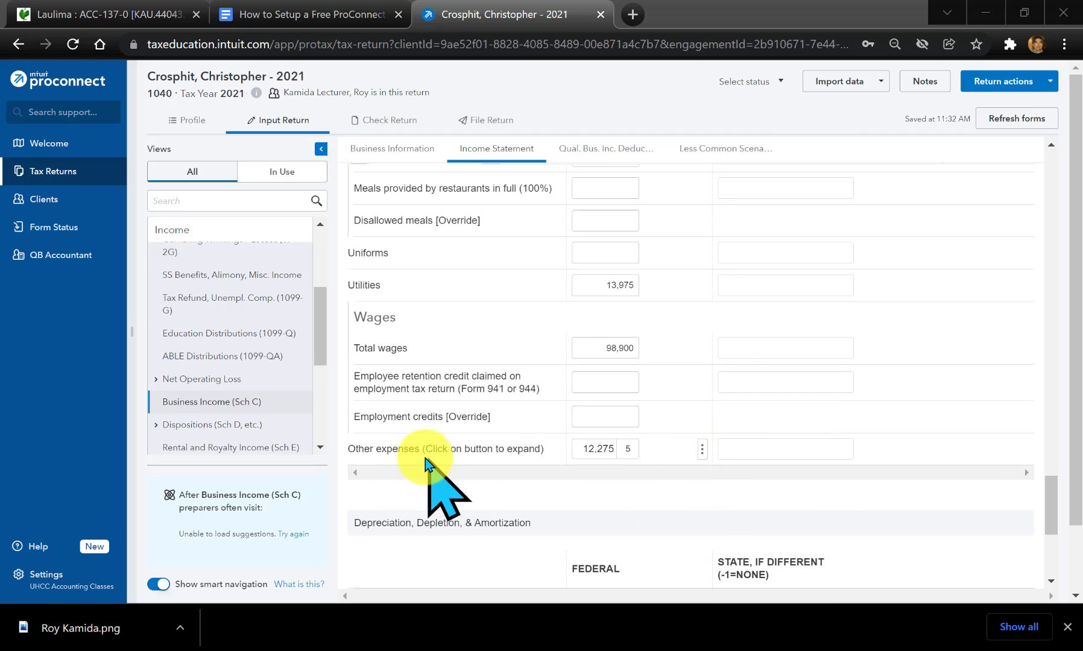
pyautogui.click(626, 451)
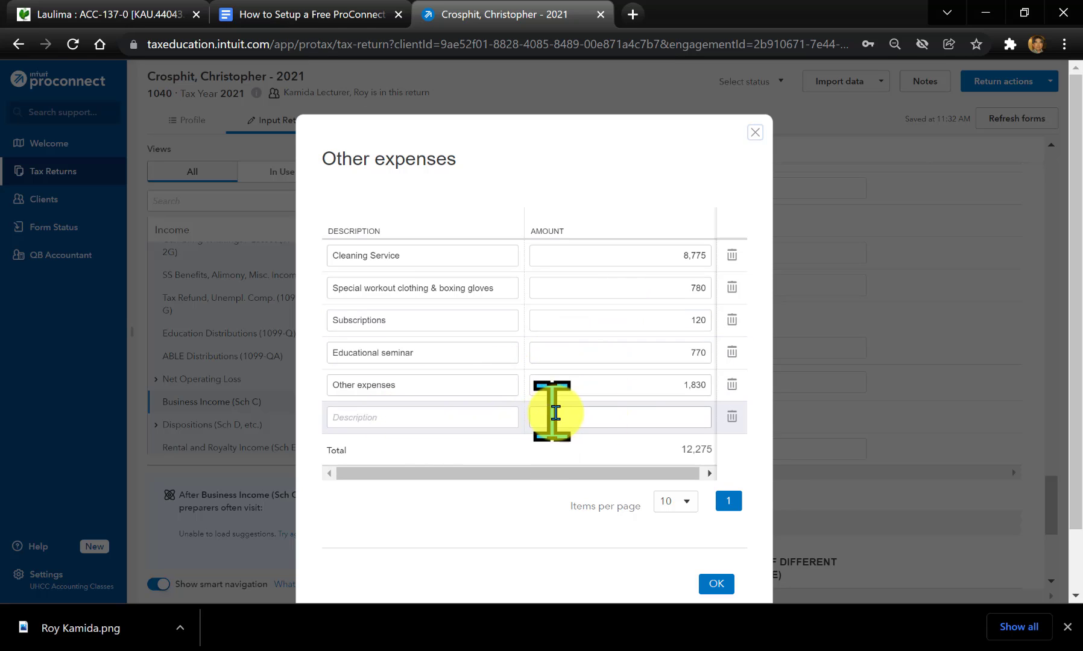
pyautogui.click(715, 586)
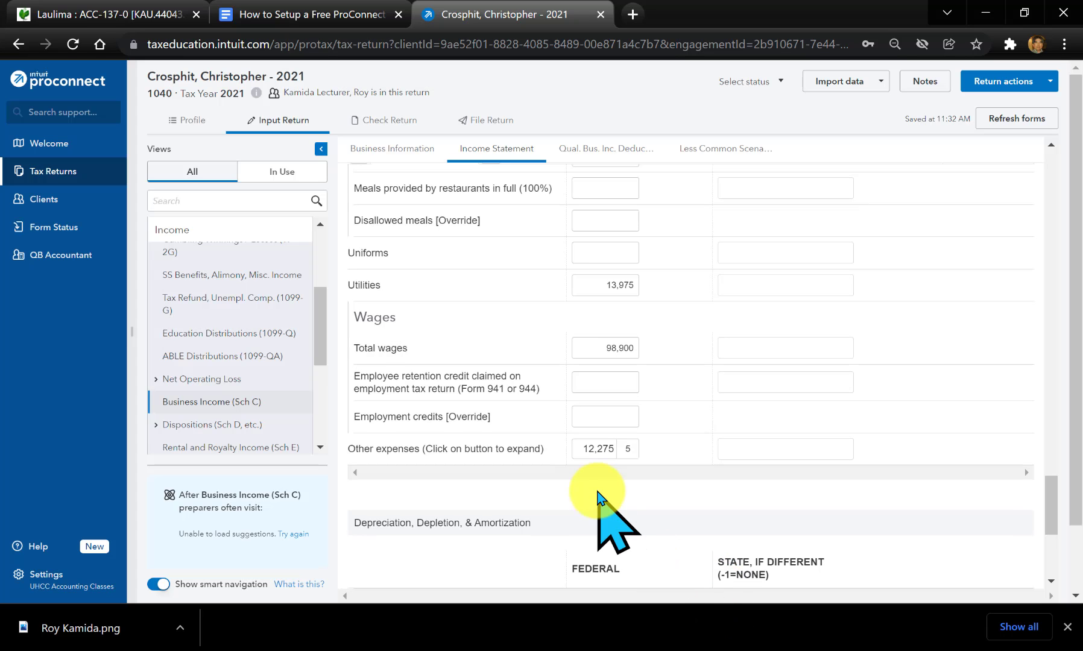
pyautogui.scroll(1, 597, 492)
pyautogui.scroll(1, 597, 493)
pyautogui.scroll(2, 598, 493)
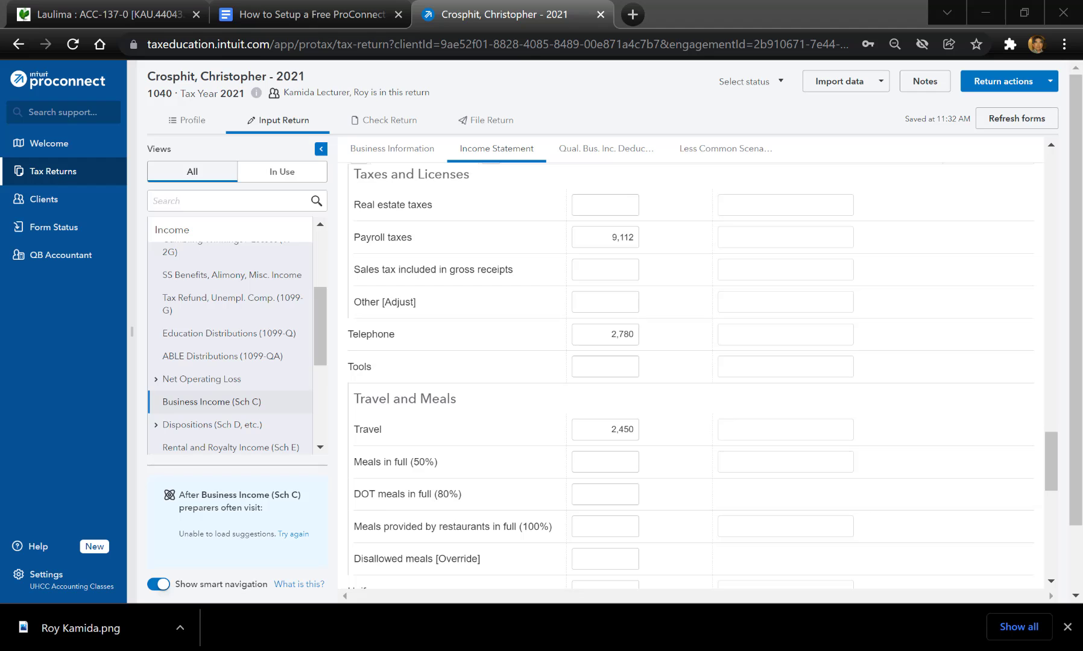
# Bring the instructions PDF back in Adobe Acrobat, underline the 171 square feet office size, and widen the window to show full lines
pyautogui.moveTo(1082, 361); pyautogui.dragTo(740, 72)
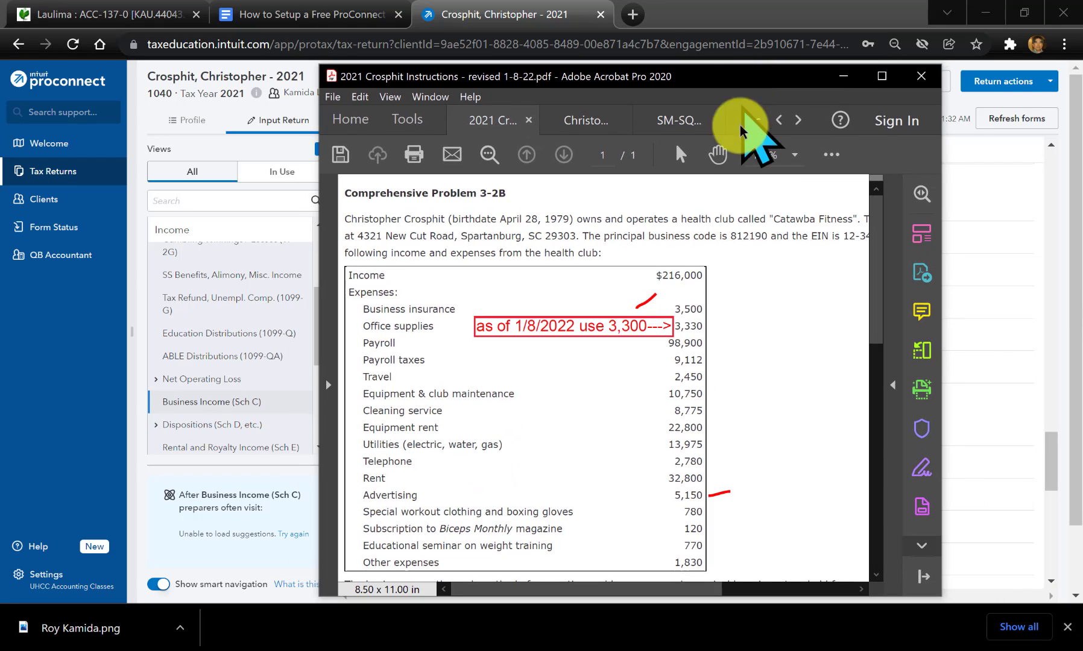
pyautogui.scroll(-1, 727, 319)
pyautogui.scroll(-7, 727, 320)
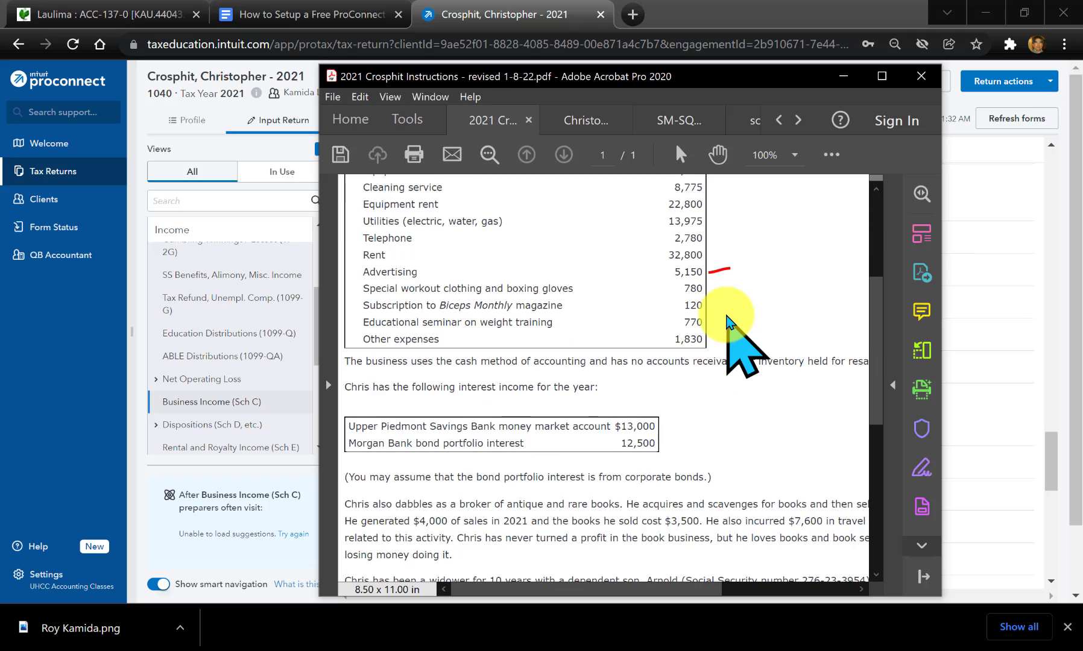
pyautogui.scroll(-3, 726, 320)
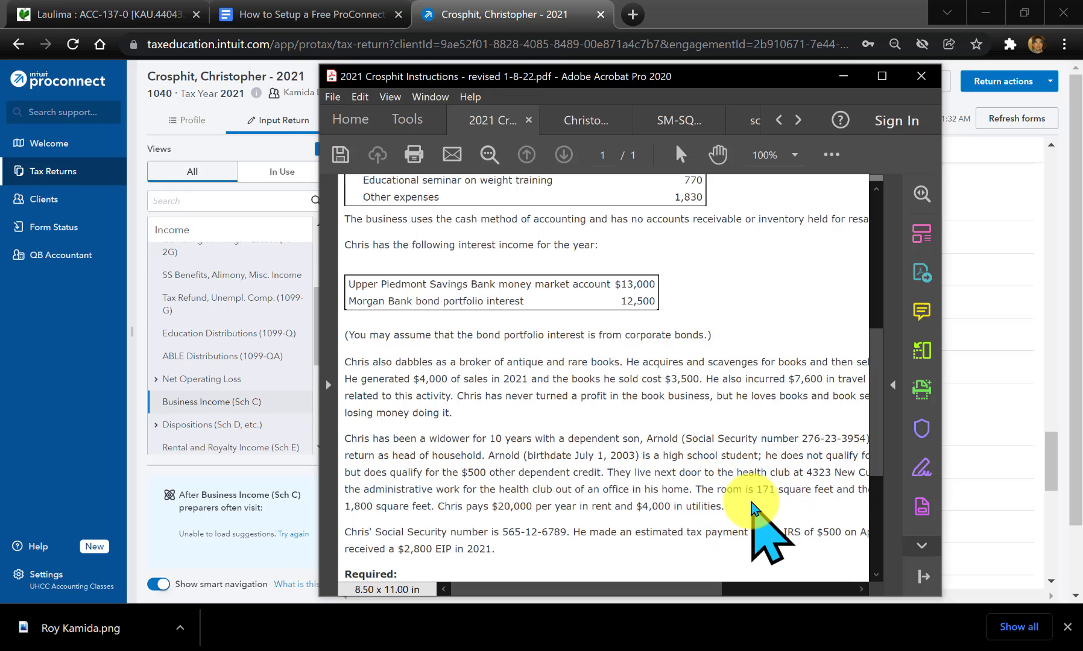
pyautogui.moveTo(758, 497); pyautogui.dragTo(778, 500)
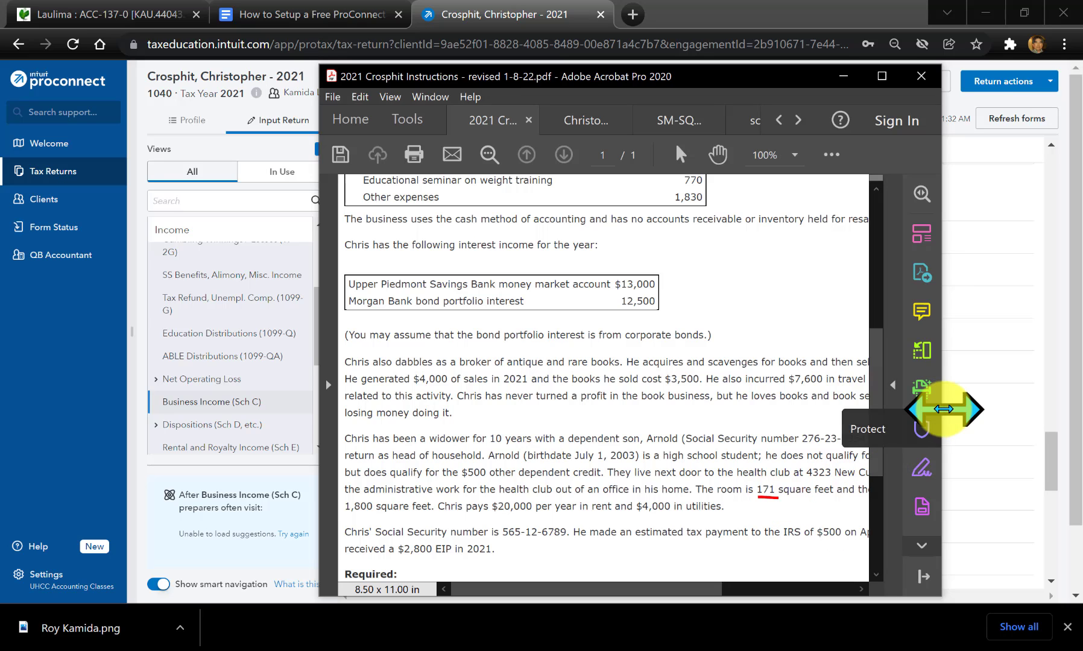
pyautogui.moveTo(942, 409); pyautogui.dragTo(1055, 412)
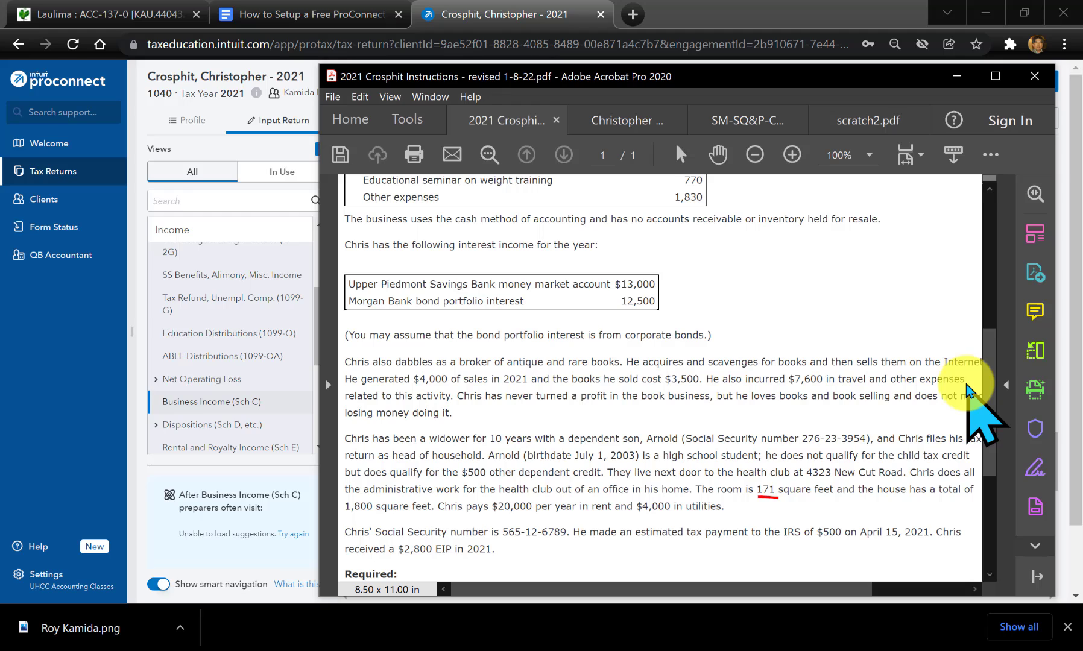
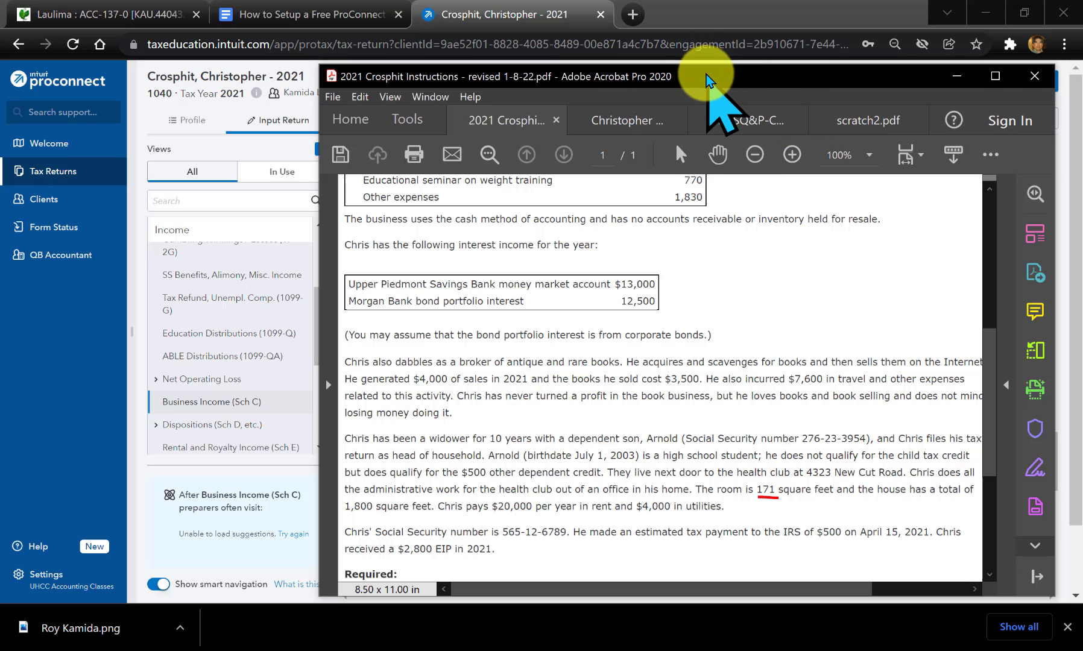
# Swap the PDF for the maximized forms preview and examine Schedule C lines 28 to 31 at 90% zoom
pyautogui.moveTo(708, 74); pyautogui.dragTo(431, 104)
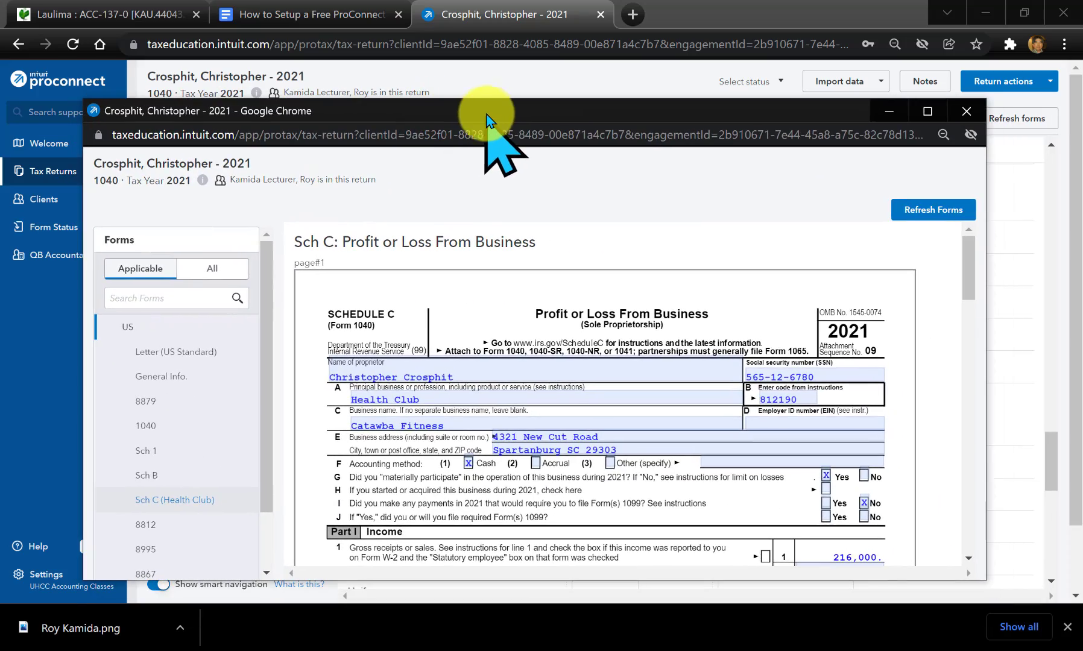
pyautogui.doubleClick(492, 109)
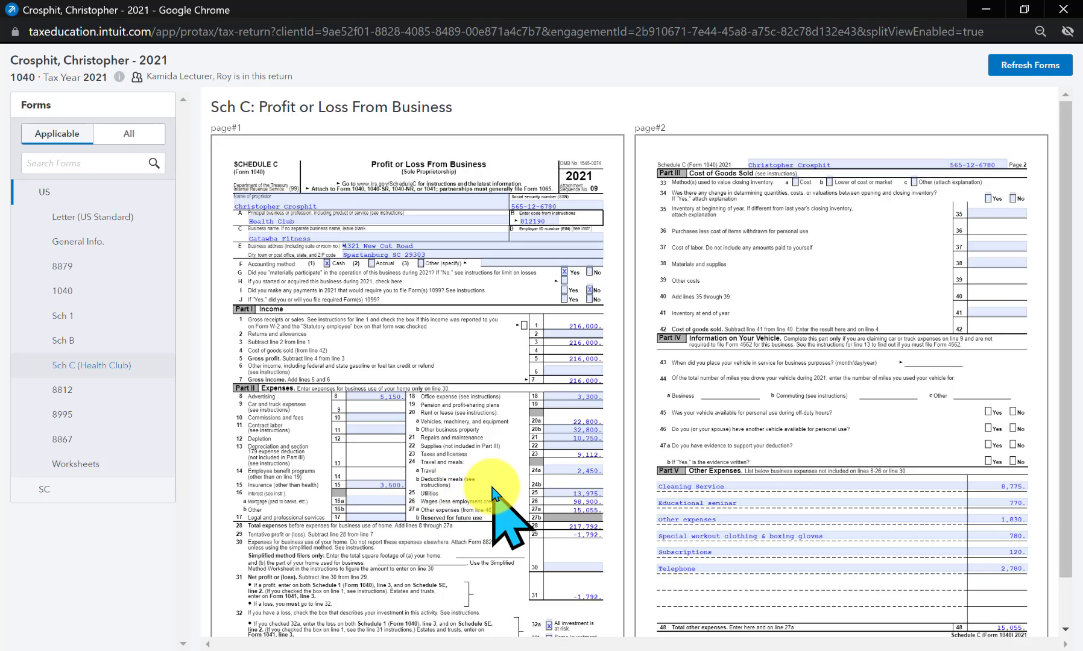
pyautogui.hotkey('ctrl', '+')
pyautogui.hotkey('ctrl', '+')
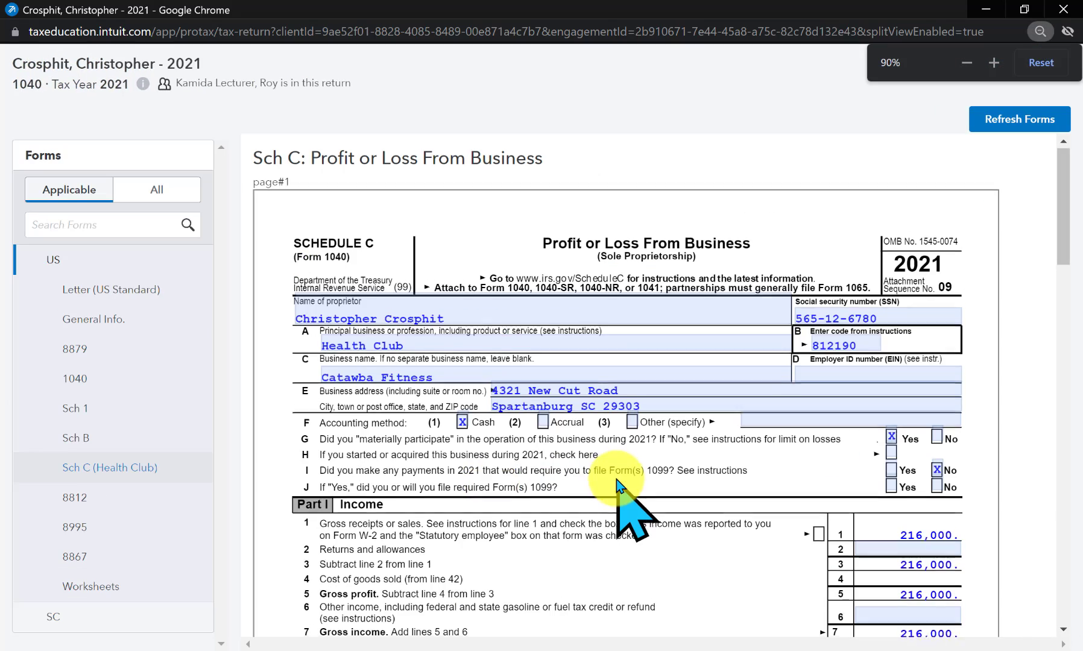
pyautogui.scroll(-1, 618, 489)
pyautogui.scroll(-7, 618, 488)
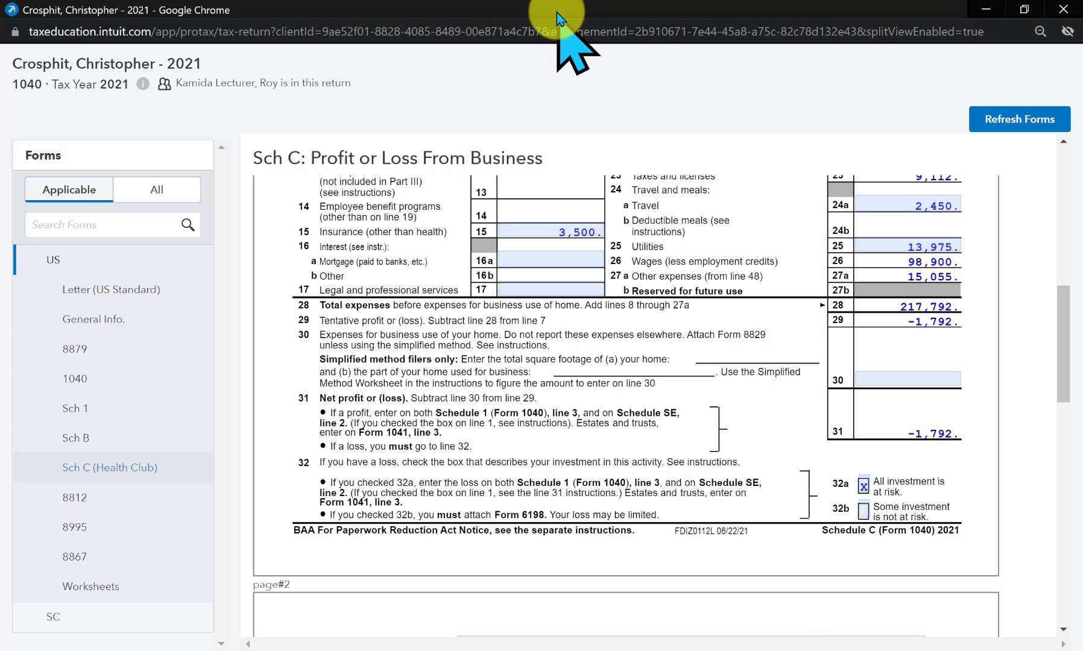
# Return to the return inputs, search for 8829, and open the Business Use of Home (8829) section under Deductions
pyautogui.moveTo(557, 12); pyautogui.dragTo(1082, 205)
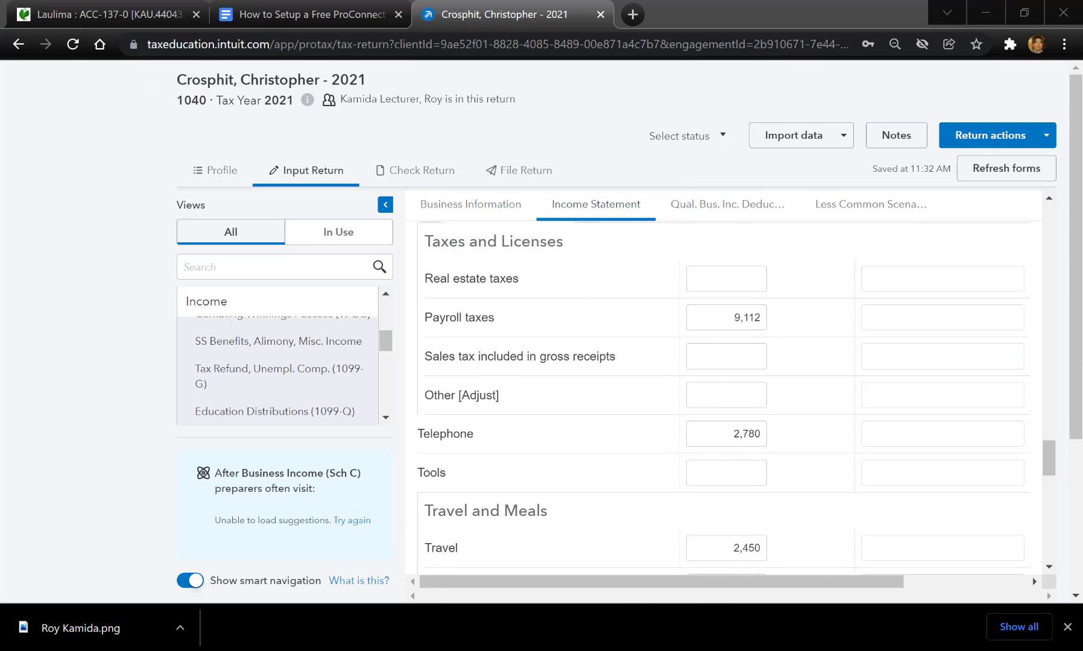
pyautogui.scroll(-1, 288, 384)
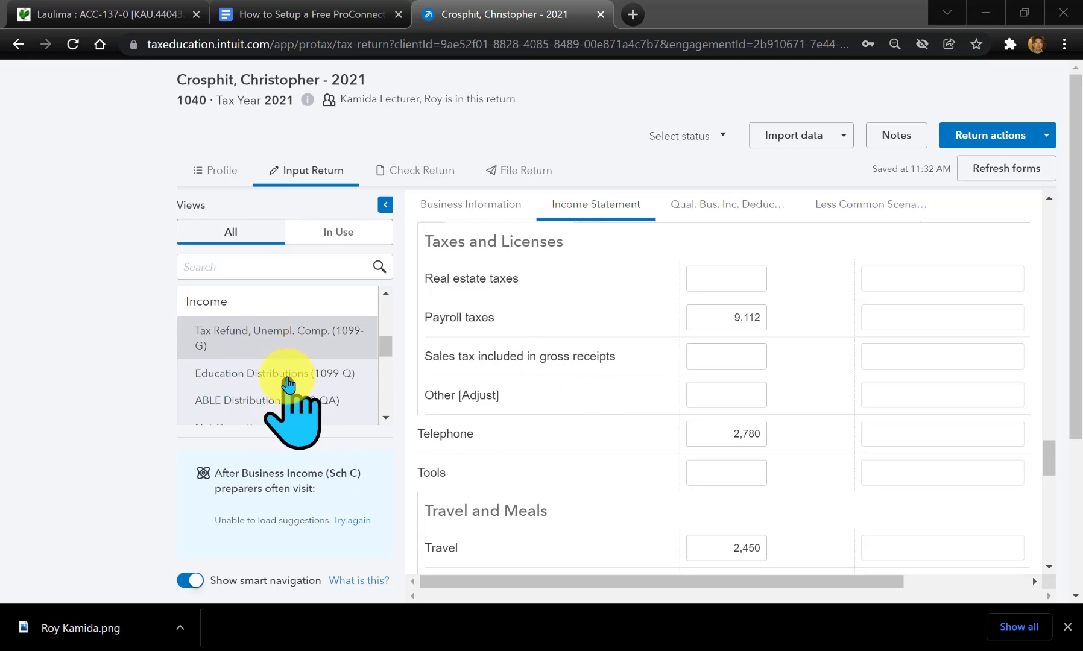
pyautogui.scroll(-6, 288, 384)
pyautogui.scroll(3, 288, 384)
pyautogui.scroll(-2, 288, 384)
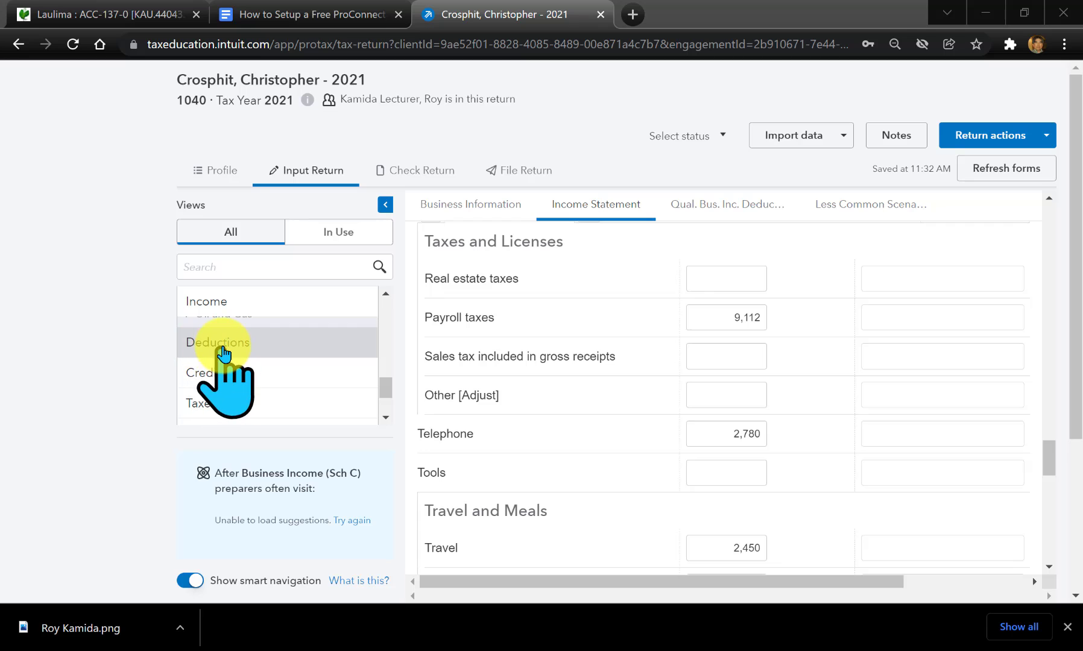
pyautogui.click(286, 267)
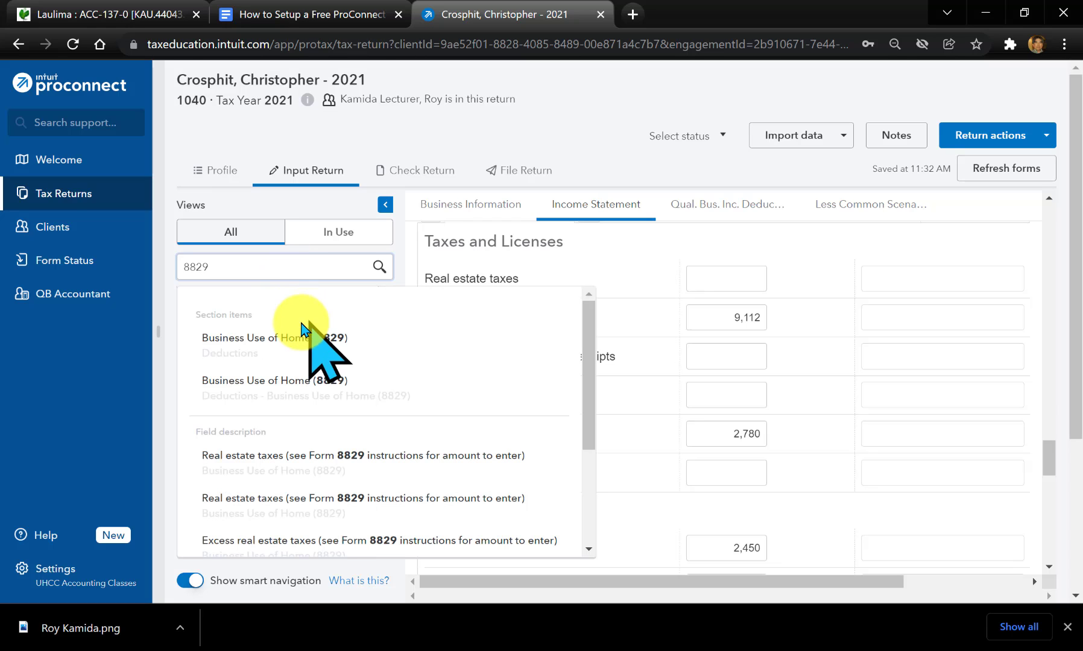
pyautogui.scroll(-1, 331, 410)
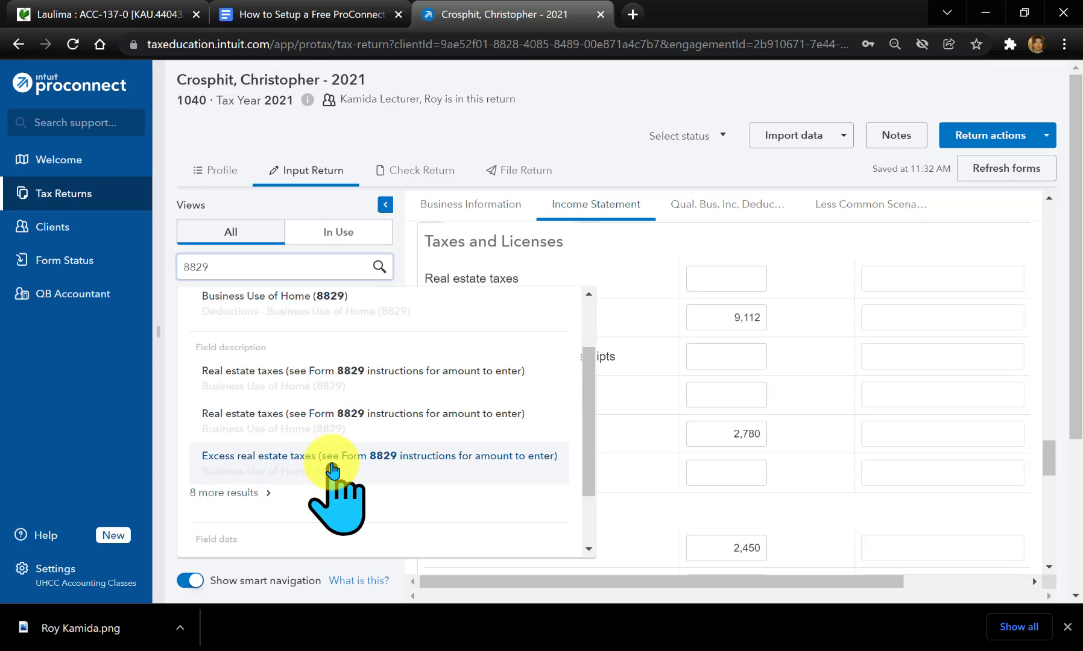
pyautogui.scroll(1, 332, 466)
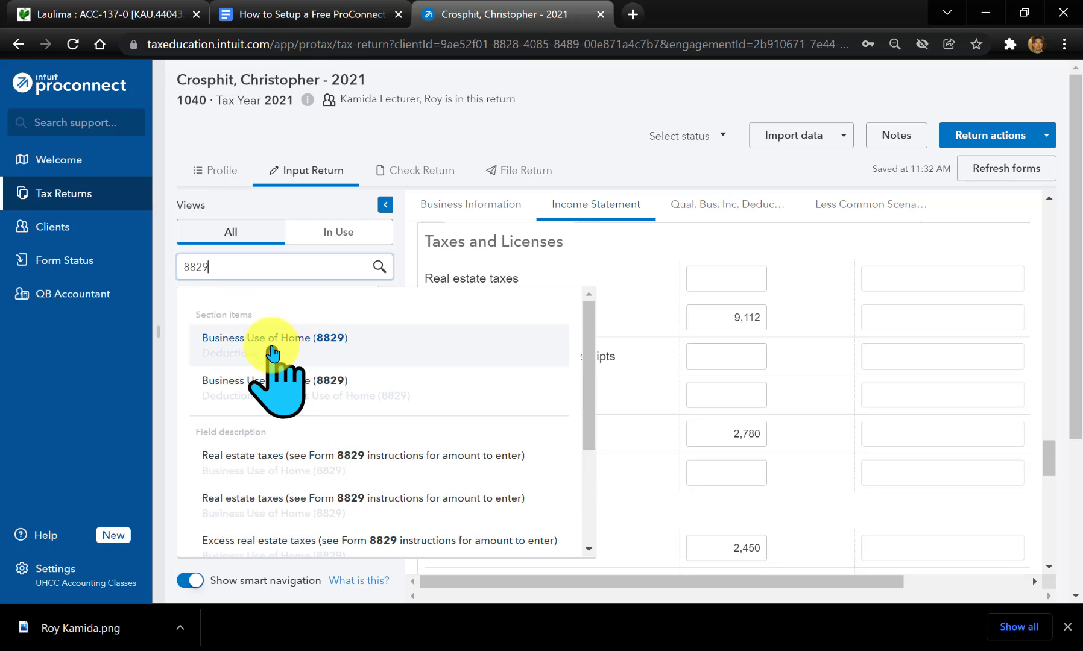
pyautogui.click(273, 351)
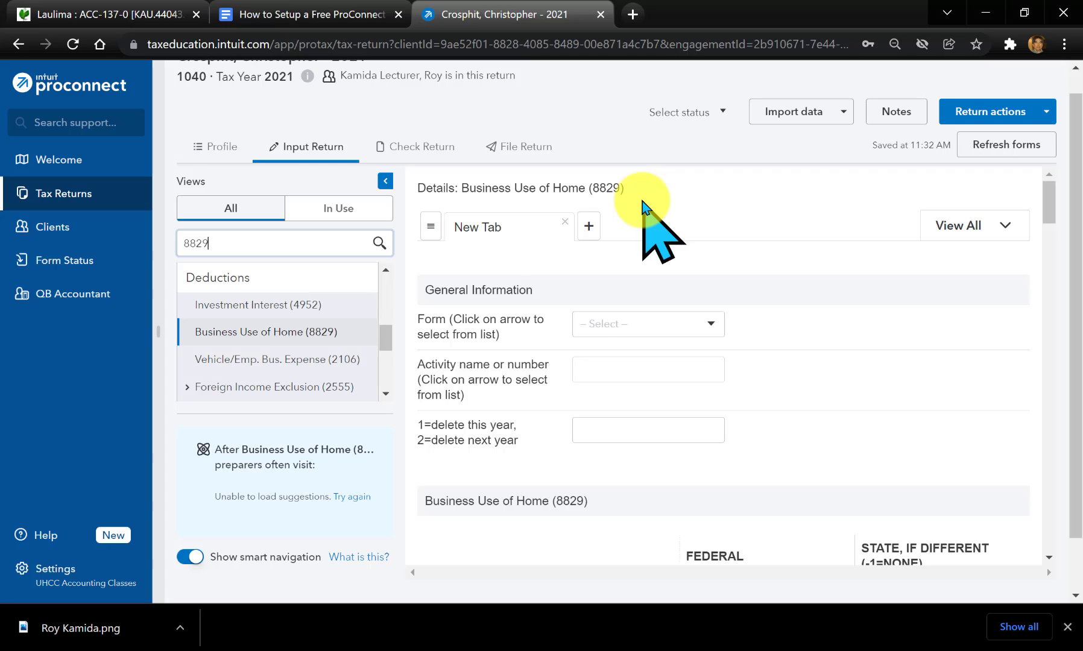
# Link the Form 8829 entry to Schedule C and assign it to the Health Club activity
pyautogui.click(709, 328)
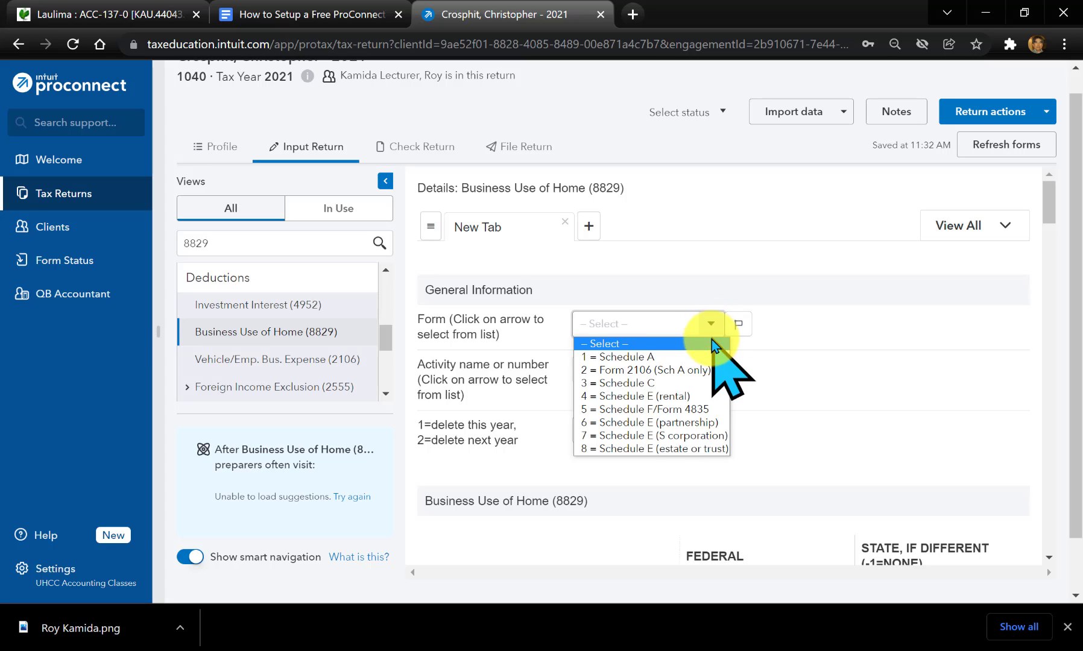
pyautogui.click(677, 384)
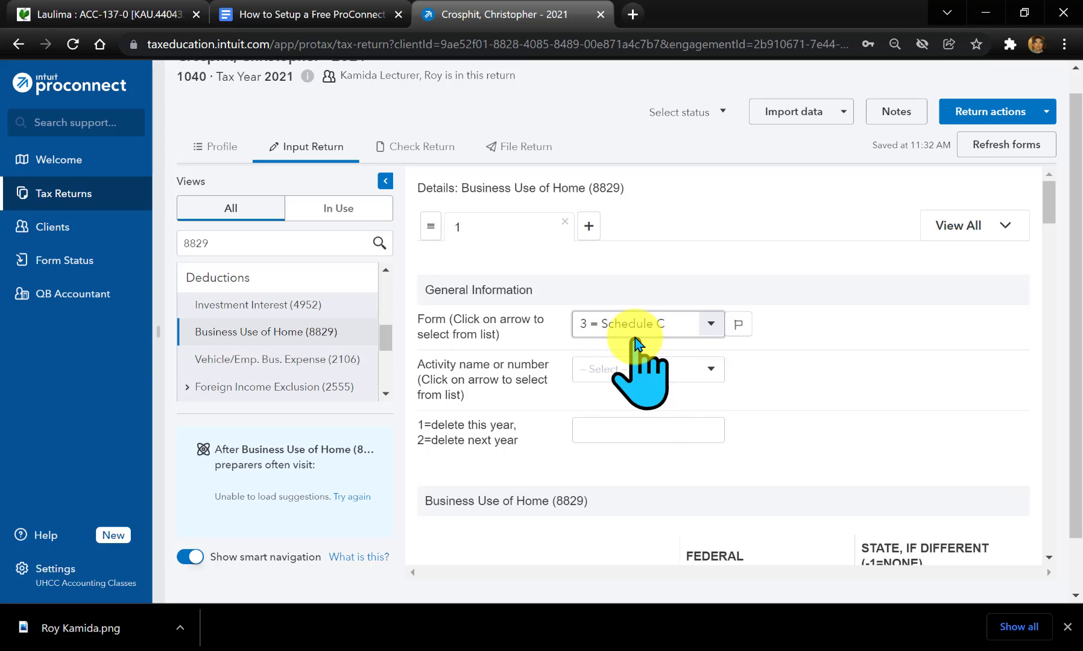
pyautogui.click(711, 370)
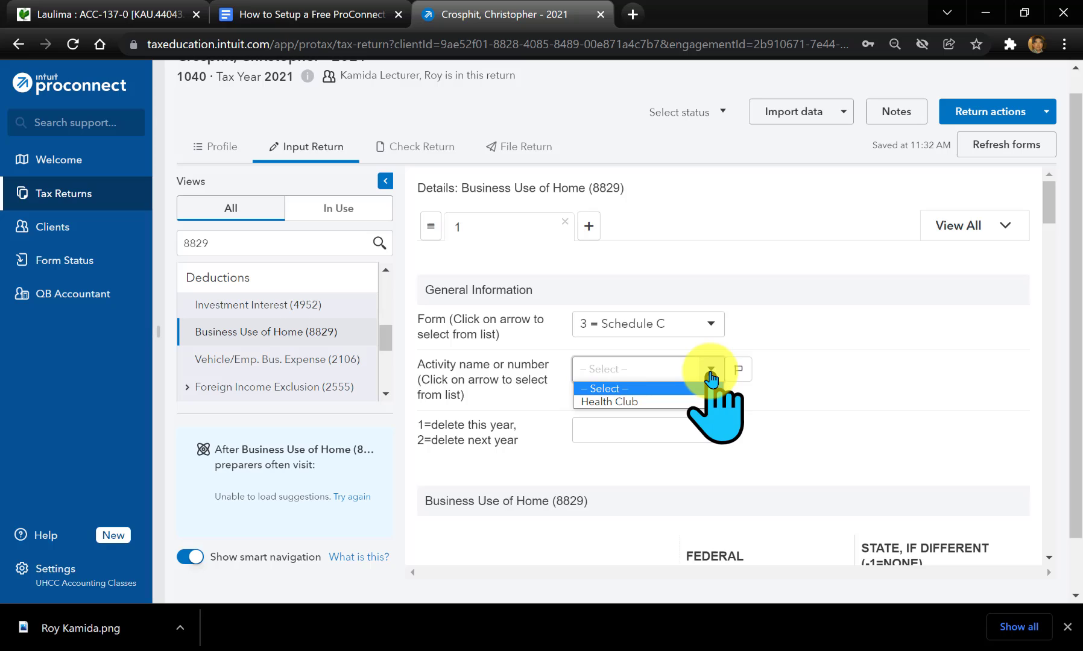
pyautogui.click(653, 412)
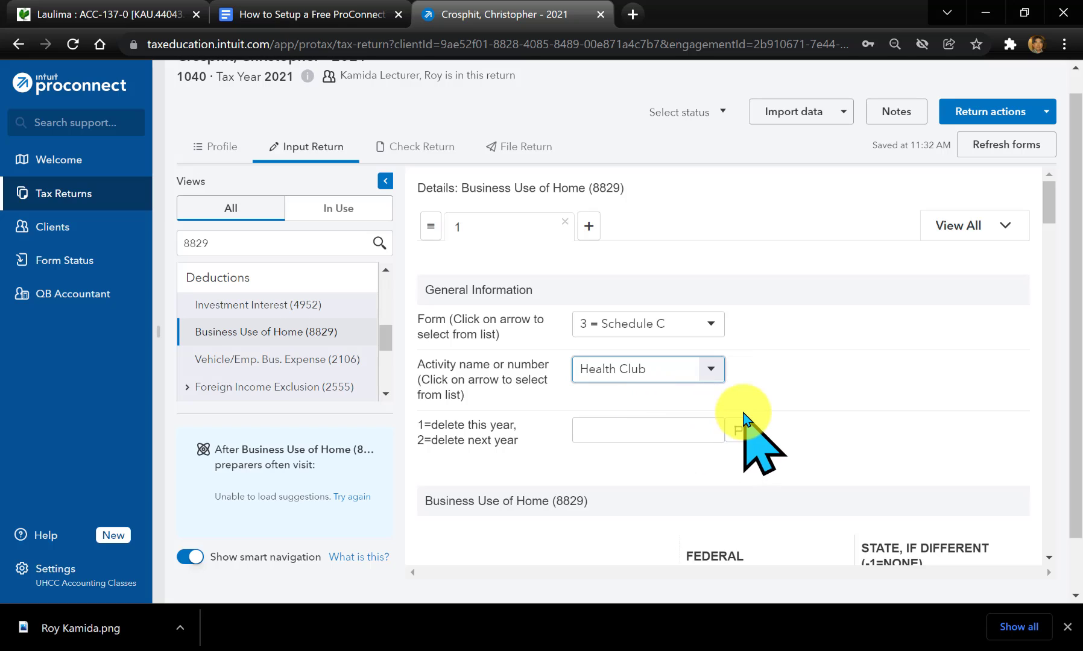
# Enter a business use area of 171 sq. ft. and a total home area of 1,800 sq. ft. for Form 8829
pyautogui.scroll(-5, 778, 416)
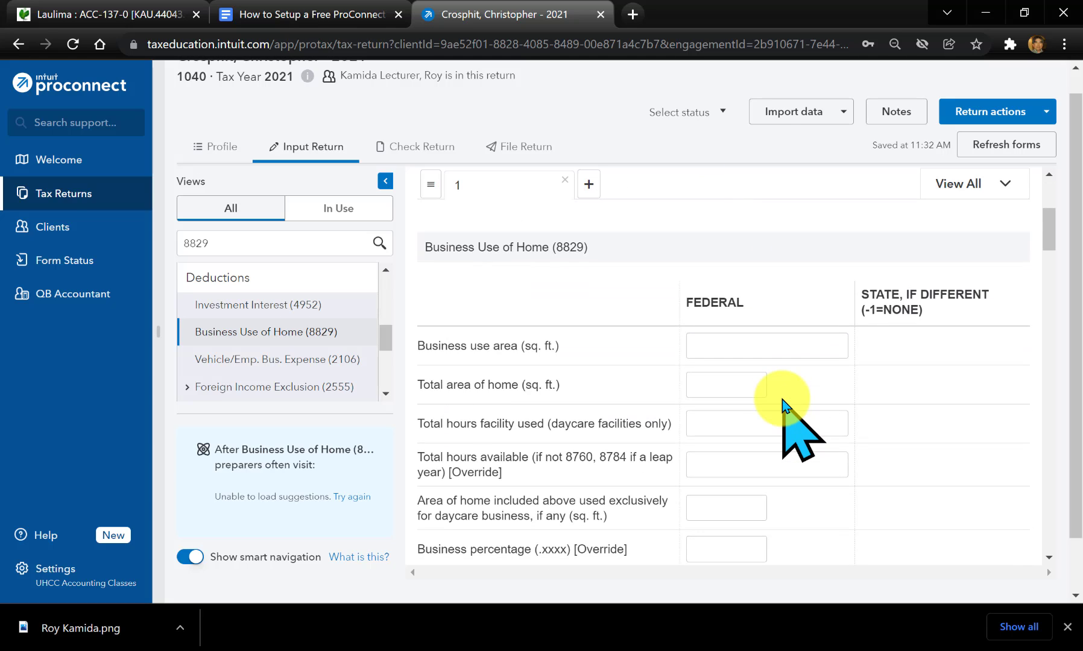
pyautogui.click(774, 342)
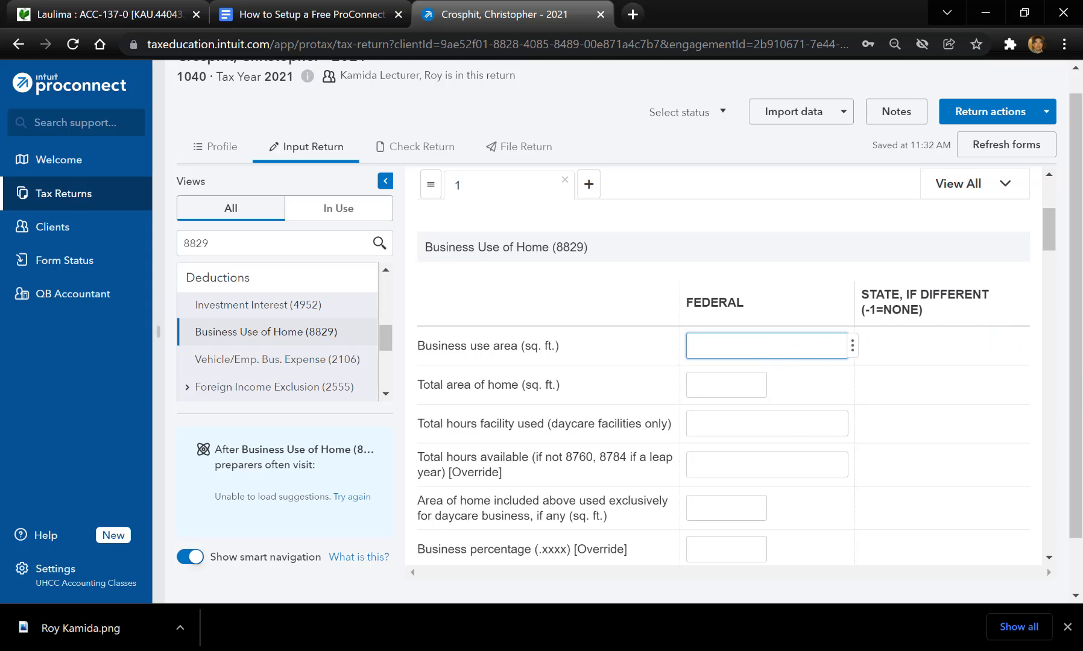
pyautogui.hotkey('alt', 'Tab')
pyautogui.write('1')
pyautogui.press('Tab')
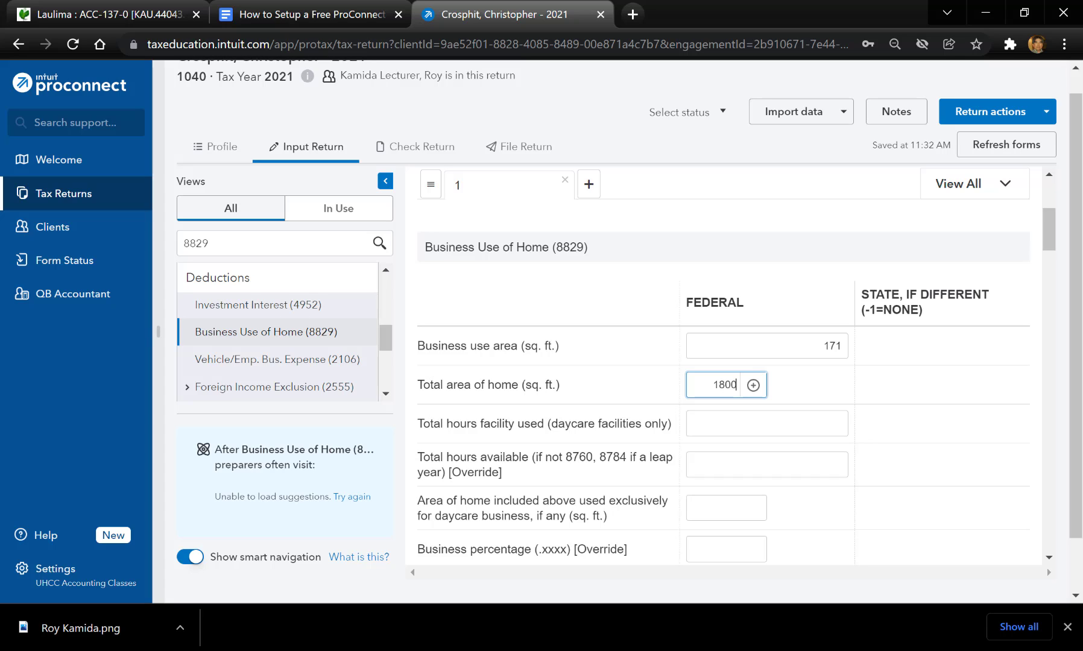
pyautogui.press('Tab')
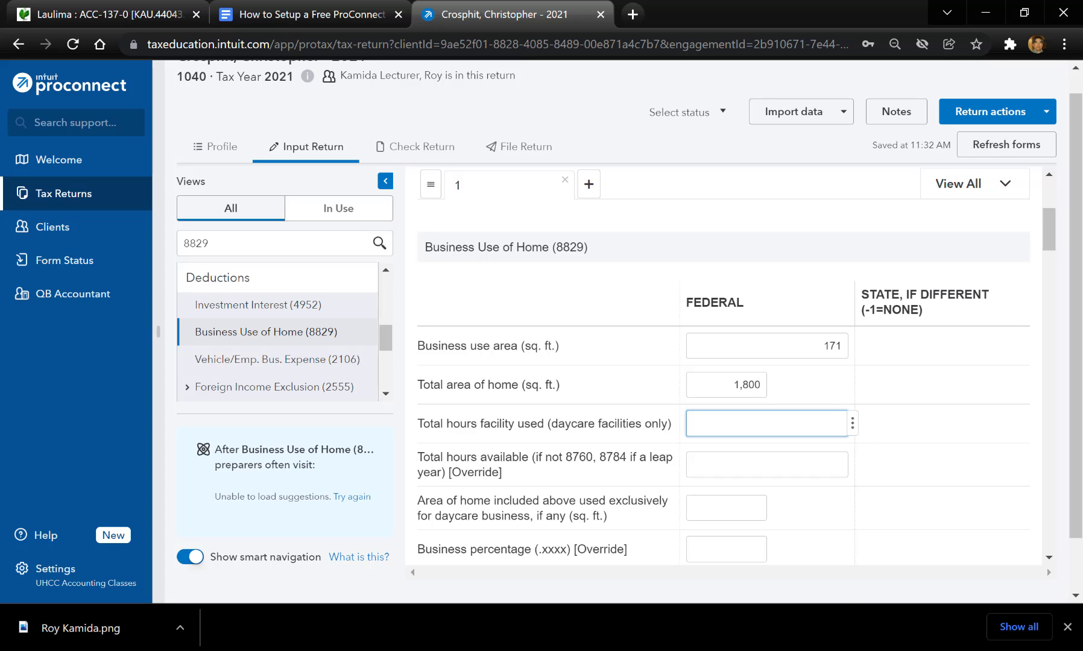
# Enter the home's indirect expenses for Form 8829: rent 20,000 and utilities 4,000
pyautogui.scroll(-1, 639, 449)
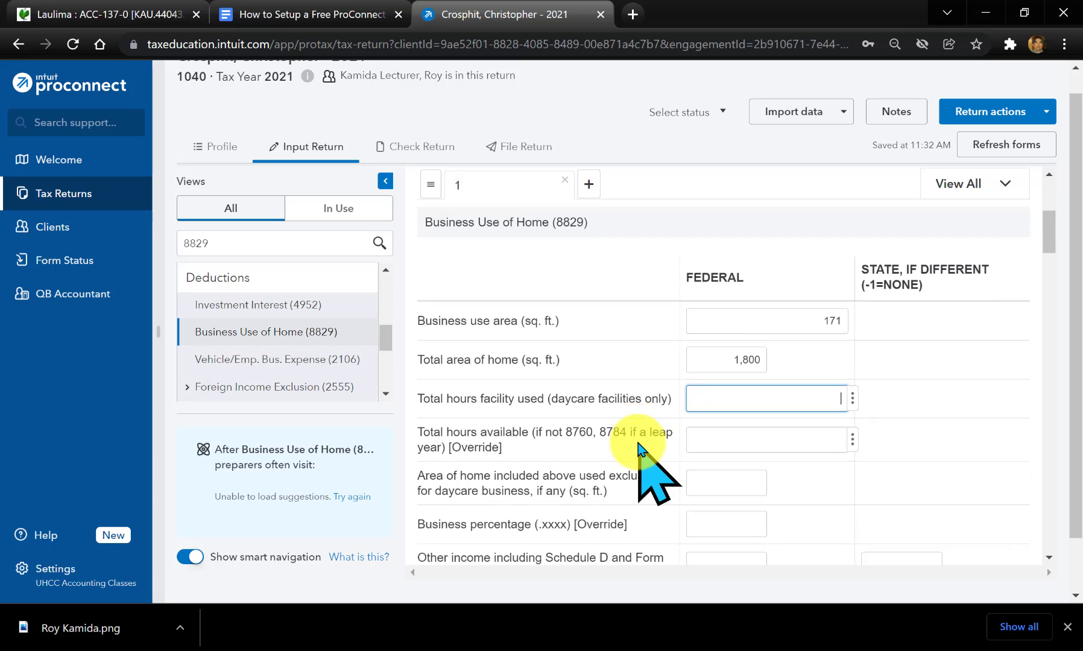
pyautogui.scroll(-8, 639, 449)
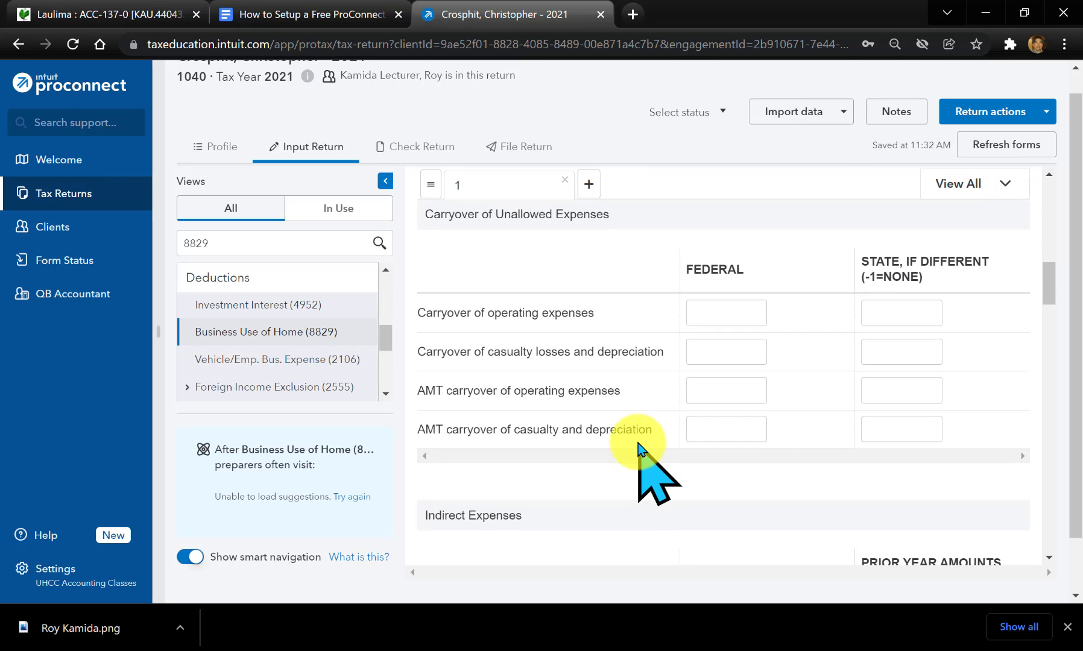
pyautogui.scroll(-6, 640, 449)
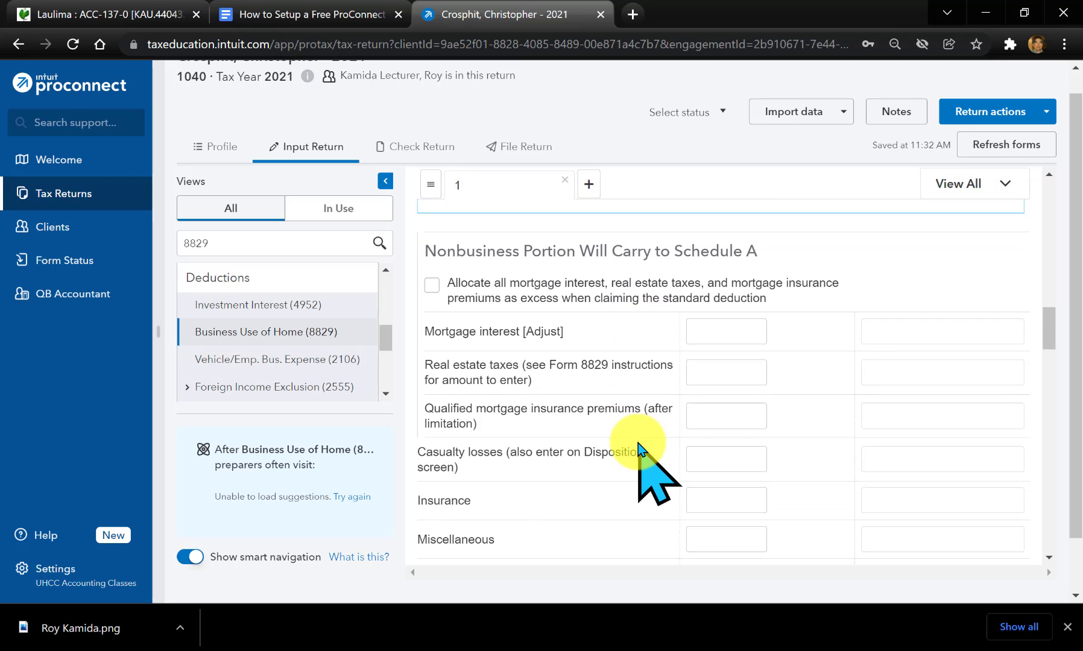
pyautogui.scroll(-3, 639, 450)
pyautogui.scroll(-3, 639, 449)
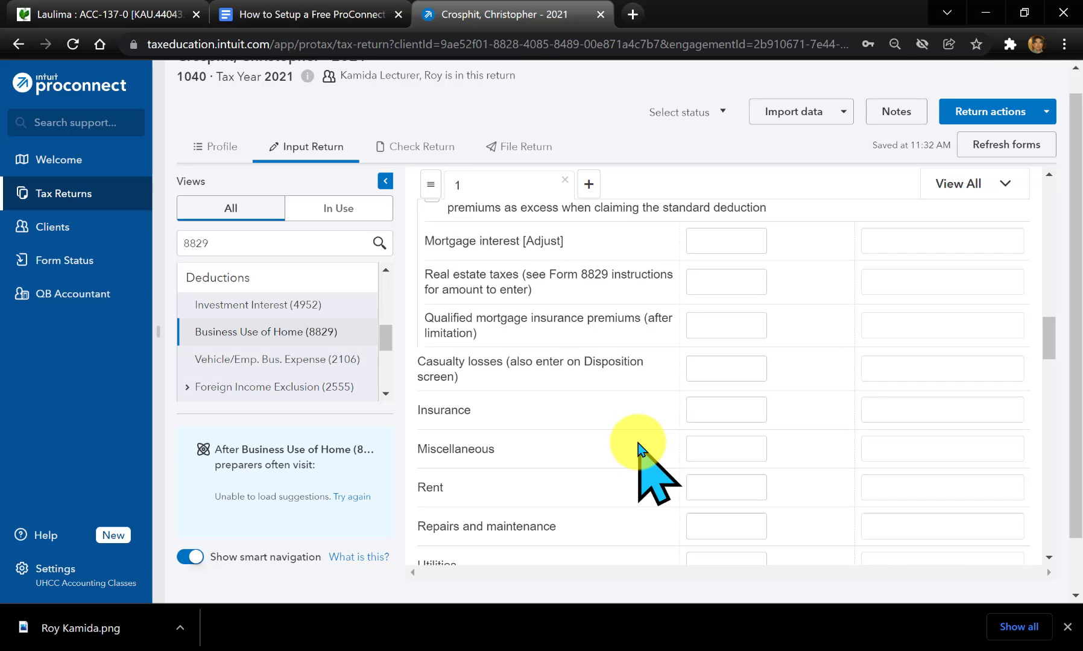
pyautogui.click(719, 415)
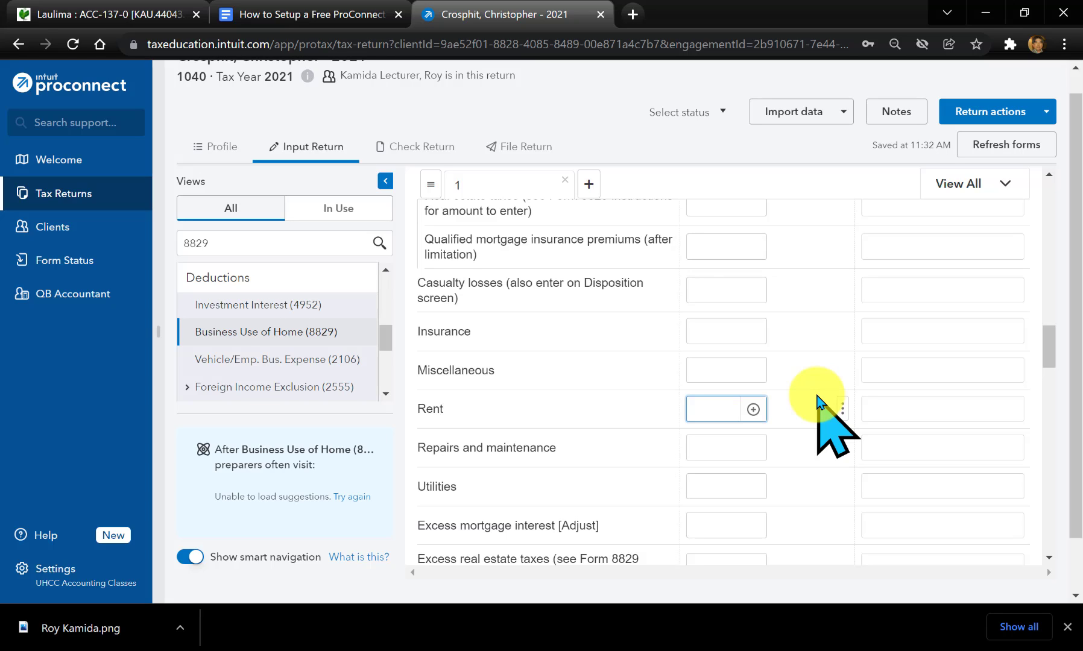
pyautogui.write('20000')
pyautogui.press('Return')
pyautogui.press('Return')
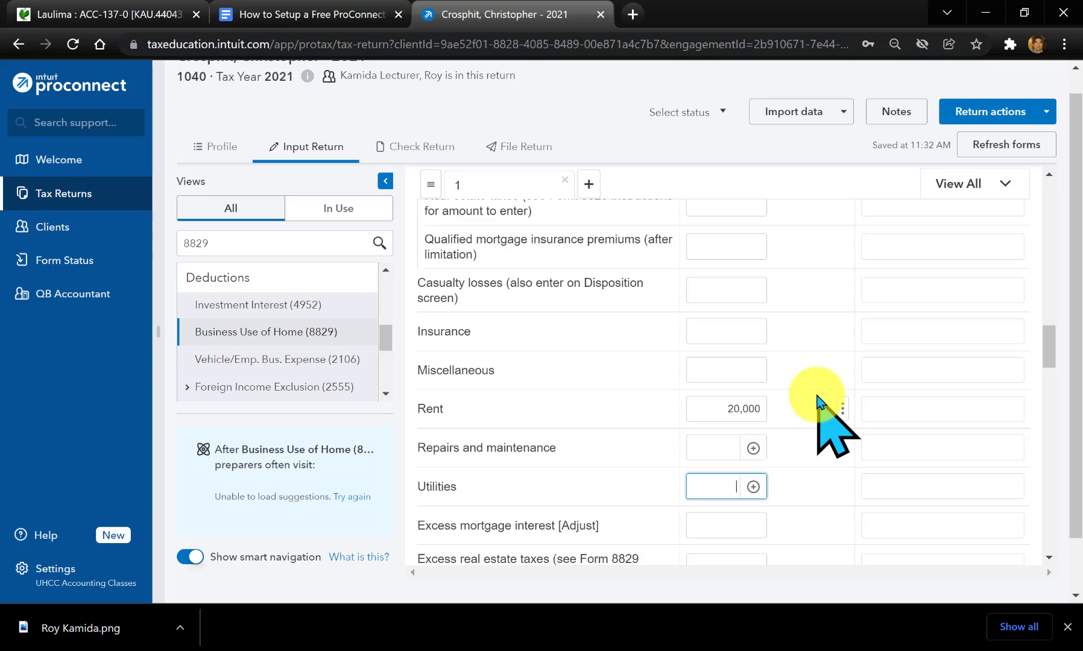
pyautogui.write('4000')
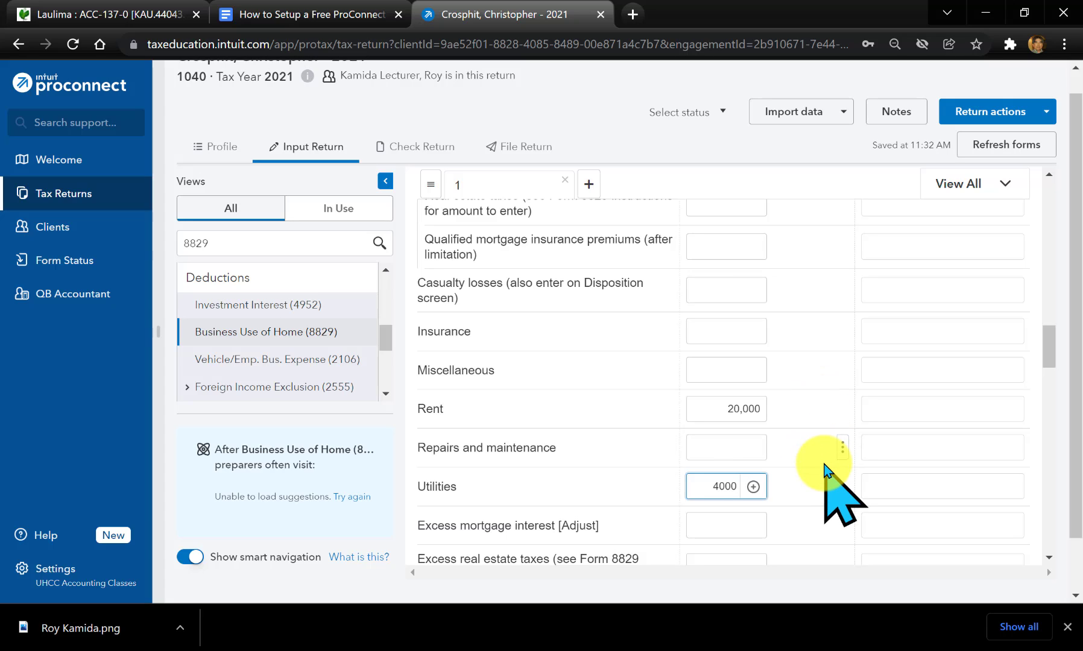
pyautogui.press('Return')
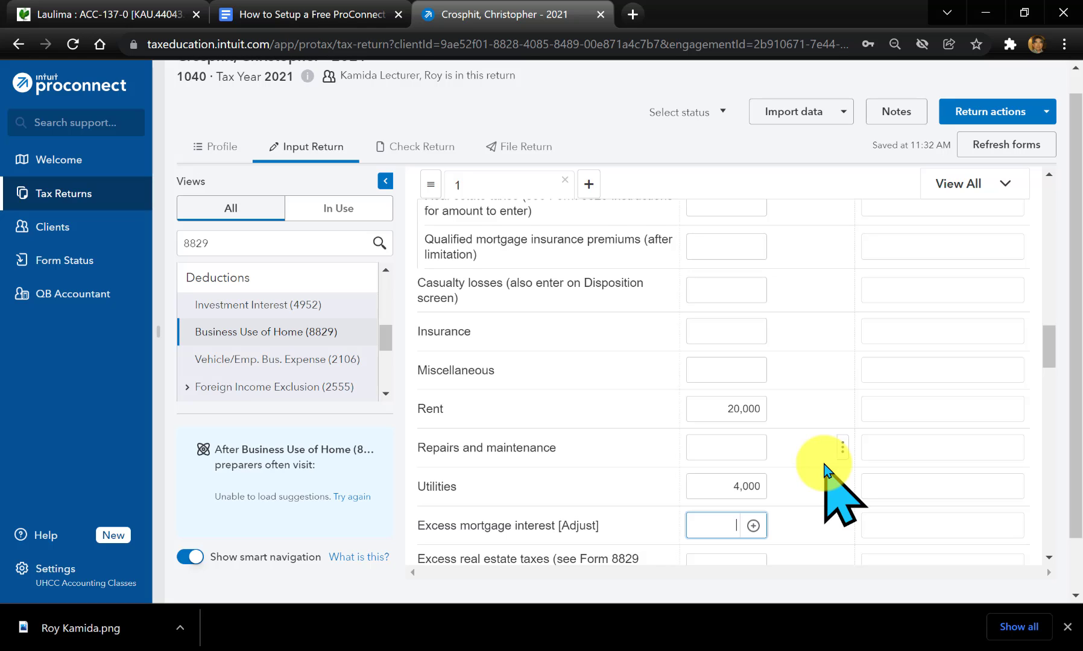
# Bring the refreshed forms preview back over the return inputs and examine Schedule C lines 28 to 32
pyautogui.scroll(2, 822, 460)
pyautogui.scroll(5, 822, 460)
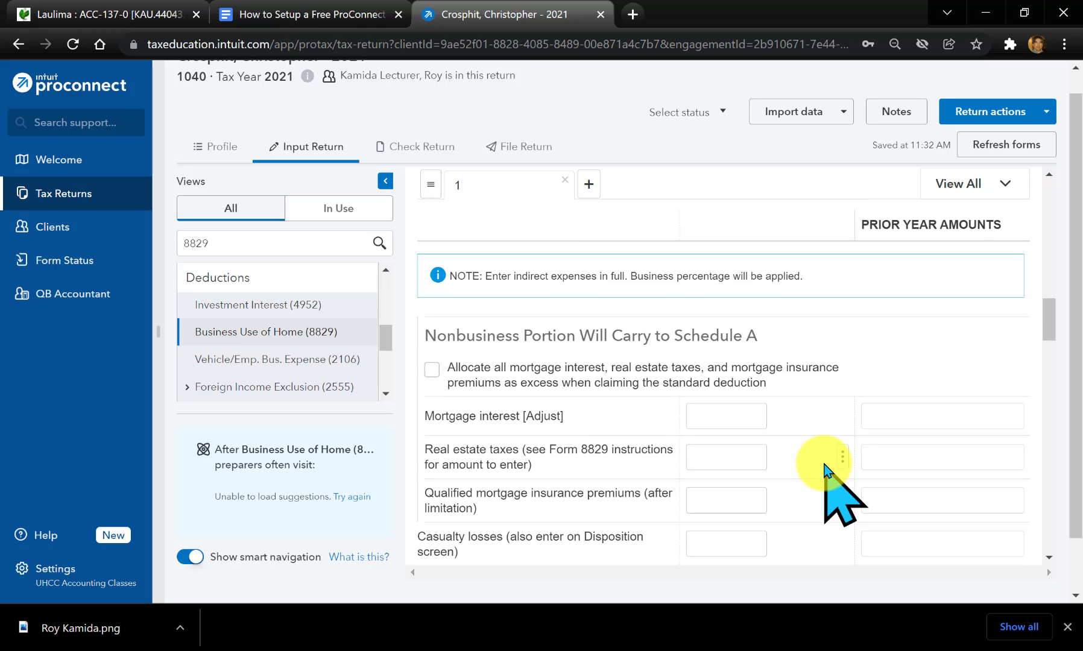
pyautogui.scroll(15, 822, 460)
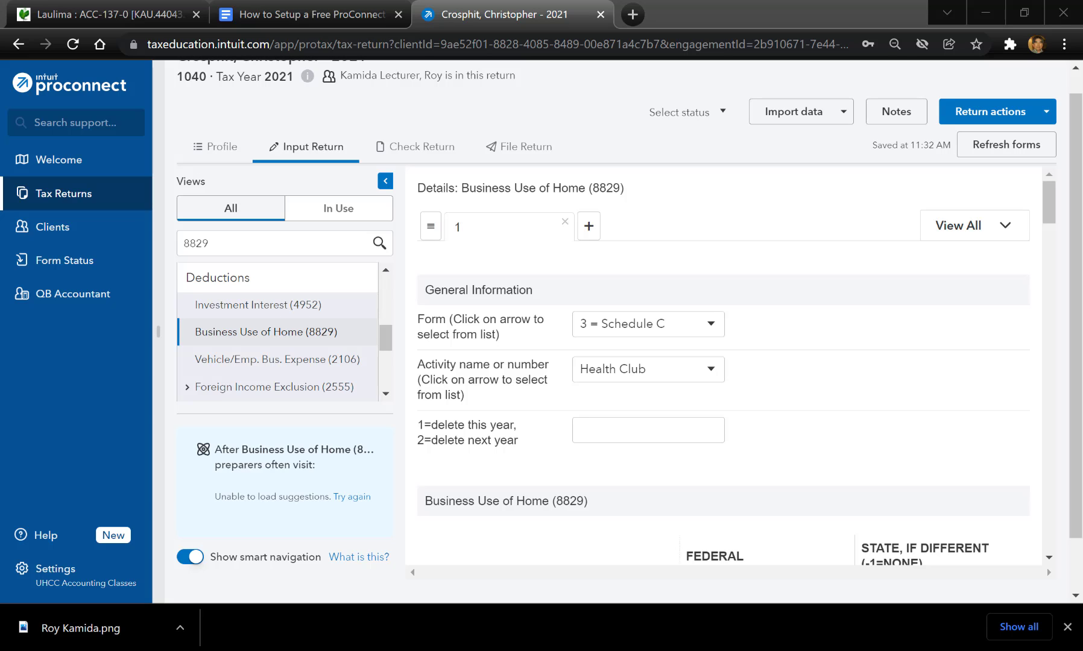
pyautogui.moveTo(1082, 313); pyautogui.dragTo(379, 131)
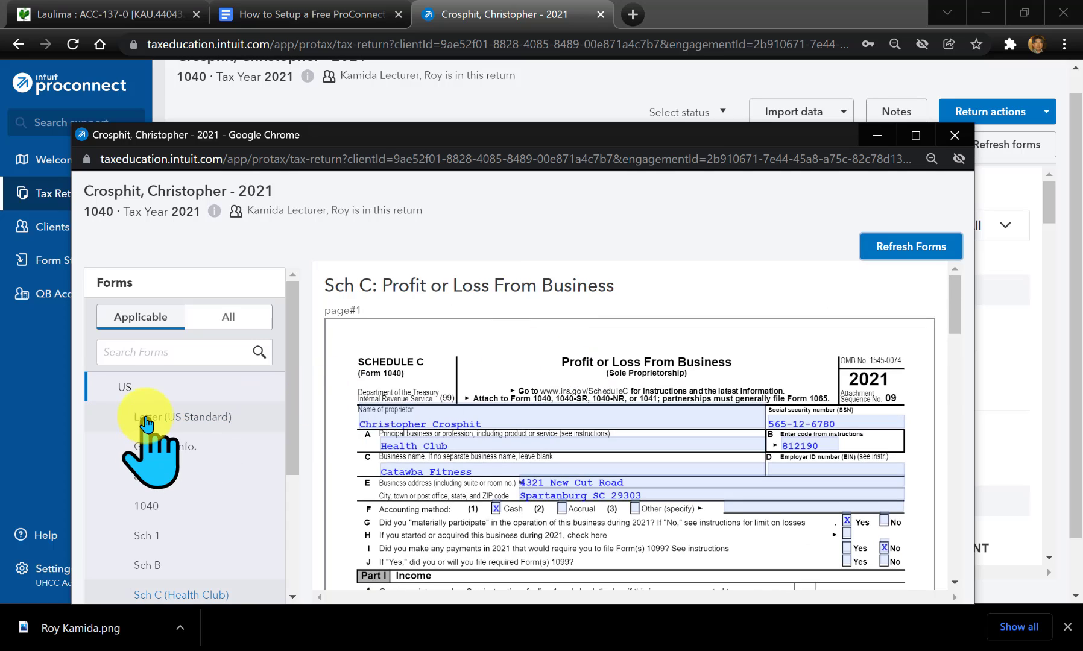
pyautogui.scroll(-3, 144, 422)
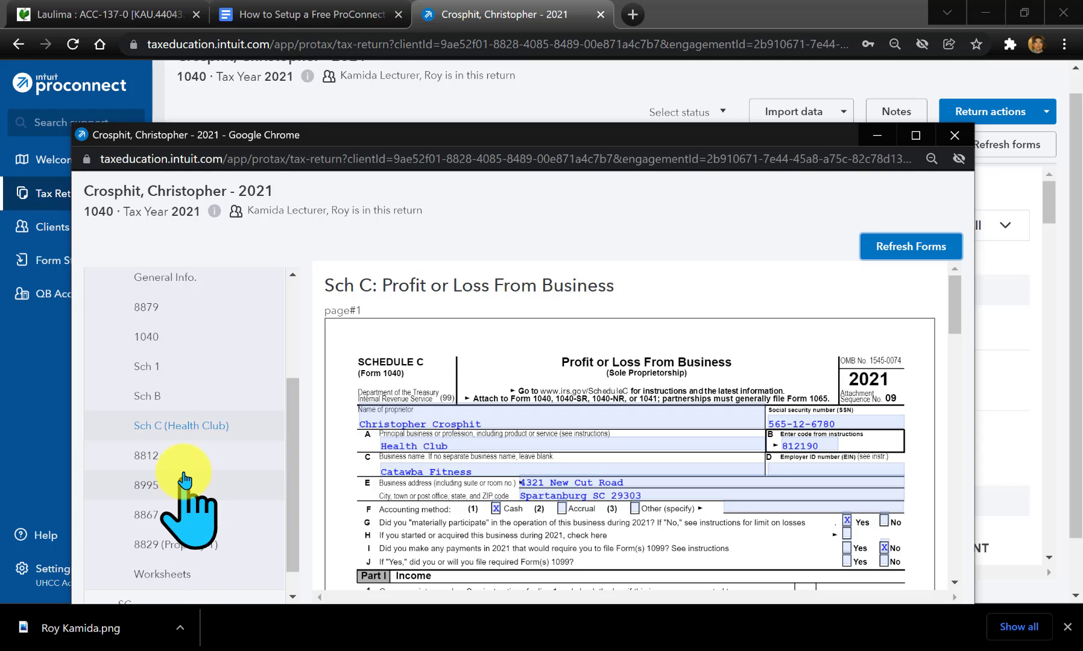
pyautogui.scroll(-10, 392, 435)
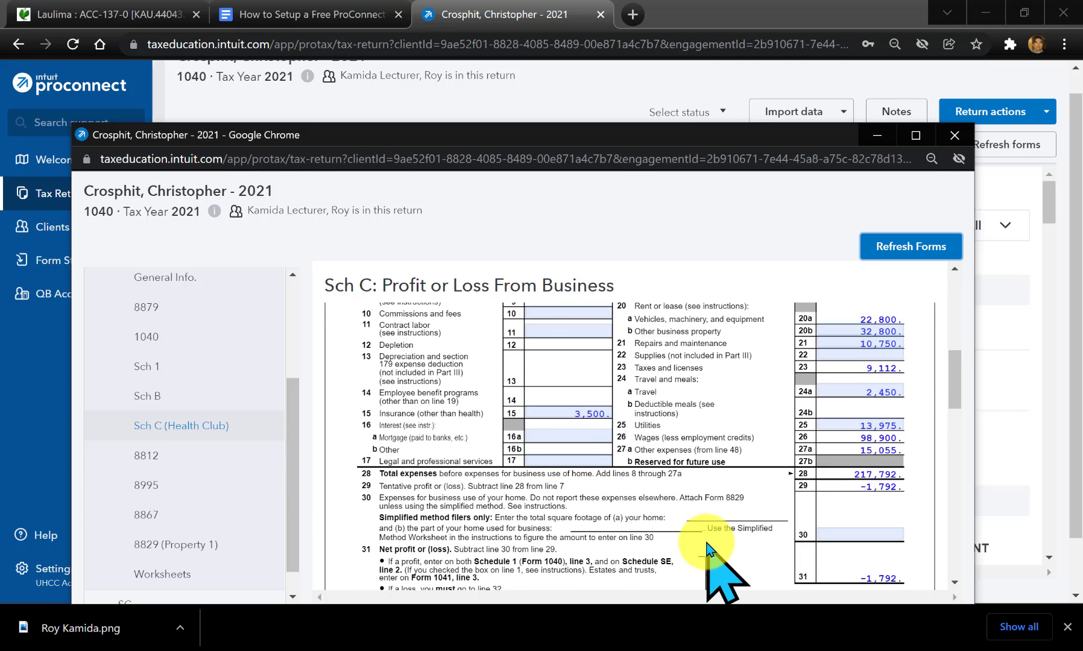
pyautogui.scroll(-3, 706, 540)
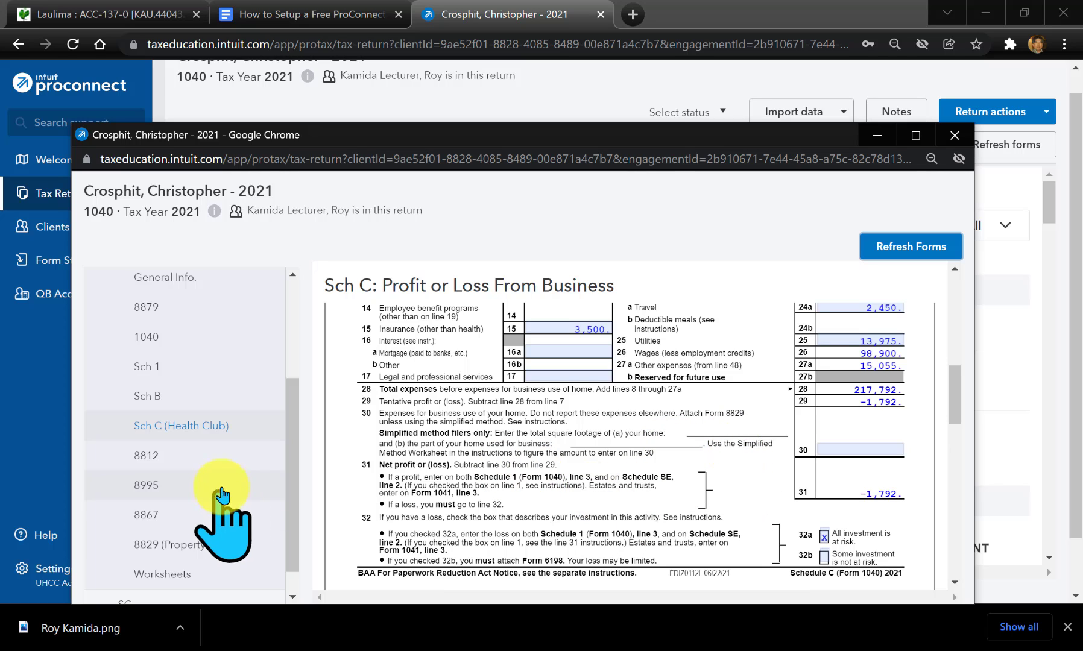
pyautogui.scroll(-1, 218, 513)
# View Form 8829 (Property 1) and examine its business percentage, allowable expenses on line 36, and Part IV carryover
pyautogui.click(192, 518)
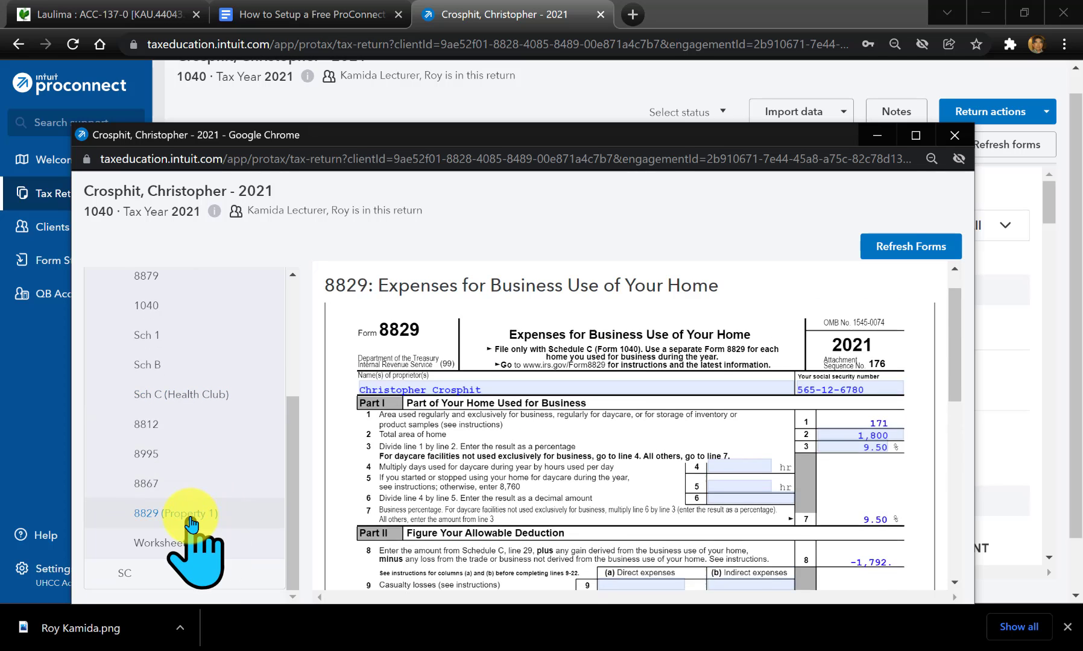
pyautogui.scroll(-5, 597, 501)
pyautogui.scroll(-5, 611, 506)
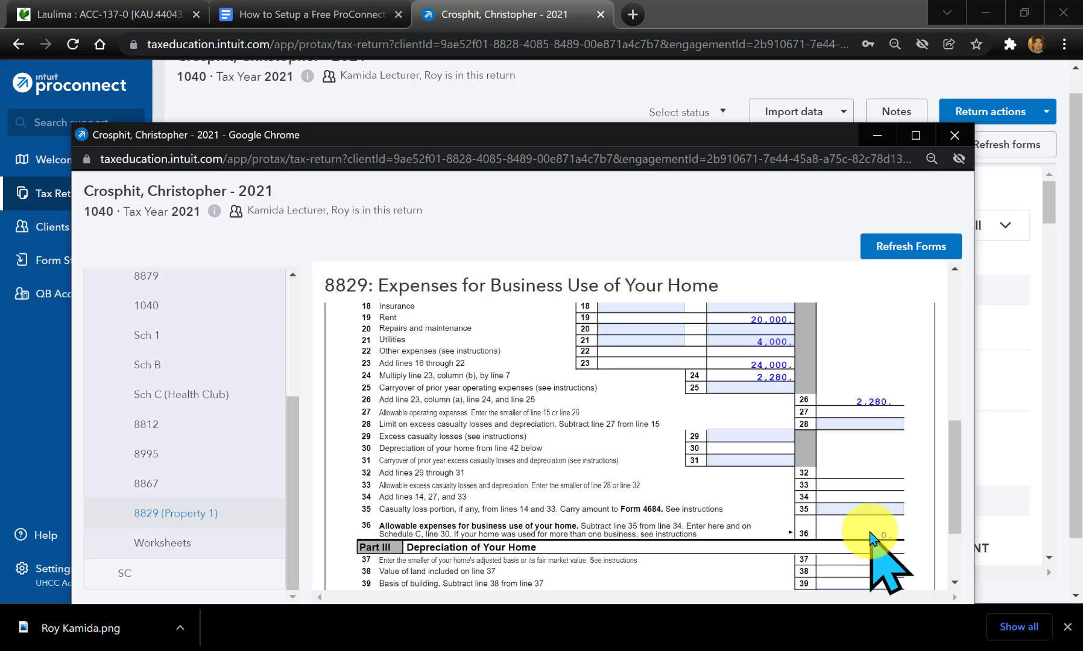
pyautogui.scroll(-3, 871, 534)
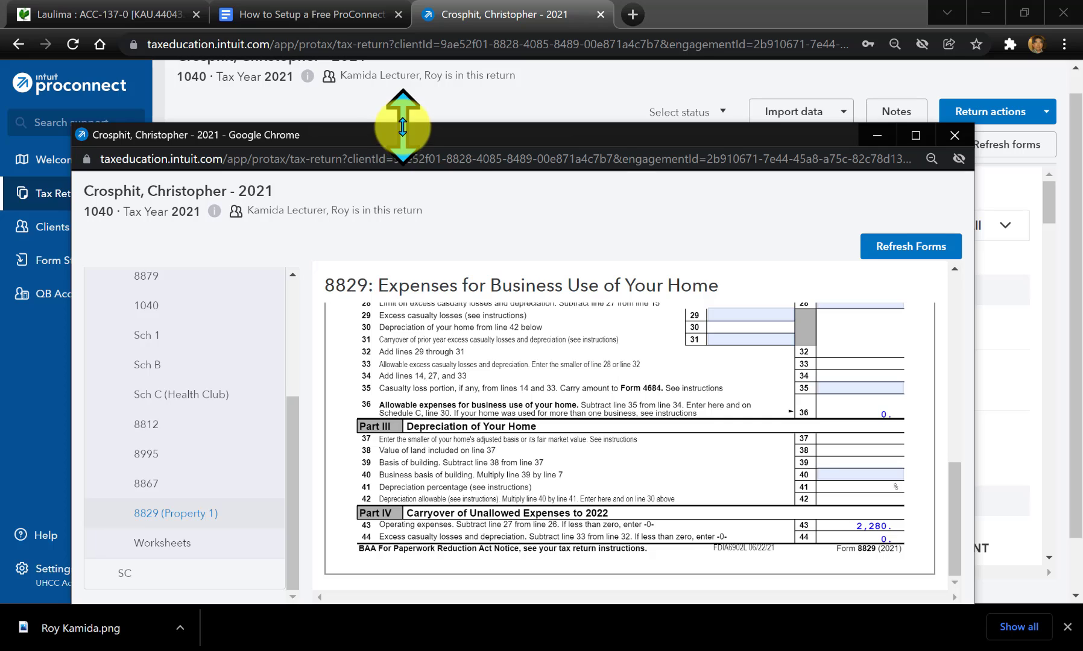
# Move the forms preview aside and check the return, opening the critical diagnostic about the Electronic Filer Identification Number
pyautogui.moveTo(403, 125); pyautogui.dragTo(575, 158)
pyautogui.moveTo(431, 171); pyautogui.dragTo(1082, 186)
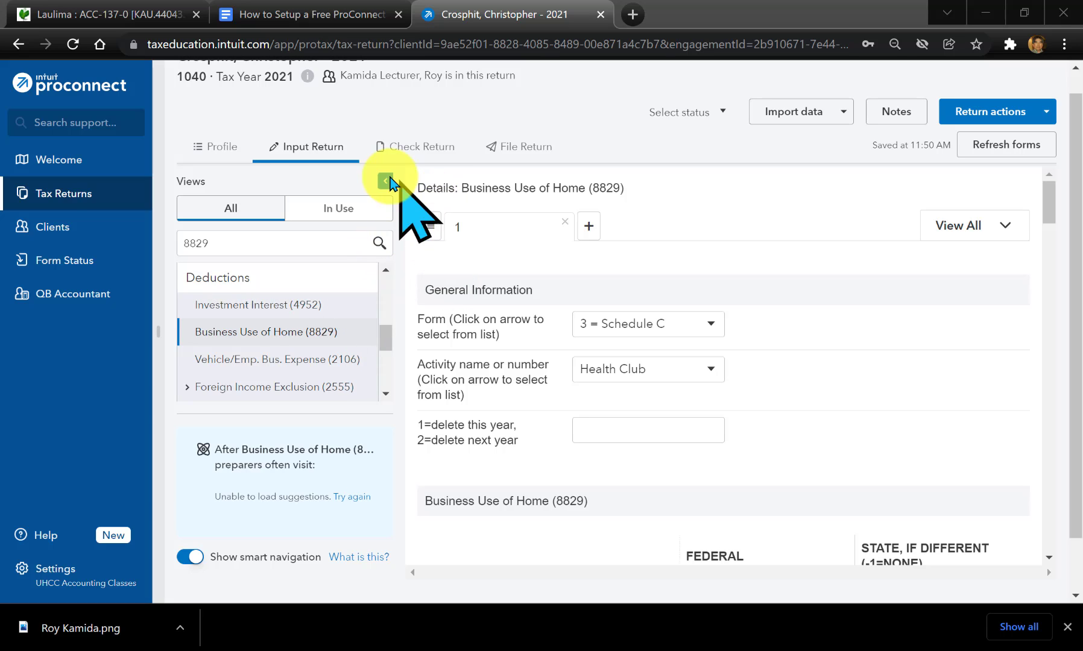
pyautogui.click(416, 157)
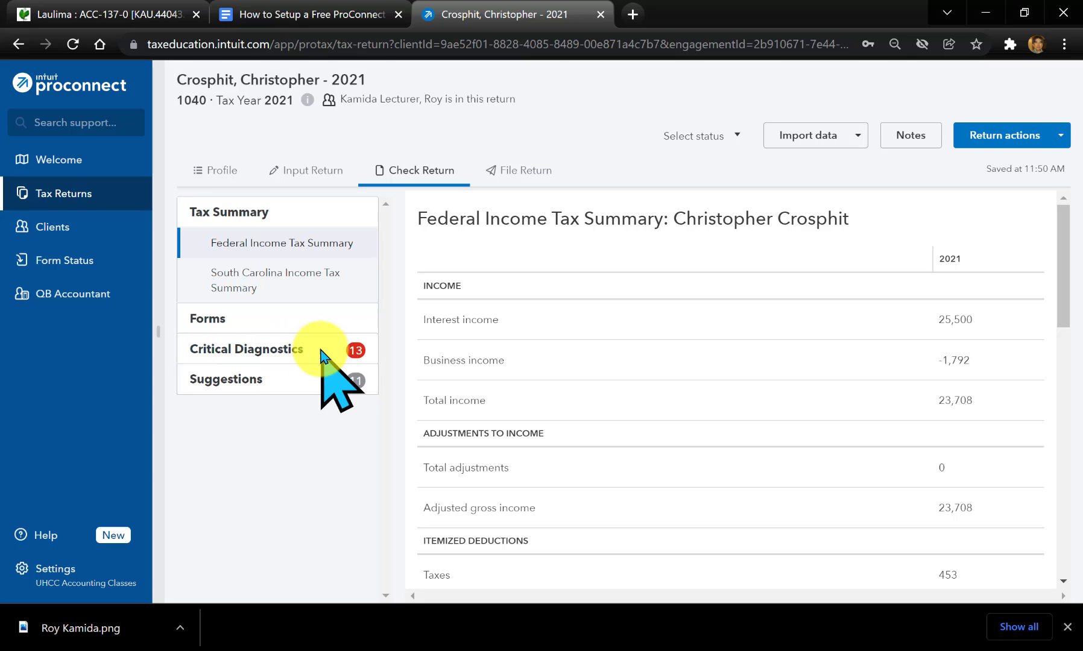
pyautogui.click(286, 349)
pyautogui.click(238, 389)
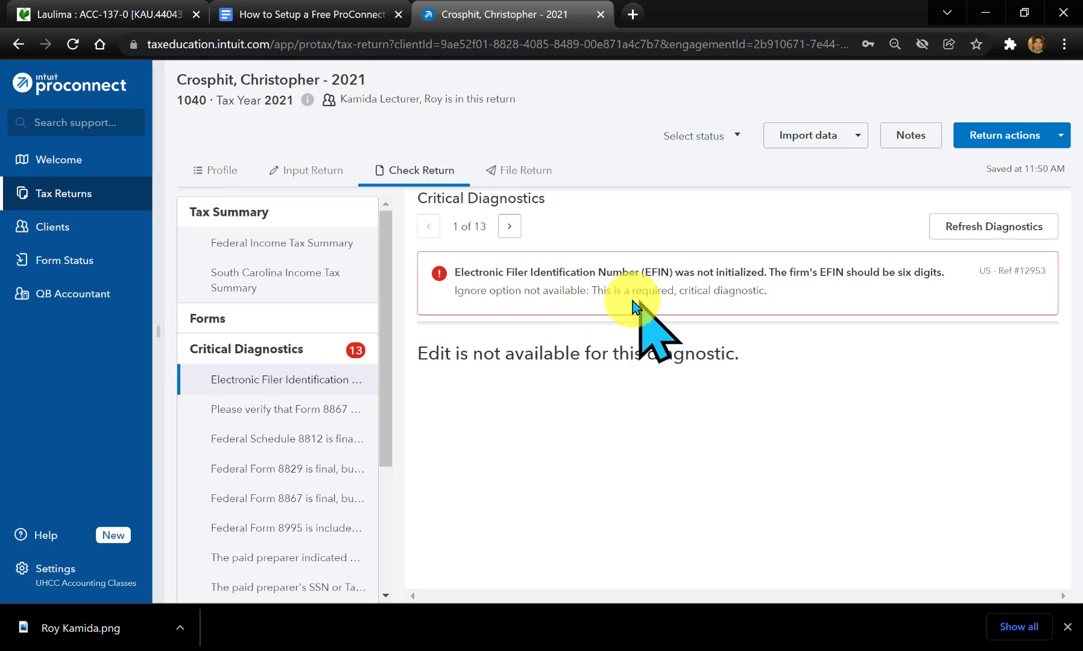
# Read the critical diagnostics concerning Form 8867, Schedule 8812, Form 8829, and Form 8995
pyautogui.click(318, 422)
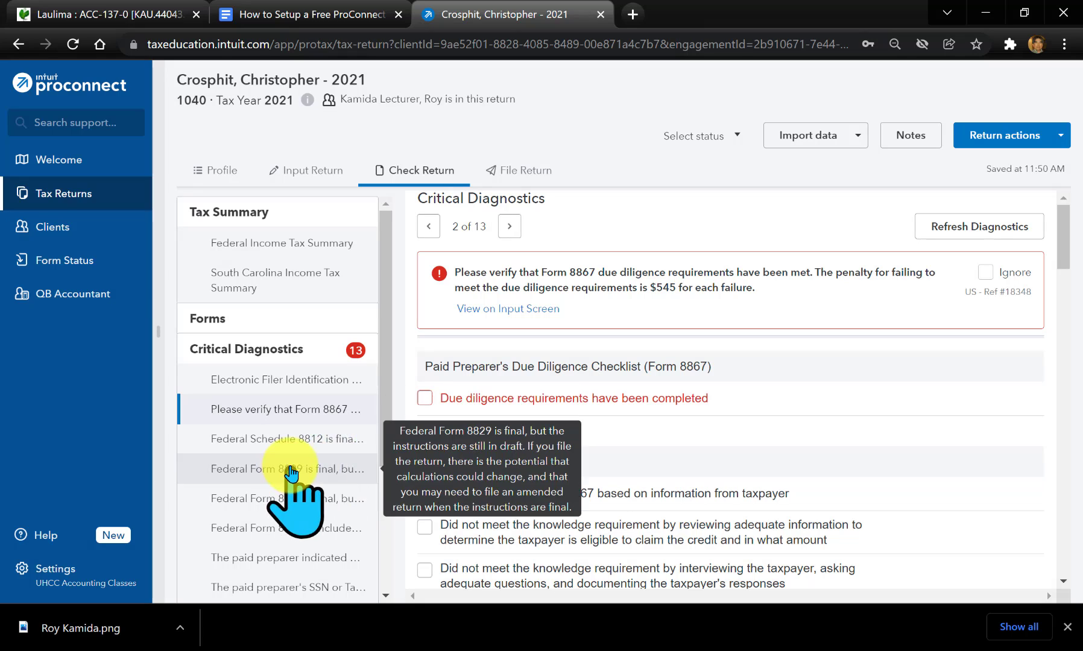
pyautogui.click(314, 447)
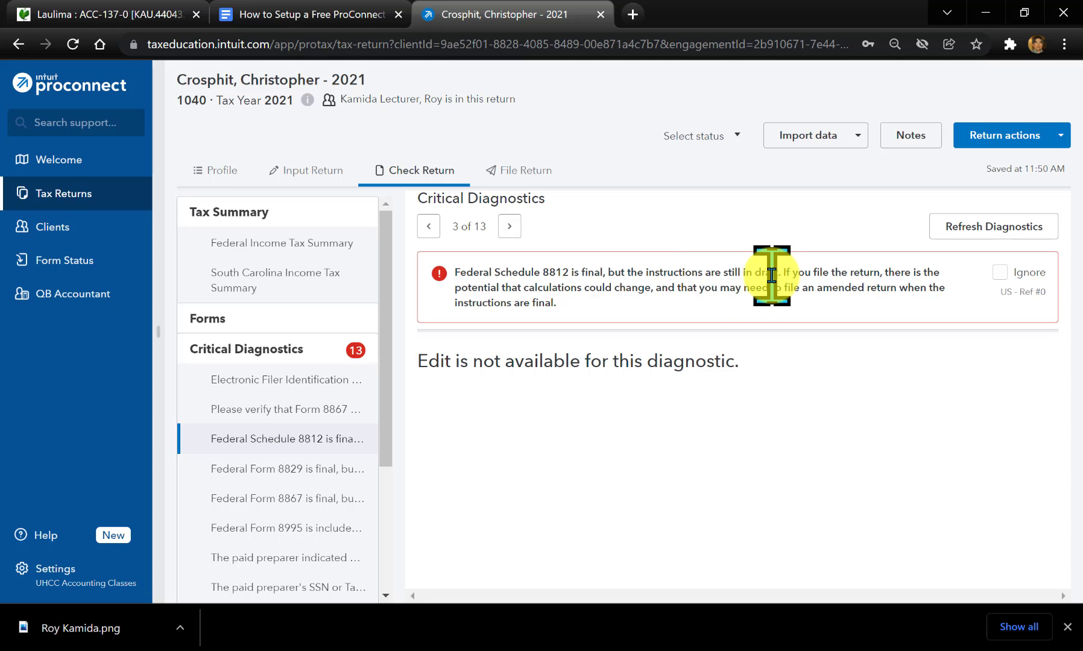
pyautogui.click(318, 474)
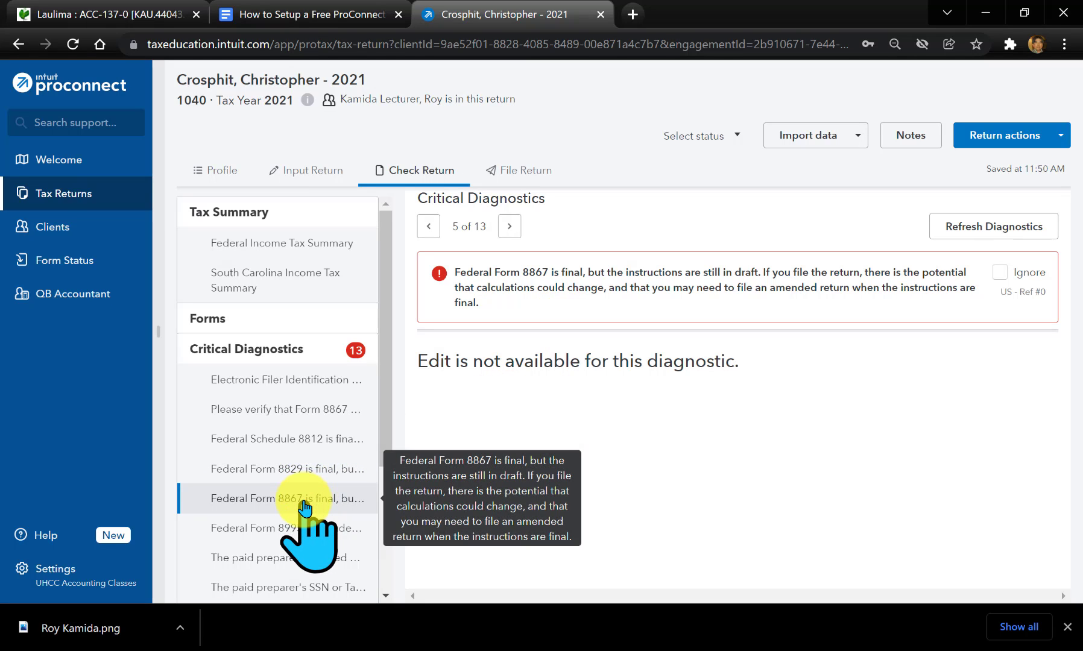
pyautogui.click(287, 544)
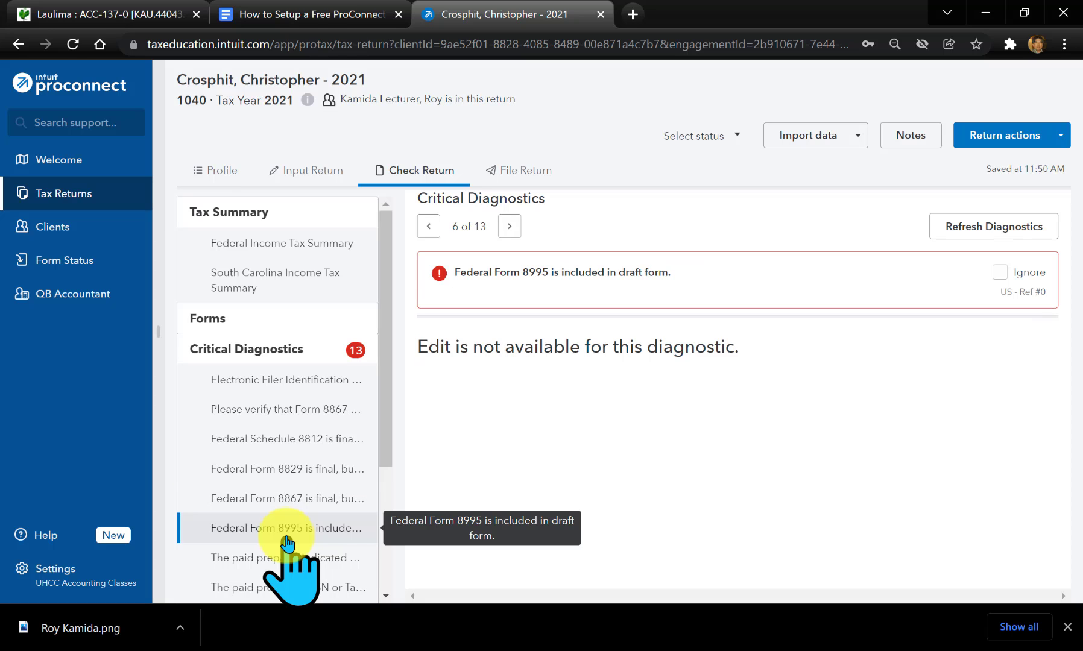
# Review the critical diagnostics about the paid preparer's PTIN, tax identification, and missing preparer information
pyautogui.moveTo(384, 395); pyautogui.dragTo(379, 490)
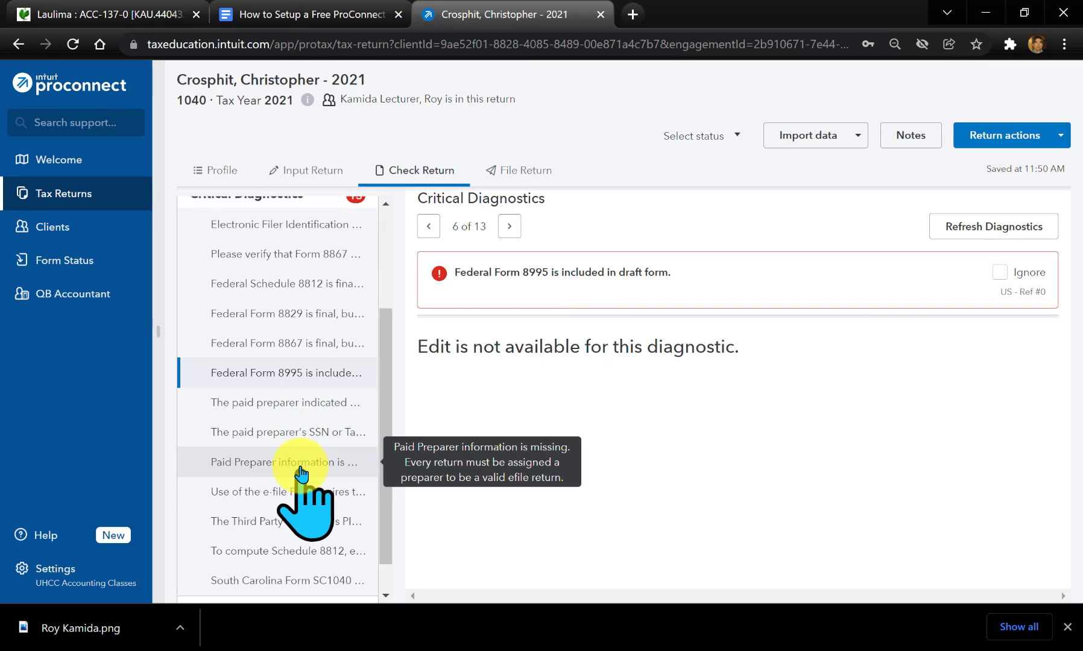
pyautogui.click(296, 404)
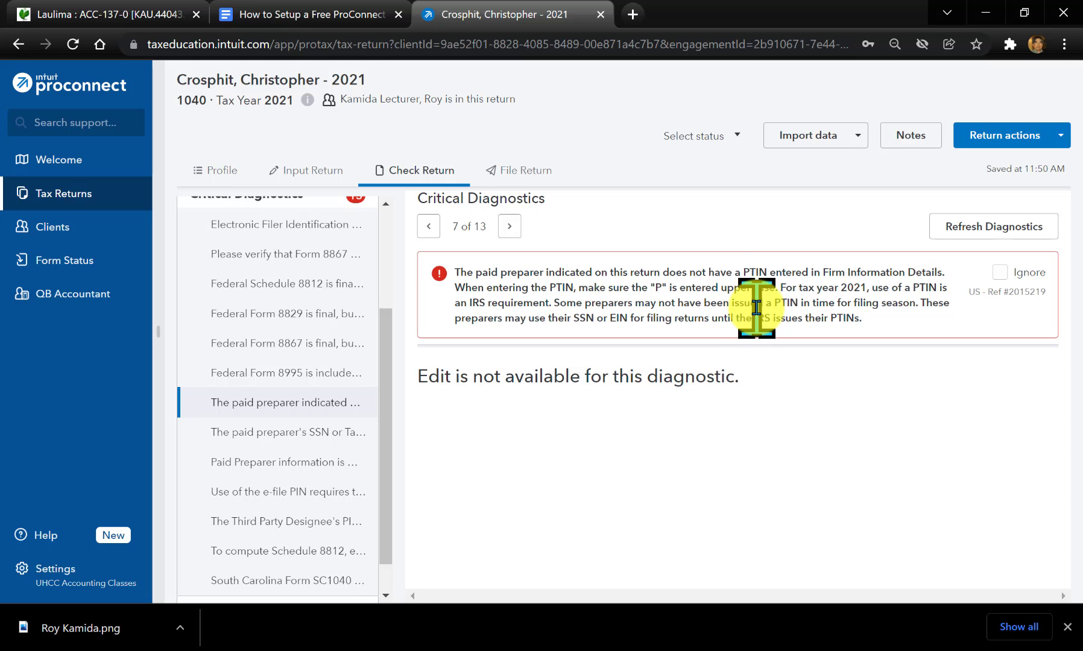
pyautogui.click(300, 438)
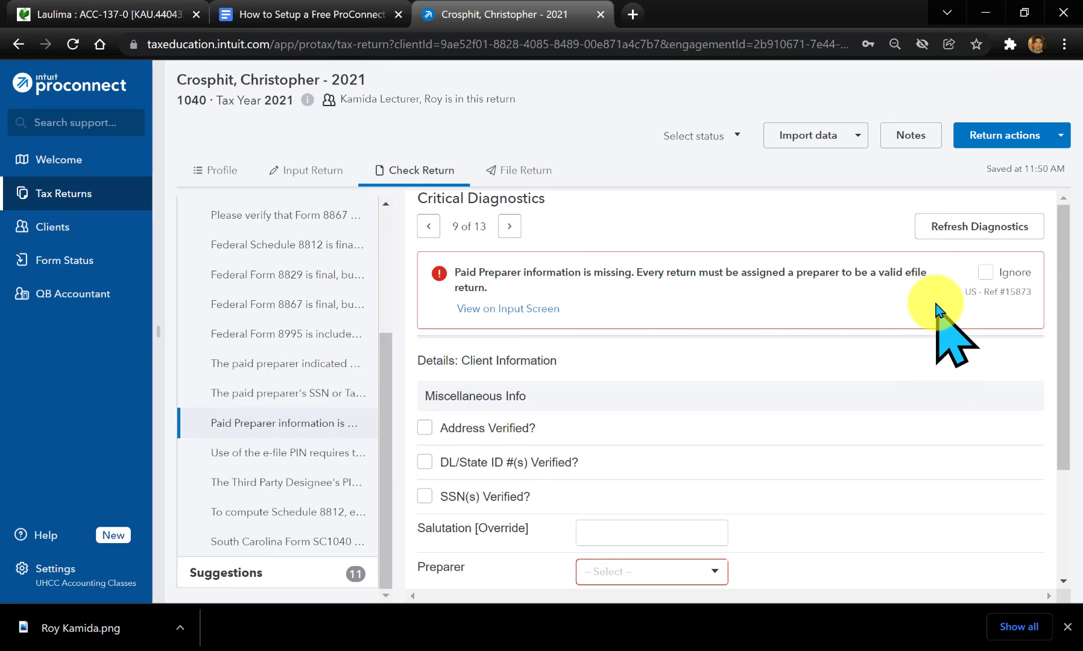
# Bring back the forms preview and review Form 1040's filing status, dependent details, other-dependent credit mark, and taxable interest on line 2b
pyautogui.moveTo(1079, 301); pyautogui.dragTo(367, 2)
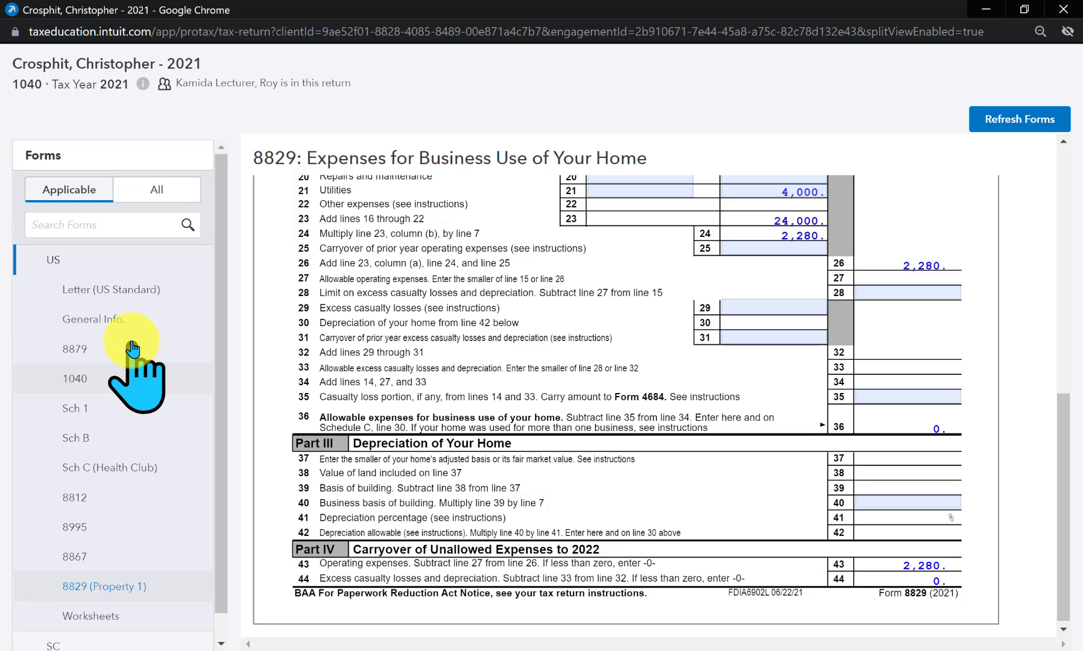
pyautogui.click(106, 393)
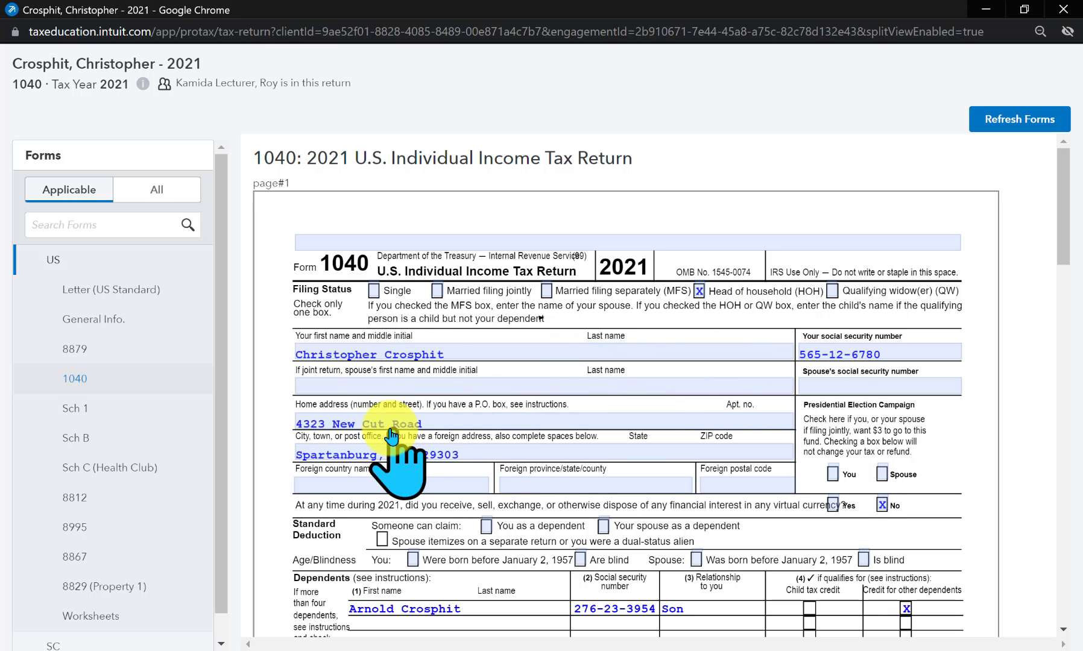
pyautogui.scroll(-1, 492, 439)
pyautogui.scroll(-2, 492, 439)
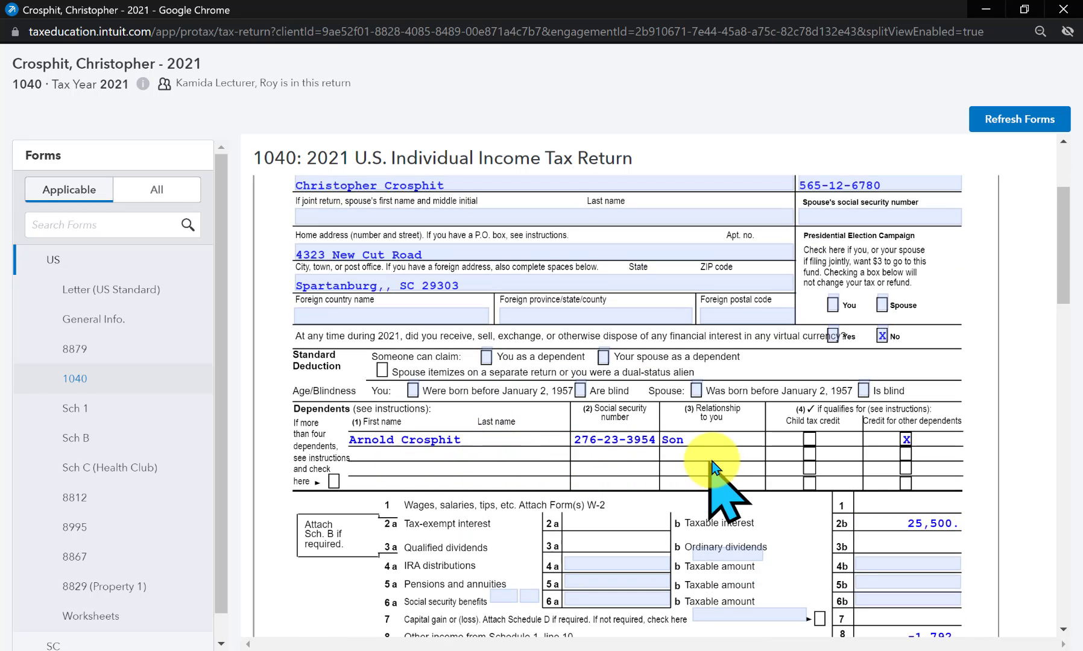
pyautogui.click(916, 443)
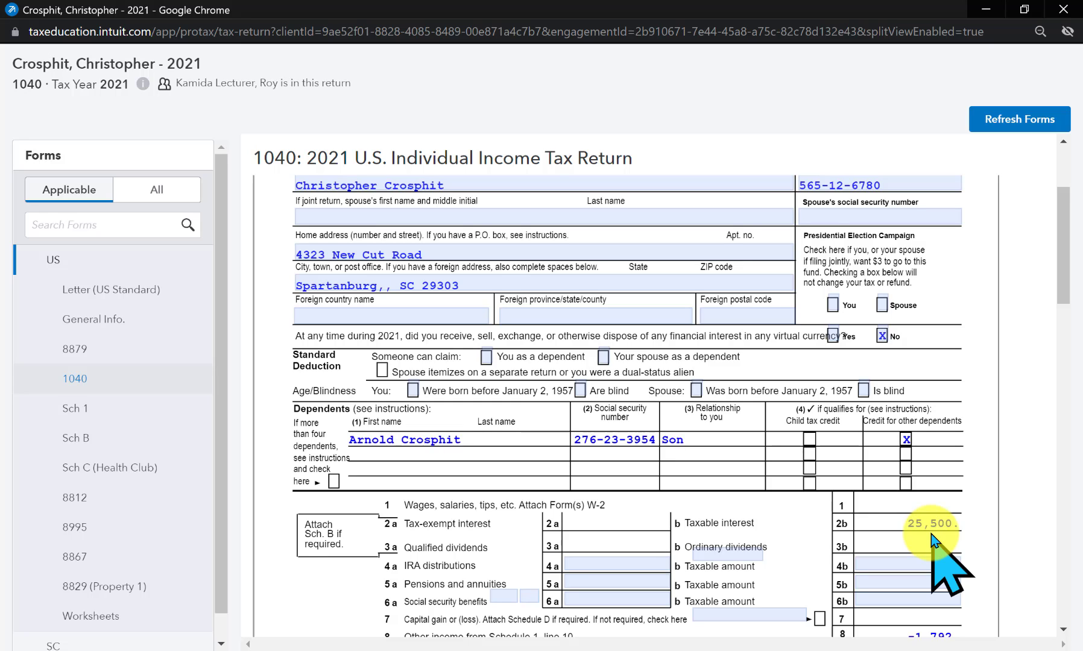
# View Schedule B and examine the listed interest payers, the line 4 total, and the Part III foreign accounts answers
pyautogui.click(108, 445)
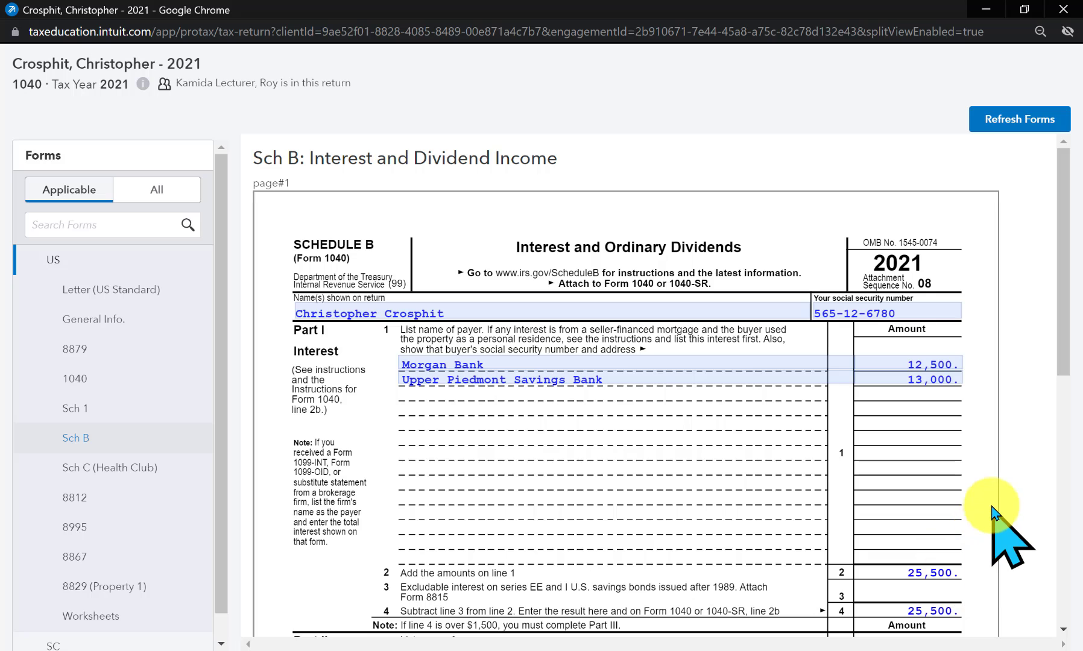
pyautogui.scroll(-10, 992, 513)
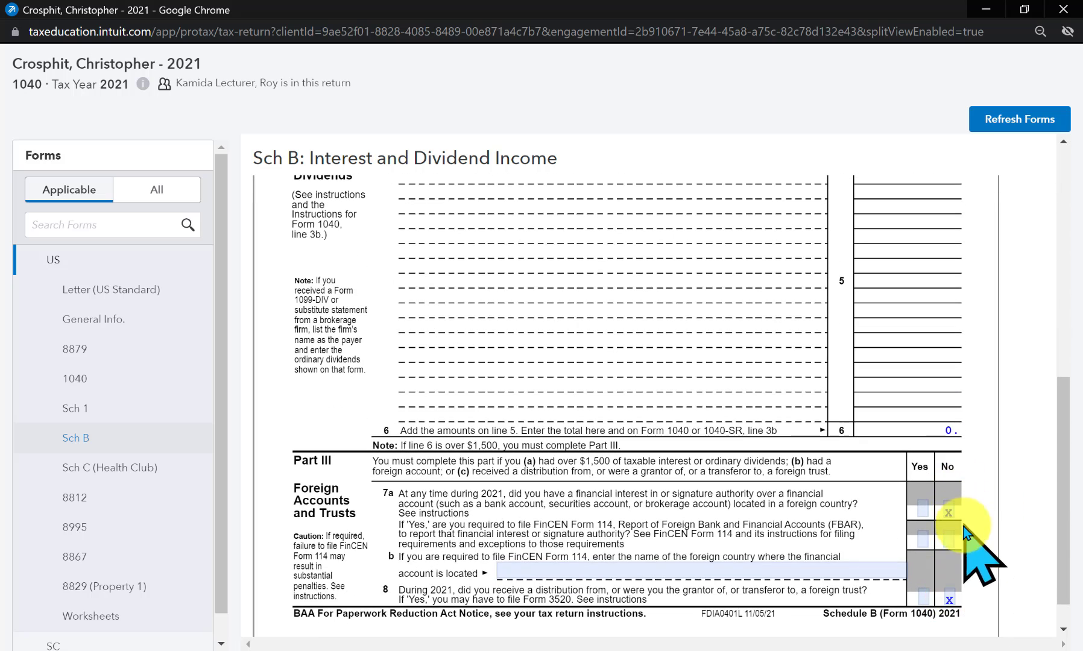
pyautogui.click(948, 512)
pyautogui.click(950, 600)
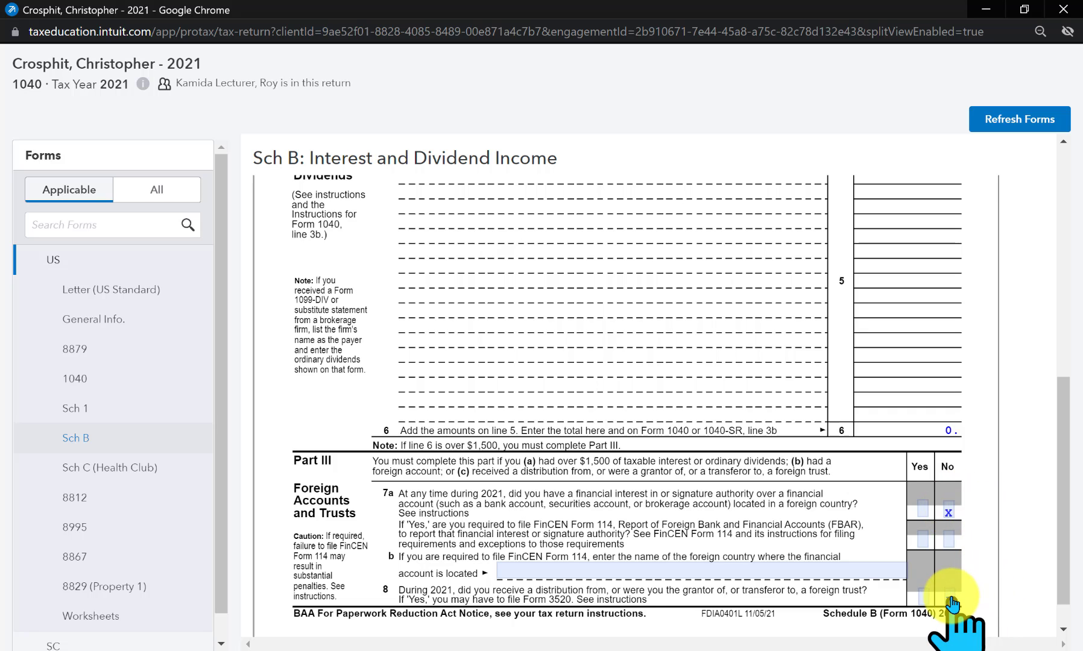
pyautogui.click(951, 600)
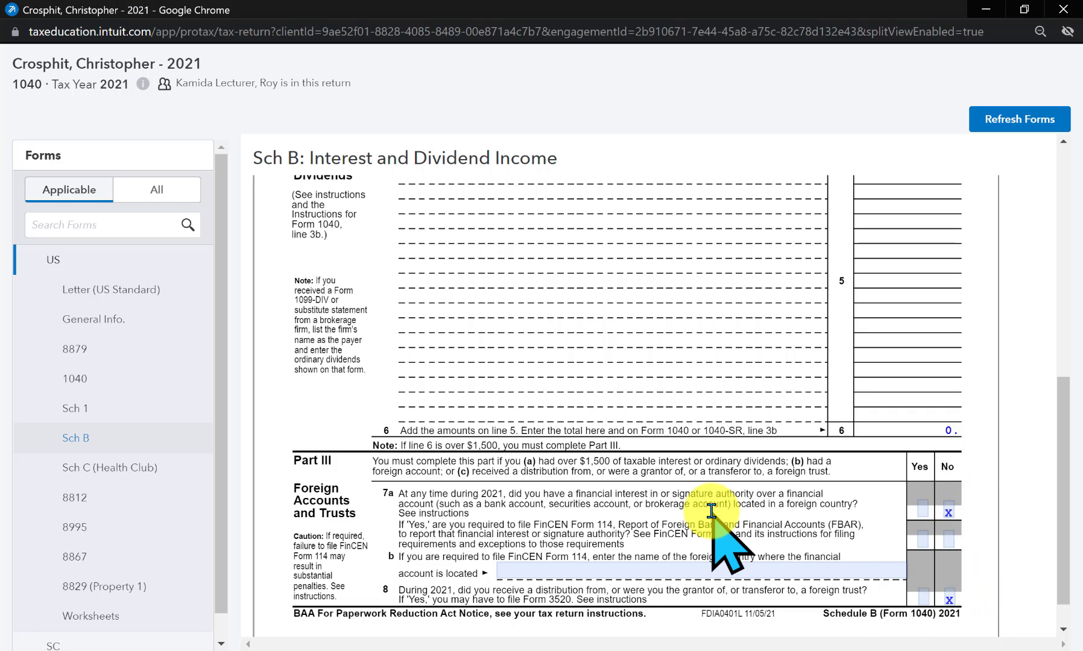
# Review Form 1040's income and deduction lines 8 through 15, and open Schedule 1 to see the business income source
pyautogui.click(140, 390)
pyautogui.scroll(-5, 543, 422)
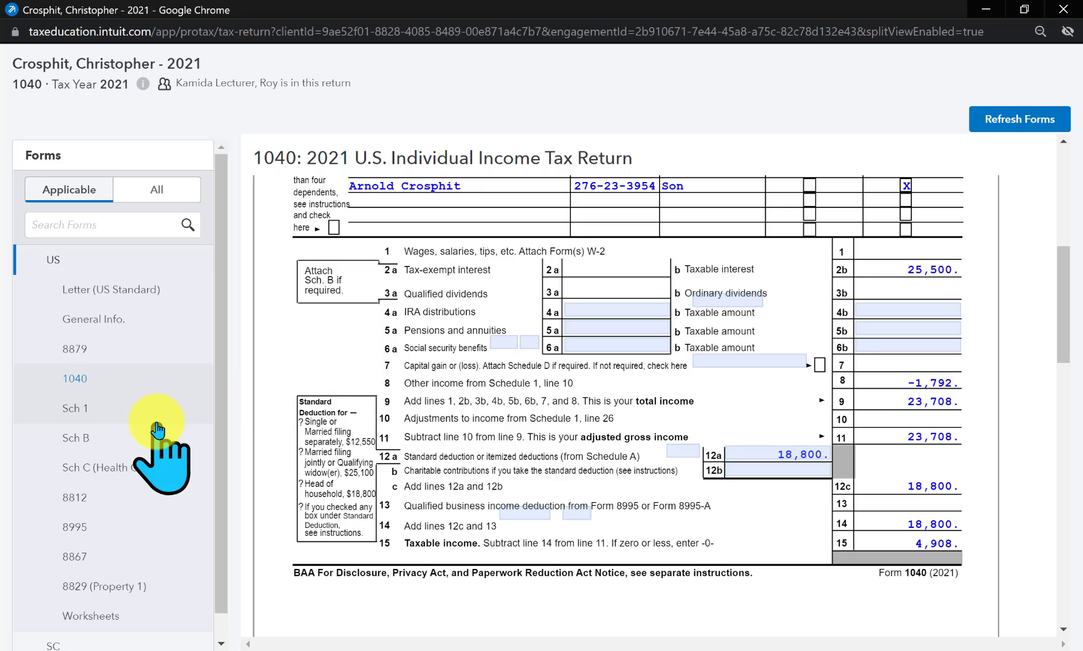
pyautogui.click(123, 417)
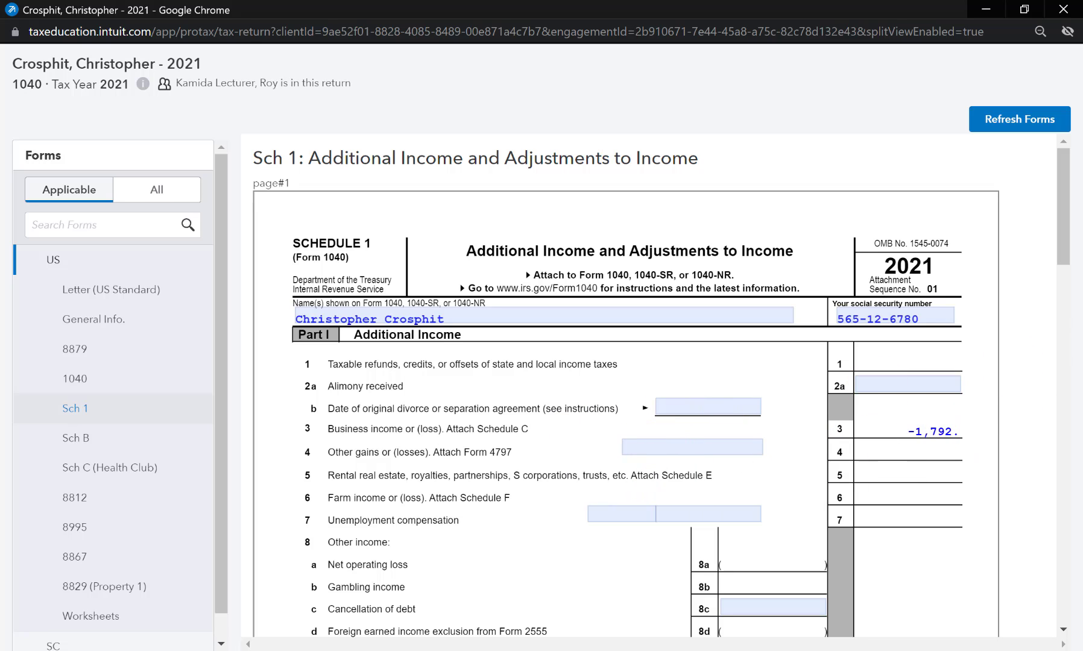
# Bring the client instructions PDF in Adobe Acrobat forward, widen its window, read the antique book activity paragraph, and move it aside
pyautogui.moveTo(1082, 203); pyautogui.dragTo(1026, 269)
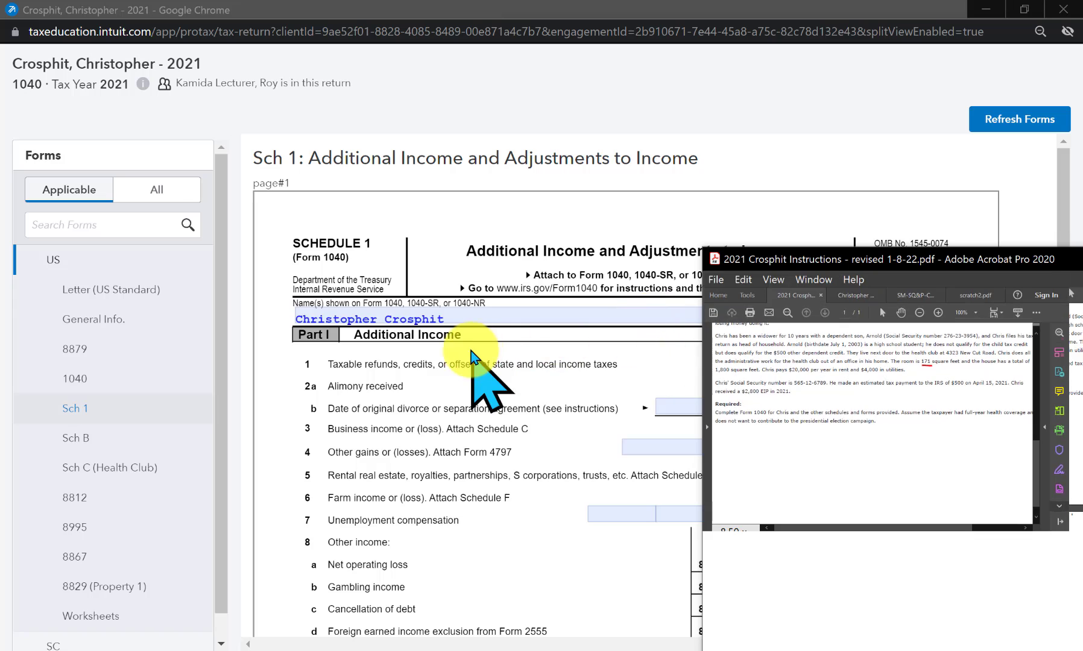
pyautogui.moveTo(470, 352); pyautogui.dragTo(507, 99)
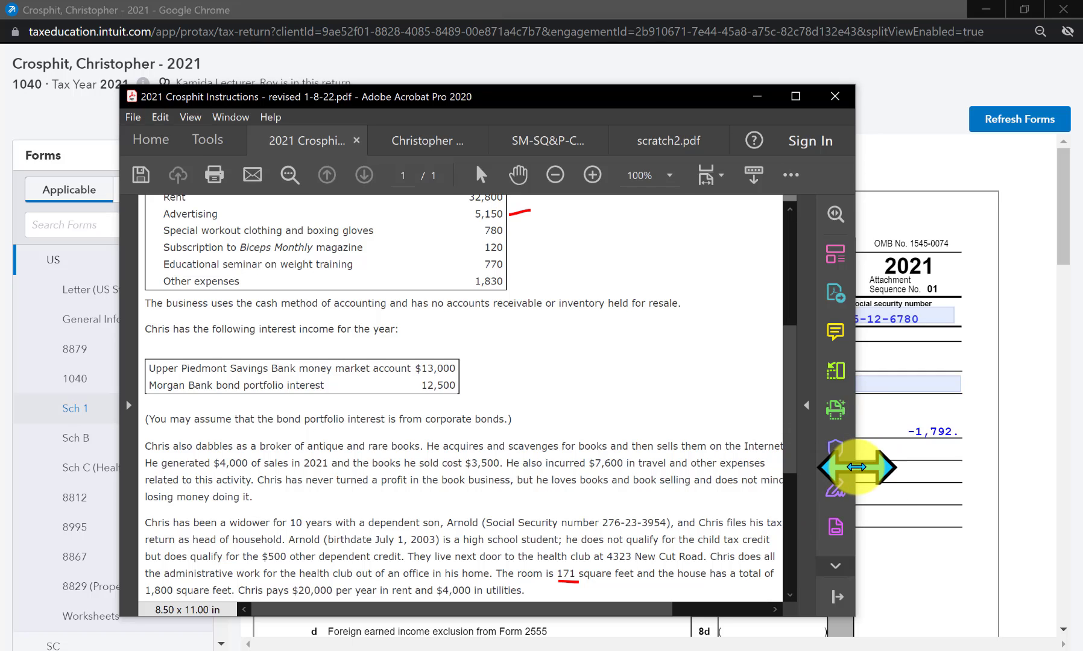
pyautogui.moveTo(856, 466); pyautogui.dragTo(1013, 456)
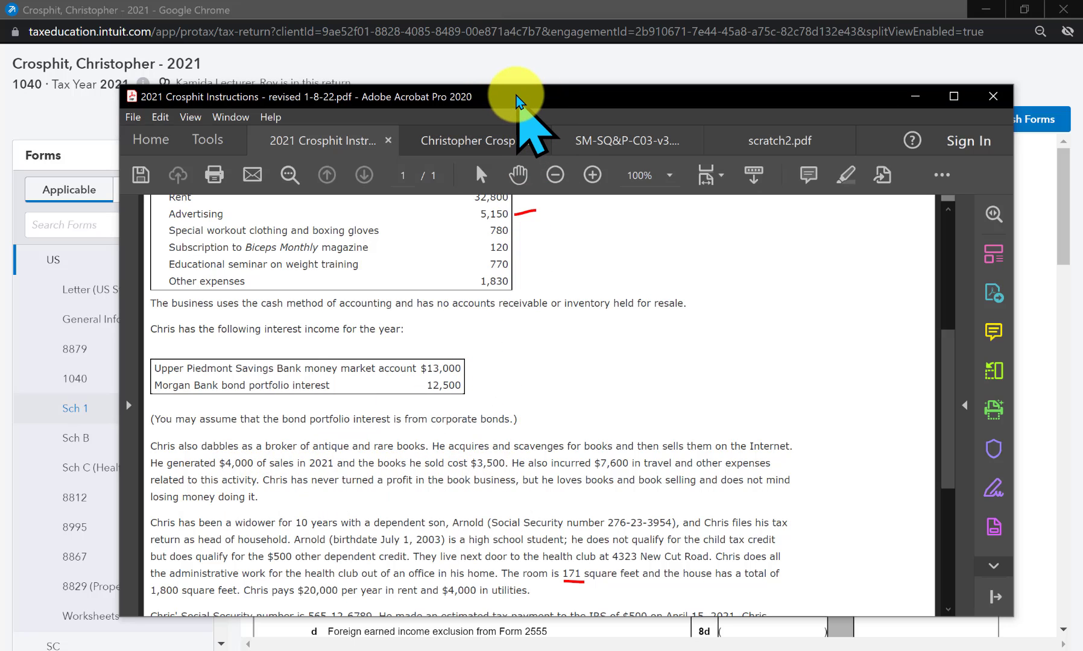
pyautogui.moveTo(517, 99); pyautogui.dragTo(1082, 182)
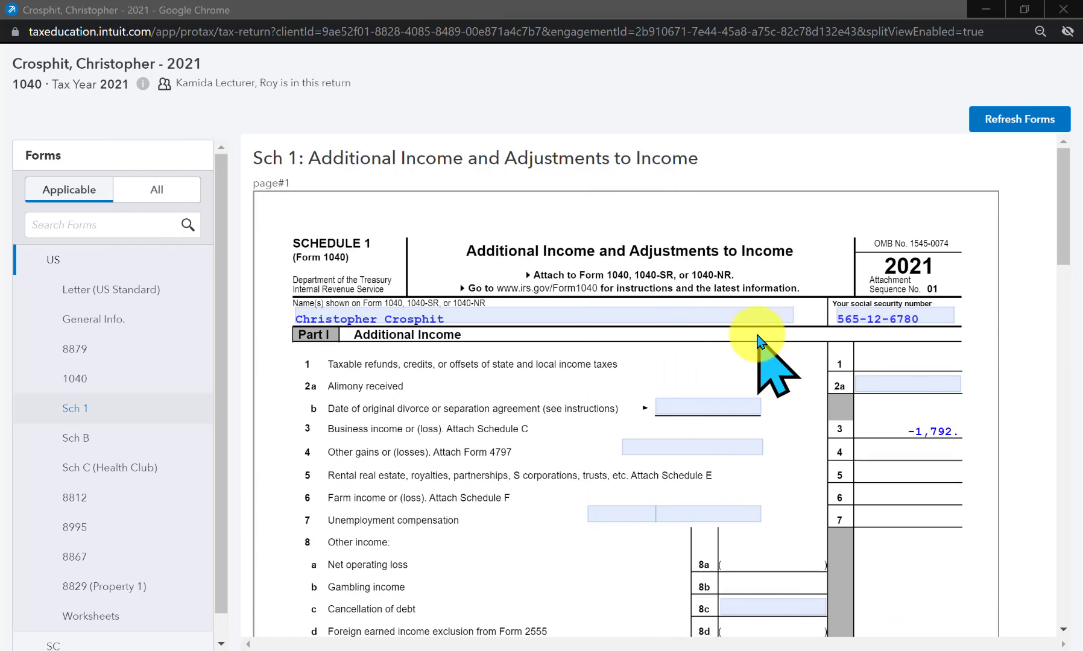
# Locate Schedule 1 line 8i, Activity not engaged in for profit income, open its input screen, and move the forms preview aside
pyautogui.scroll(-4, 687, 334)
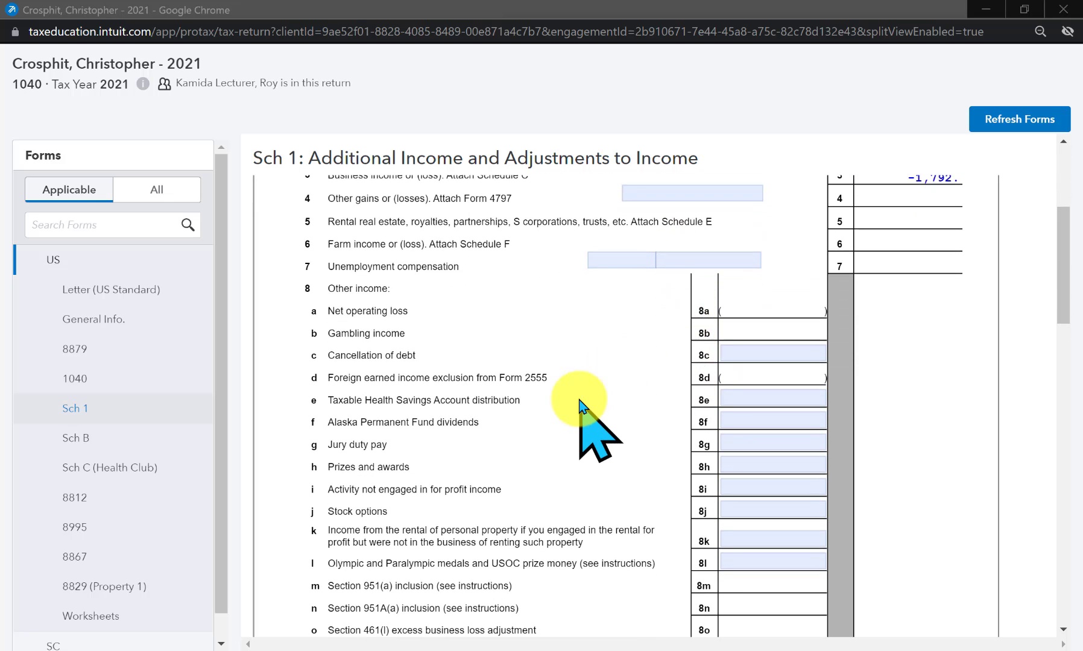
pyautogui.scroll(4, 456, 371)
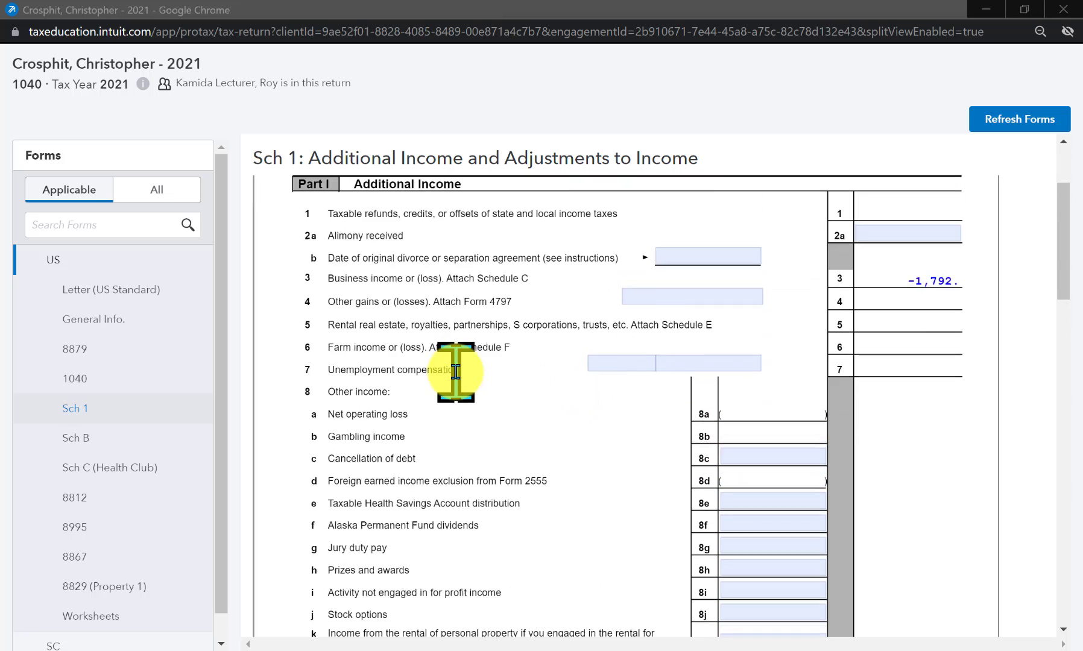
pyautogui.scroll(-4, 377, 389)
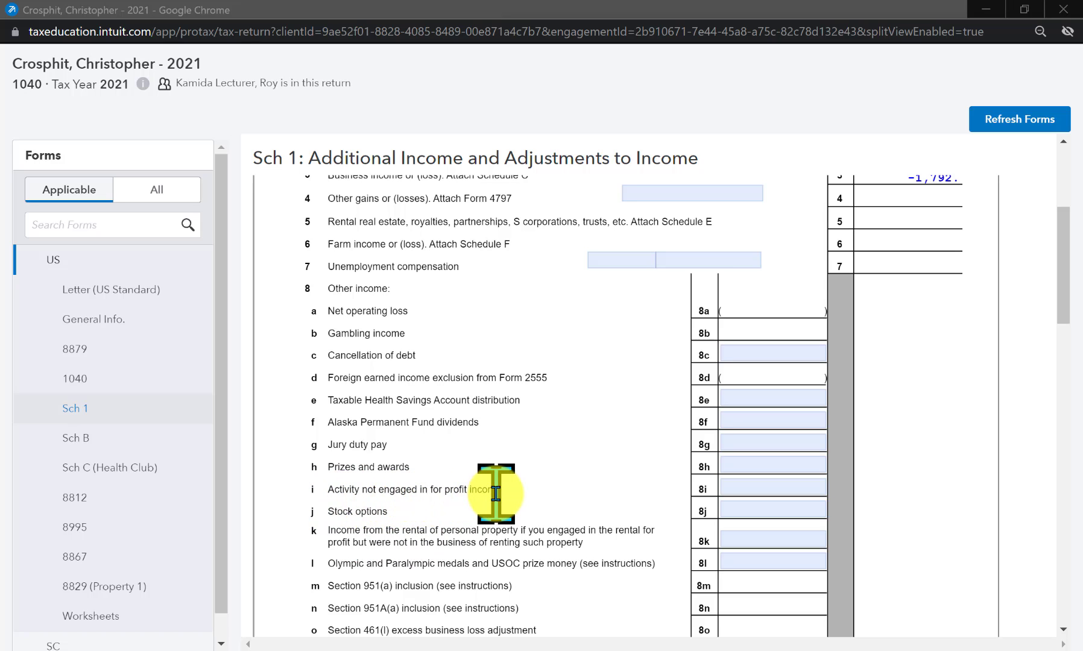
pyautogui.click(760, 488)
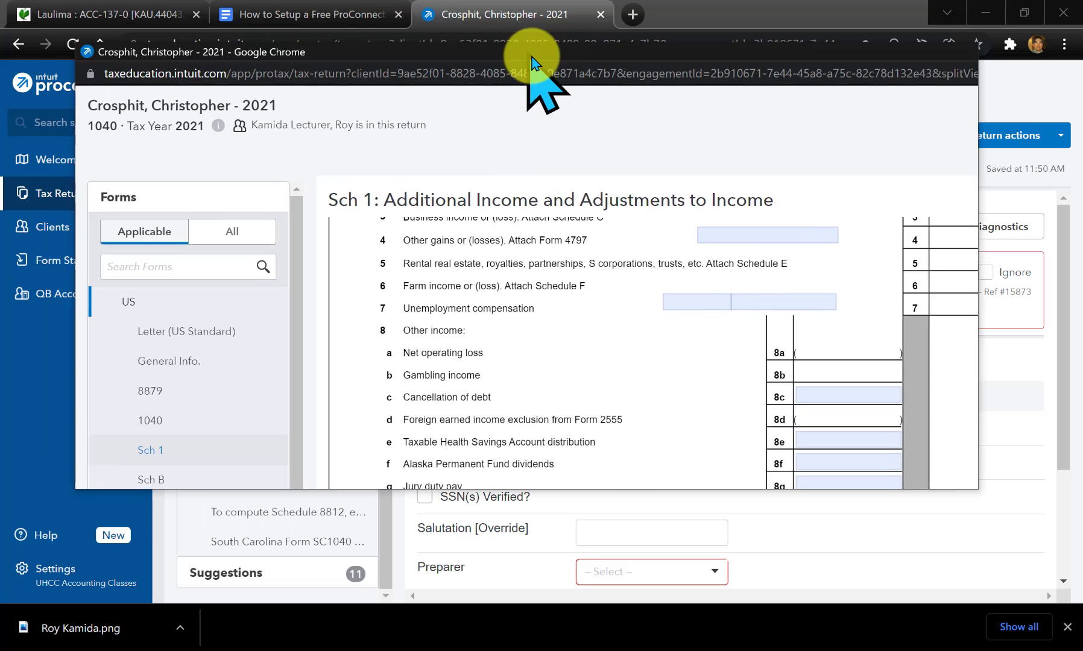
pyautogui.moveTo(495, 9); pyautogui.dragTo(1082, 161)
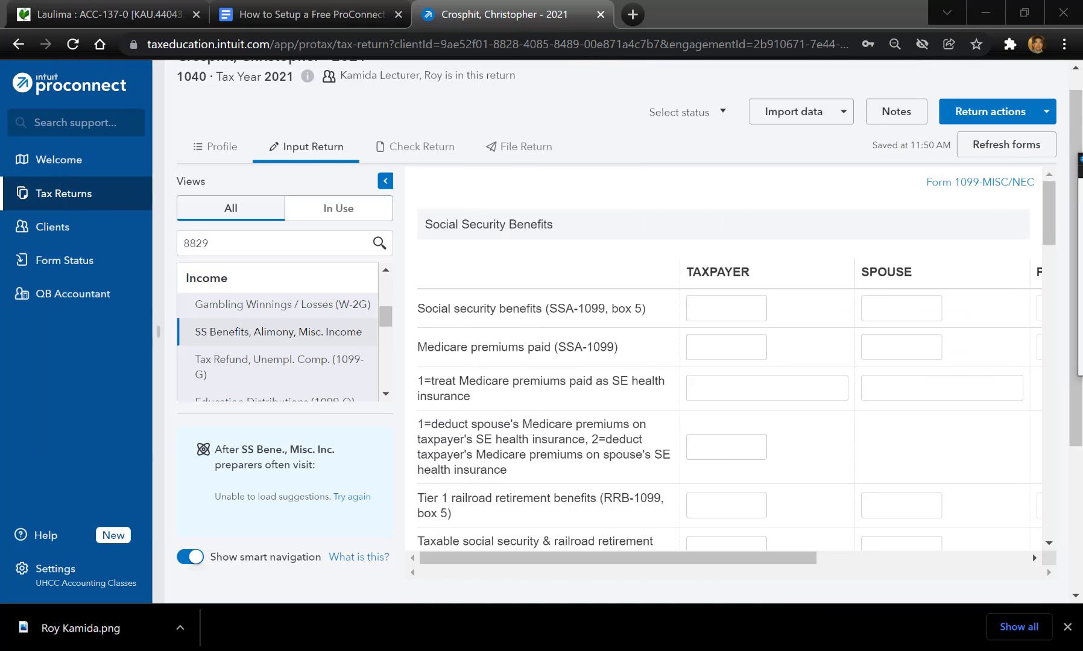
# Find "not eng" on the input page and enter 500 as the taxpayer's Activity not engaged in for profit income
pyautogui.click(732, 229)
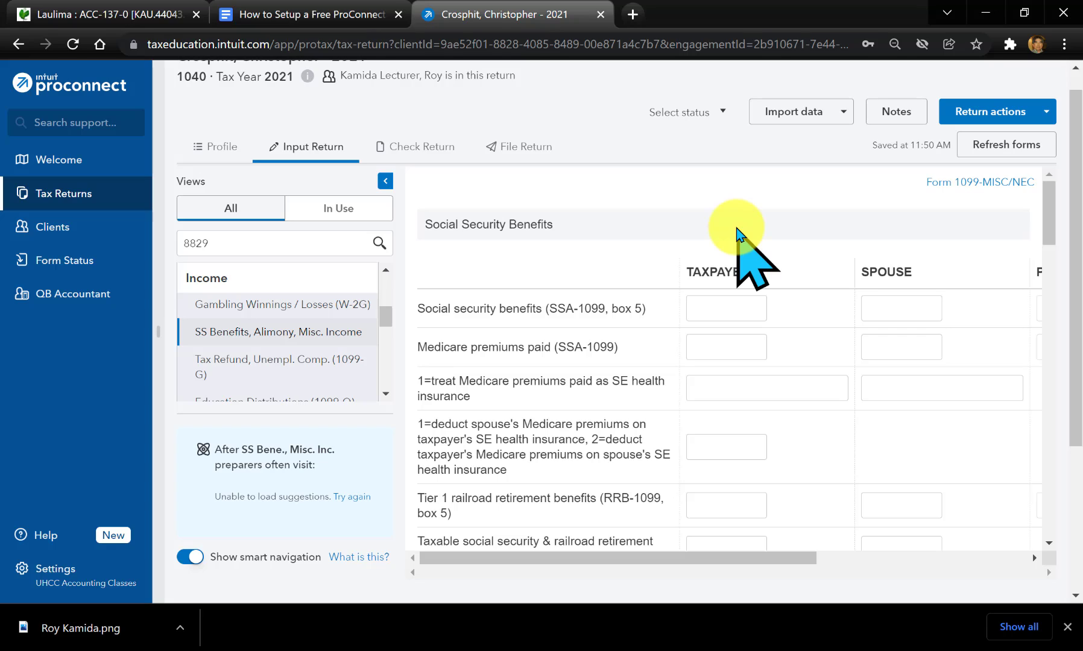
pyautogui.hotkey('ctrl', 'f')
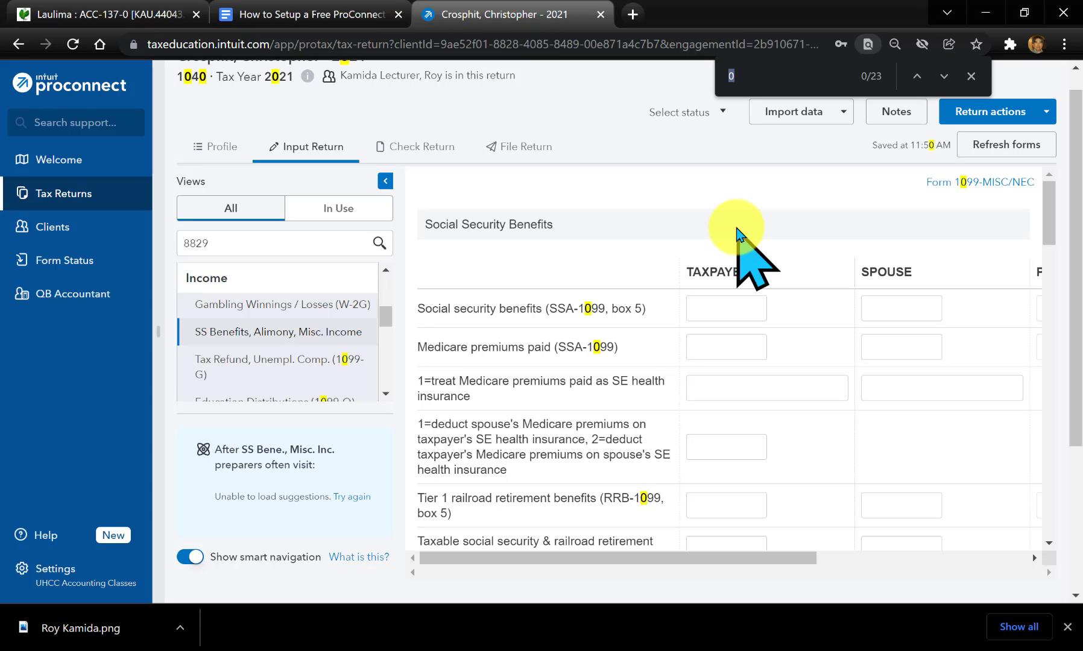
pyautogui.write('not eng')
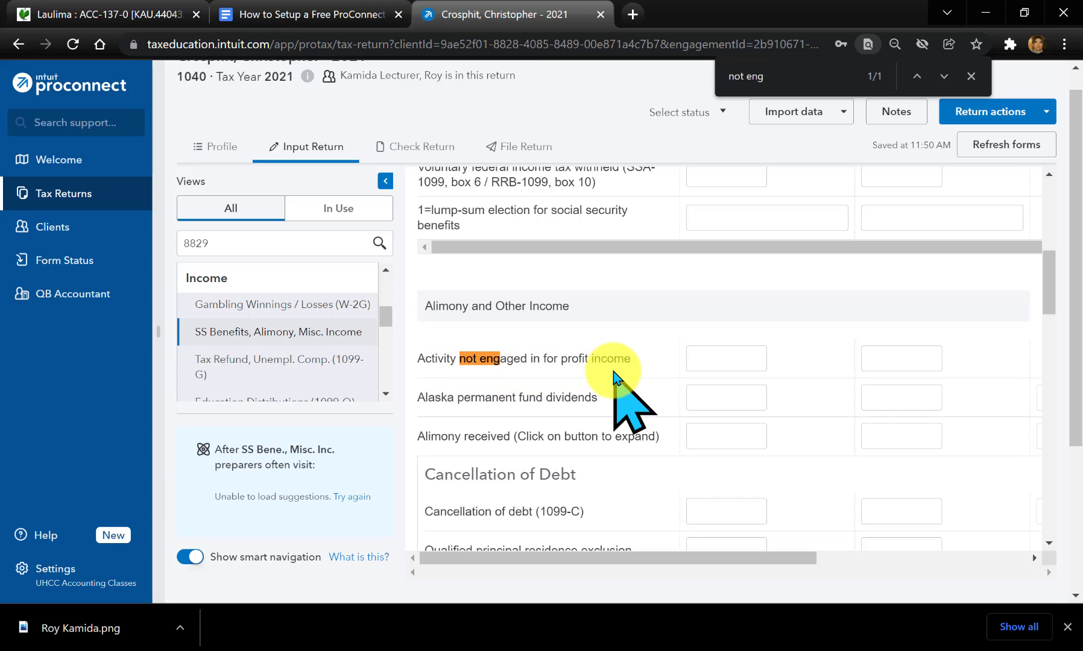
pyautogui.click(725, 358)
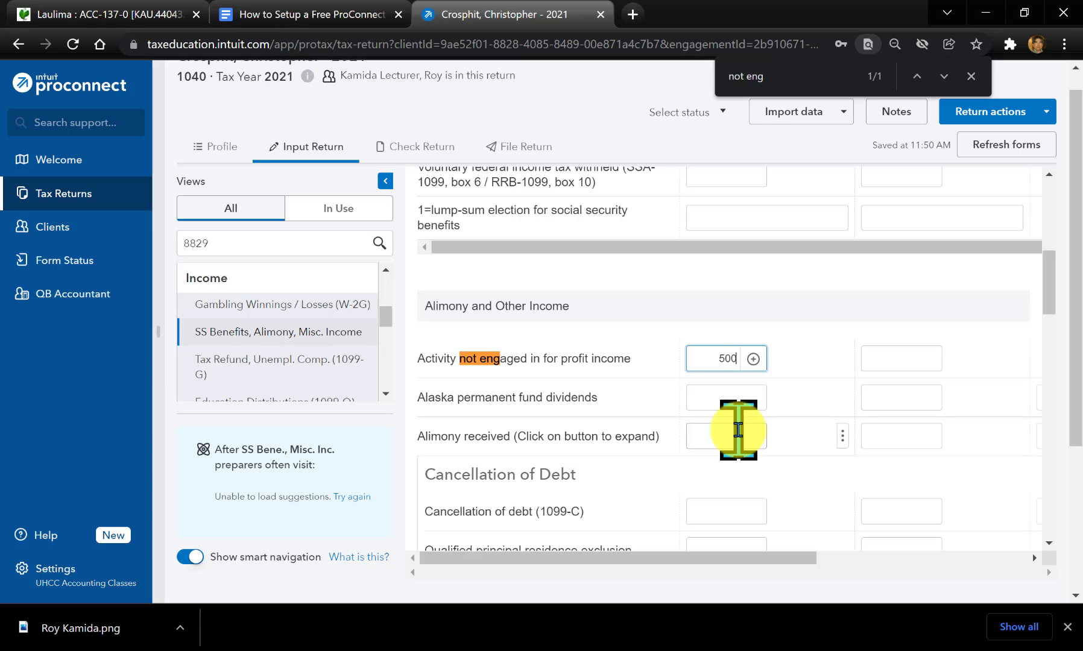
pyautogui.scroll(1, 753, 442)
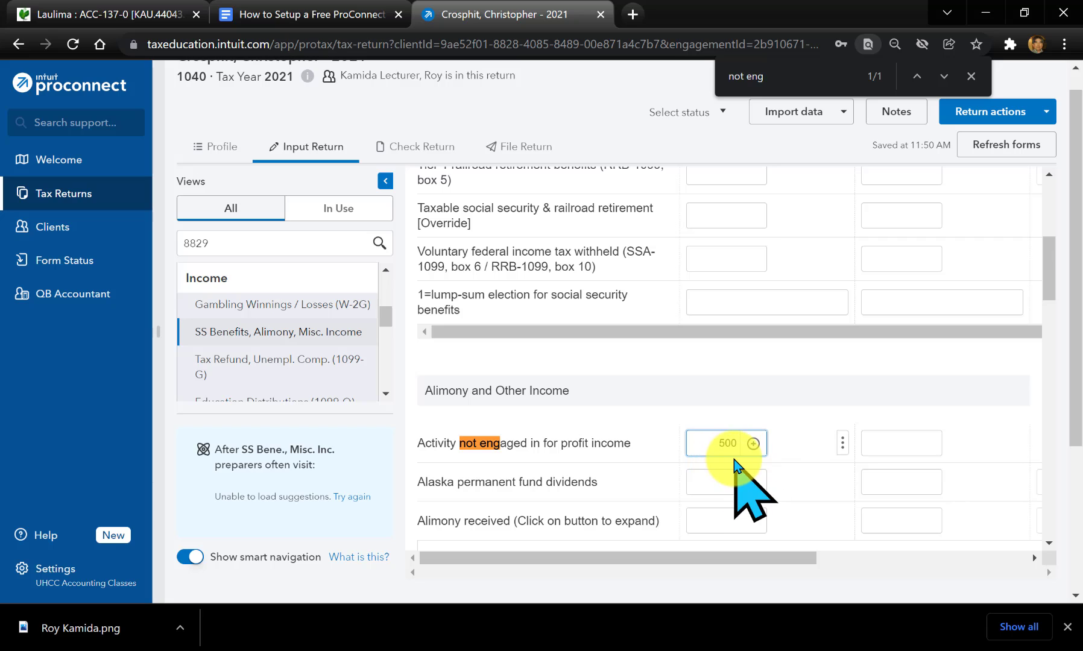
pyautogui.scroll(5, 732, 462)
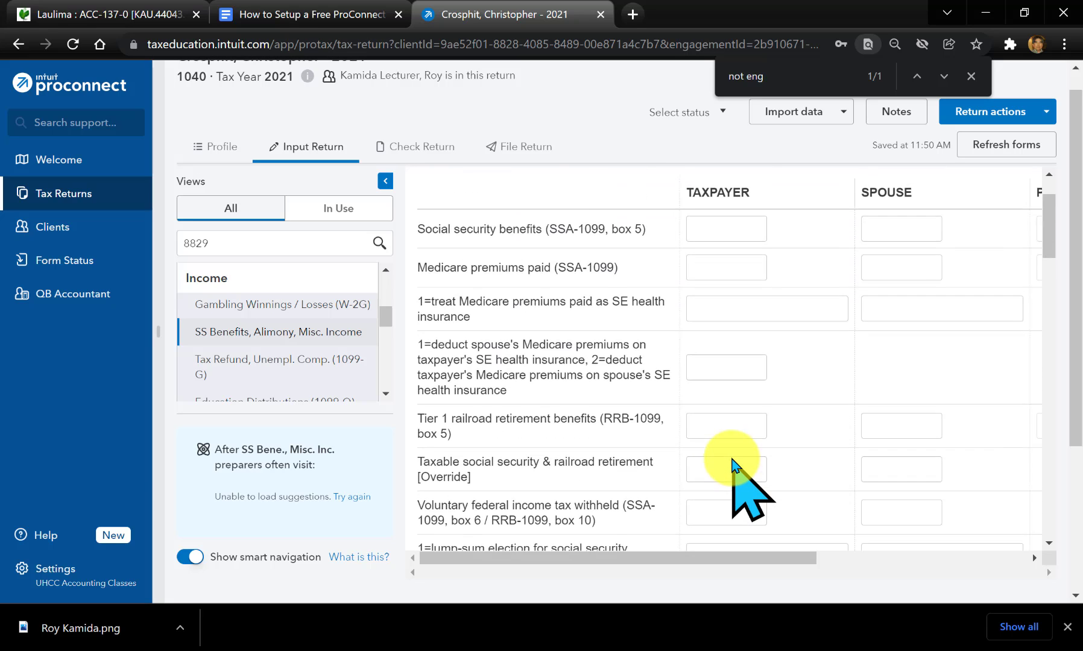
pyautogui.scroll(-5, 783, 524)
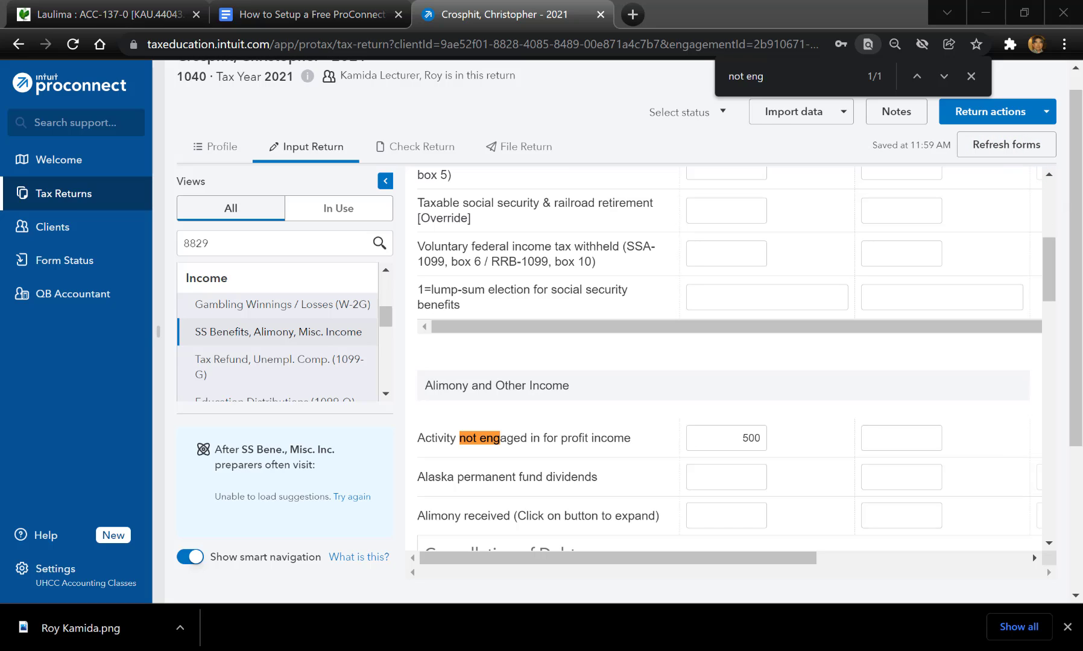
# Bring back the forms preview and check Schedule 1's hobby income on line 8i and the totals on lines 9 and 10
pyautogui.moveTo(1080, 268); pyautogui.dragTo(361, 159)
pyautogui.doubleClick(361, 159)
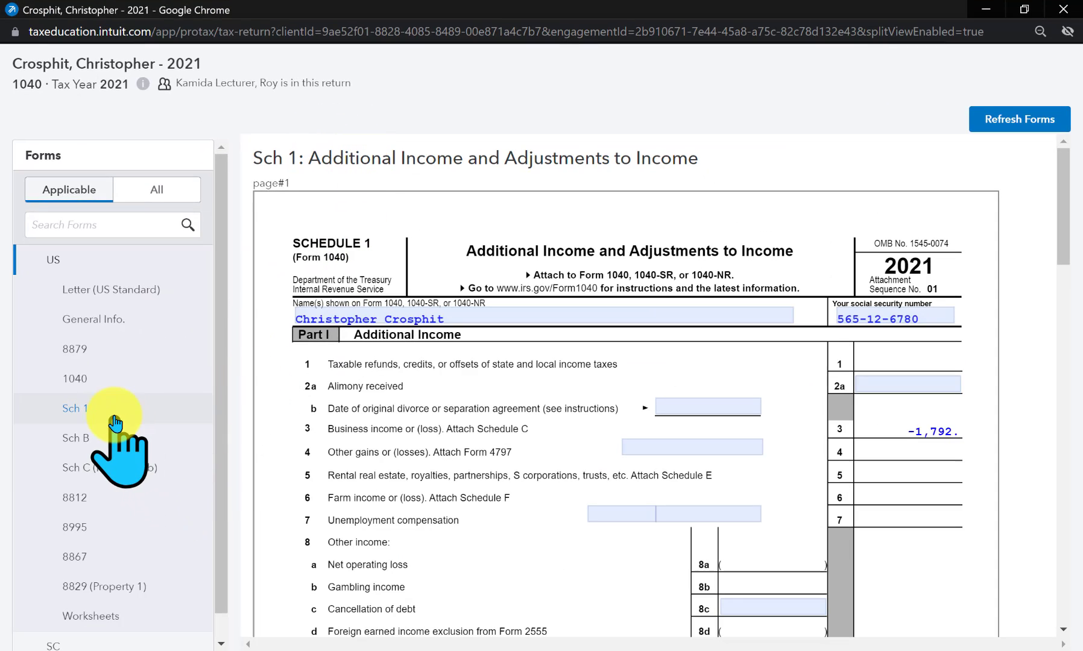
pyautogui.scroll(-4, 640, 475)
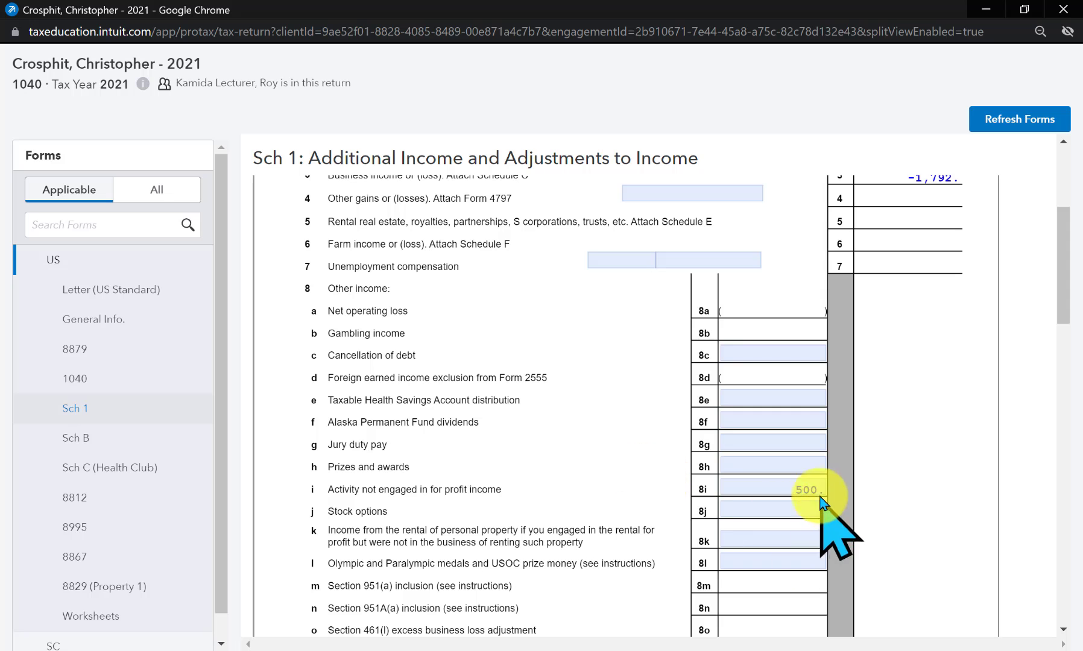
pyautogui.scroll(1, 830, 464)
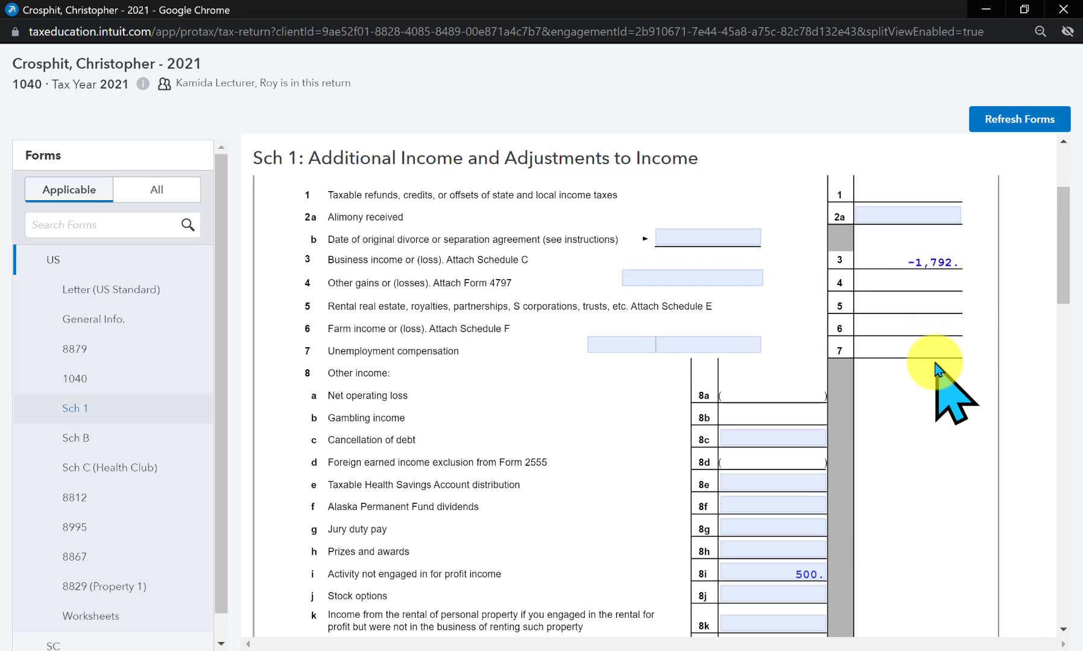
pyautogui.scroll(-4, 941, 376)
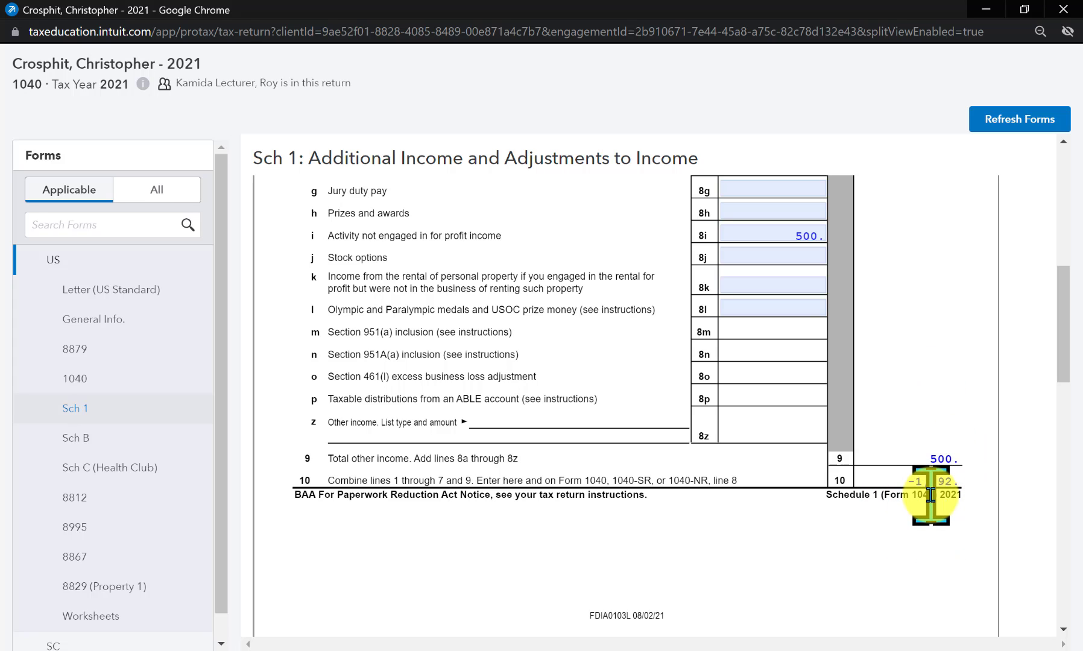
pyautogui.scroll(1, 271, 459)
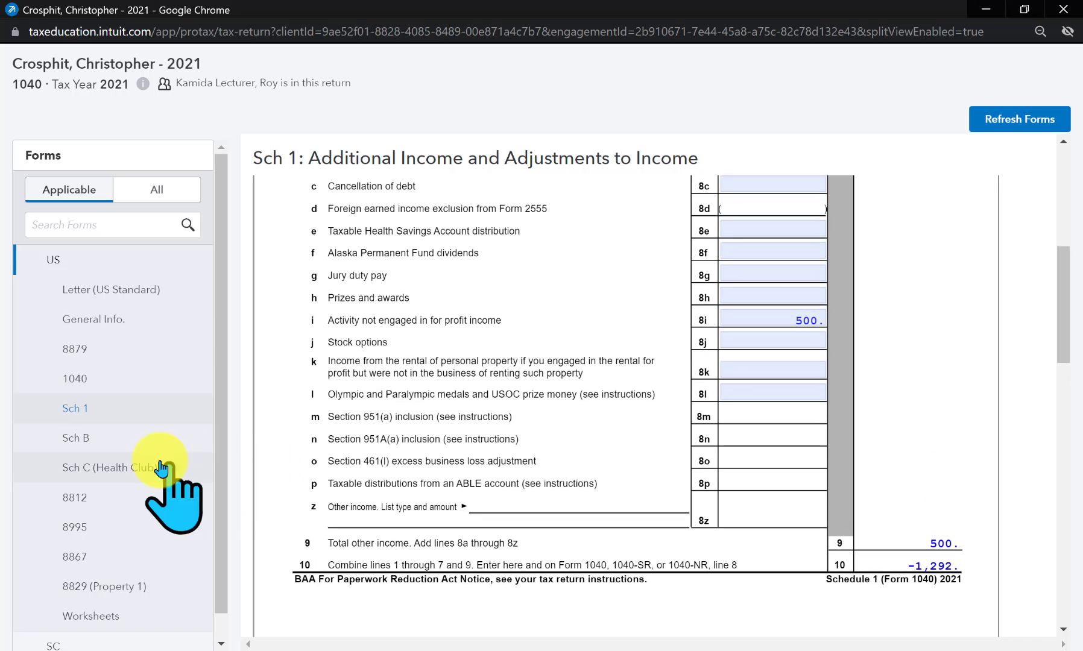
# Review Form 1040's total income, adjusted gross income, taxable income, and the tax and dependent credit lines on page 2
pyautogui.click(107, 389)
pyautogui.scroll(-5, 495, 416)
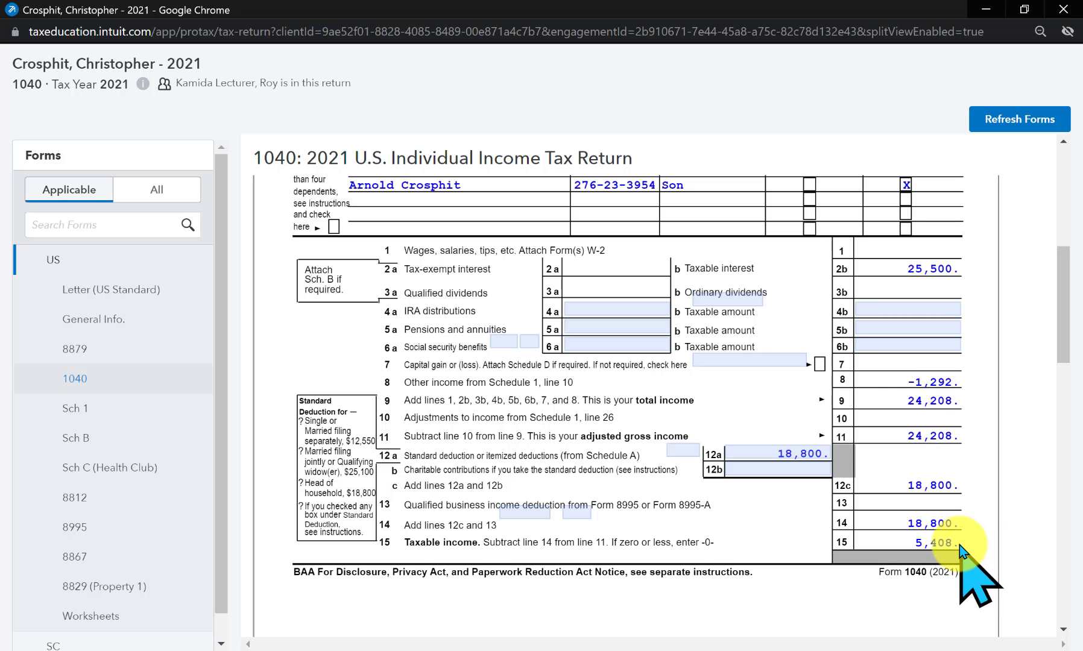
pyautogui.scroll(-6, 960, 546)
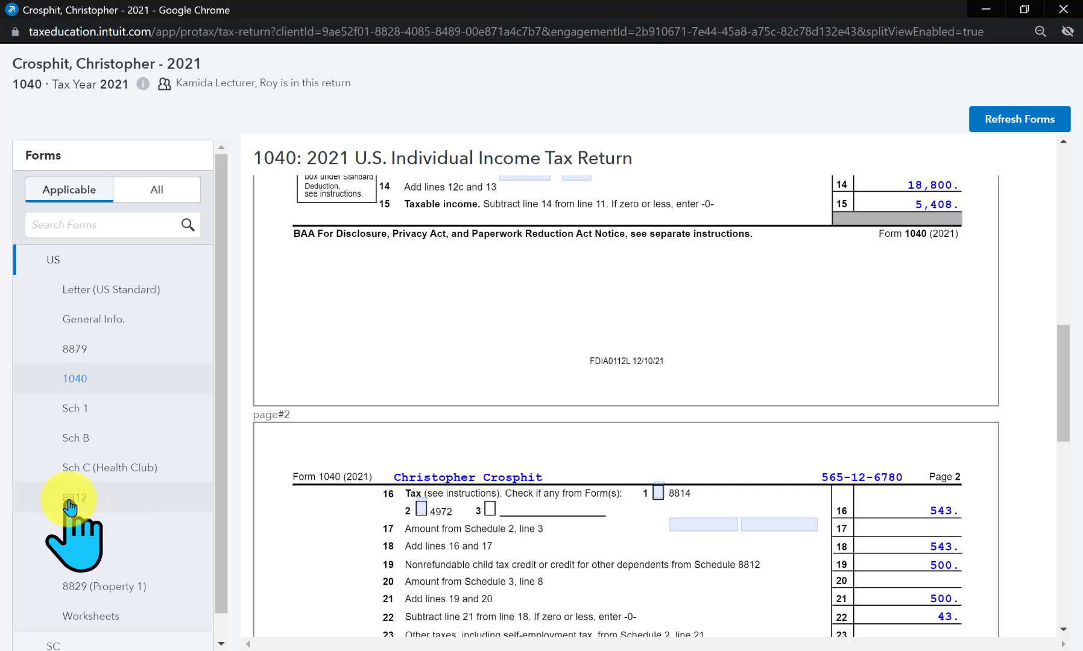
# Open Schedule 8812 and review the other-dependents count and the credit calculation in Parts I-A and I-B
pyautogui.click(96, 507)
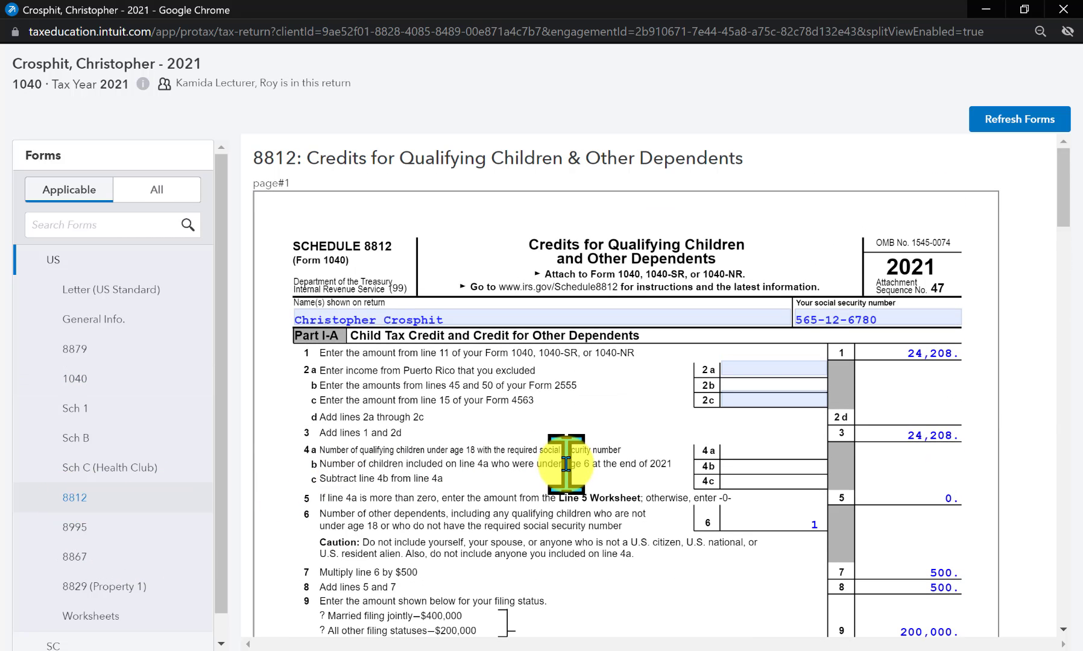
pyautogui.scroll(-10, 696, 479)
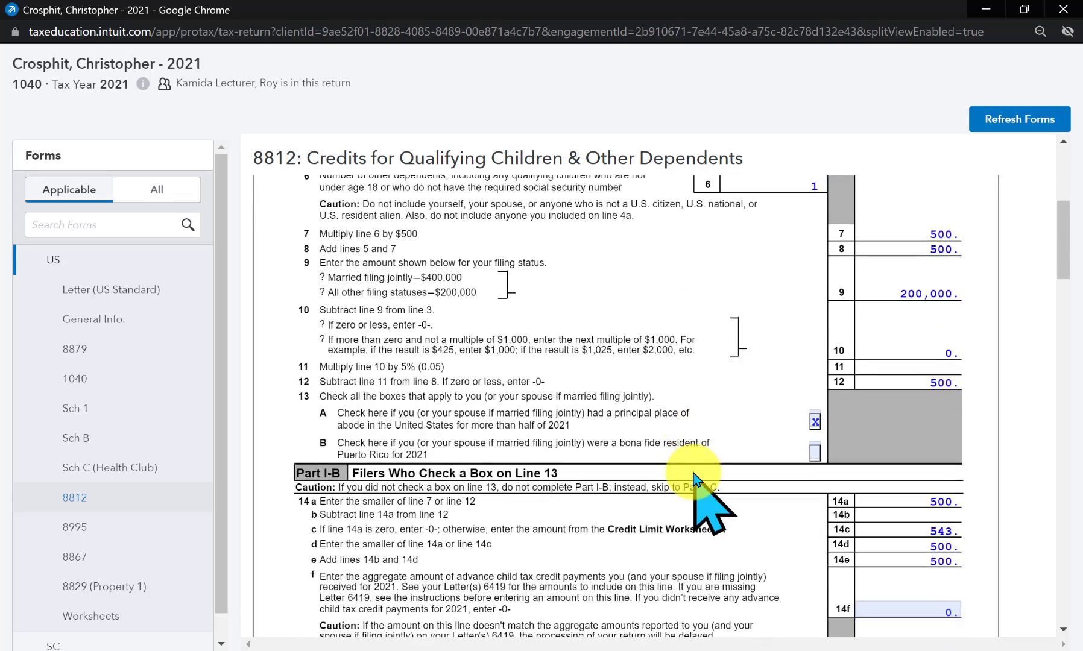
pyautogui.scroll(6, 696, 480)
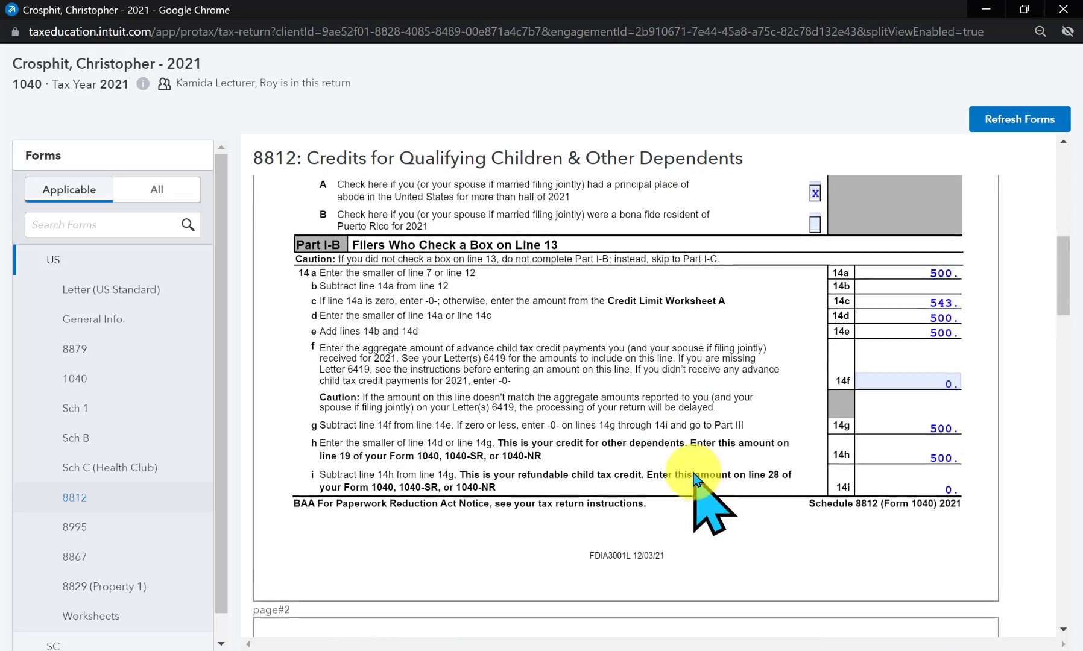
pyautogui.scroll(4, 696, 480)
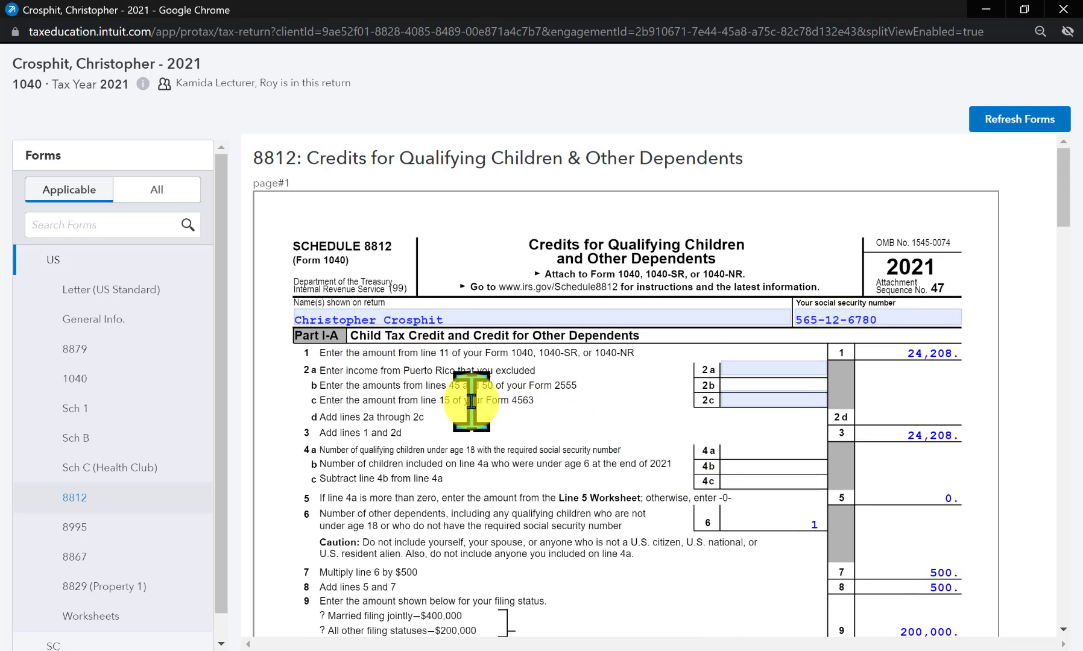
pyautogui.scroll(-3, 471, 401)
pyautogui.scroll(3, 471, 407)
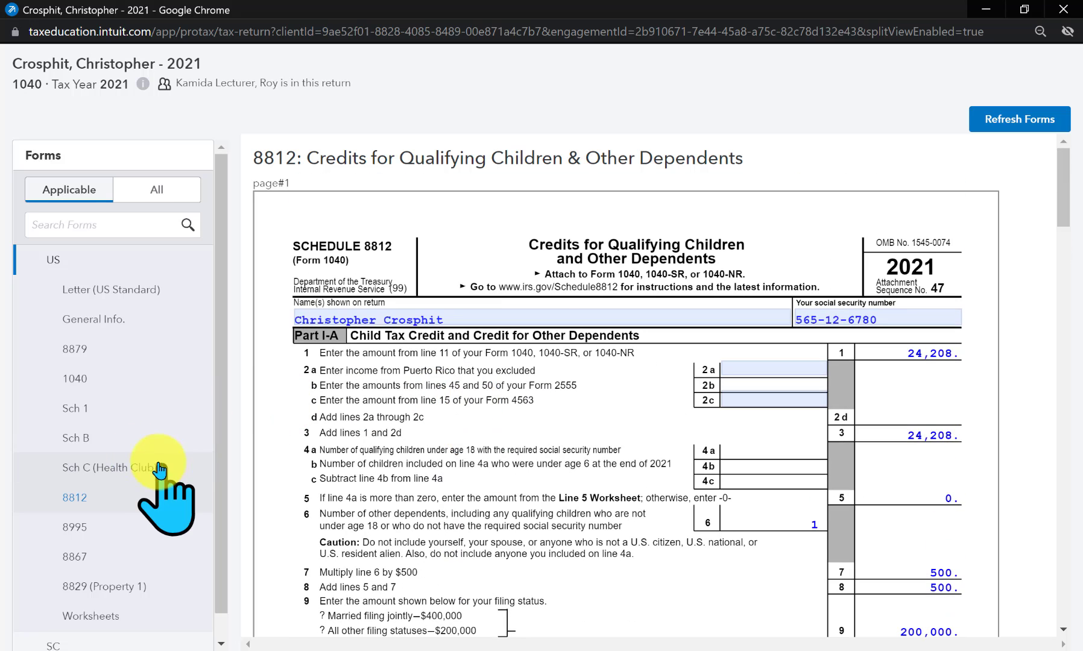
# Return to Form 1040 and review page 2's total tax, estimated payments, refund, third party designee, and paid preparer sections
pyautogui.click(110, 384)
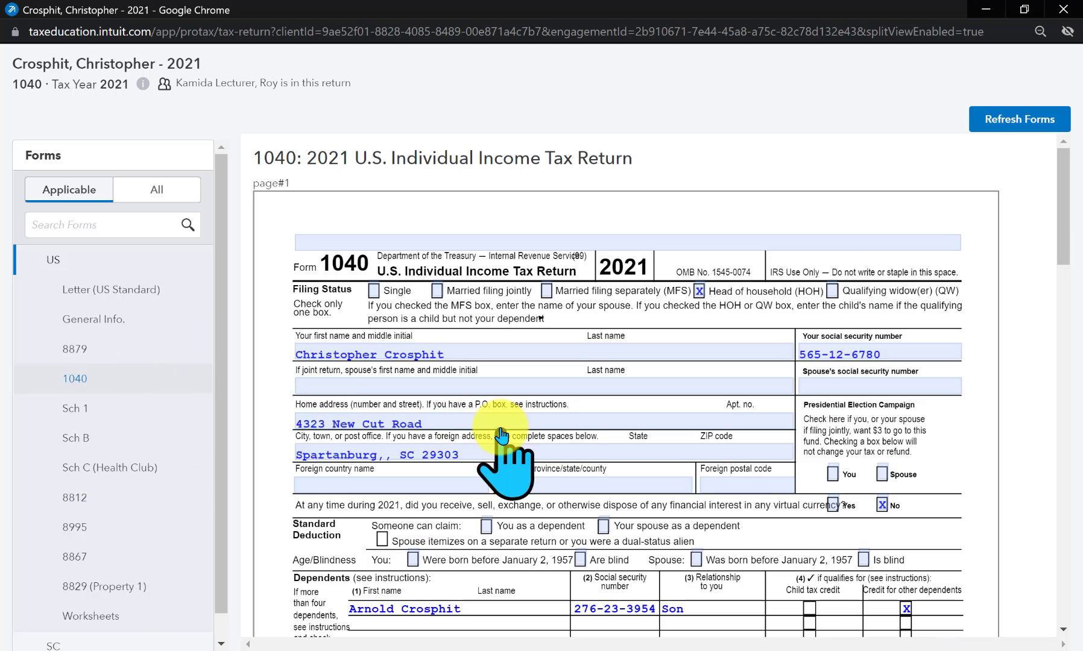
pyautogui.scroll(-10, 693, 423)
pyautogui.scroll(-4, 687, 416)
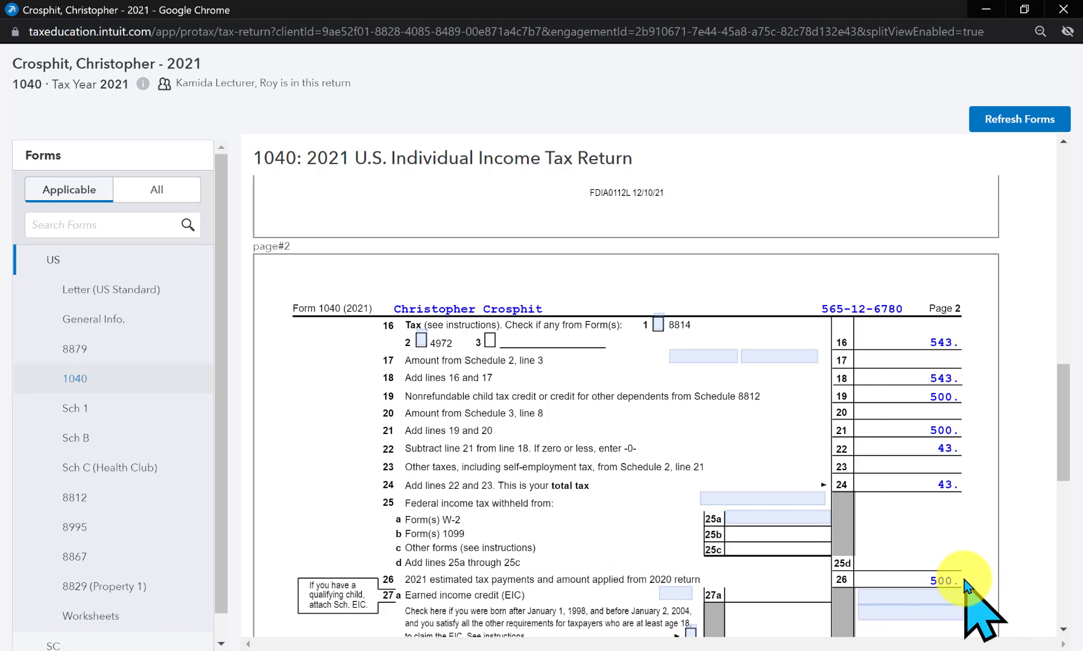
pyautogui.scroll(-4, 965, 581)
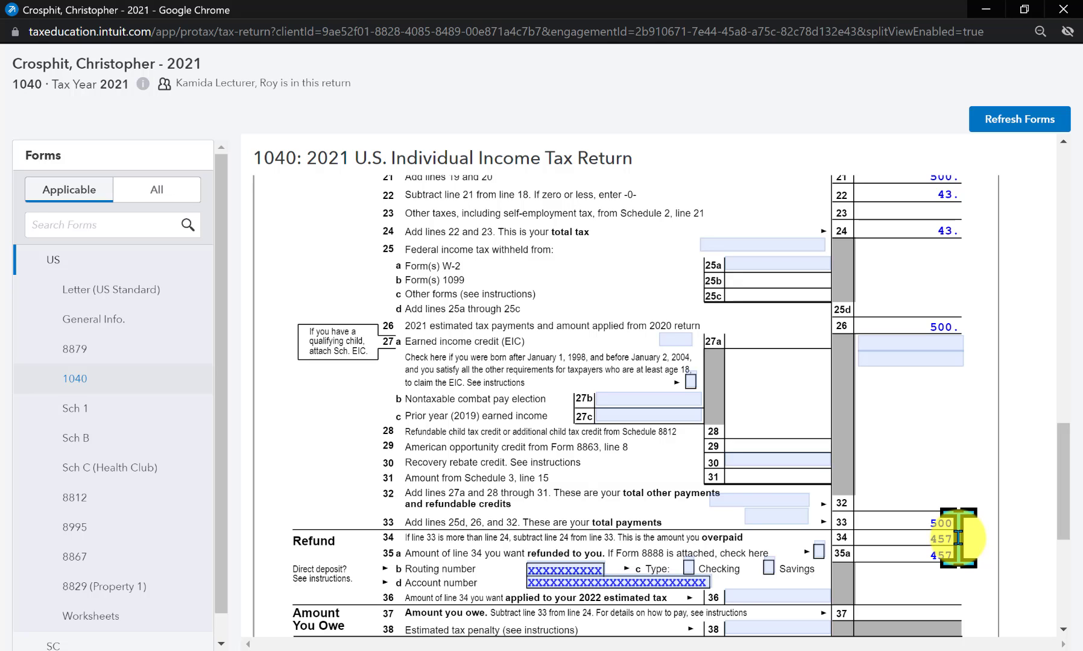
pyautogui.scroll(-1, 958, 538)
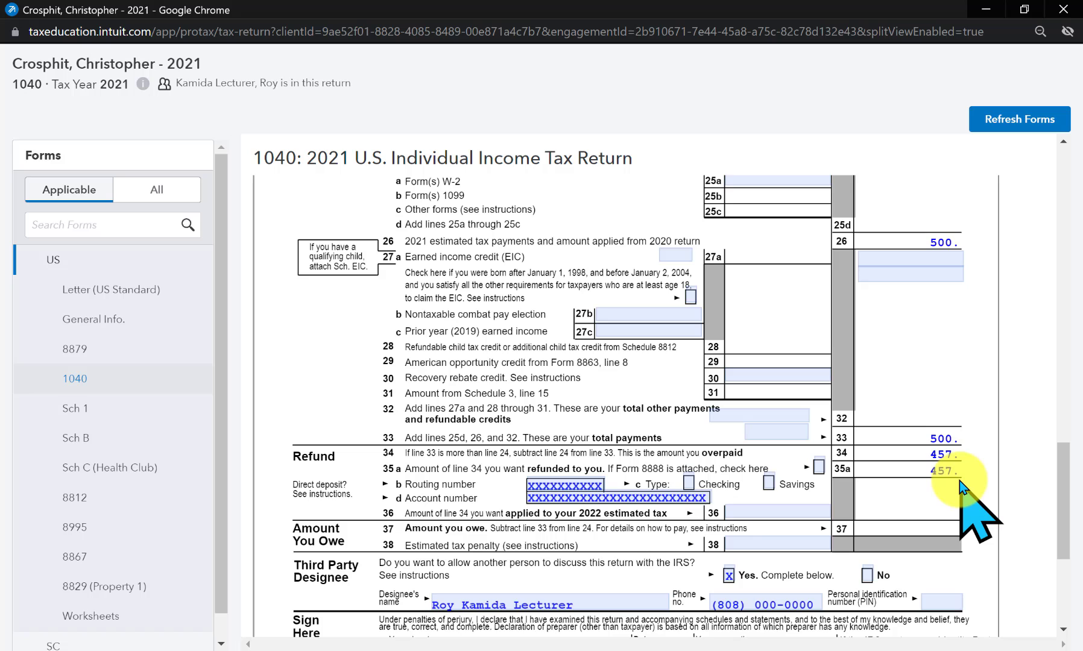
pyautogui.scroll(-3, 961, 483)
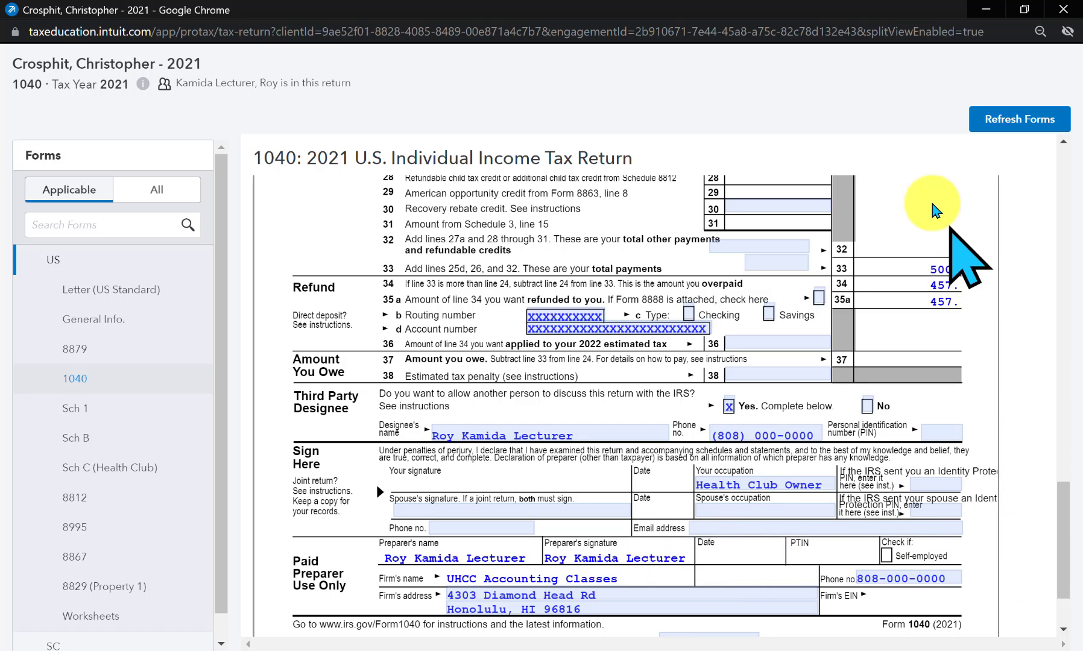
# Move the forms preview aside and open the return check to view the Federal Income Tax Summary and diagnostics categories
pyautogui.moveTo(674, 7); pyautogui.dragTo(1082, 203)
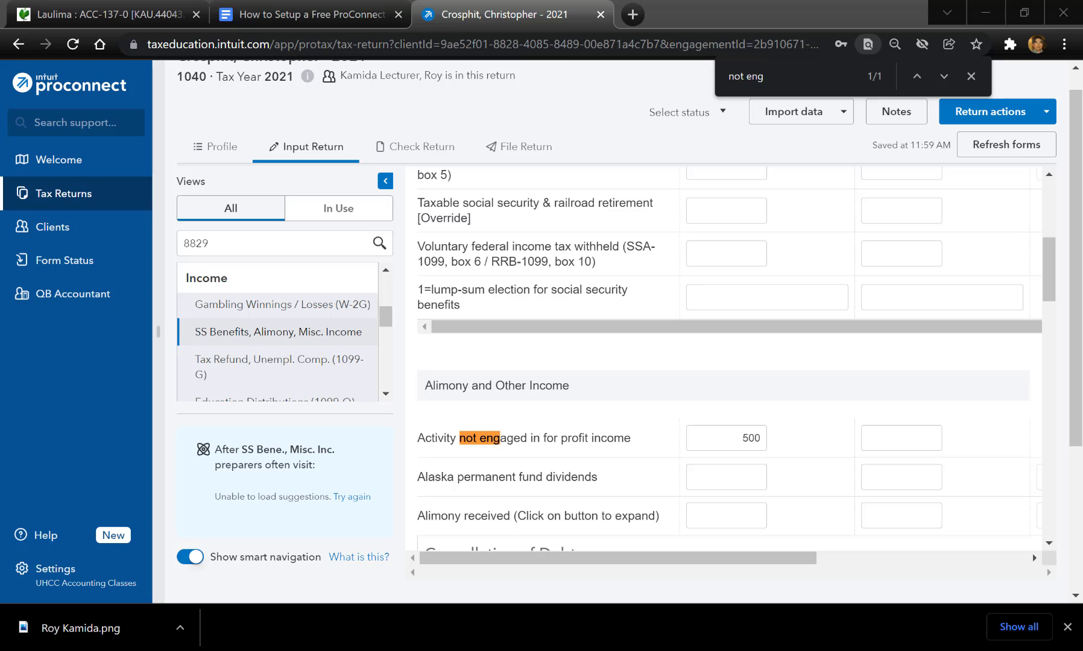
pyautogui.scroll(5, 694, 442)
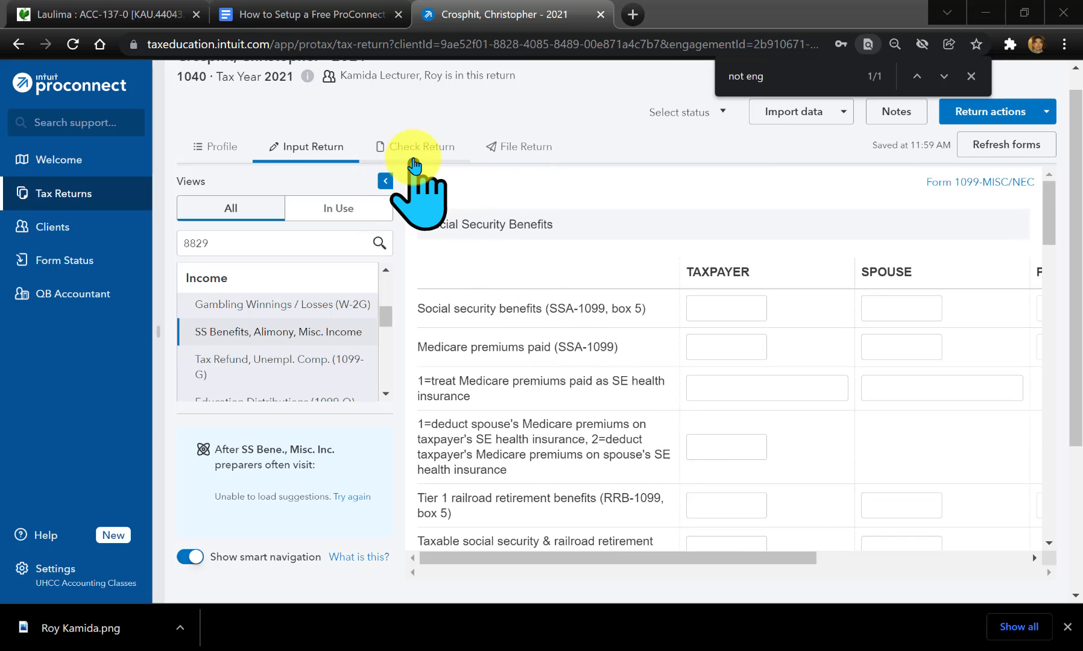
pyautogui.scroll(1, 414, 163)
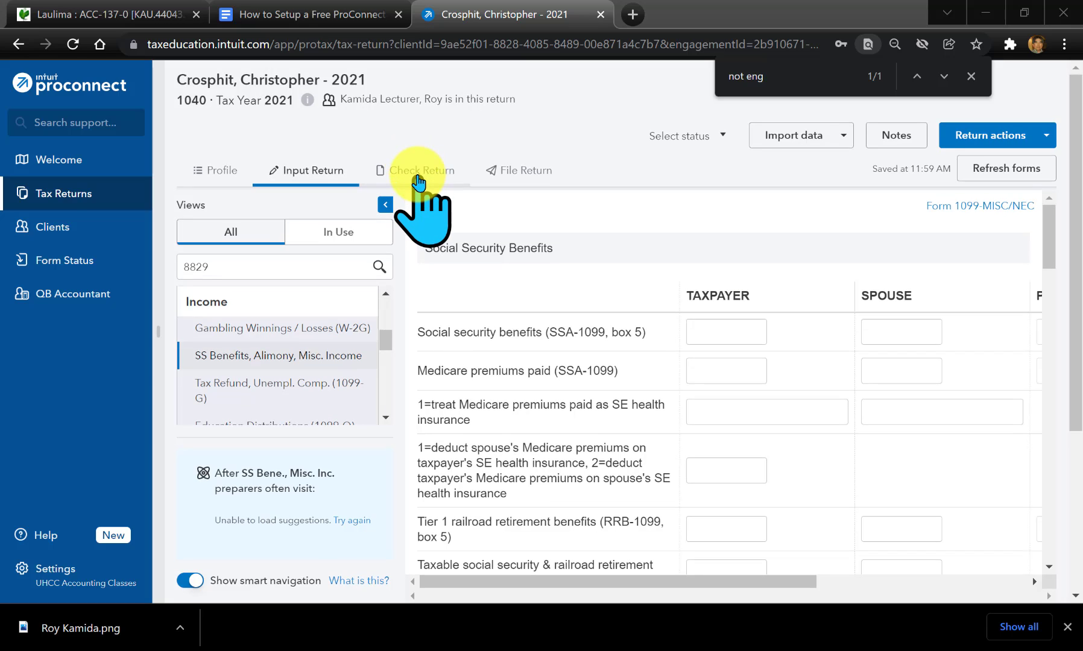
pyautogui.click(419, 182)
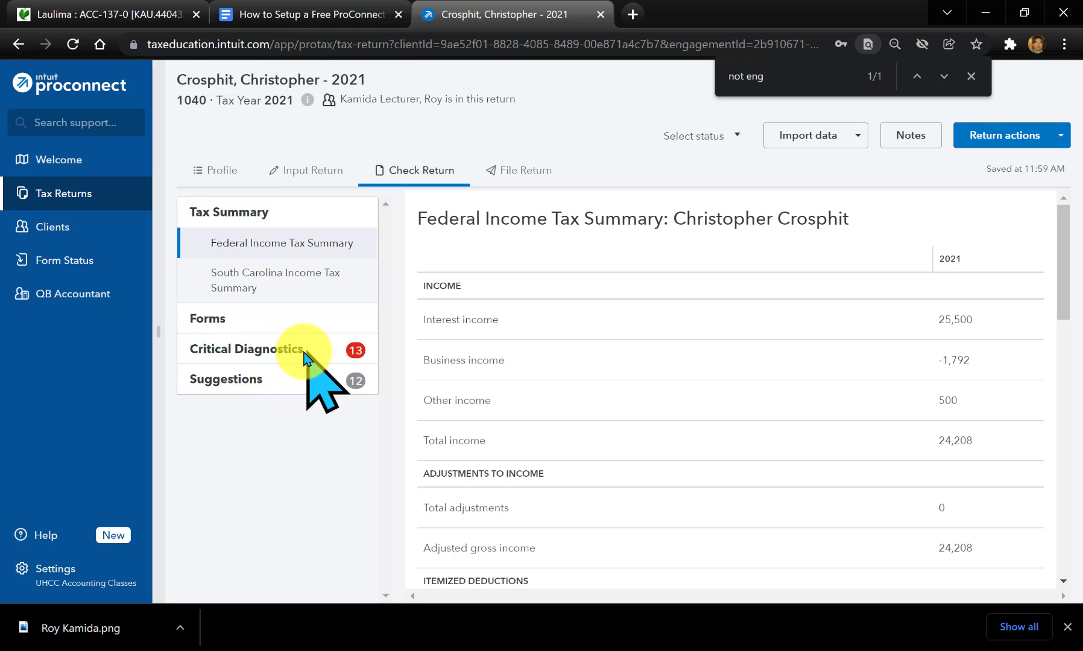
# Create a PDF of the full return without the SSN mask or extra watermark options, and open it
pyautogui.click(521, 180)
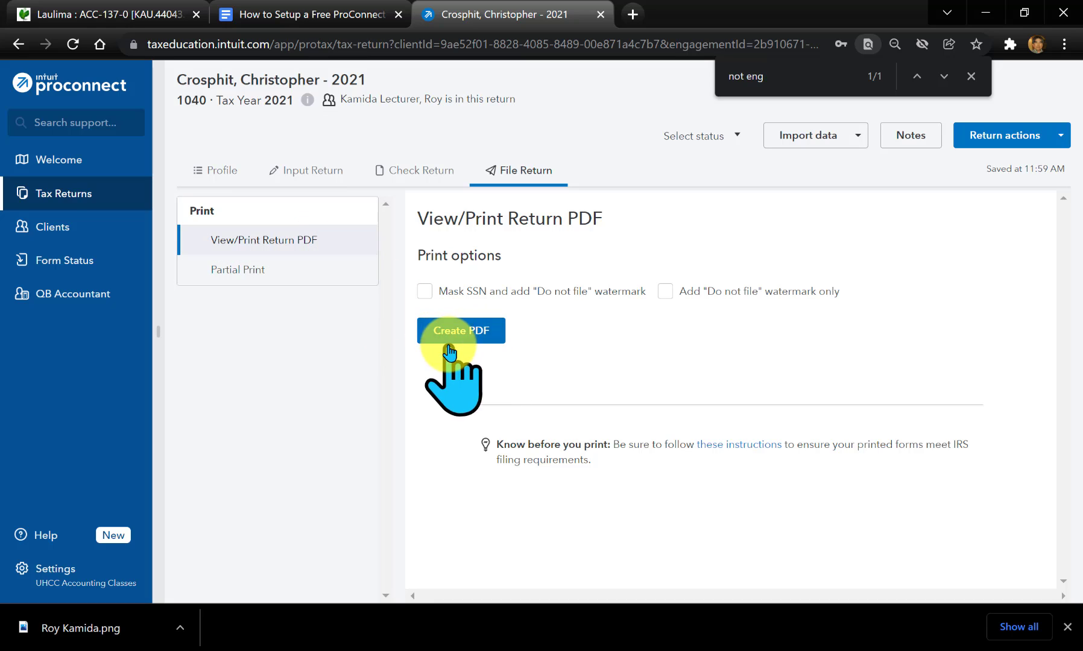
pyautogui.click(463, 333)
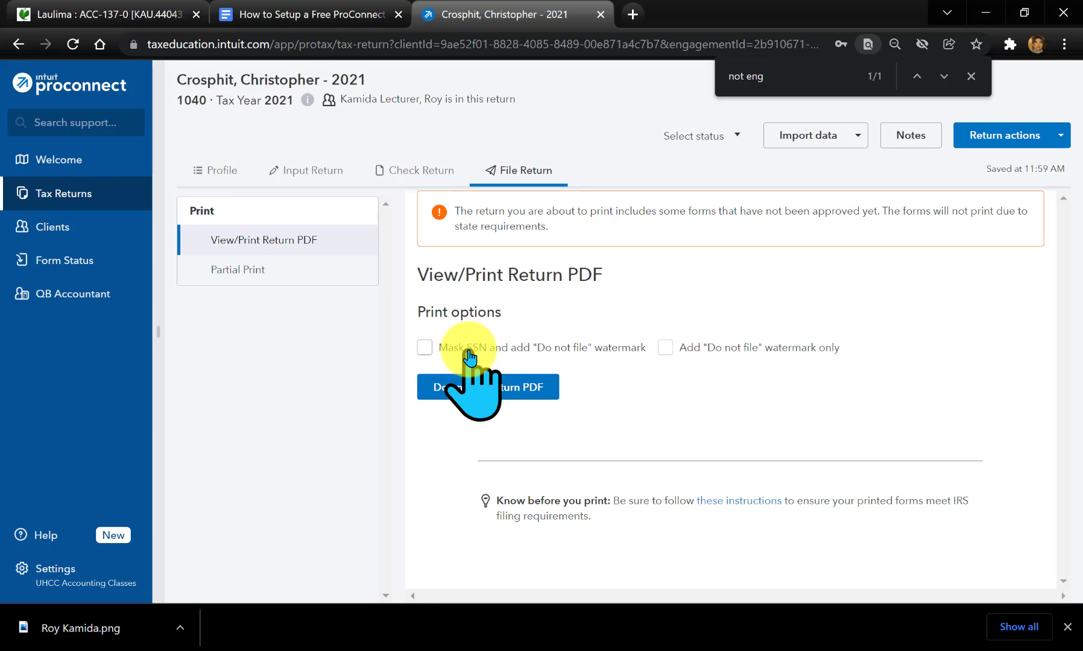
pyautogui.click(486, 387)
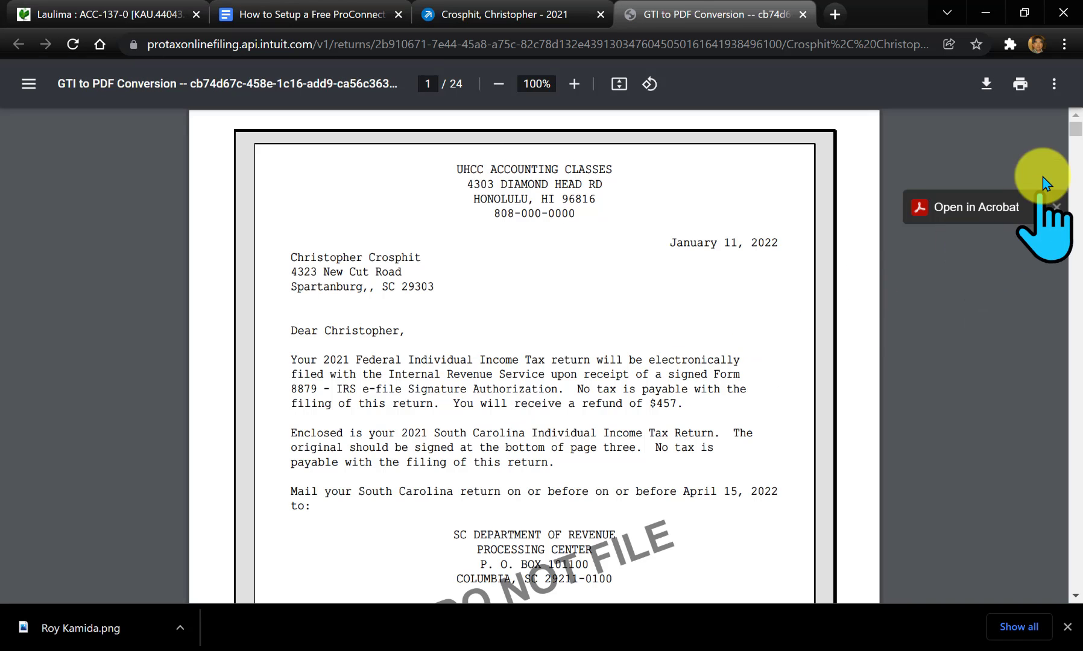
# Skim the return PDF to the start of Form 1040 and begin saving a copy of the file
pyautogui.moveTo(1073, 140); pyautogui.dragTo(1055, 215)
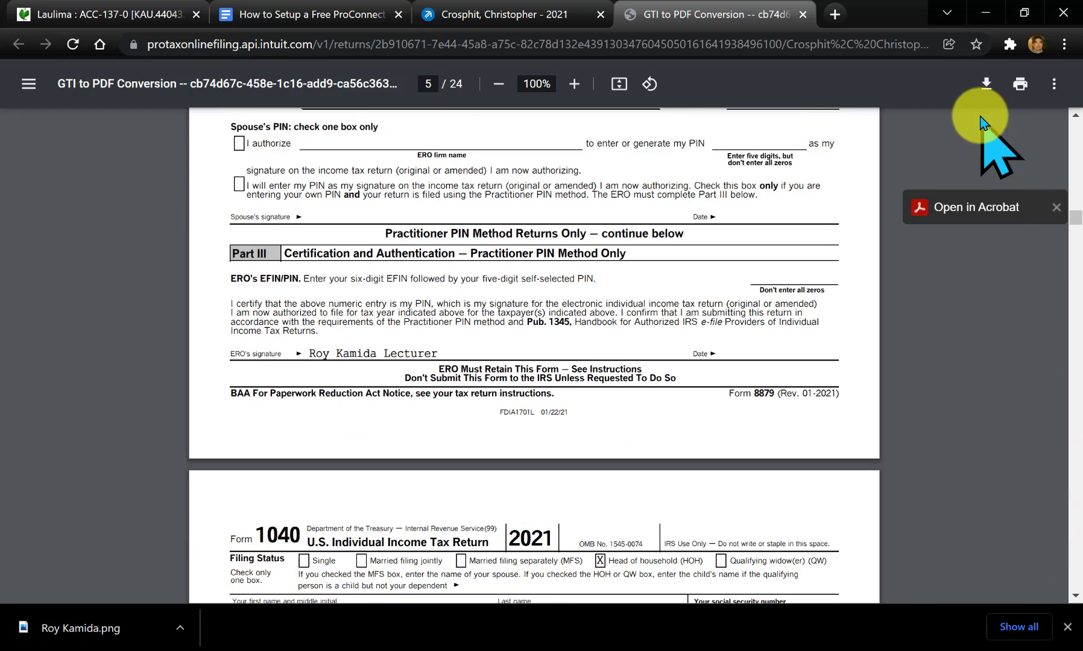
pyautogui.click(984, 85)
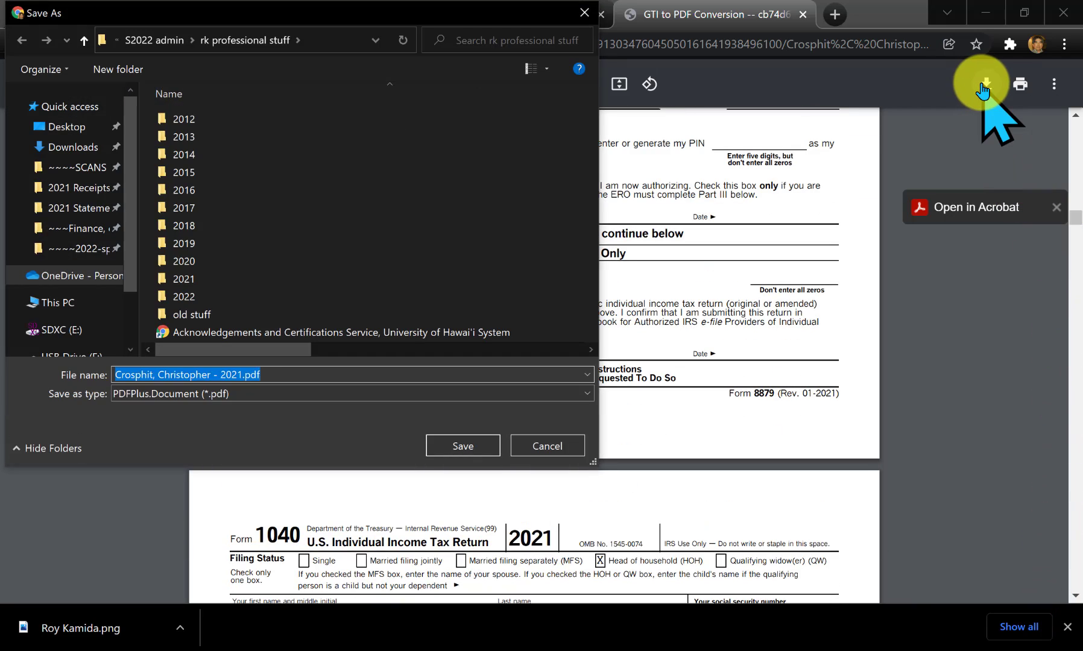